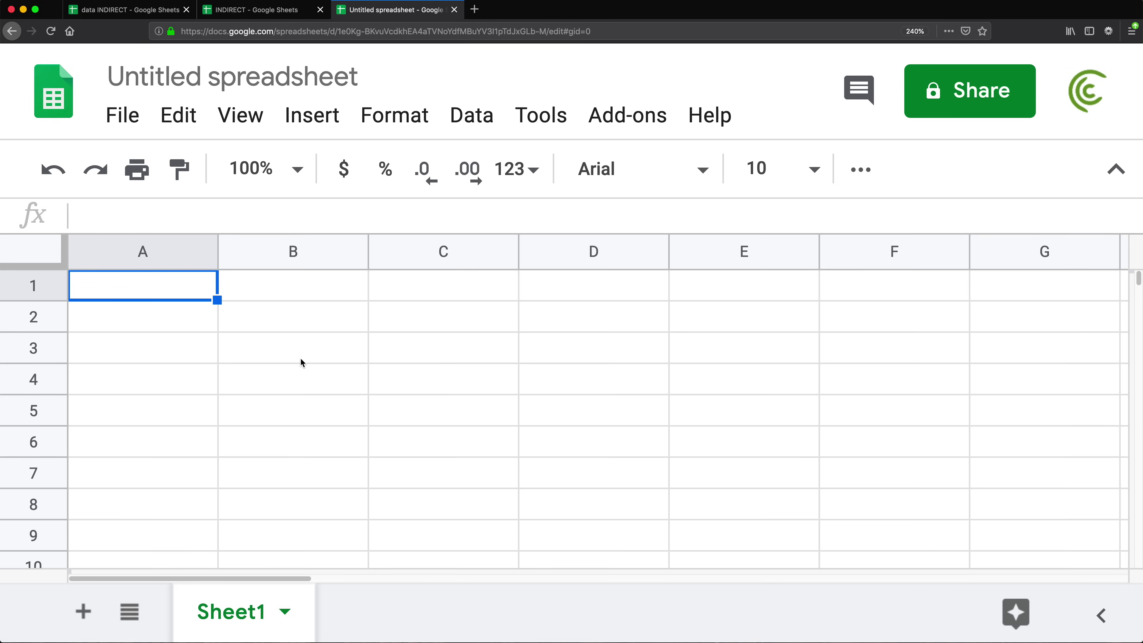
Enter the numbers 40, 70 and 90 in cells B2 to B4.
click(355, 341)
click(334, 328)
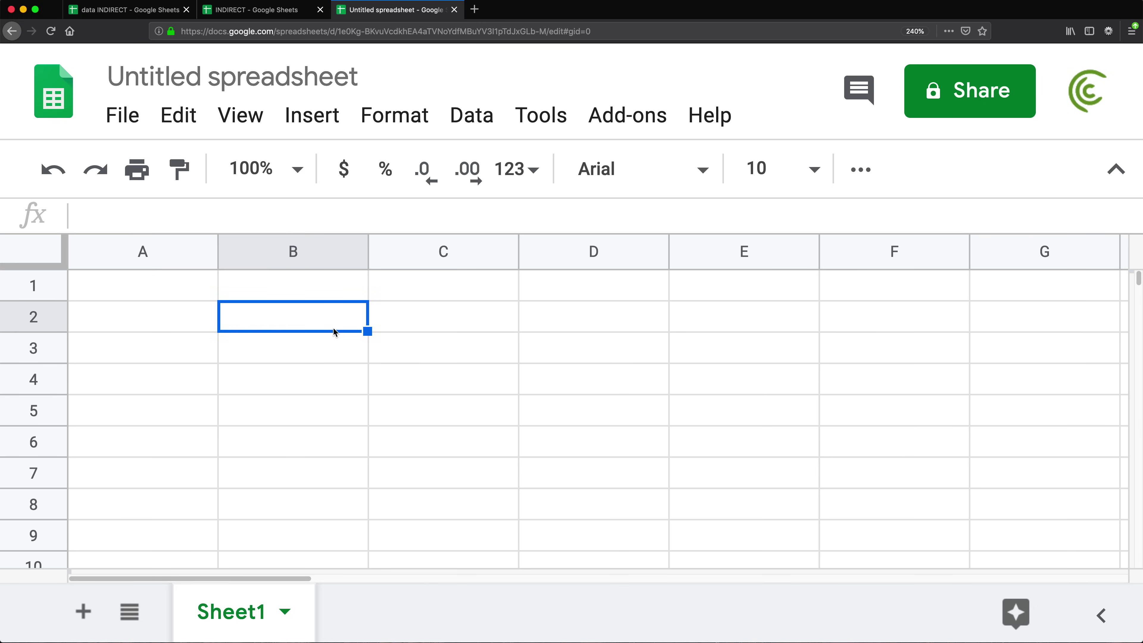
text(40)
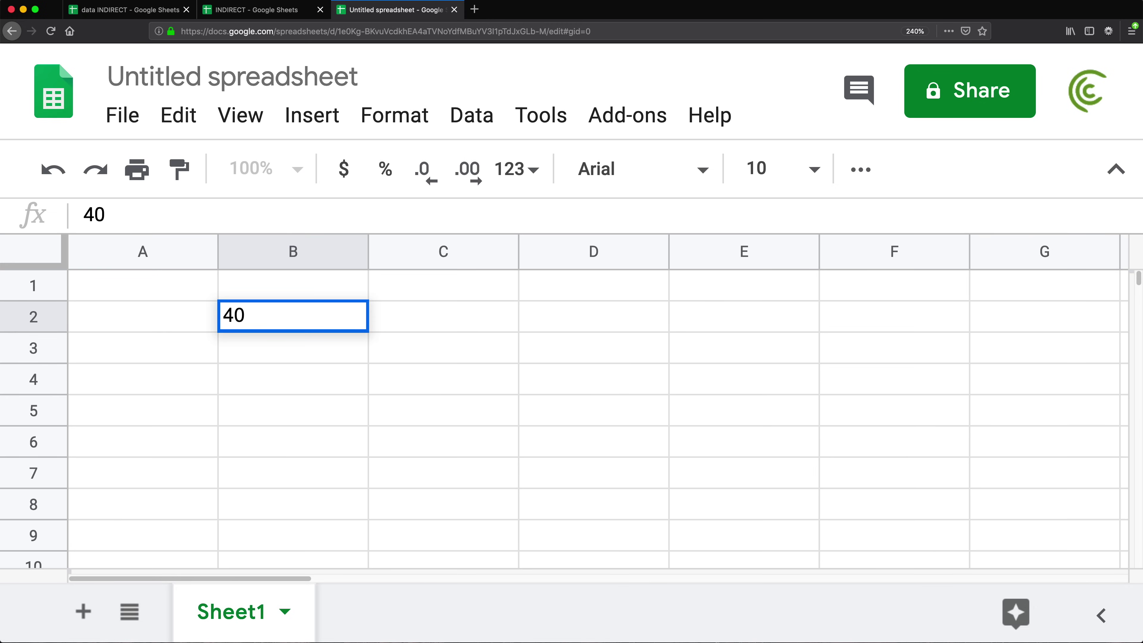
key(Return)
text(70)
key(Return)
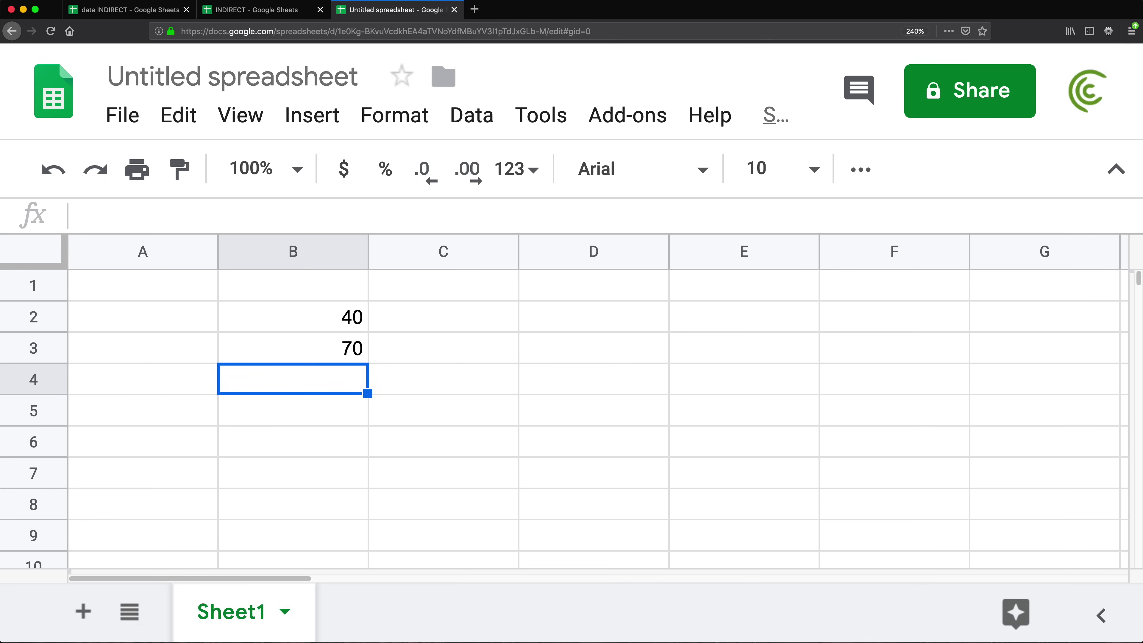
text(90)
key(Return)
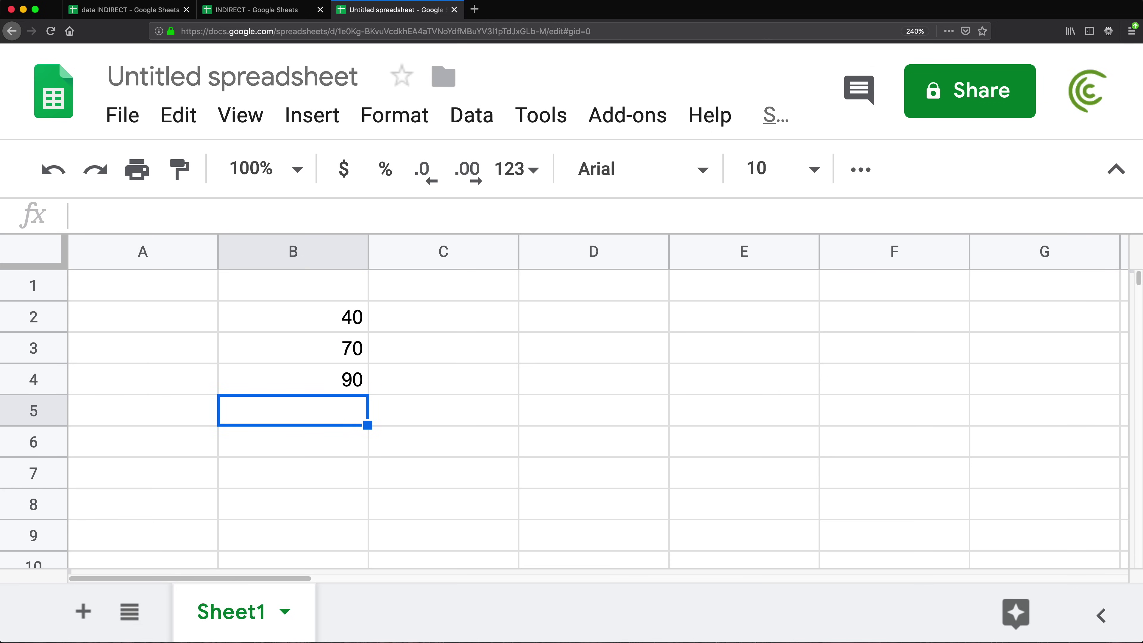
Add up the three numbers with the formula =SUM(B2:B4) in cell D2.
click(624, 318)
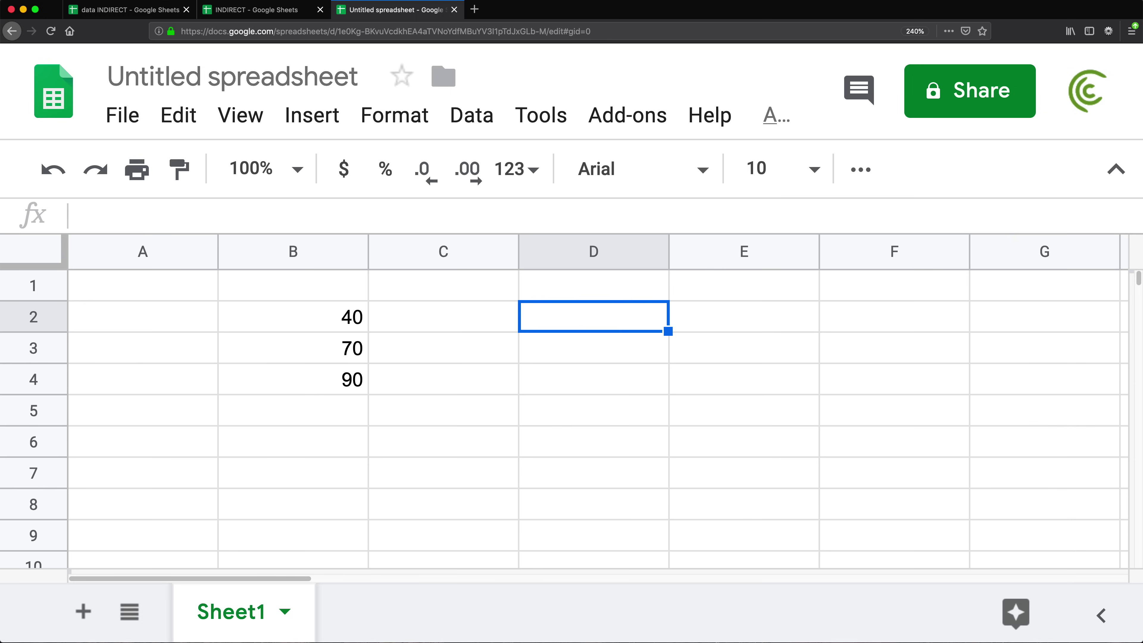
text(=SUM()
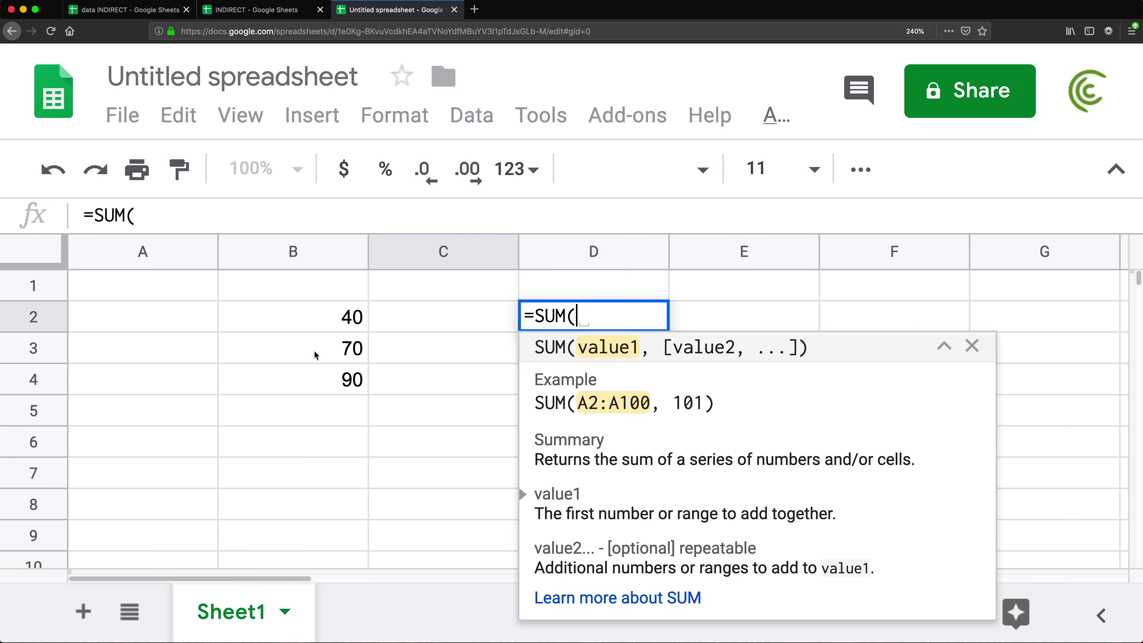
drag(312, 312, 322, 383)
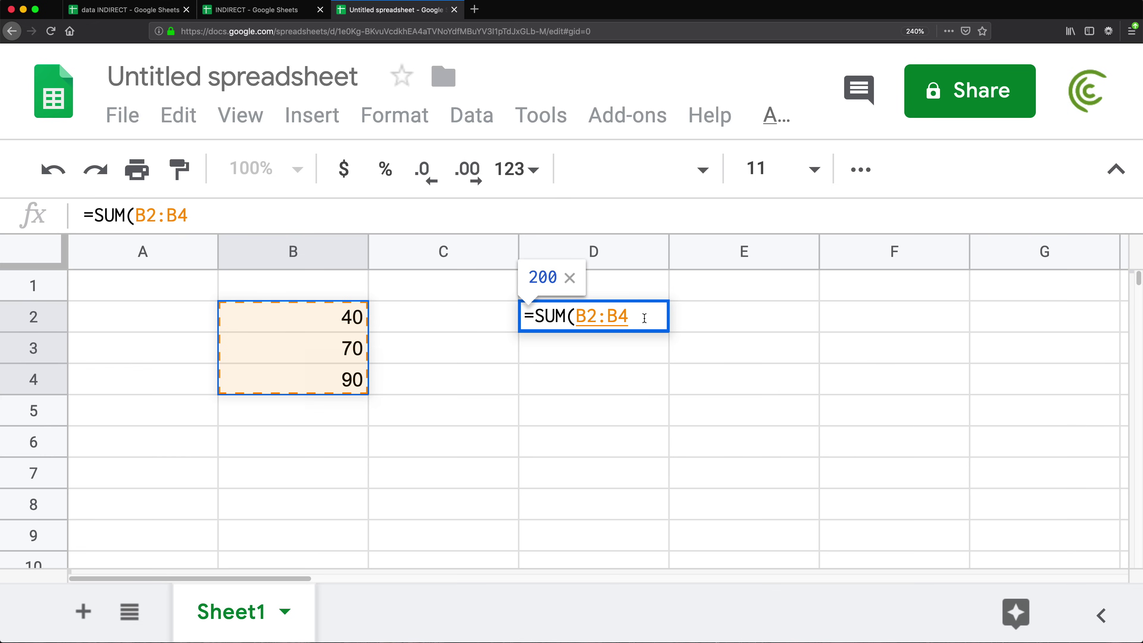
text())
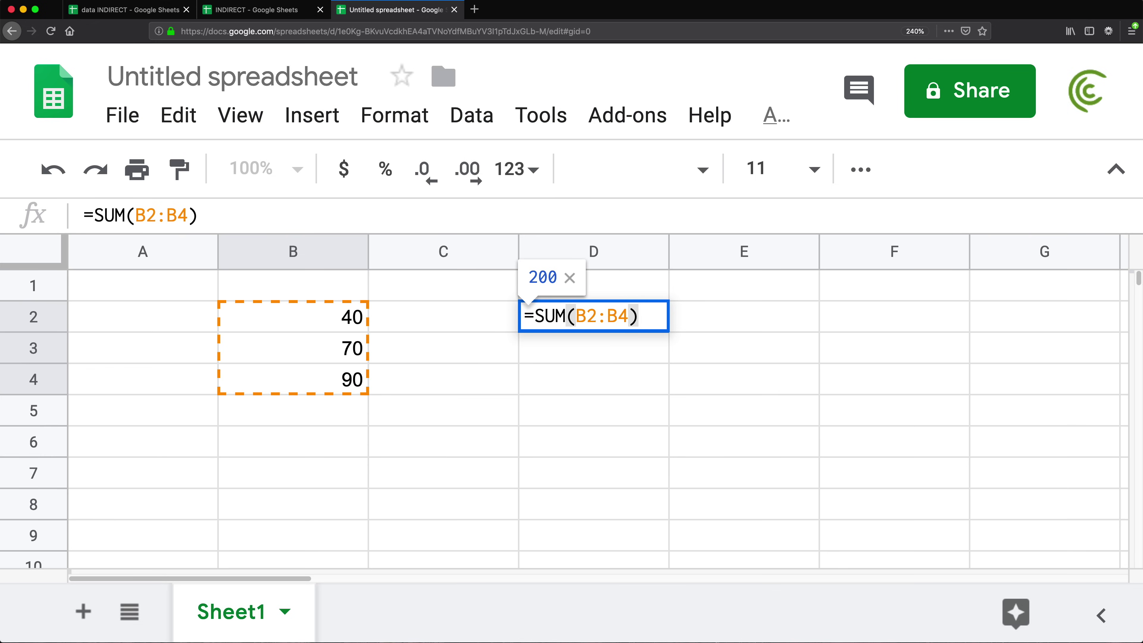
key(Return)
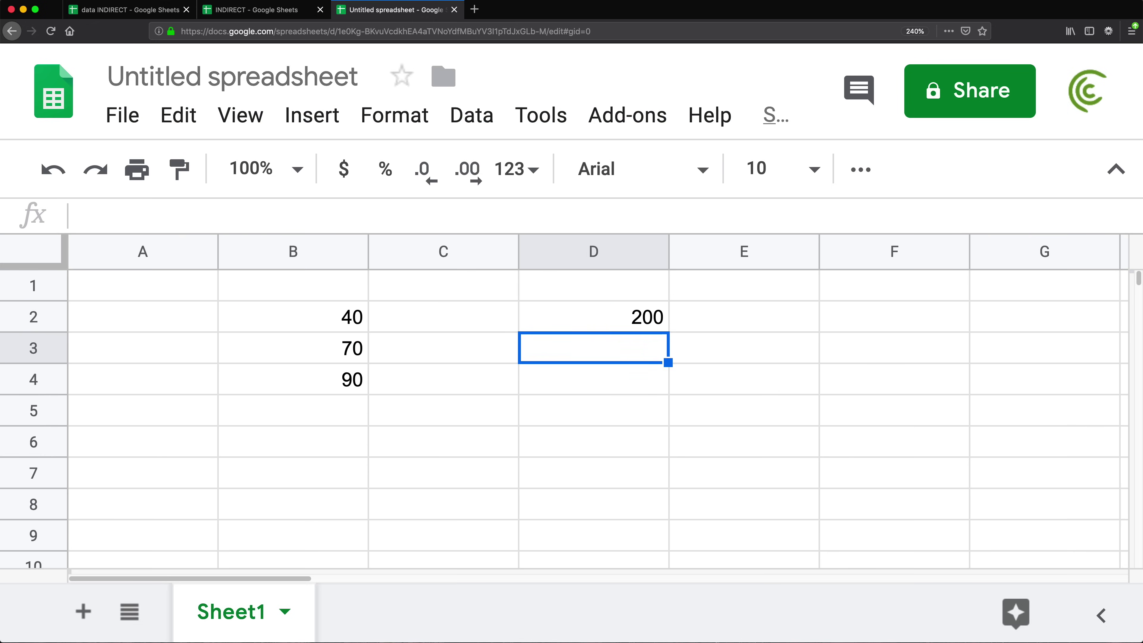
Put the range in D2's SUM formula in double quotes, making it =SUM("B2:B4").
click(646, 328)
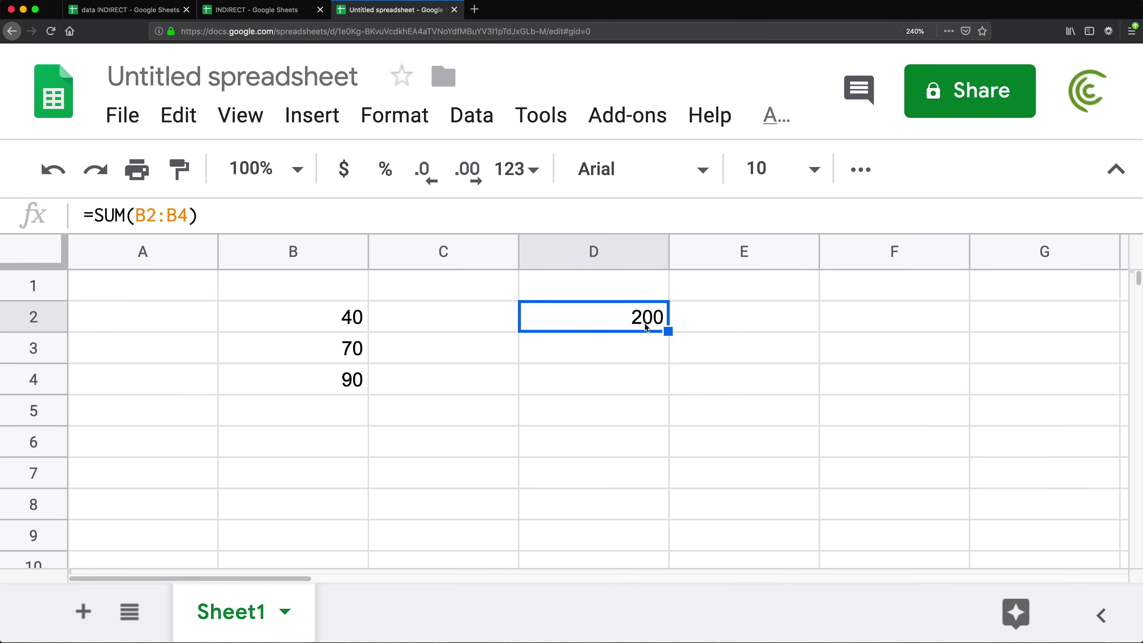
double_click(638, 317)
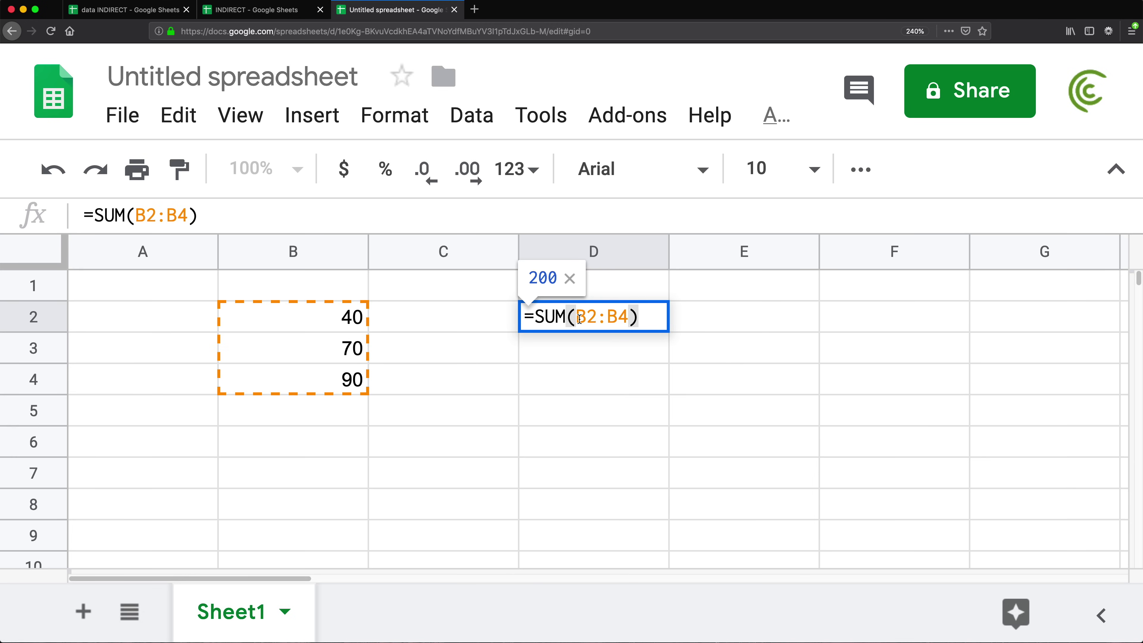
click(636, 317)
mouse_move(629, 317)
mouse_down()
mouse_move(569, 318)
mouse_move(580, 317)
mouse_up()
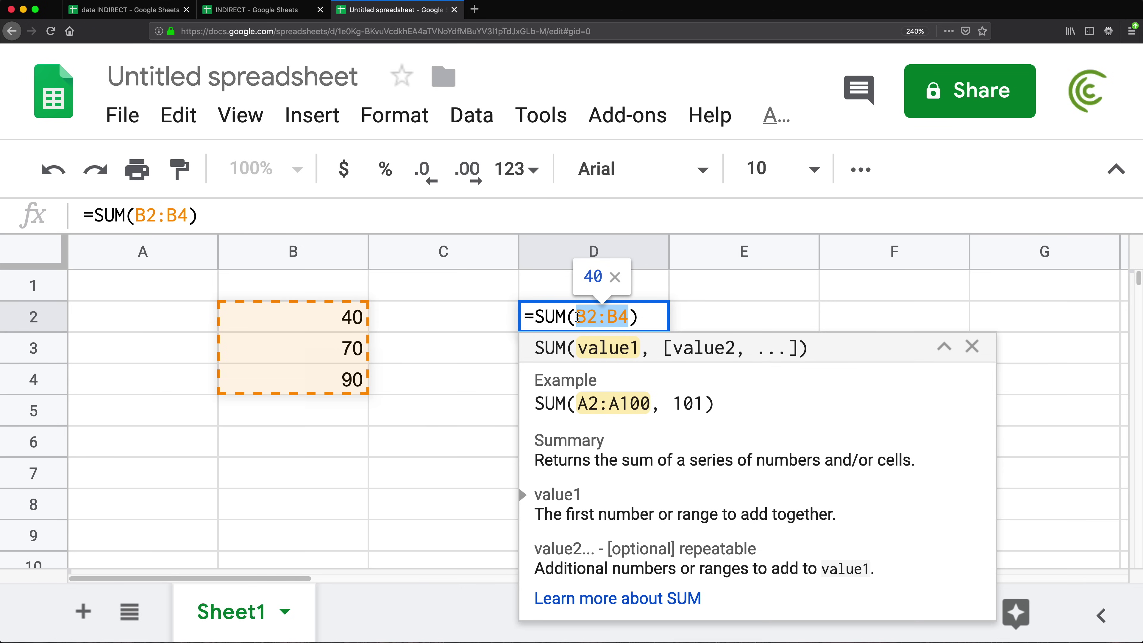
click(578, 316)
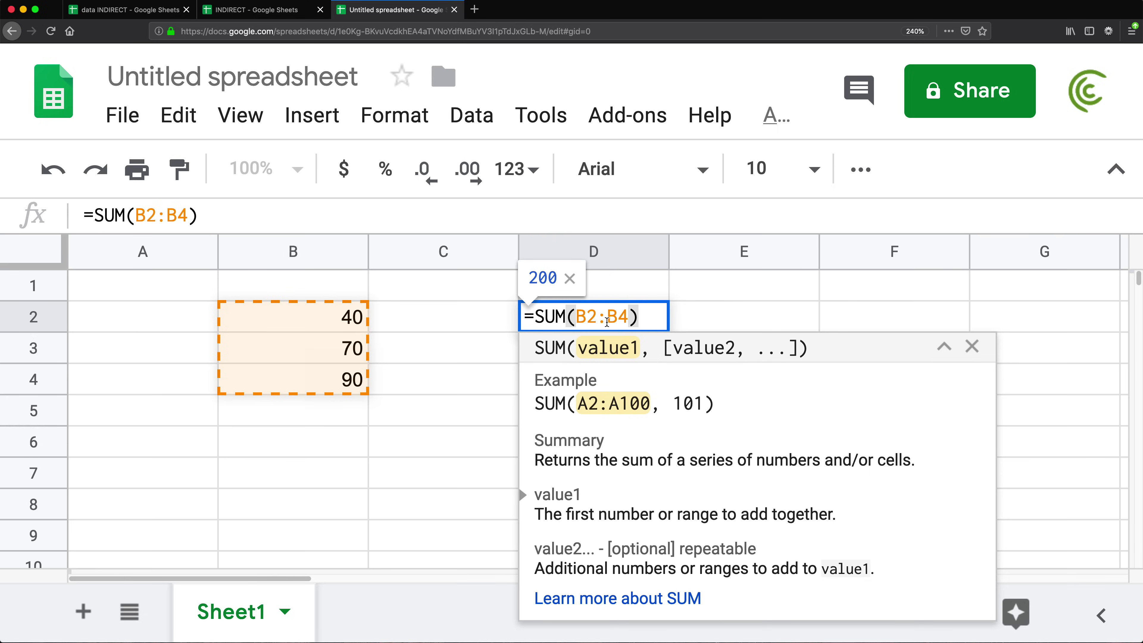
text(")
click(641, 318)
text(")
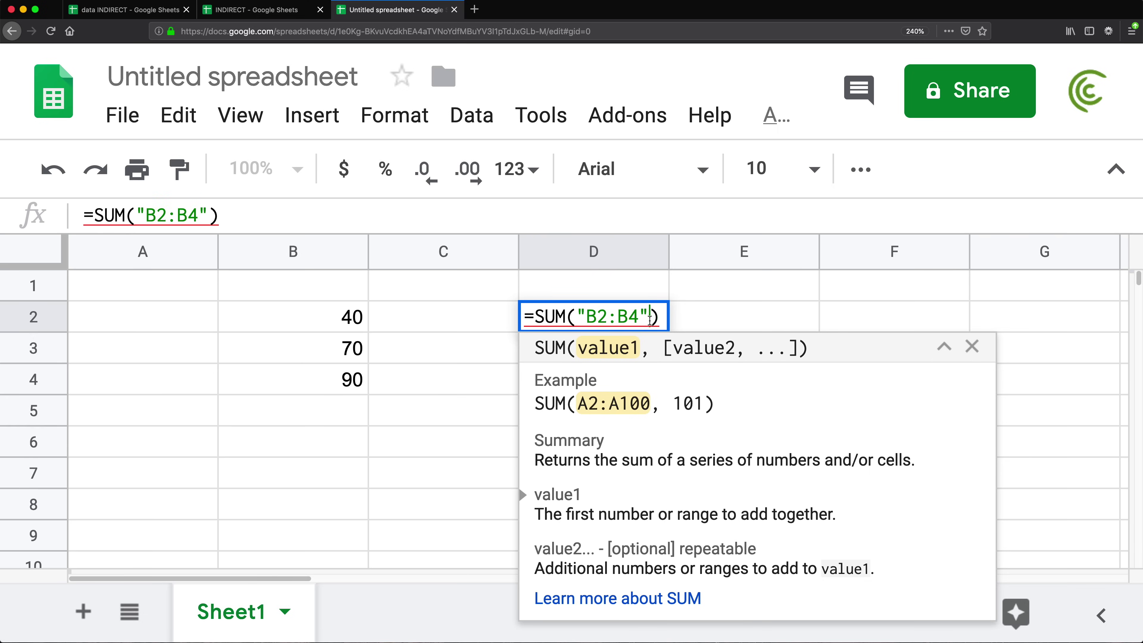
click(660, 318)
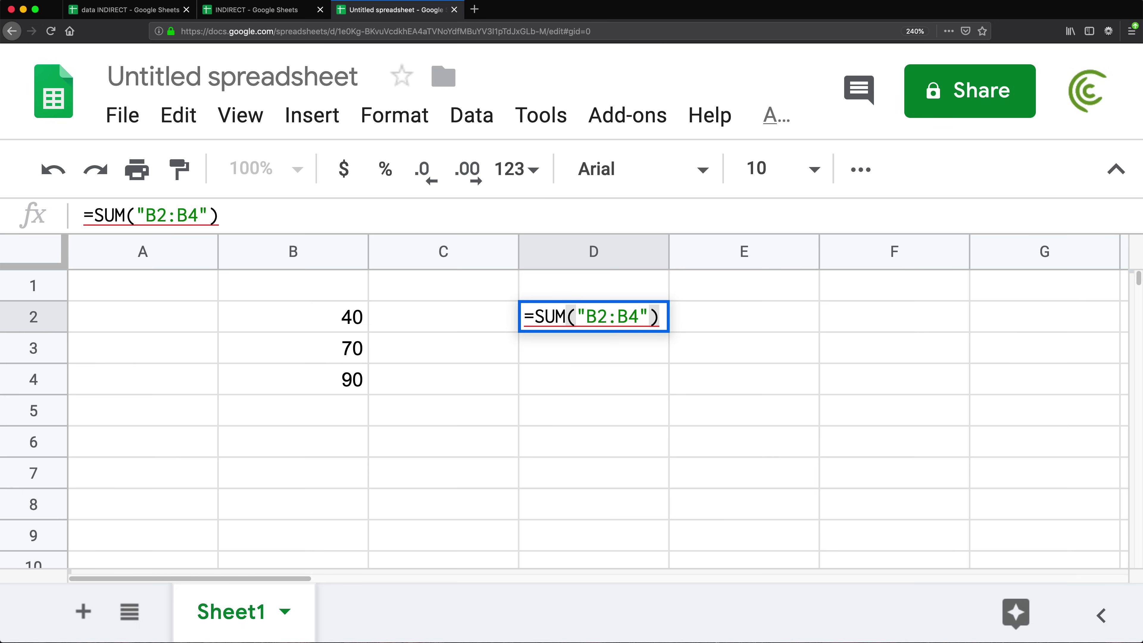
key(Return)
Wrap the quoted range in D2 in an INDIRECT function, making the formula =SUM(INDIRECT("B2:B4")).
double_click(639, 318)
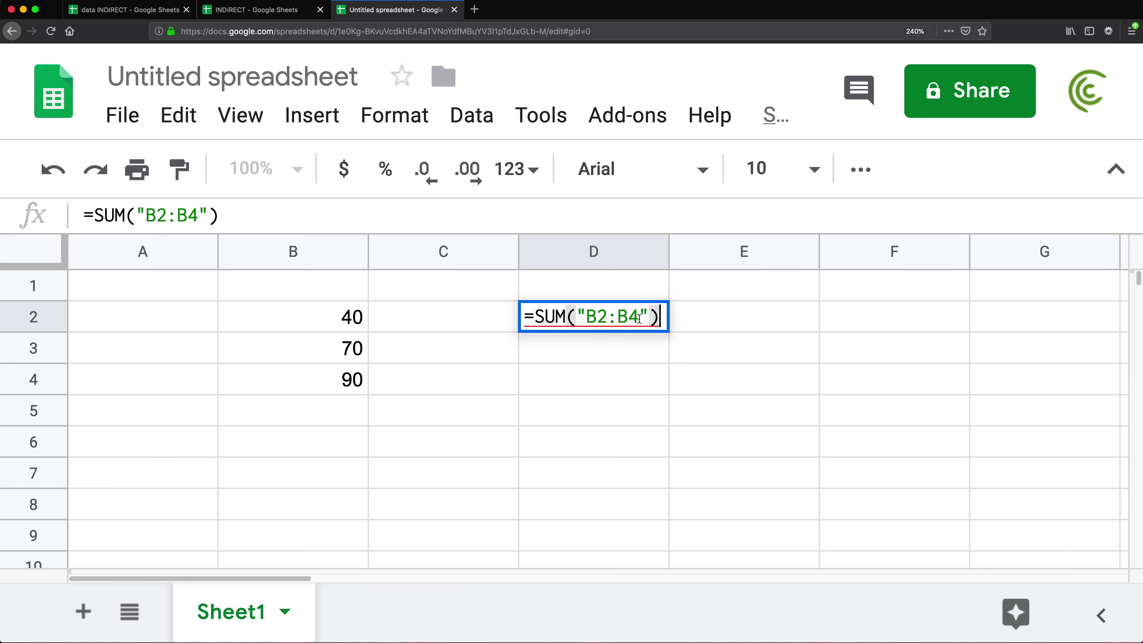
click(581, 315)
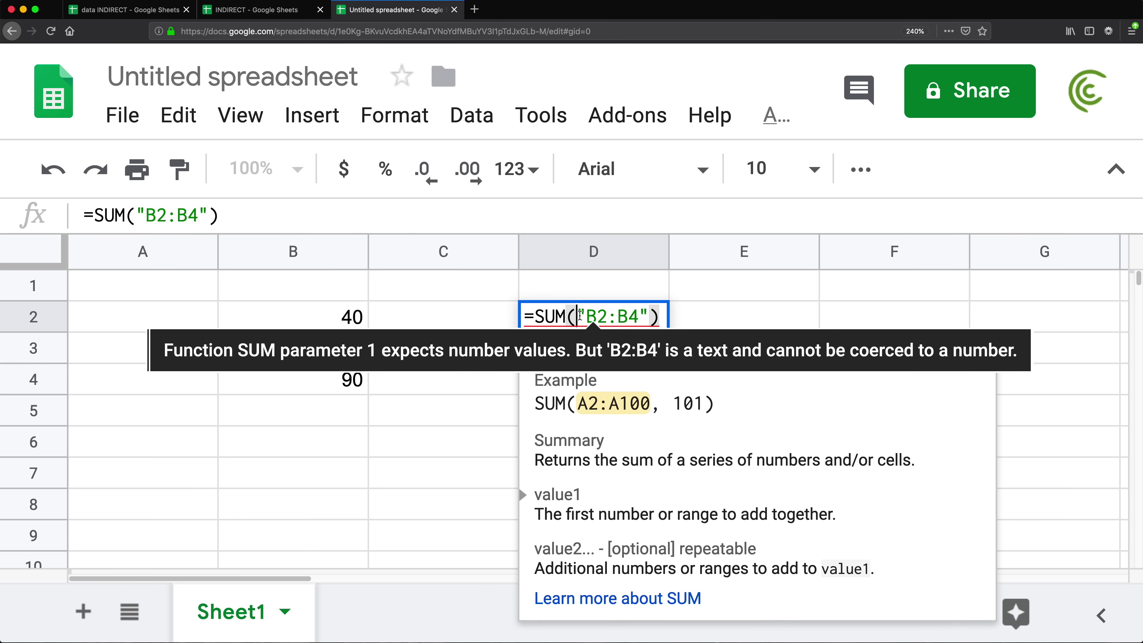
text(INDIRECT()
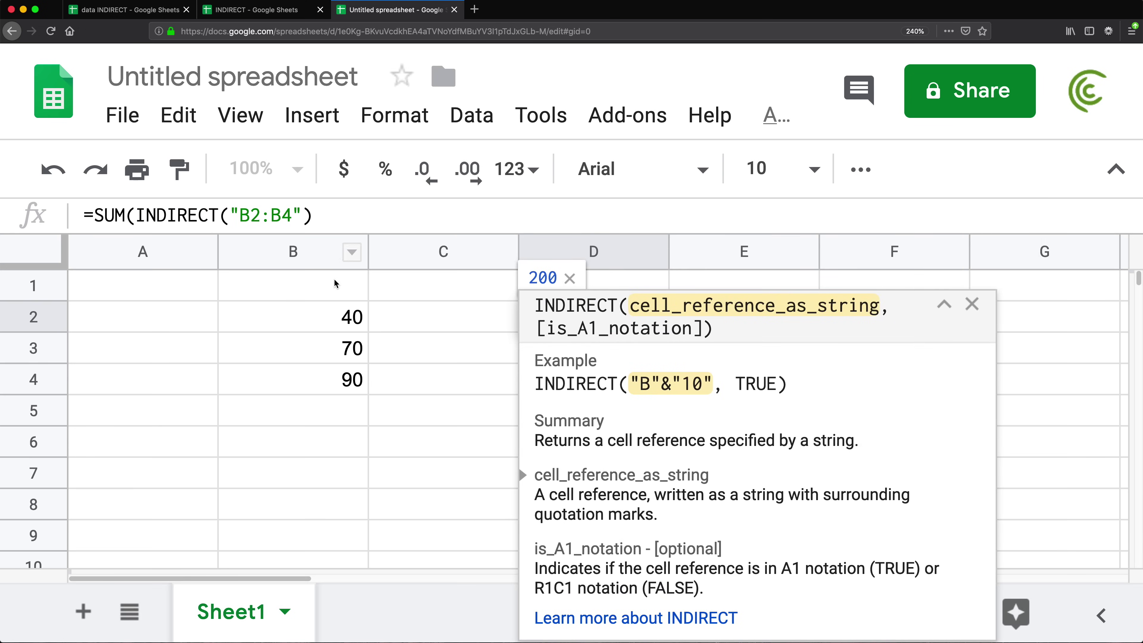
click(304, 217)
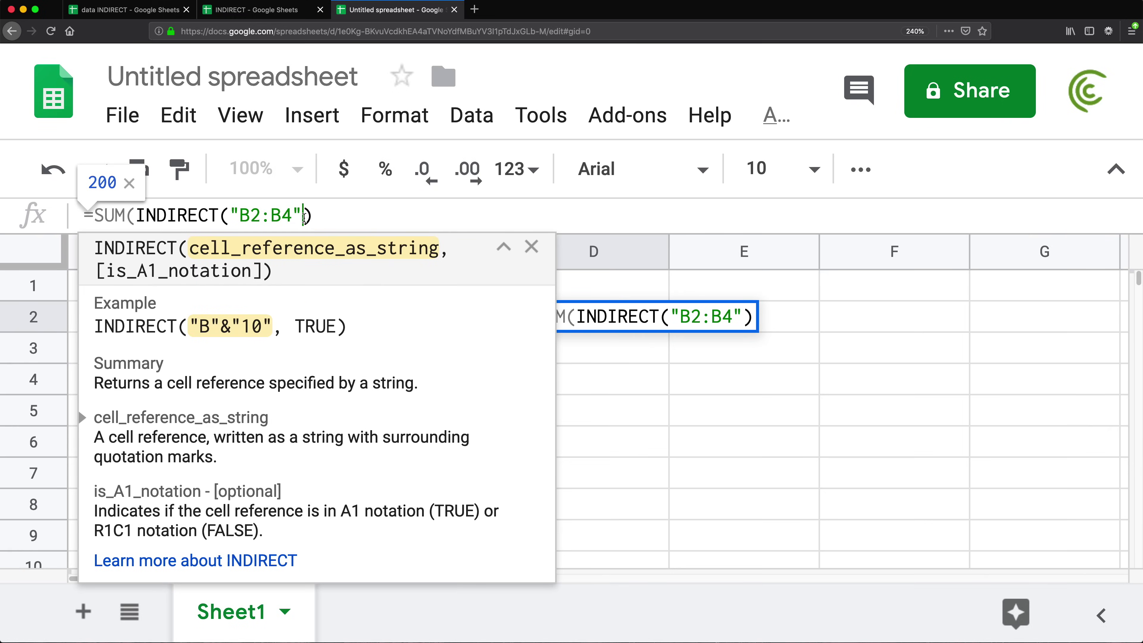
text())
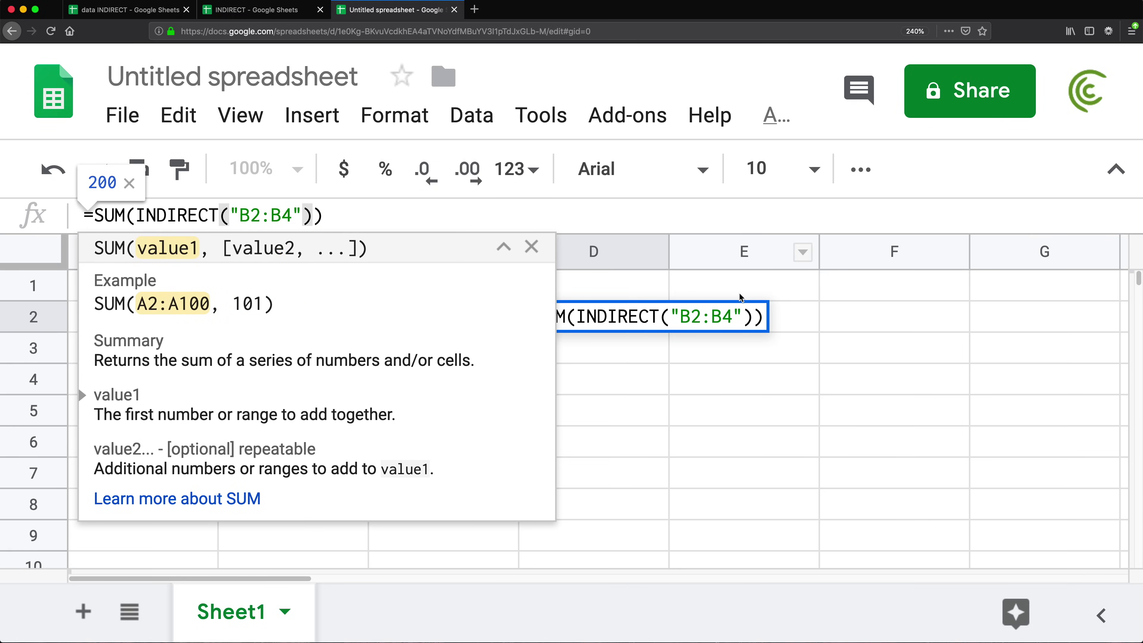
click(763, 311)
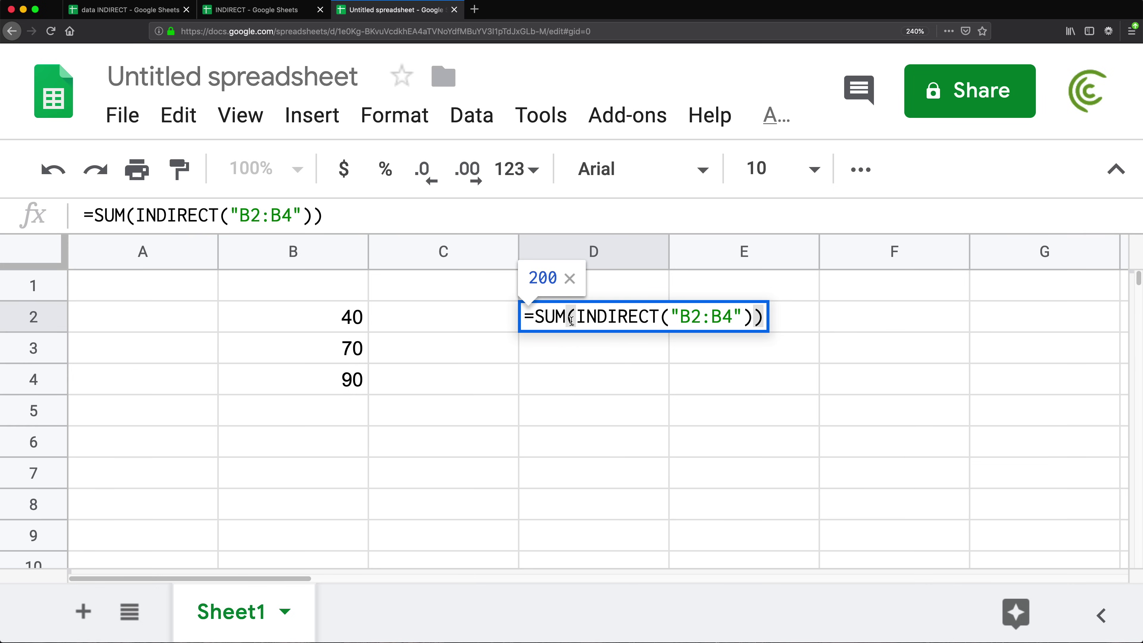
key(Return)
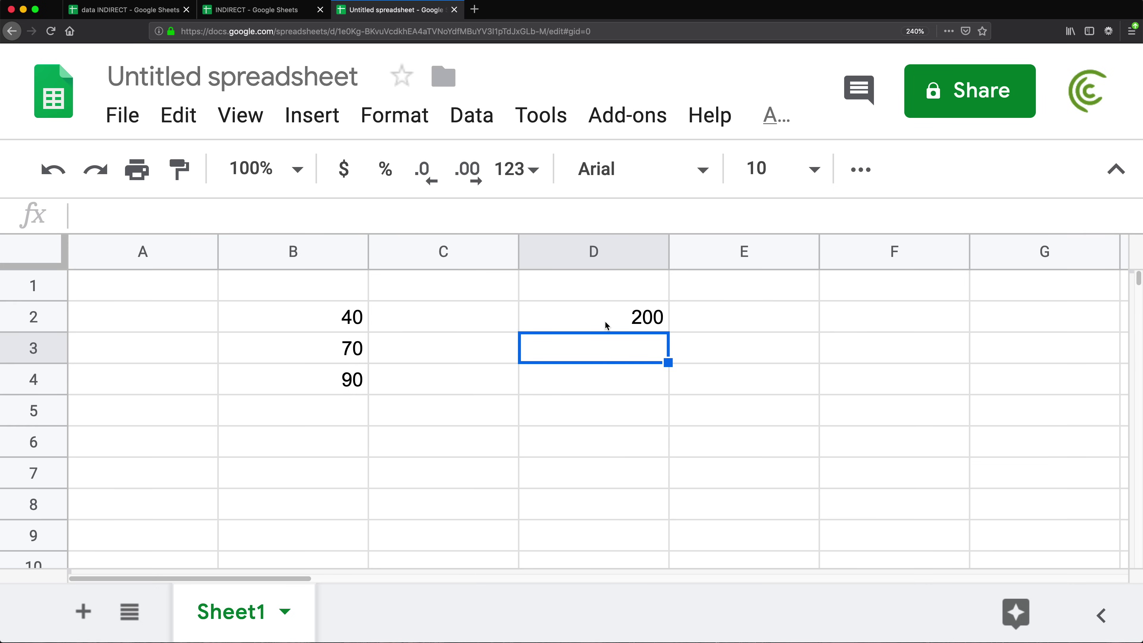
Examine the quoted range argument of the INDIRECT function in cell D2's formula.
click(604, 320)
double_click(604, 321)
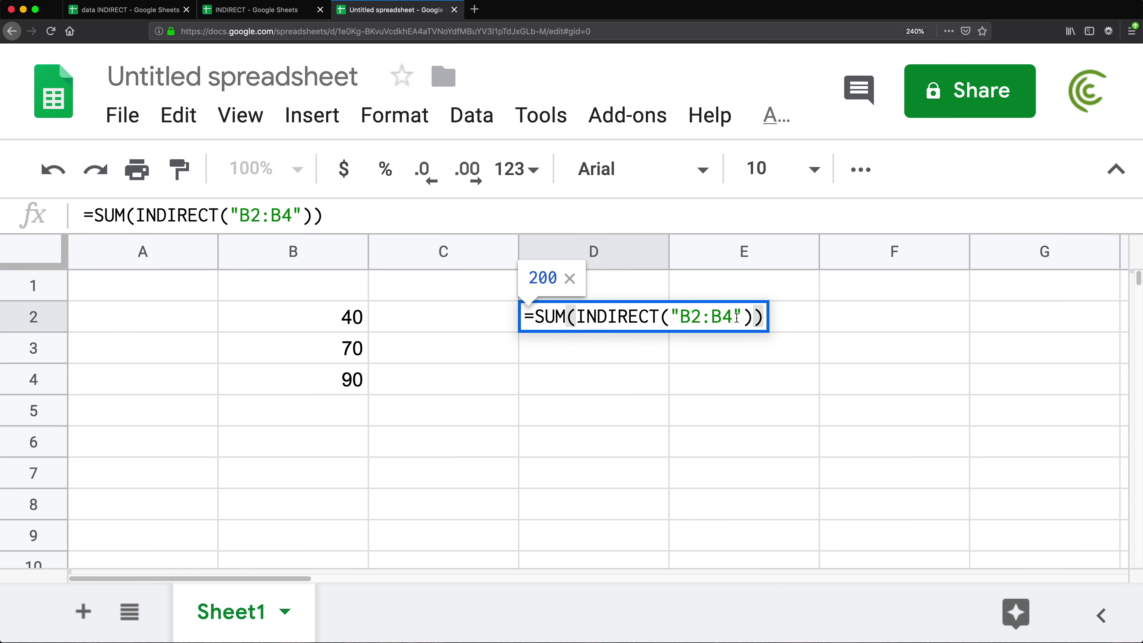
drag(680, 316, 738, 316)
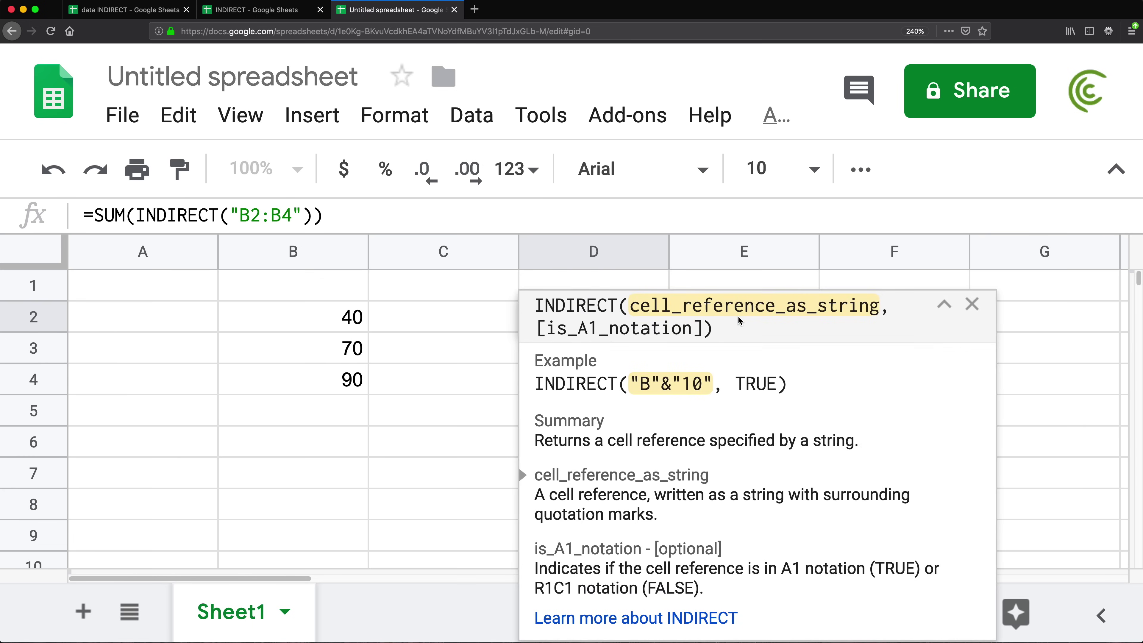
click(409, 213)
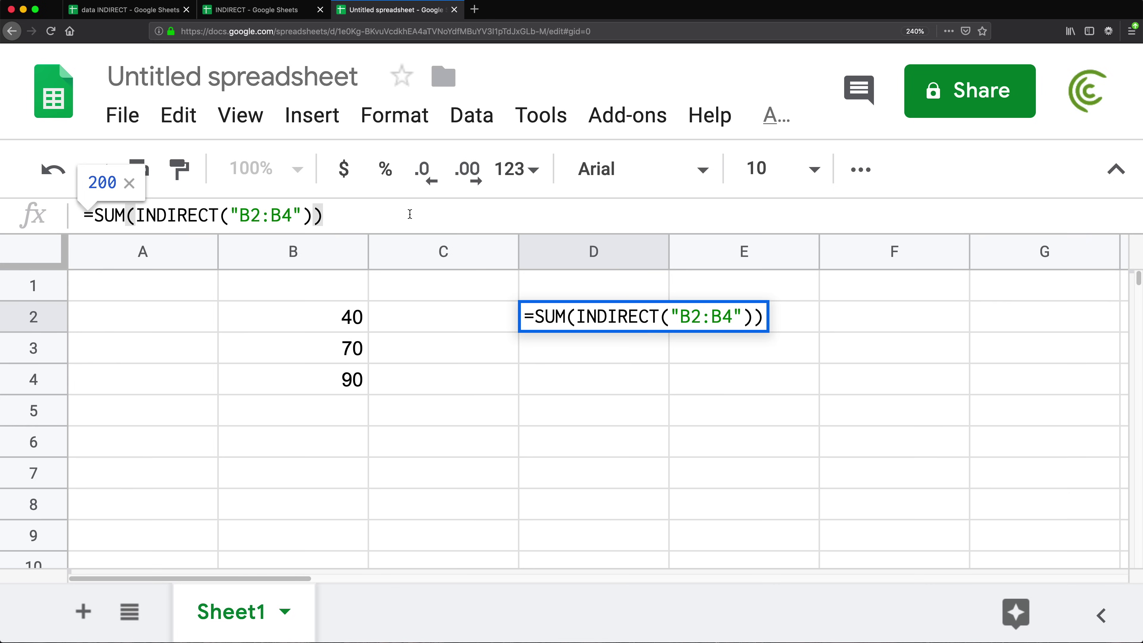
key(Return)
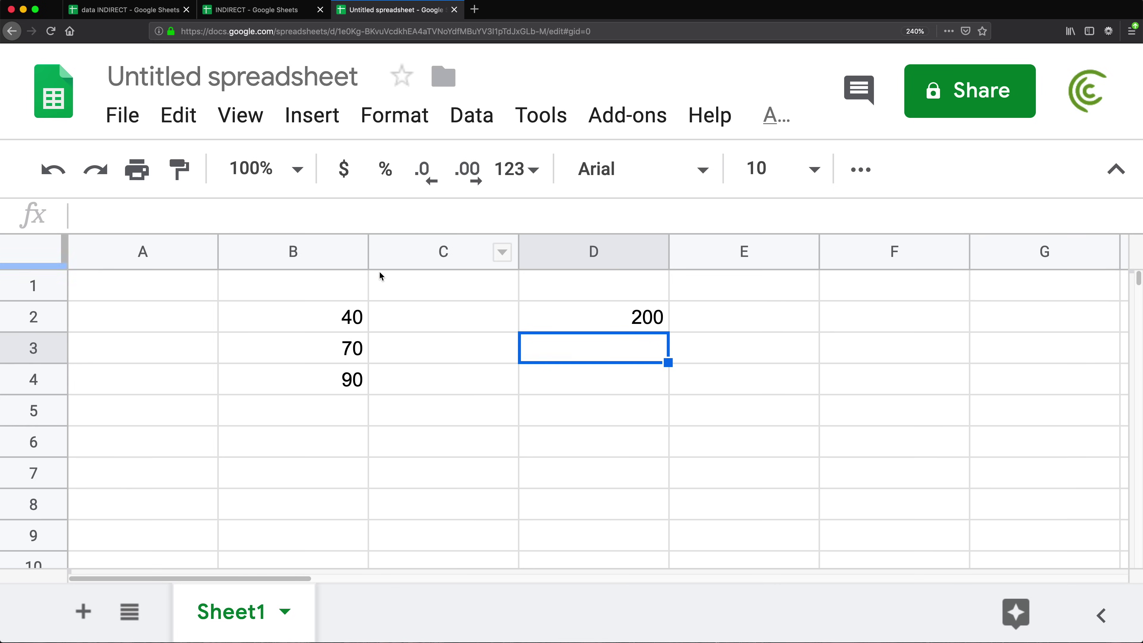
Enter a sample first name in cell D4 and a sample last name in cell E4.
click(543, 390)
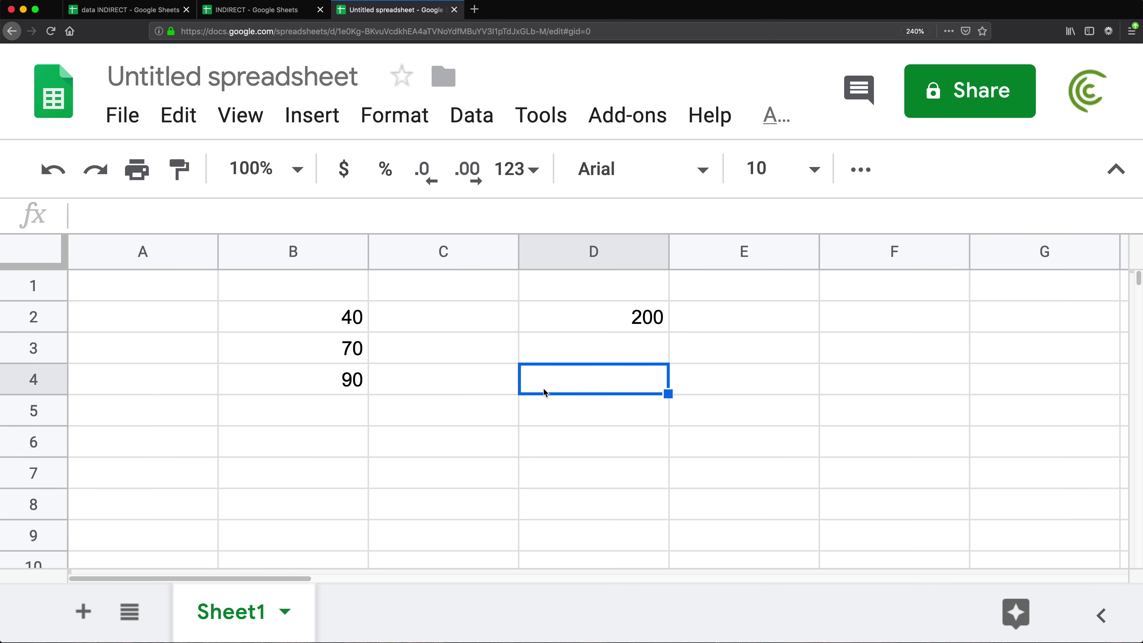
text(F)
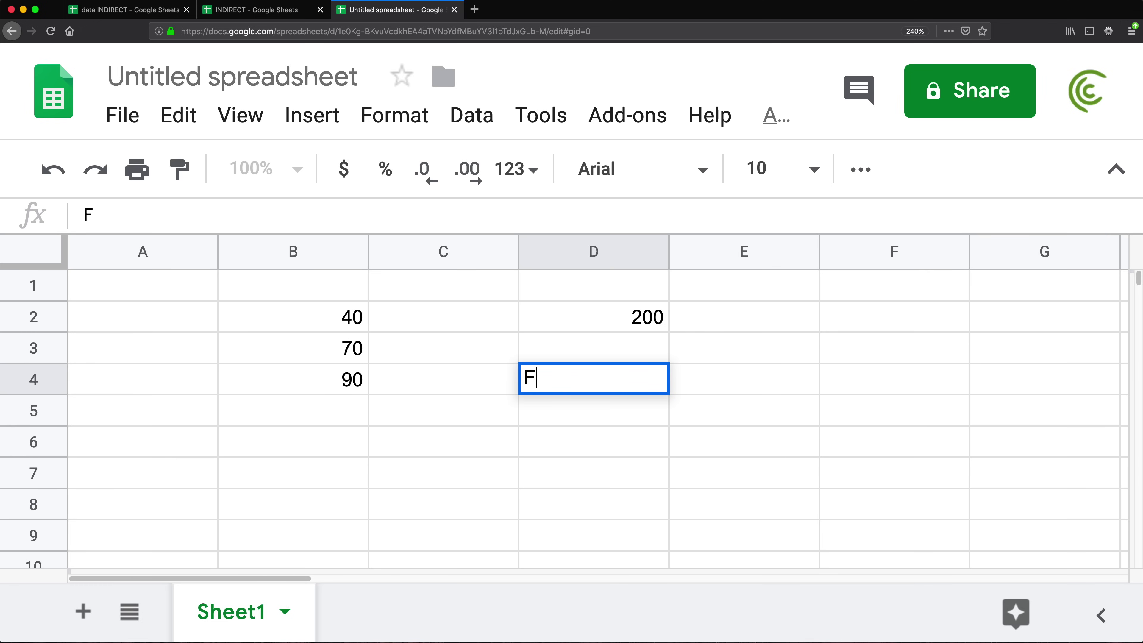
text(irst)
key(BackSpace)
key(BackSpace)
key(BackSpace)
key(BackSpace)
key(BackSpace)
text(John)
key(Tab)
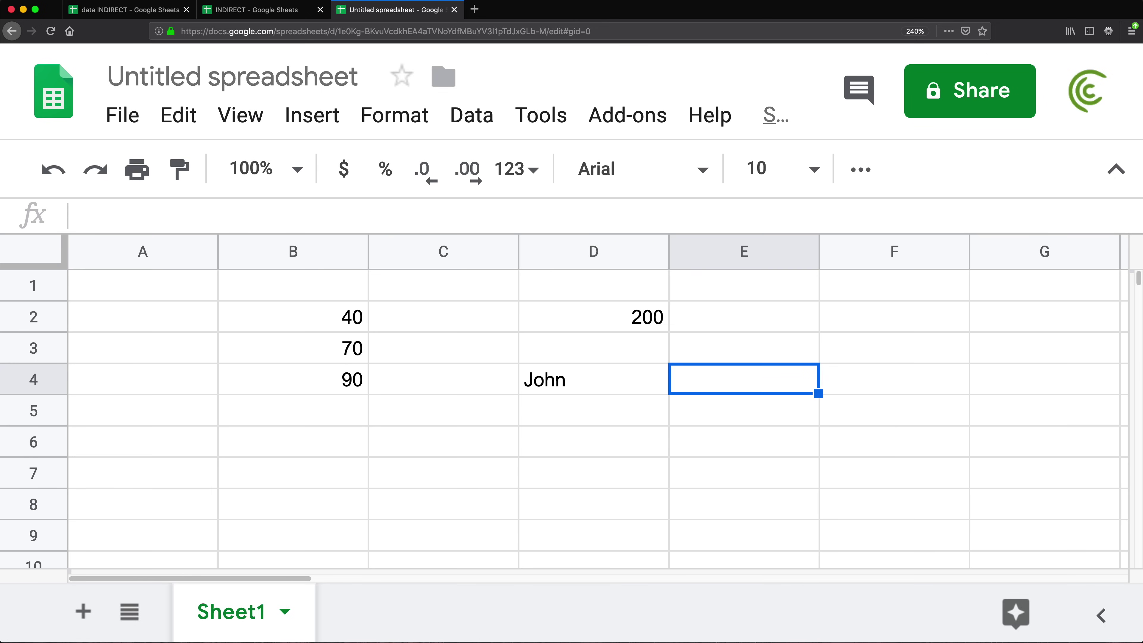
text(Doe)
key(Return)
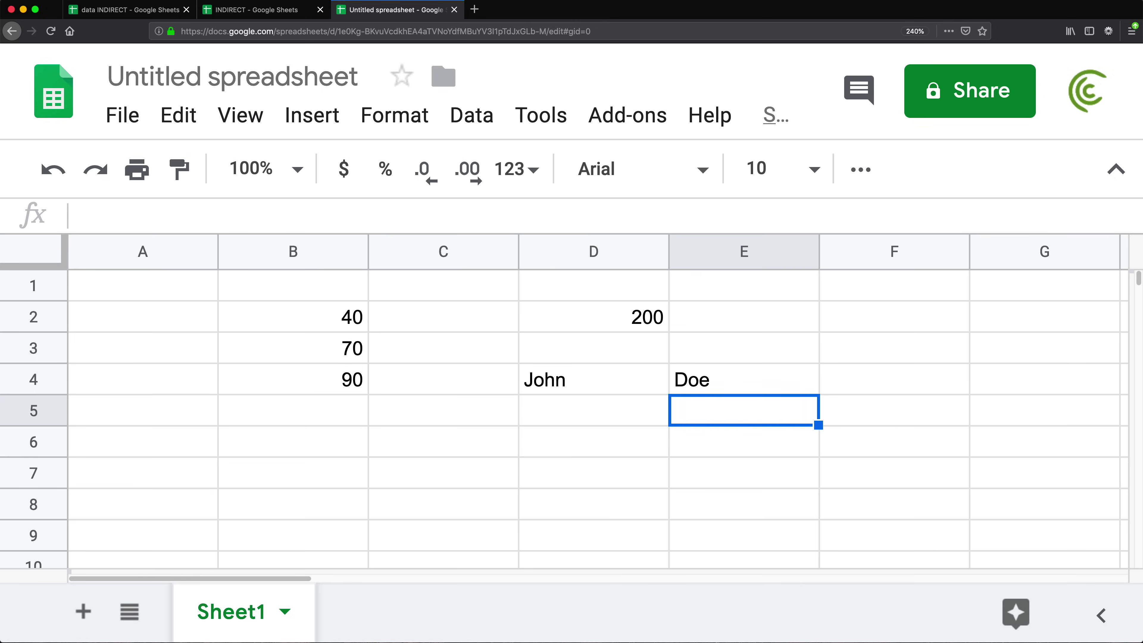
Join the first and last name in cell F4 with the formula =D4&E4.
click(744, 379)
click(895, 379)
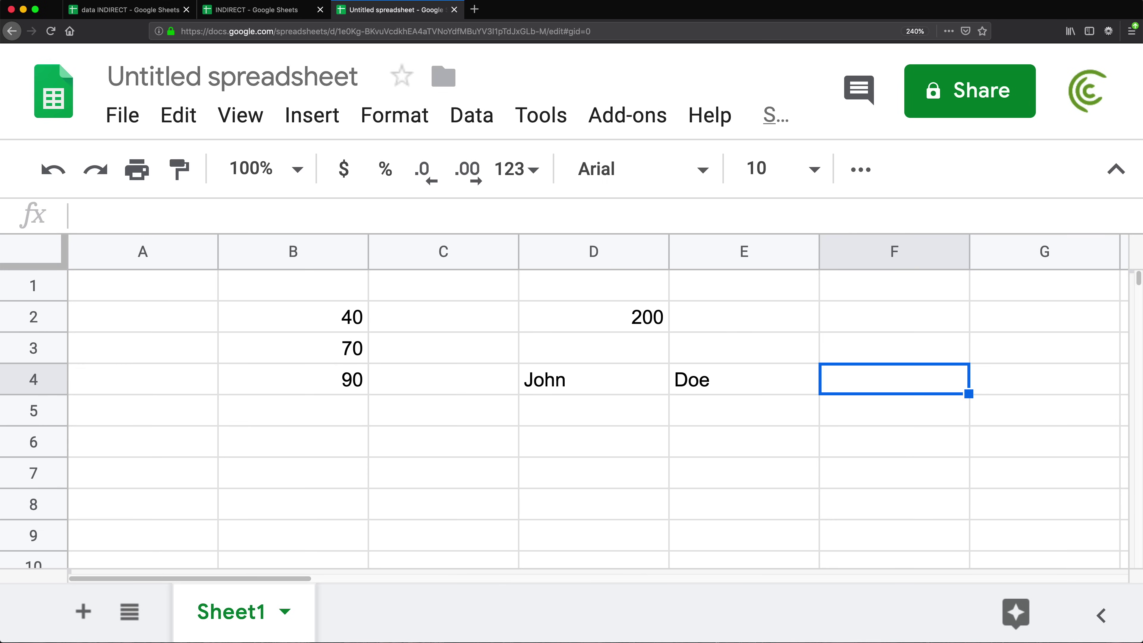
text(=)
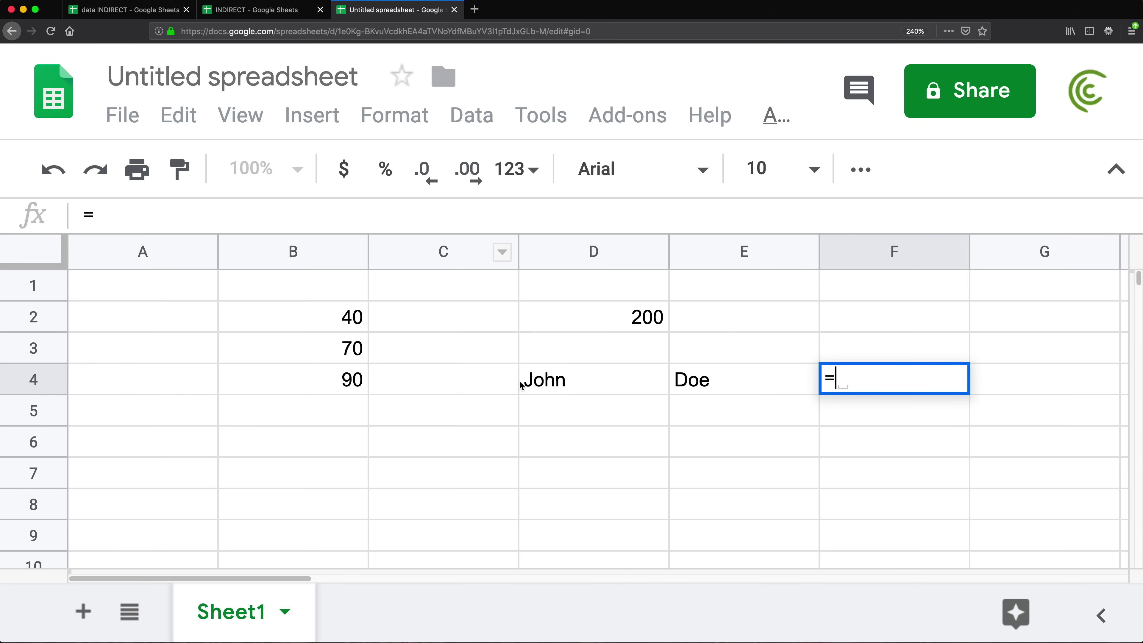
click(537, 383)
text(&)
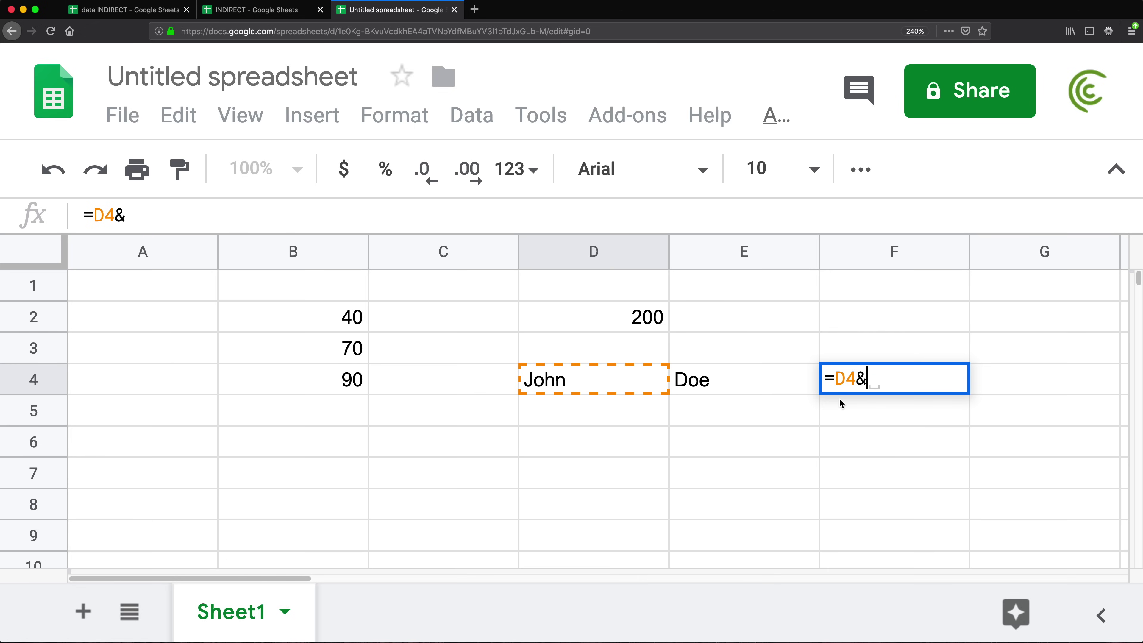
click(736, 382)
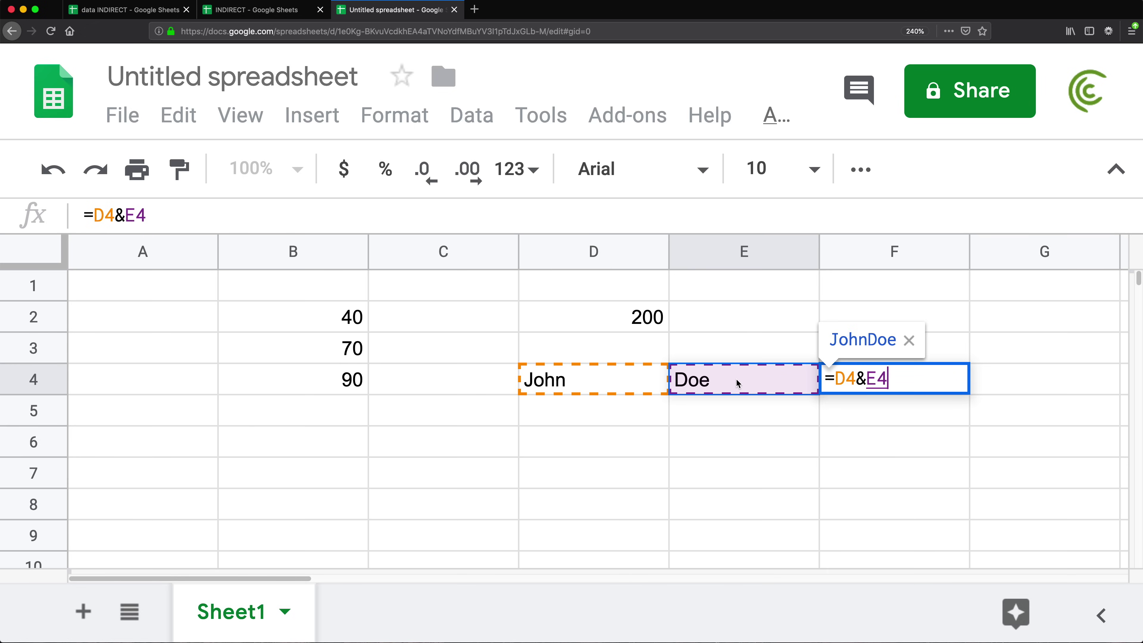
key(Return)
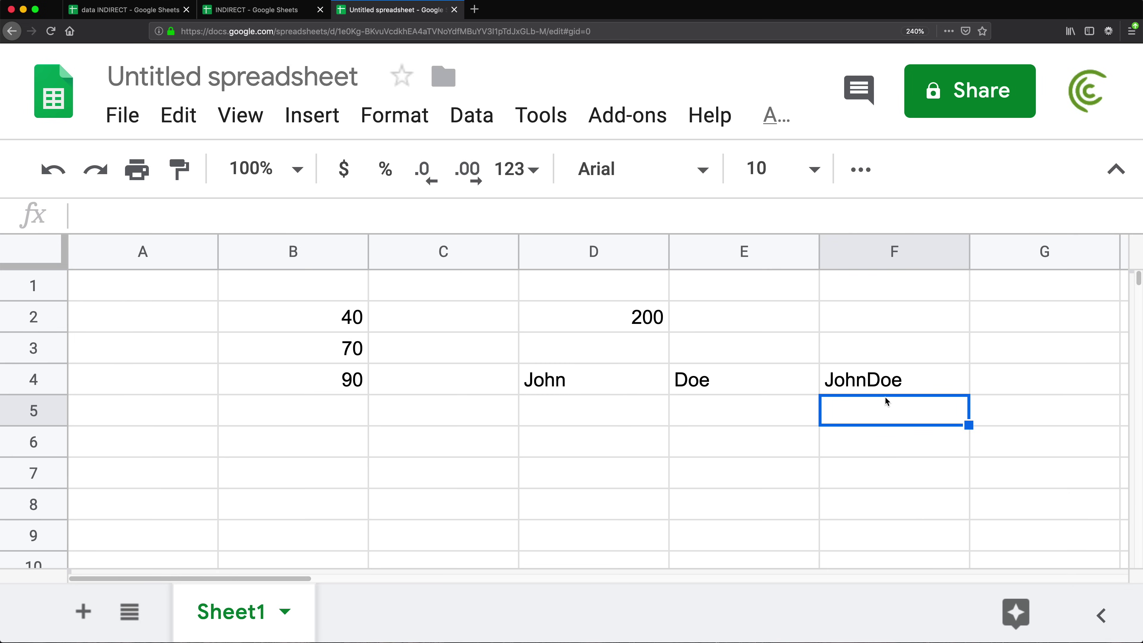
Try joining the two names in F5 with the formula =CONCAT(D4,E4) and clear the cell again.
text(=co)
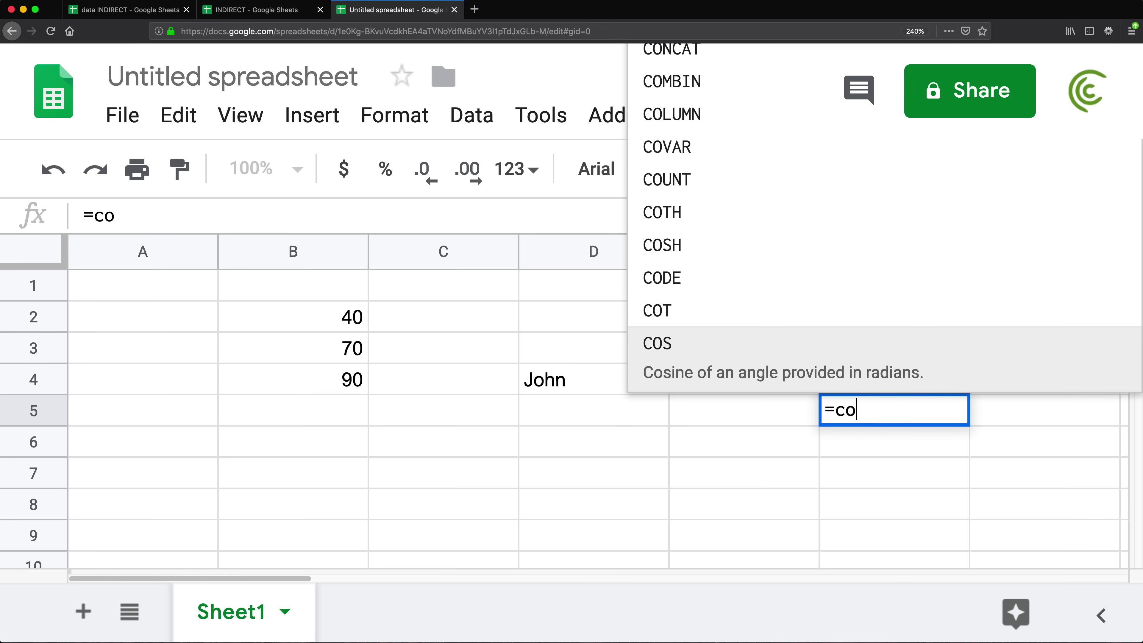
text(n)
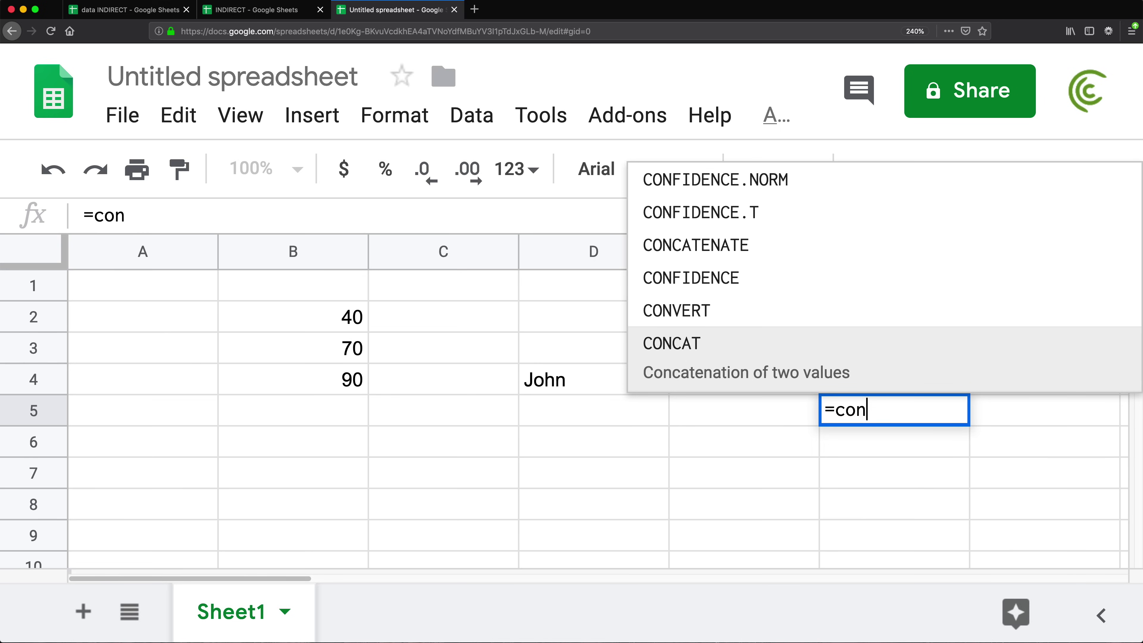
text(ca)
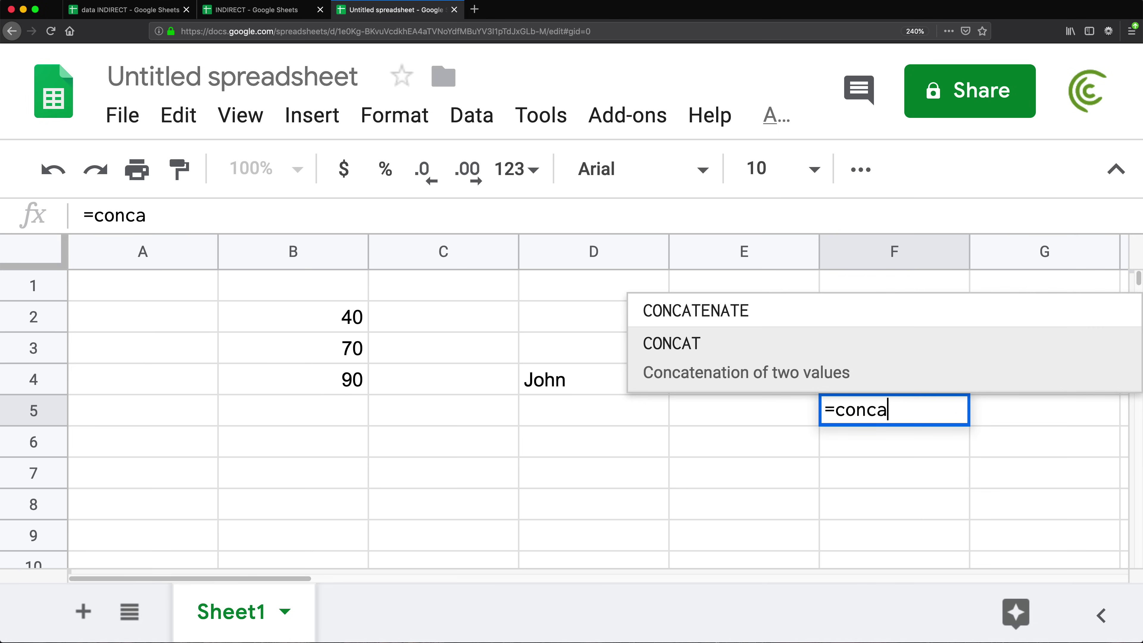
key(Up)
key(Down)
key(Tab)
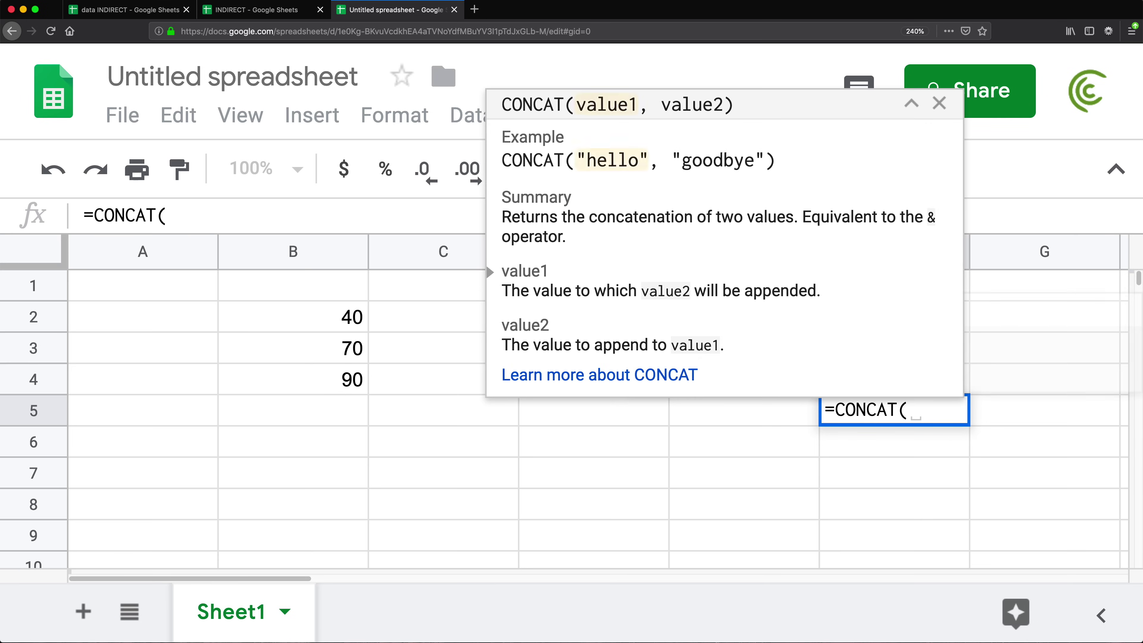
click(753, 442)
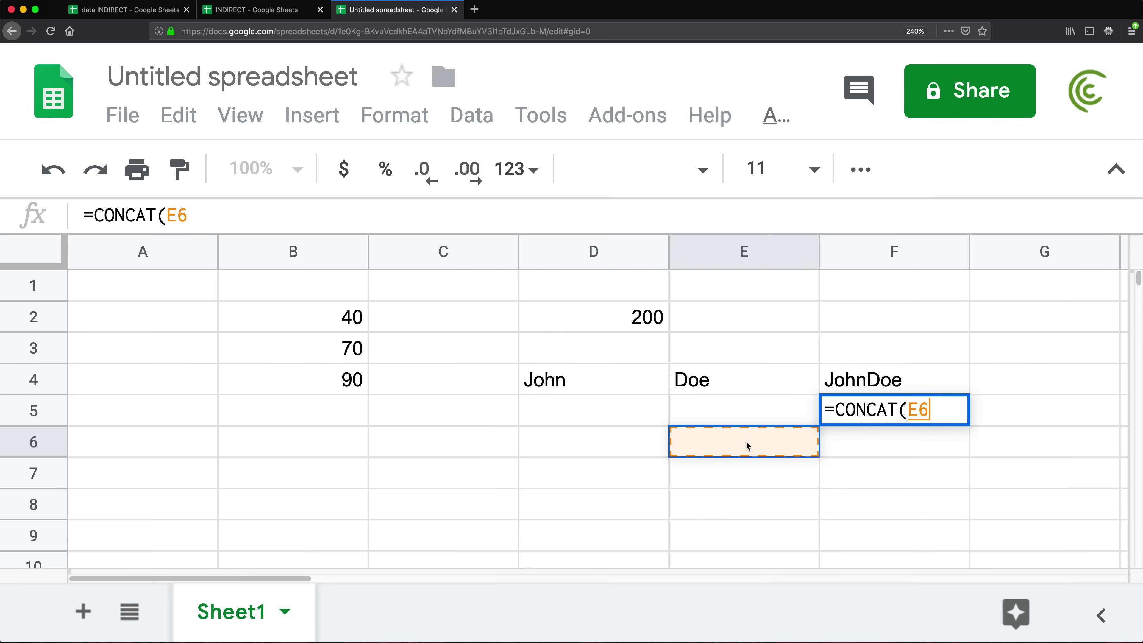
click(607, 379)
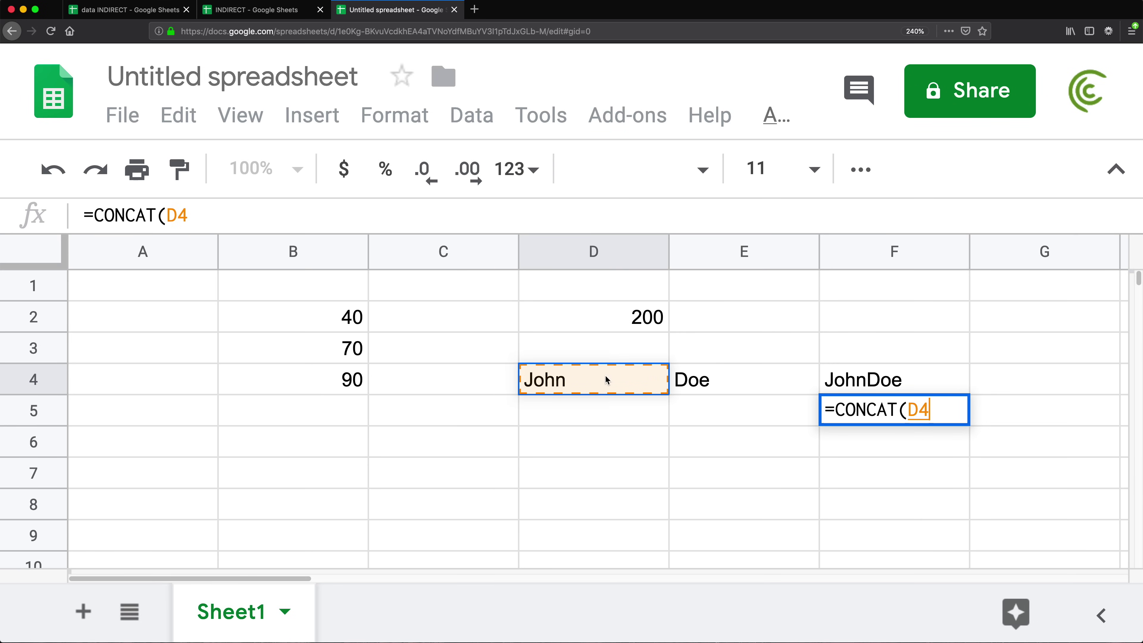
text(,)
click(702, 441)
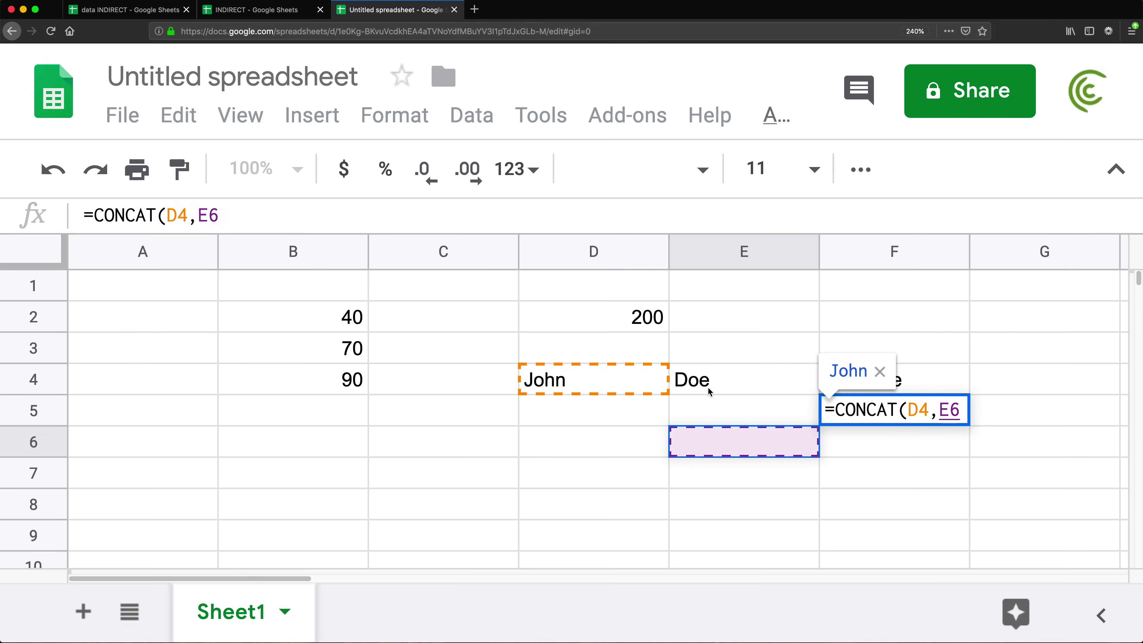
click(707, 388)
text())
key(Return)
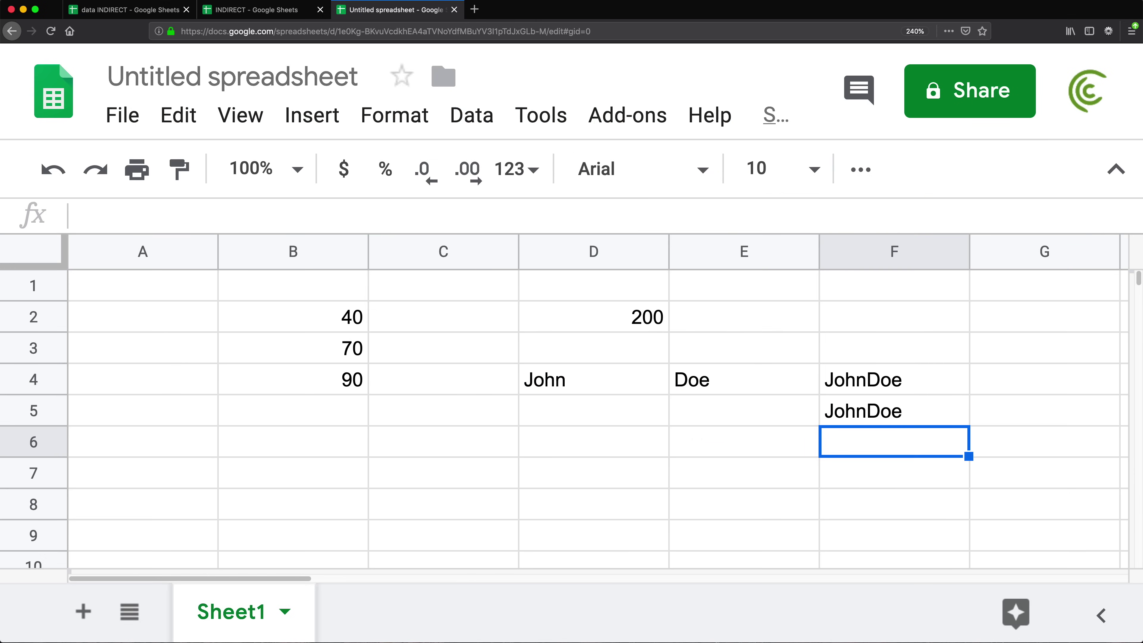
click(891, 418)
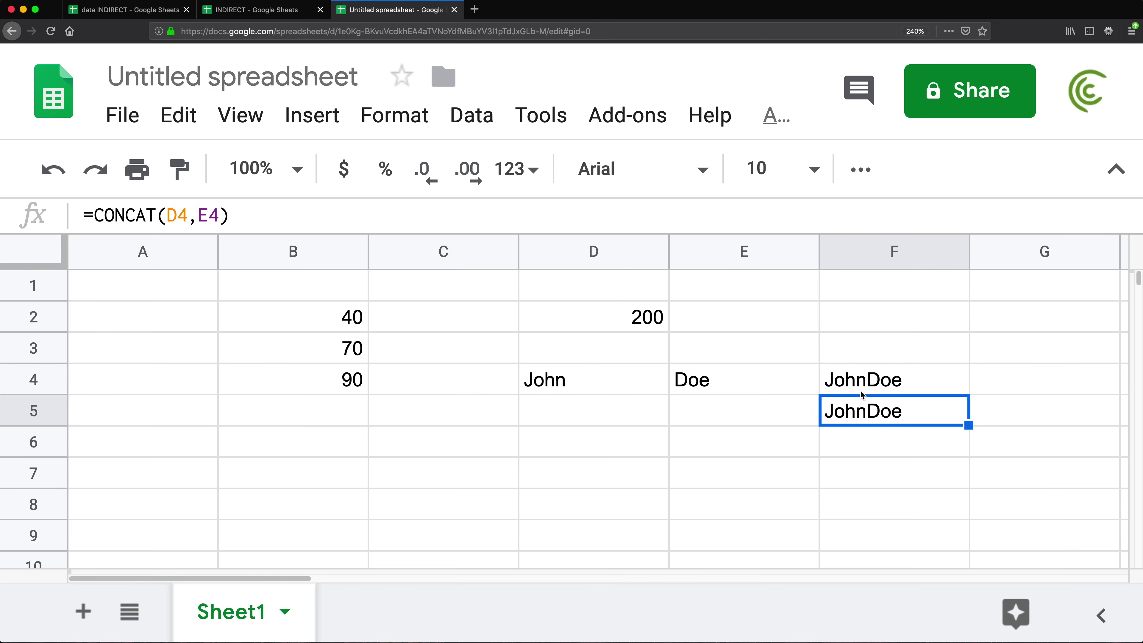
key(Delete)
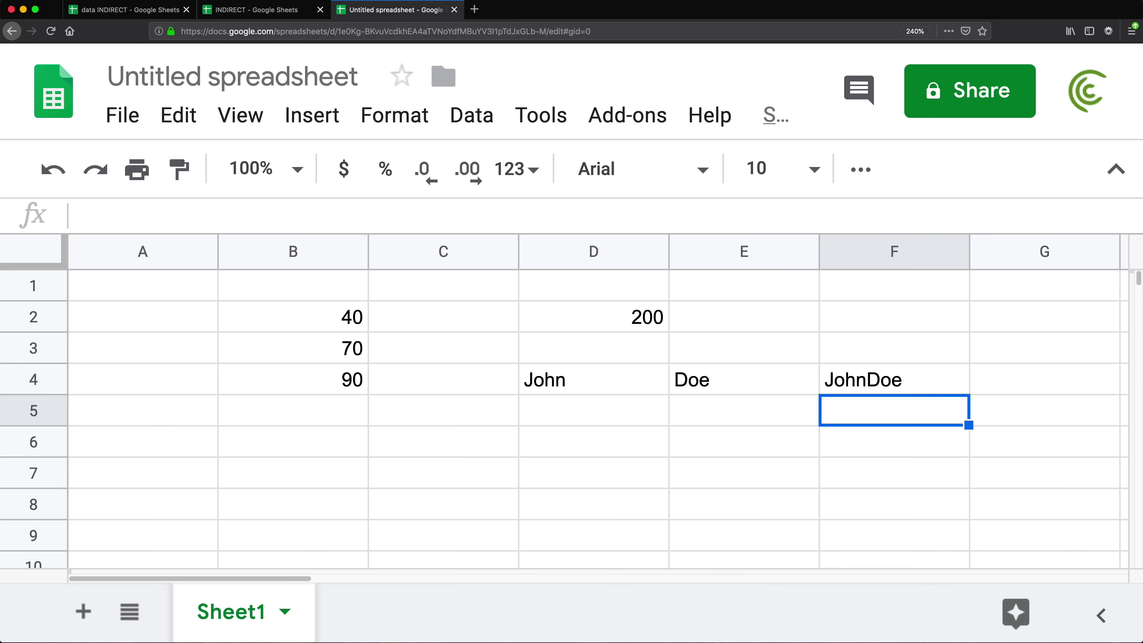
Replace the E4 reference in cell F4's formula with a quoted hyphen, making it =D4&"-".
double_click(862, 381)
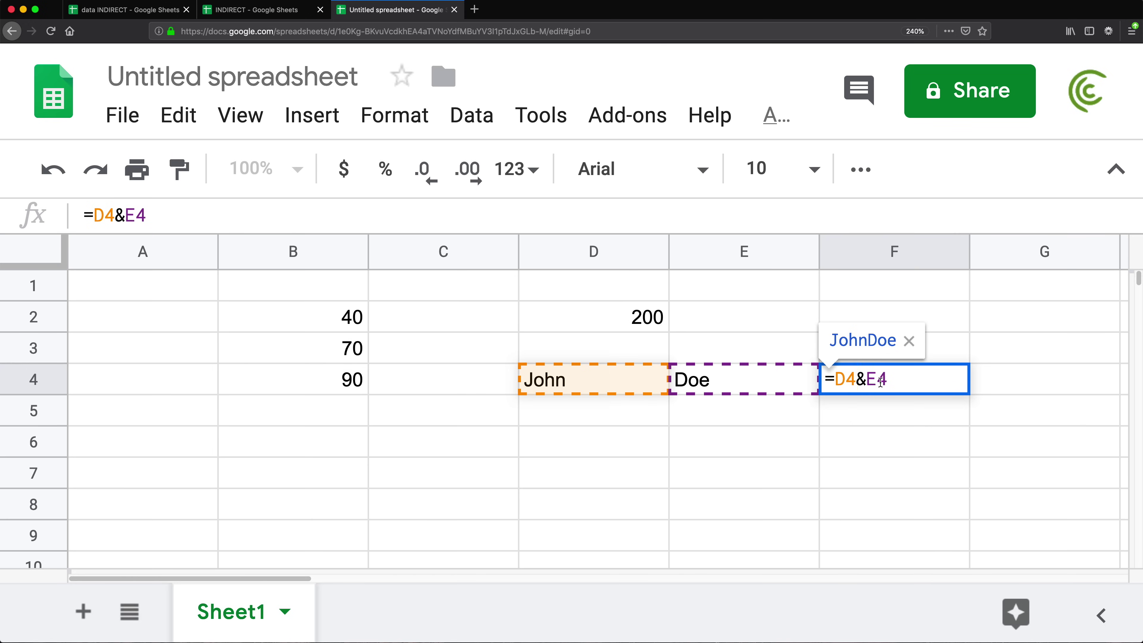
click(890, 383)
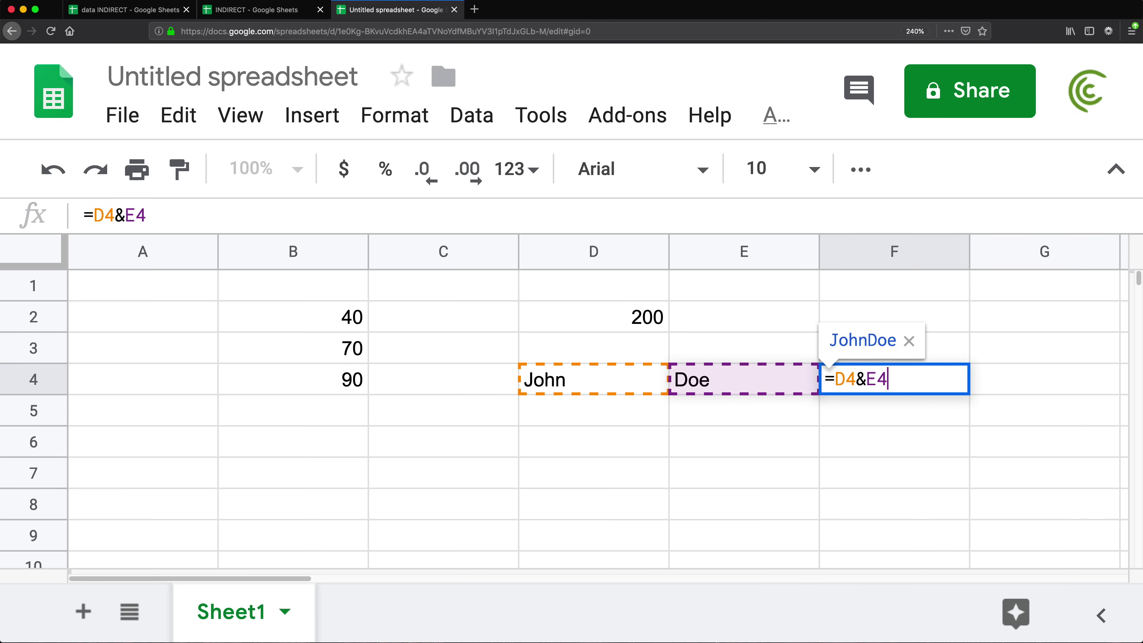
key(BackSpace)
key(BackSpace)
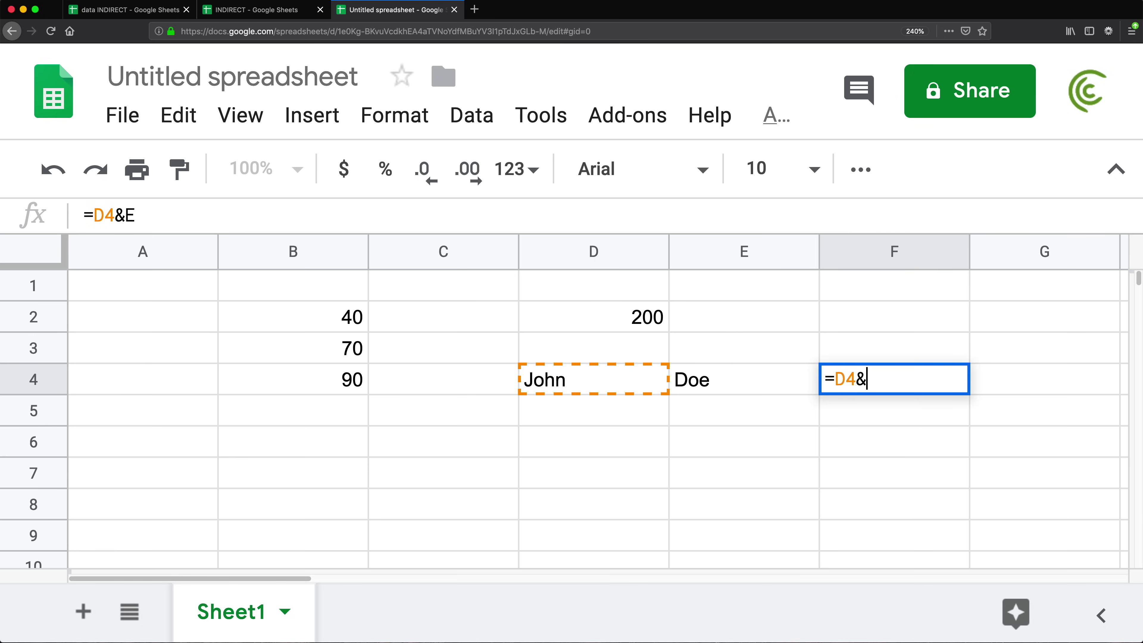
text("-")
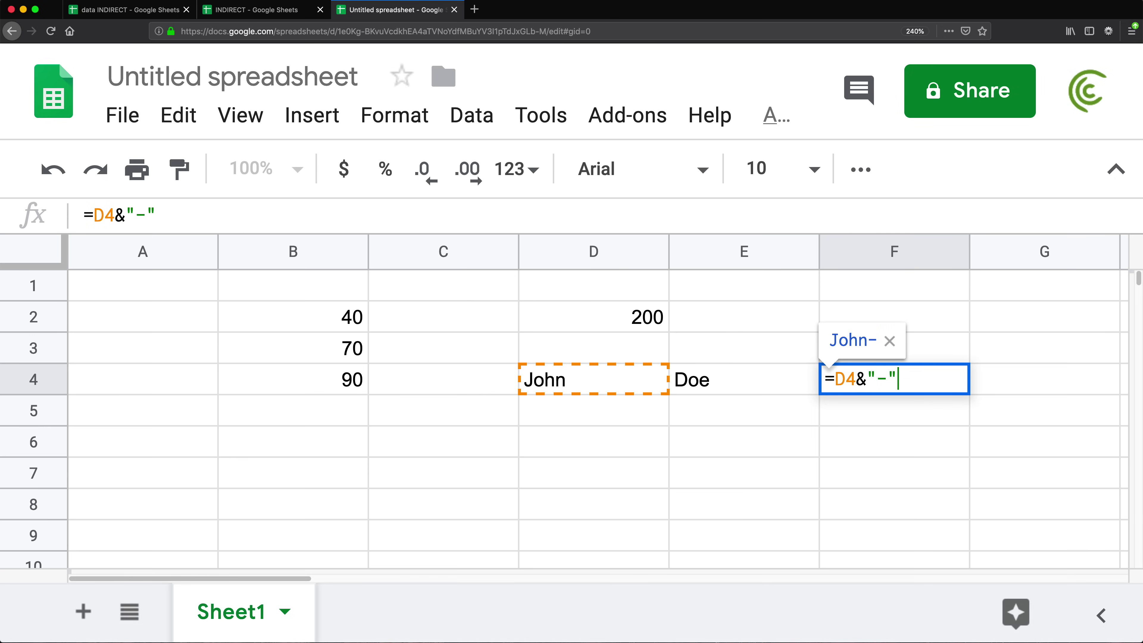
key(Return)
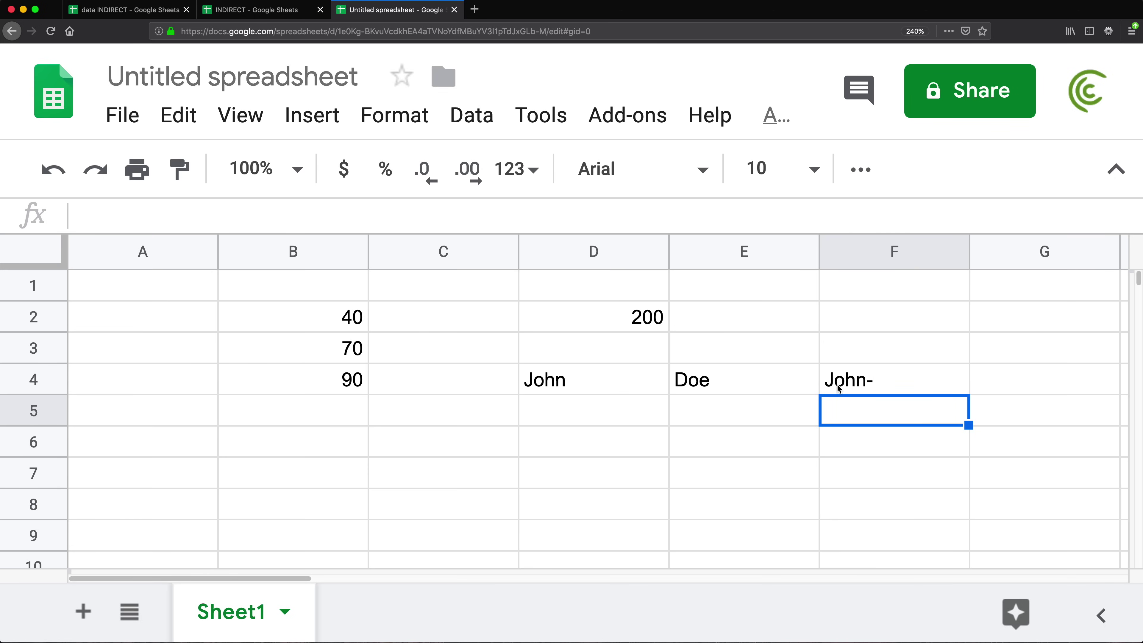
Append the last name reference to cell F4's formula, making it =D4&"-"&E4.
double_click(853, 383)
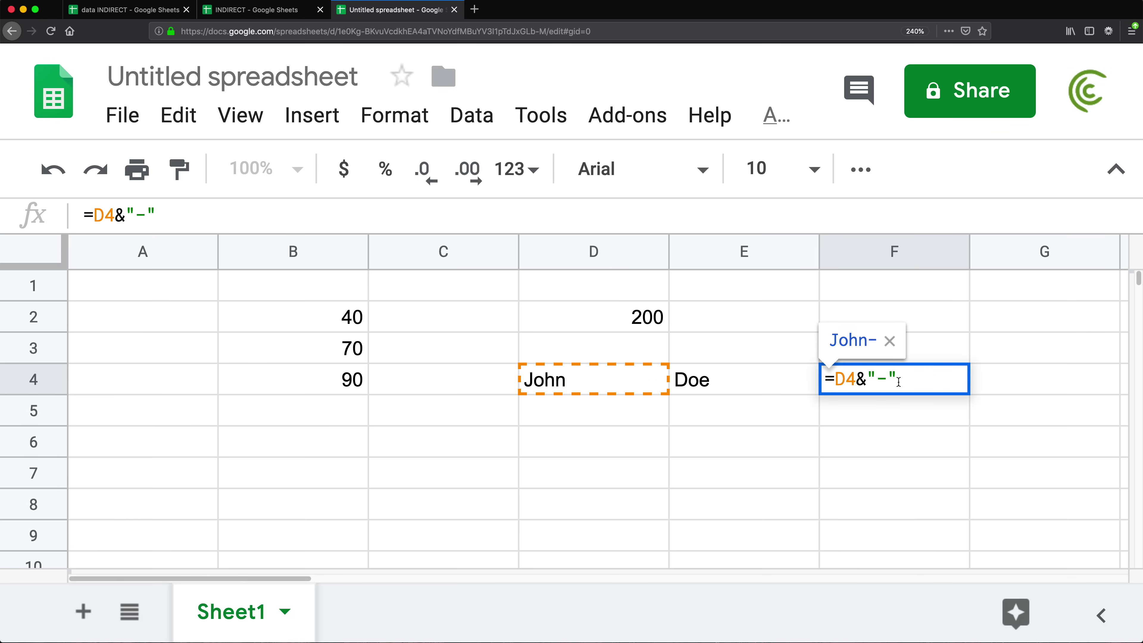
text(&)
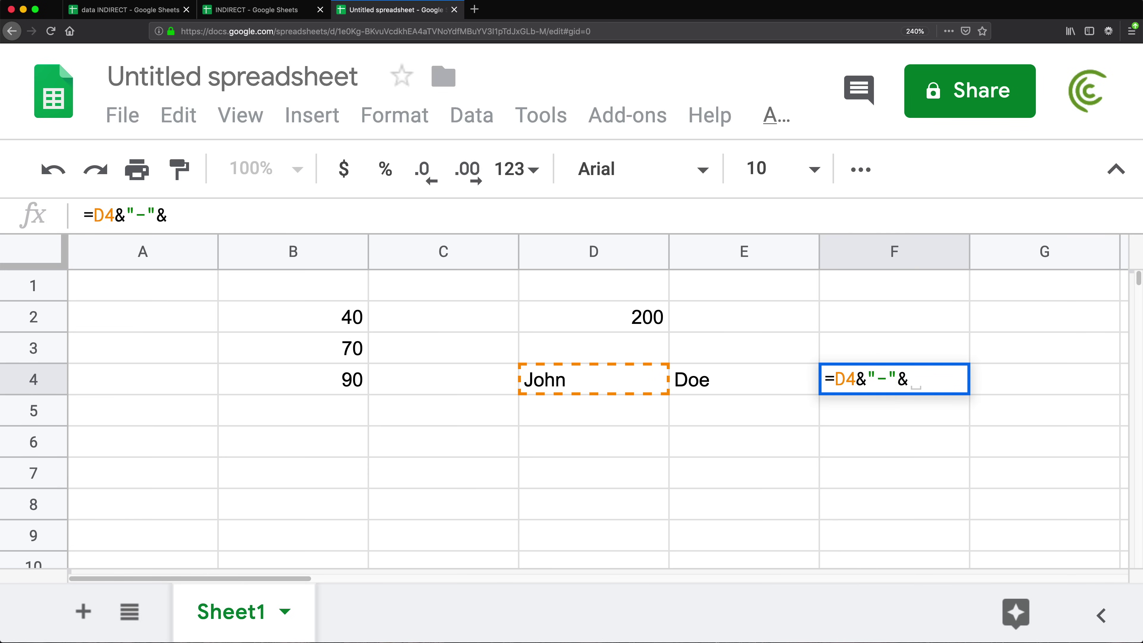
click(716, 380)
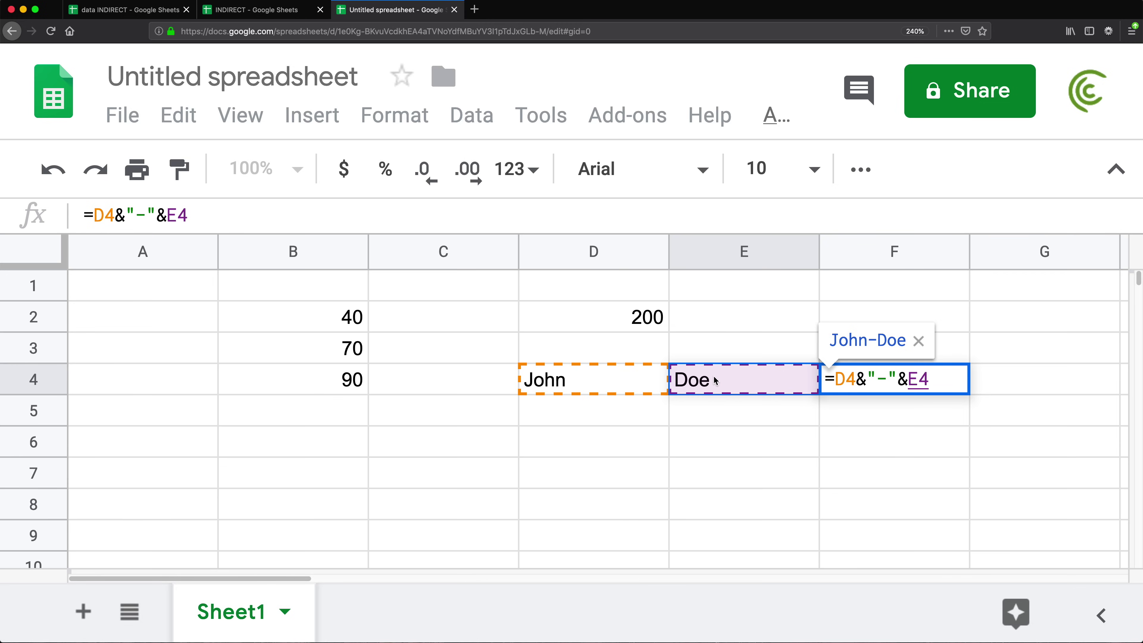
key(Return)
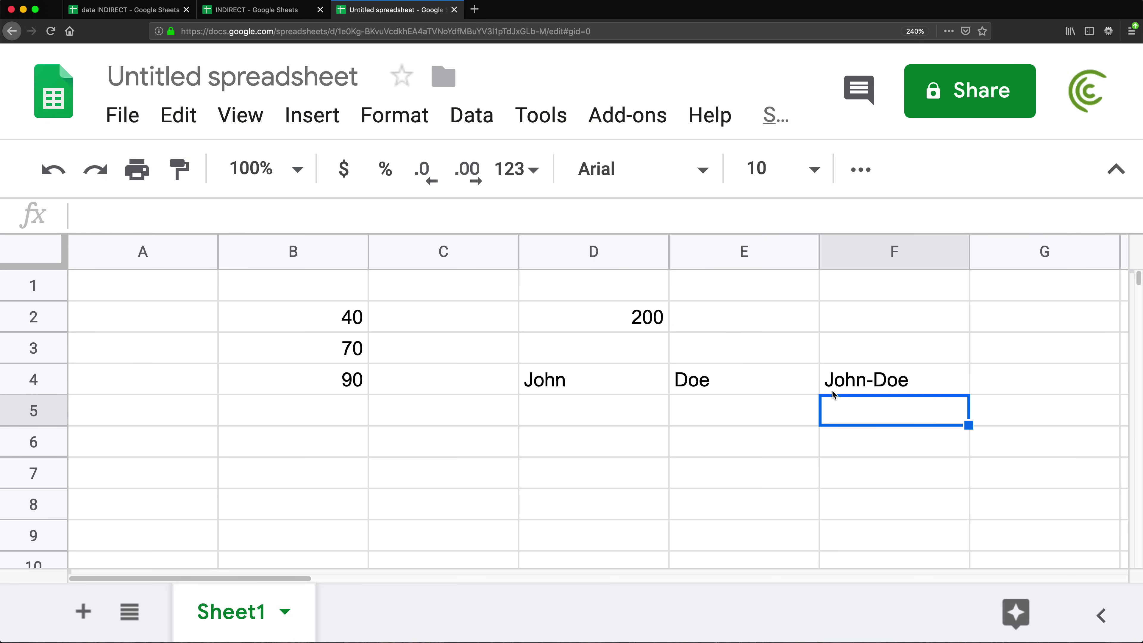
Add the letter A on both sides of the hyphen in F4, making the formula =D4&"A-A"&E4.
double_click(834, 390)
click(878, 379)
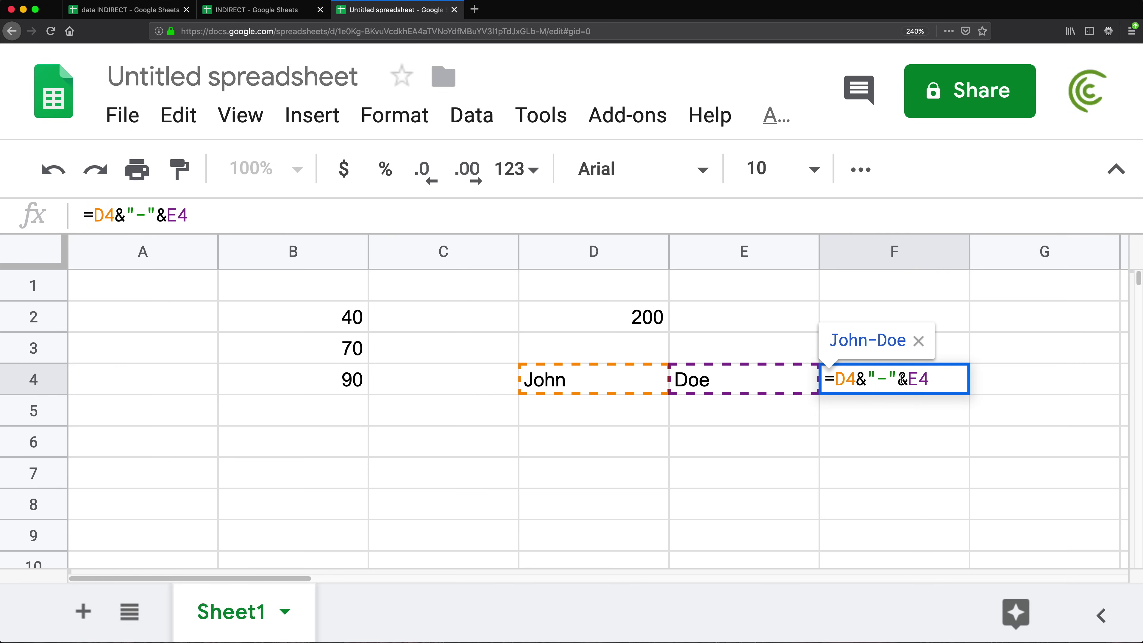
text(A-)
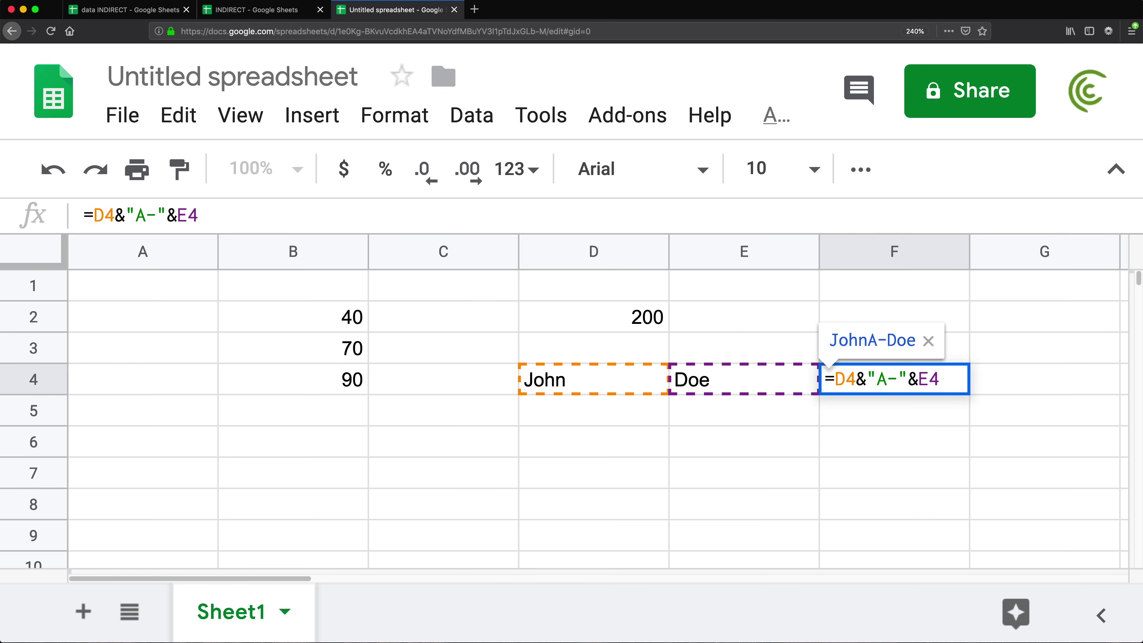
text(A)
key(Return)
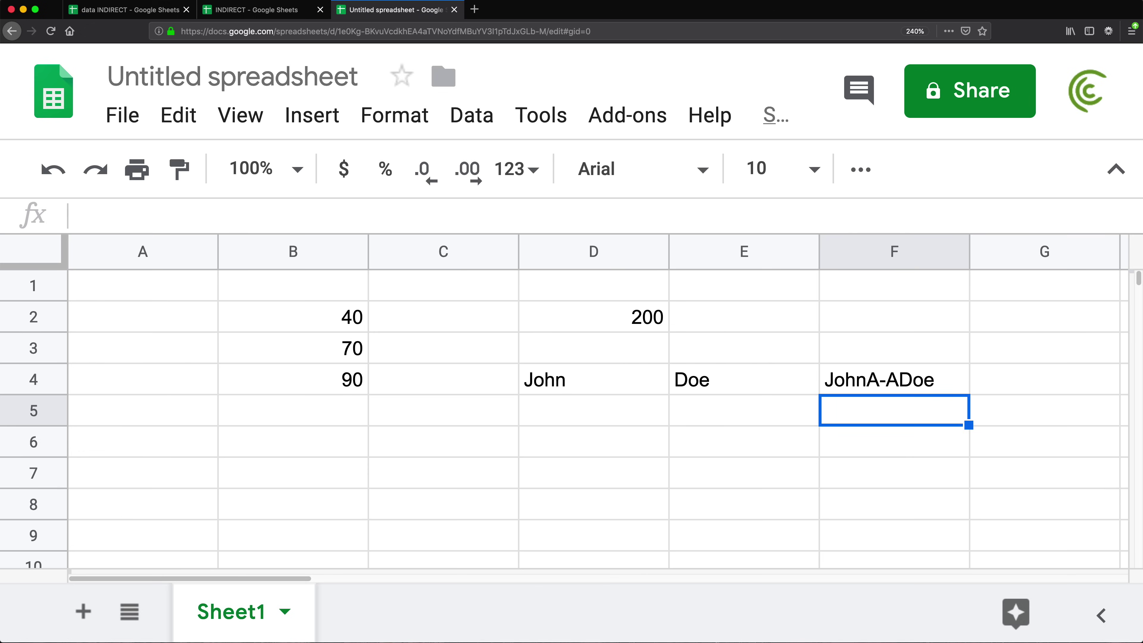
double_click(903, 383)
key(Return)
Switch to the INDIRECT spreadsheet and examine the Jan sheet's wage data and the Total formula in C4.
click(251, 11)
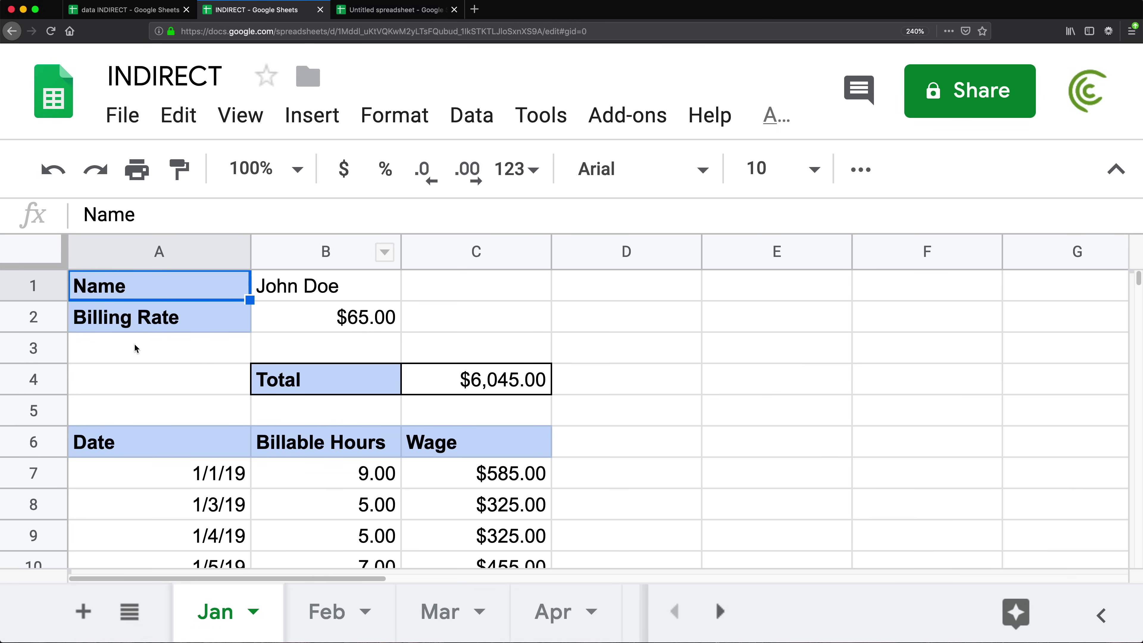
key(super+minus)
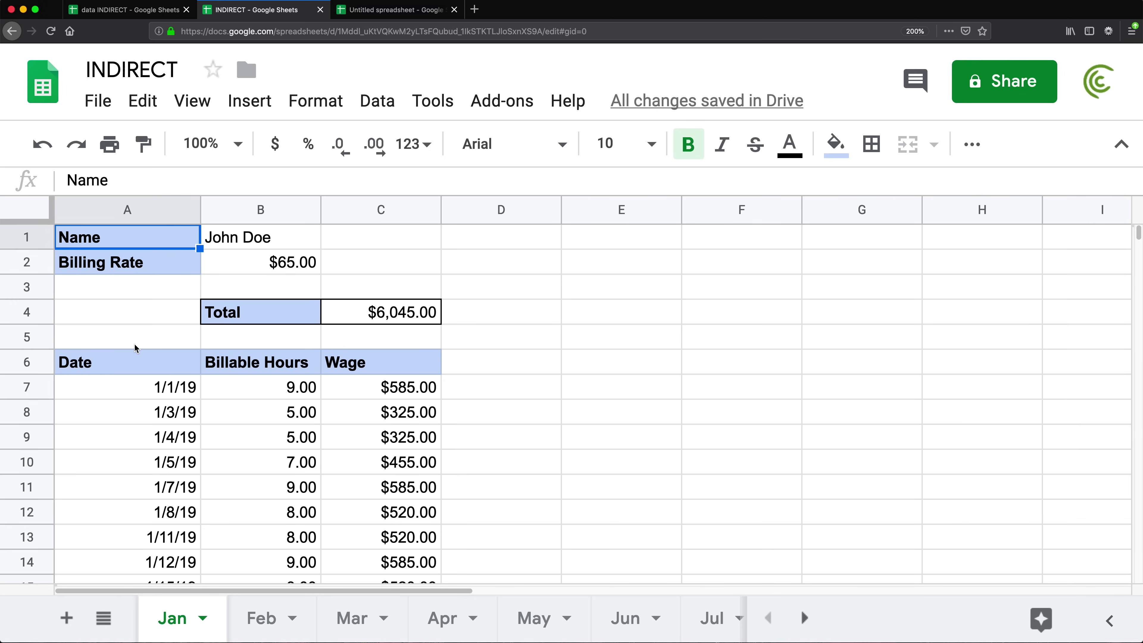
key(super+minus)
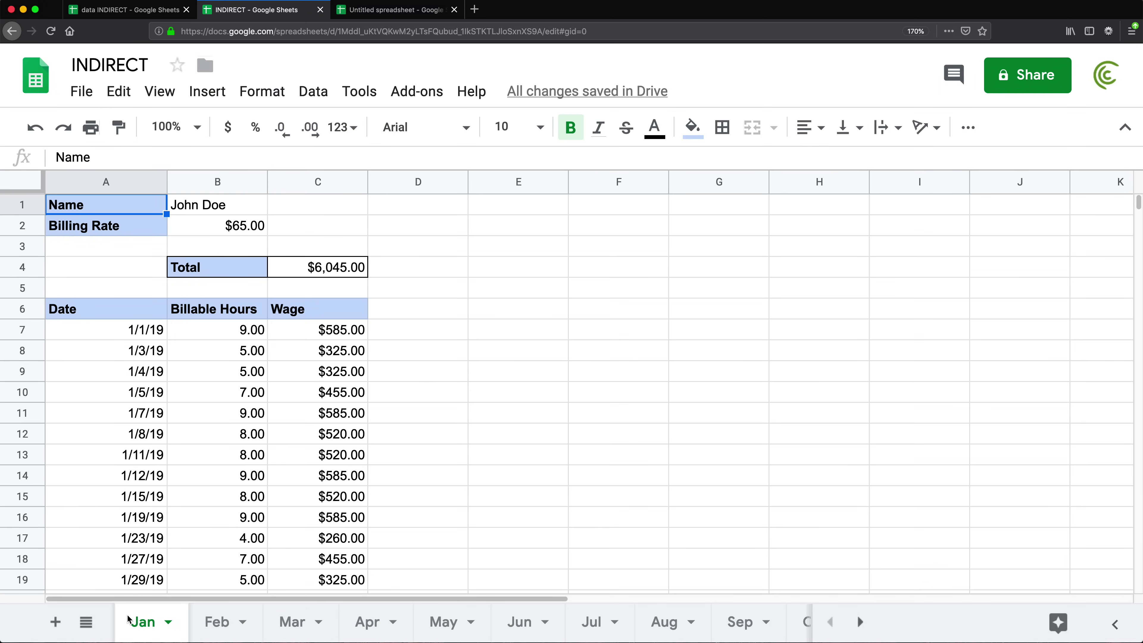
scroll(150, 374, down, 3)
scroll(150, 373, up, 3)
click(318, 269)
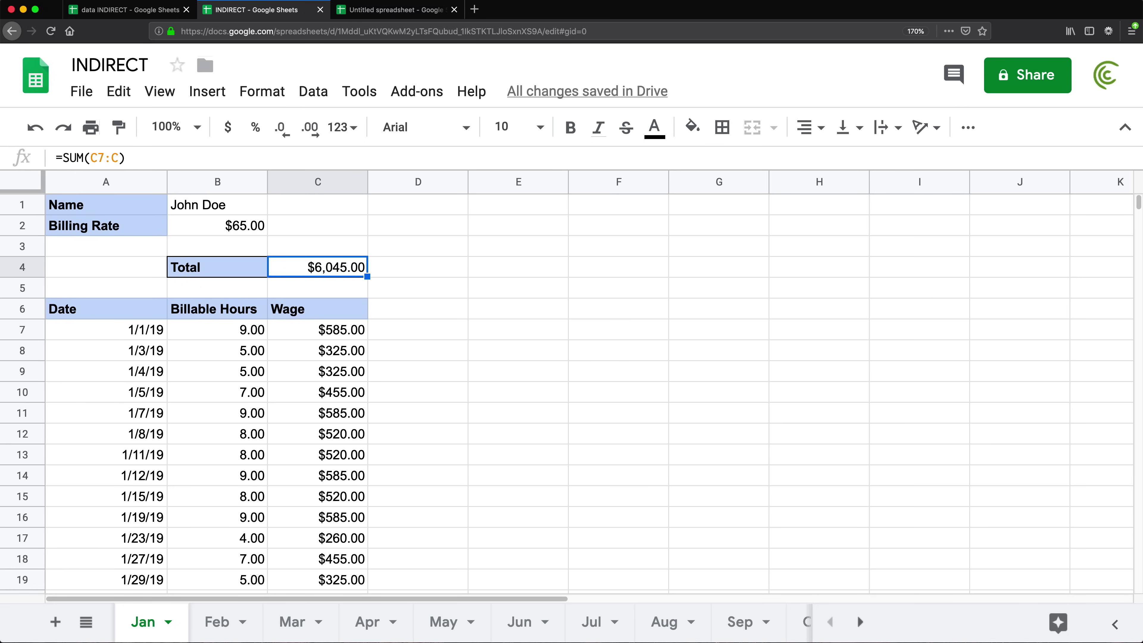
Check the Total formula in C4 on the Feb and Mar sheets and look over the remaining month sheets.
click(215, 631)
click(357, 268)
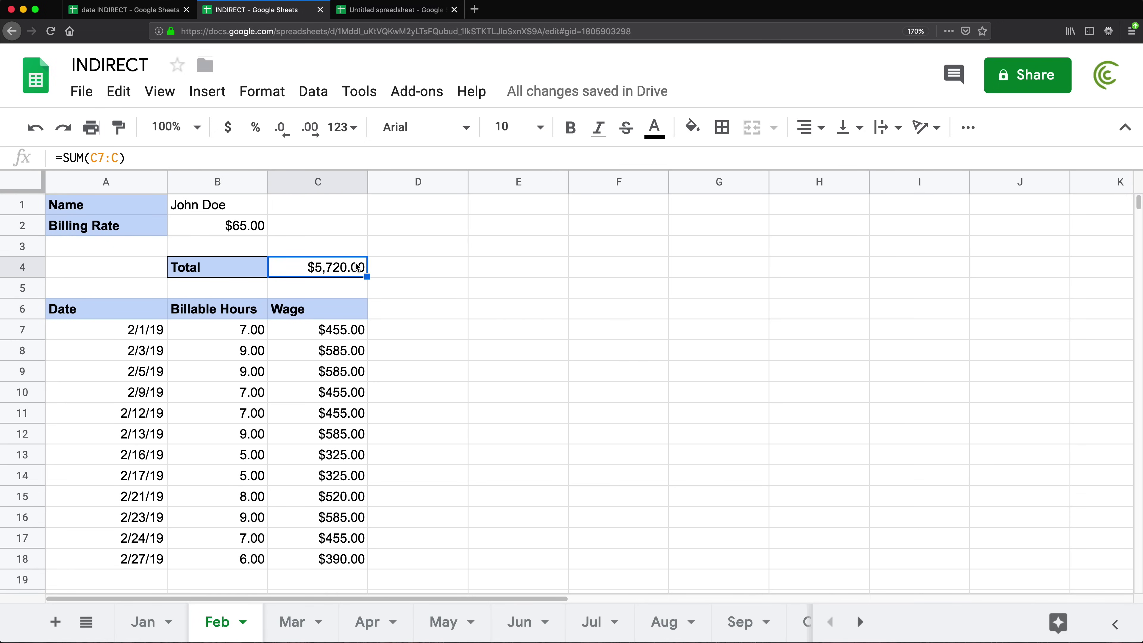
click(292, 621)
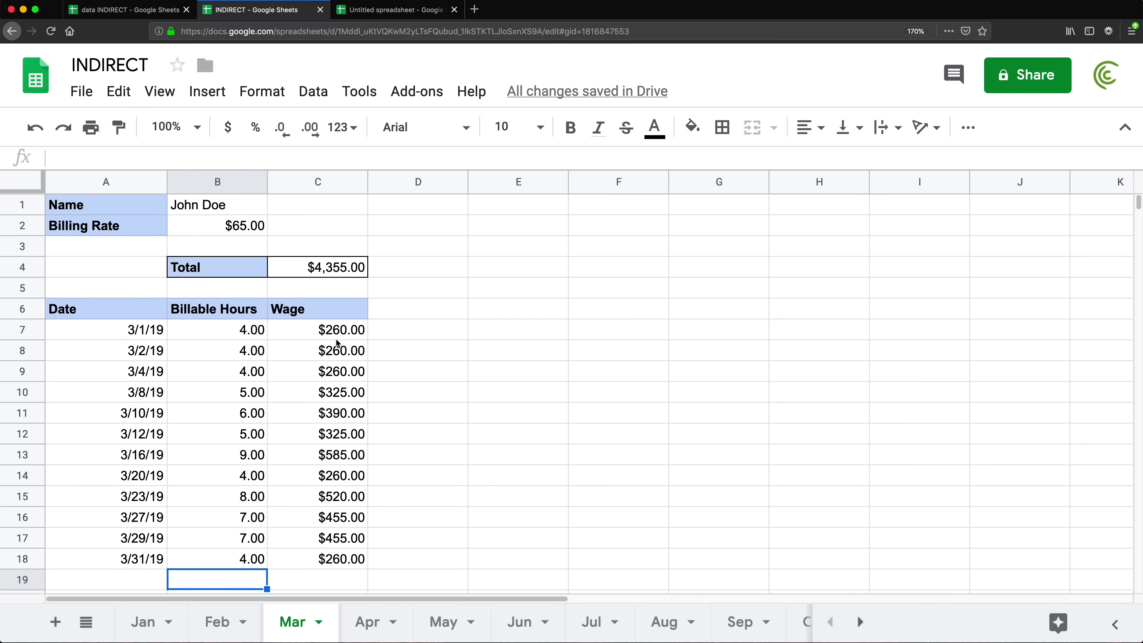
click(335, 274)
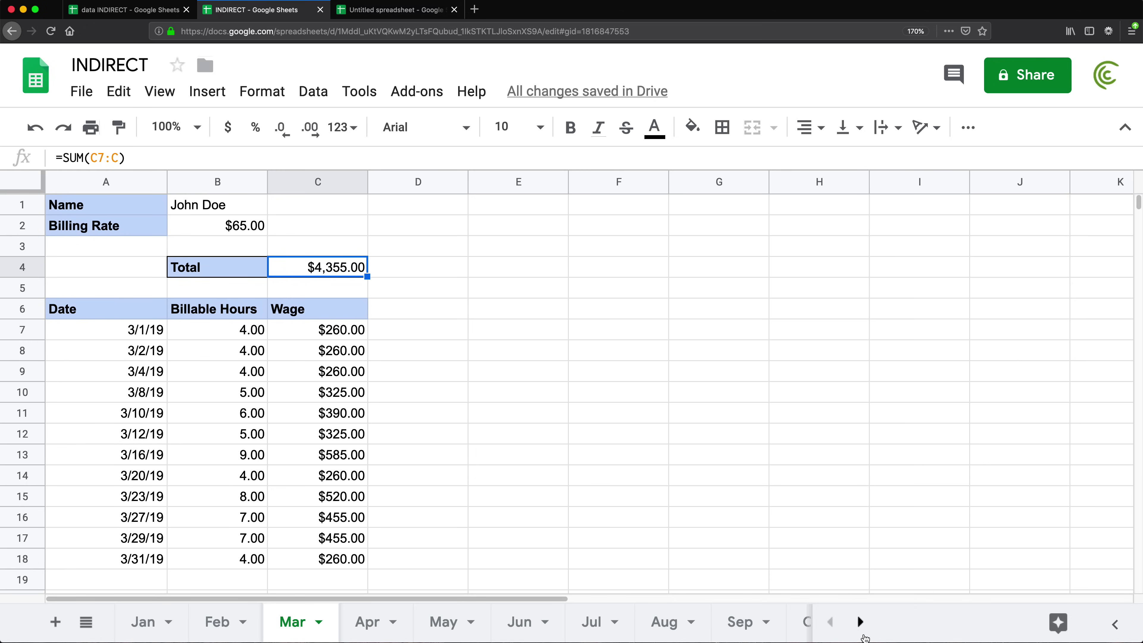
click(860, 622)
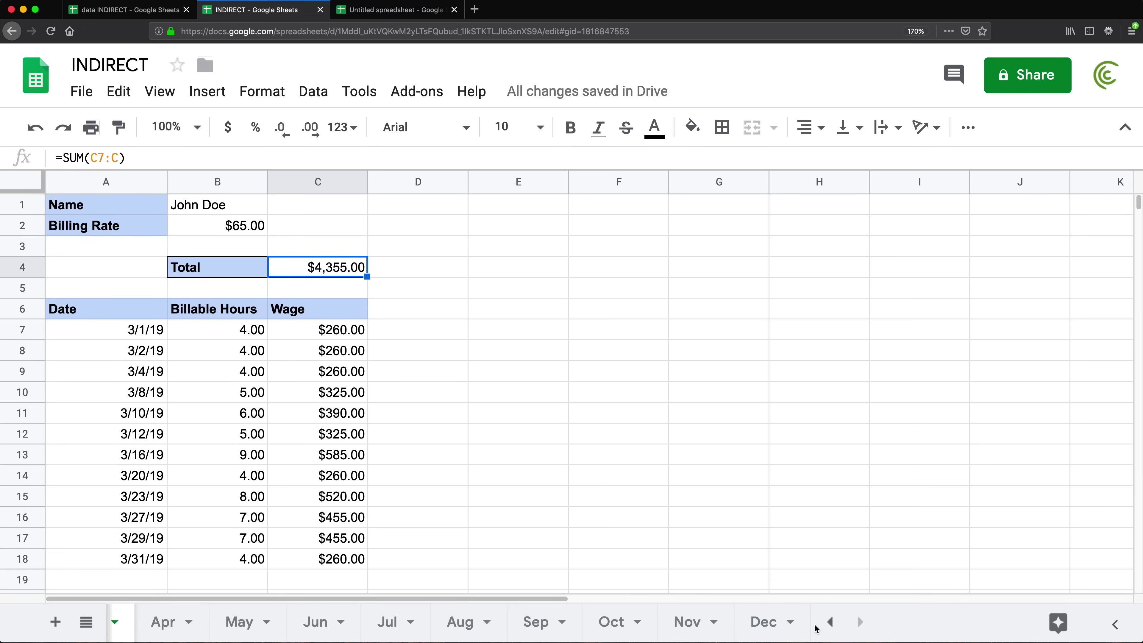
click(832, 622)
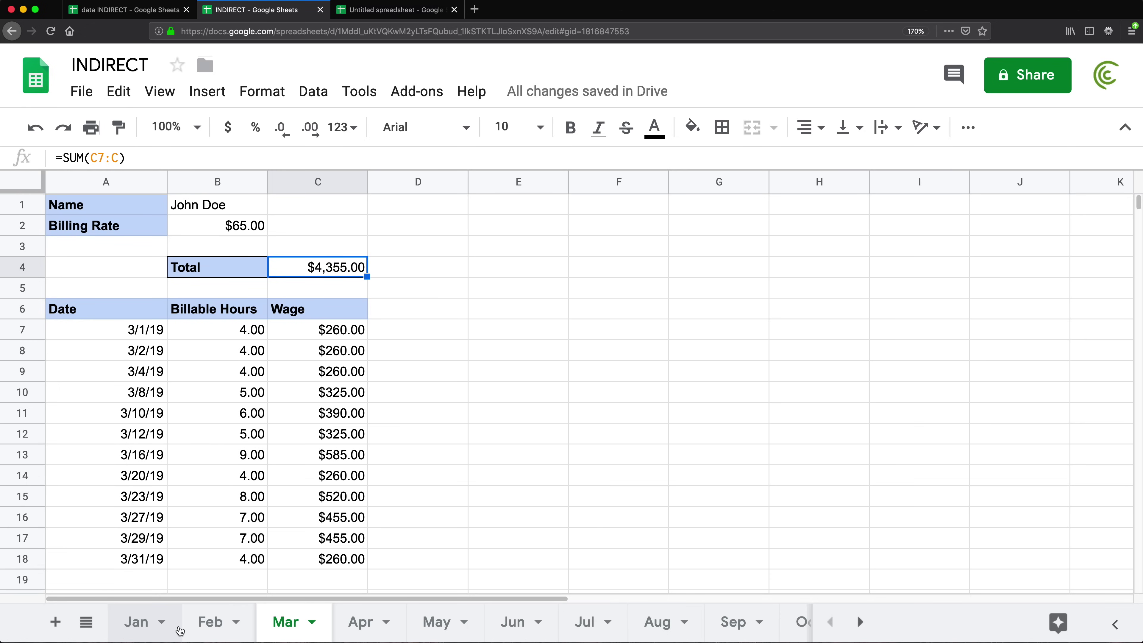
Add a new sheet, move it in front of the Jan sheet, and rename it Summary.
click(135, 628)
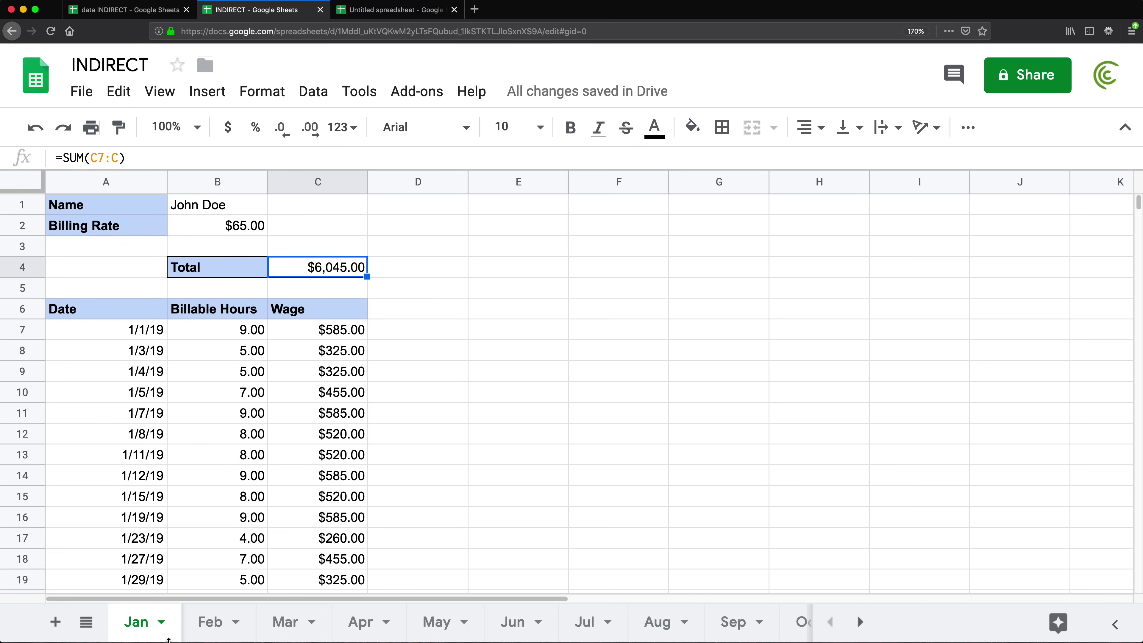
click(56, 622)
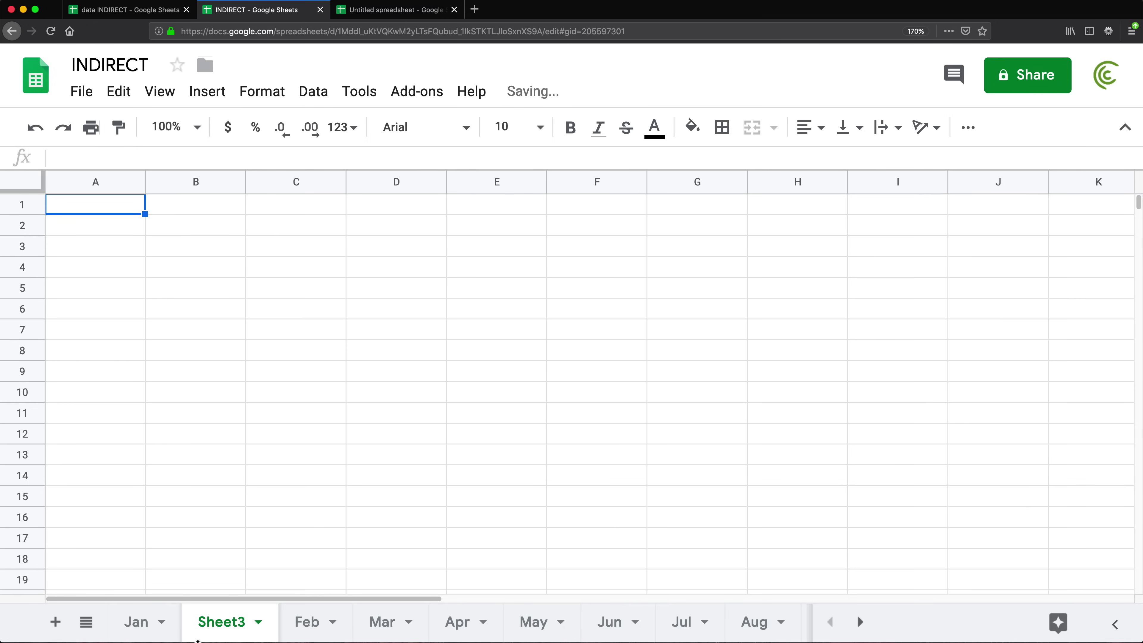
drag(217, 638, 130, 633)
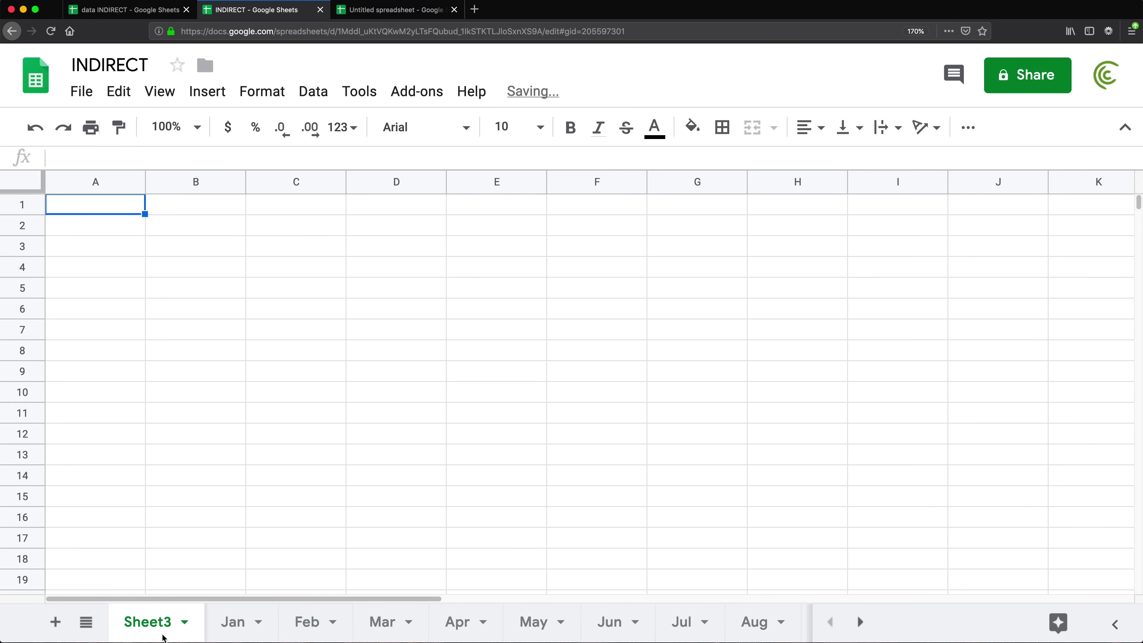
double_click(147, 633)
text(Summary)
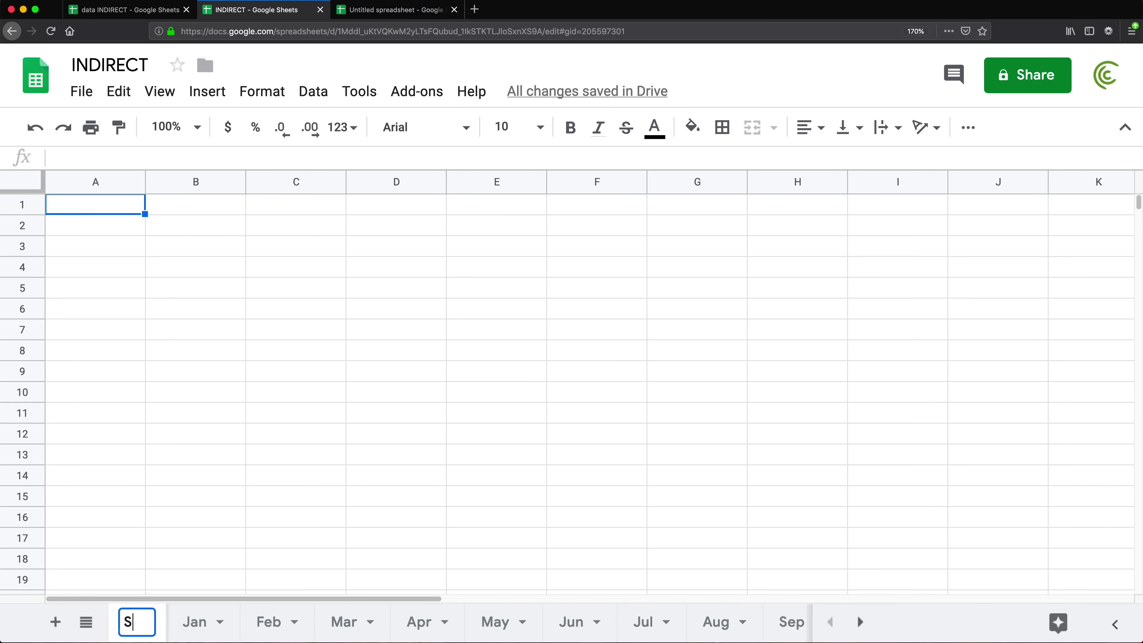
key(Return)
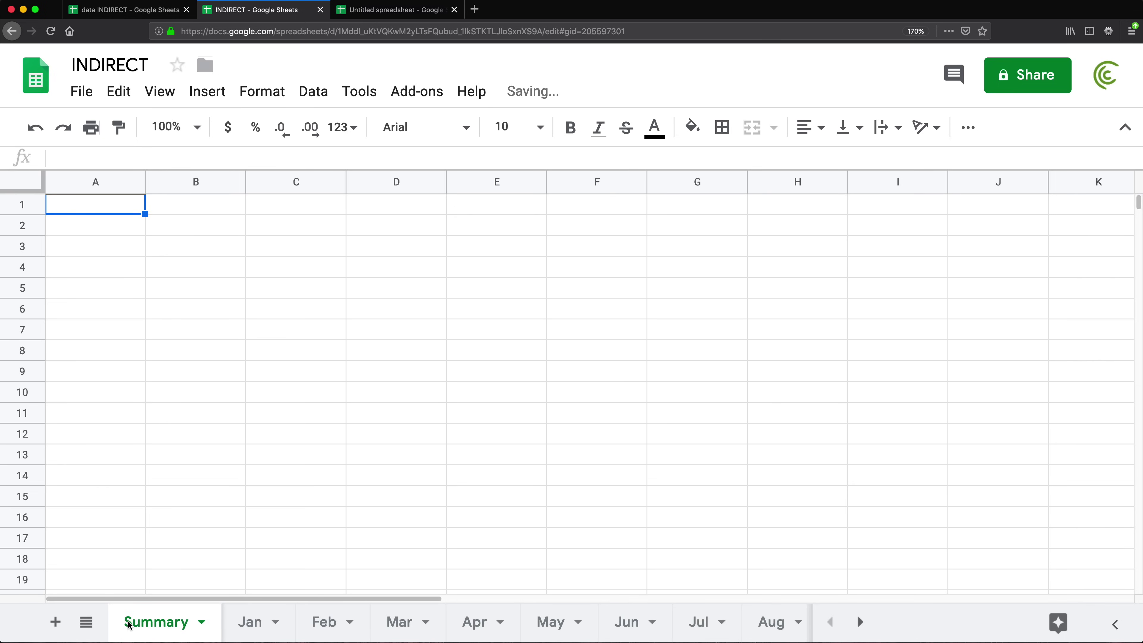
Enter the heading Month in A1 and fill the months Jan through Dec down A2:A13 of the Summary sheet.
key(super+plus)
key(super+plus)
key(super+plus)
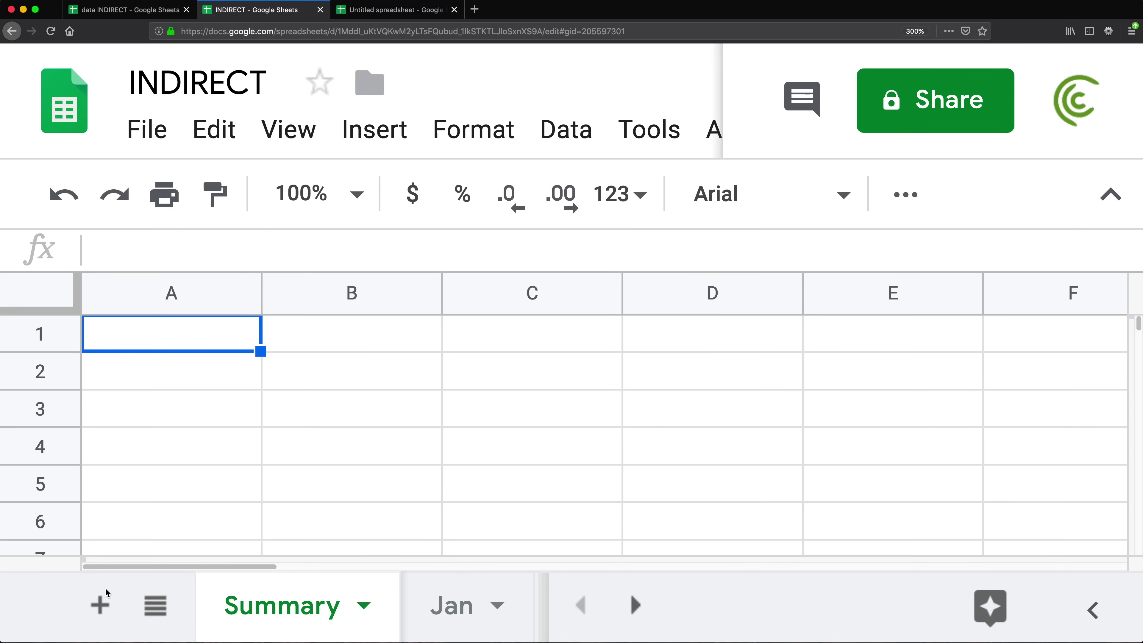
key(super+minus)
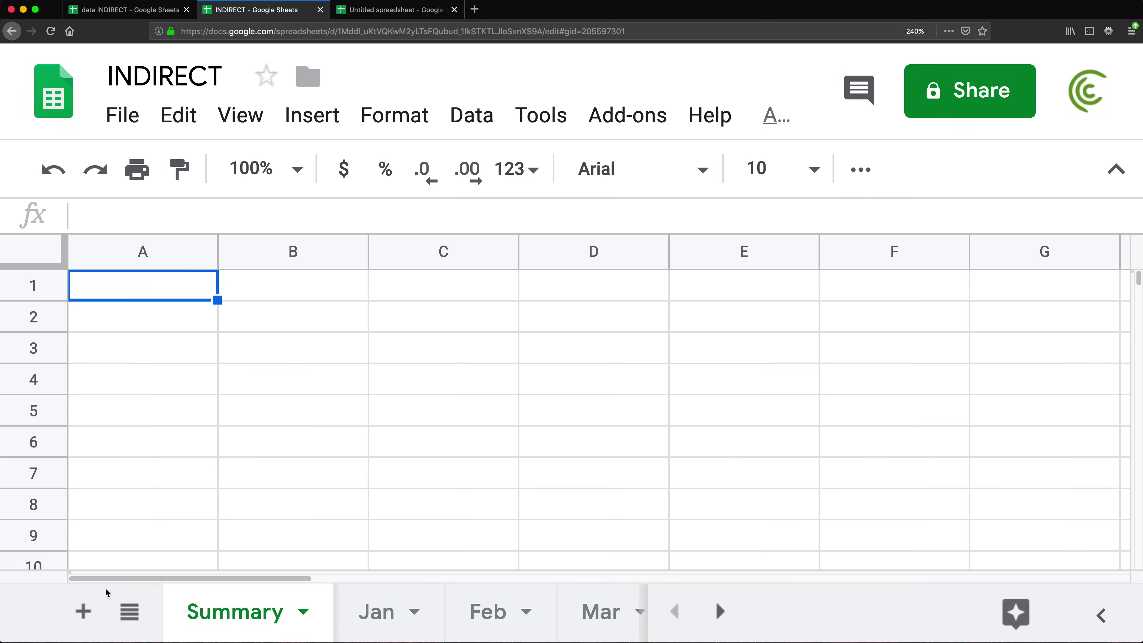
text(Month)
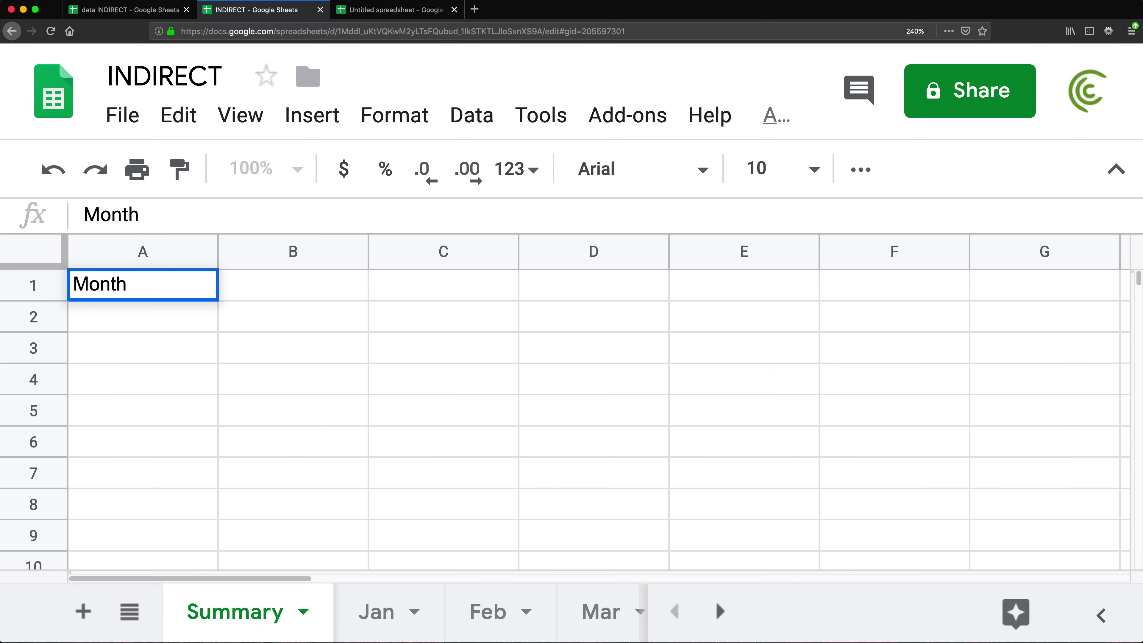
key(Return)
text(Jan)
key(Return)
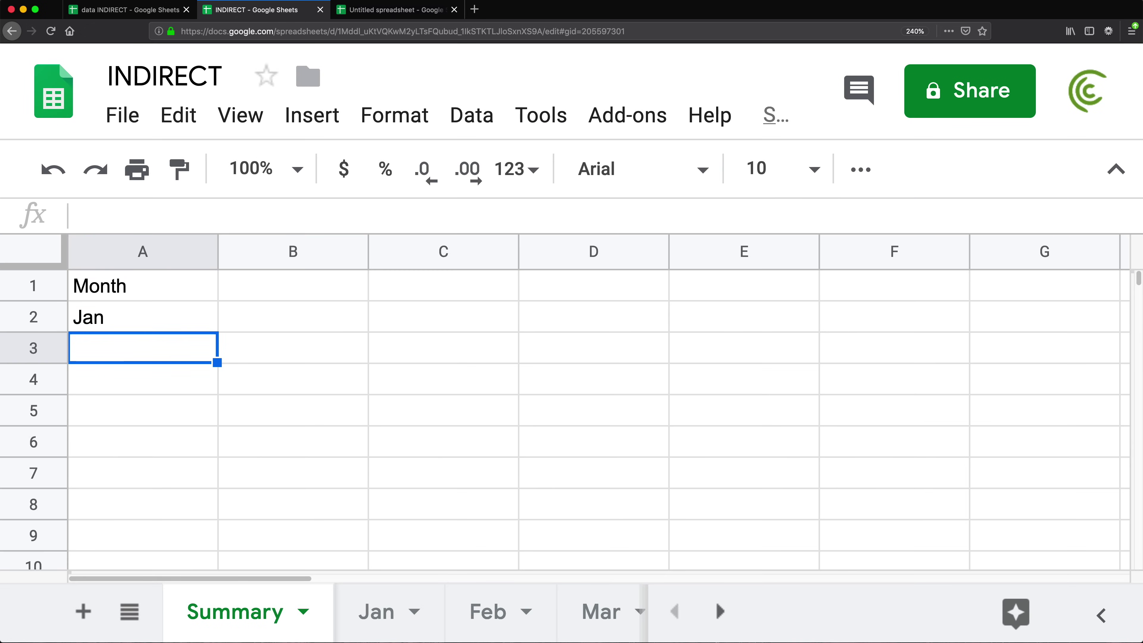
click(156, 325)
drag(217, 331, 207, 426)
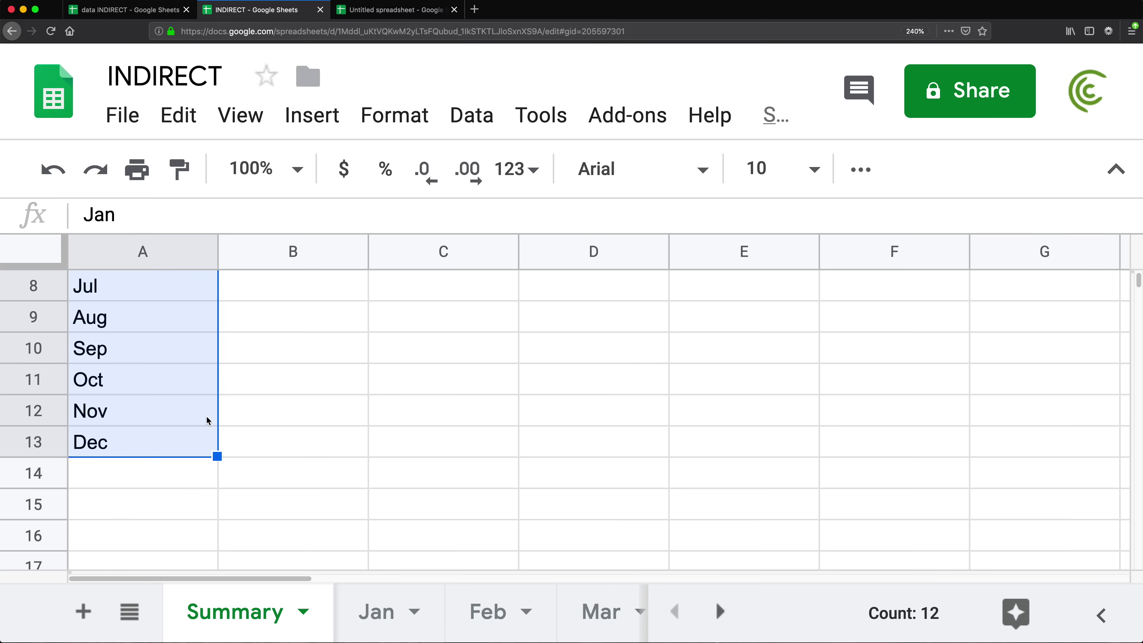
scroll(201, 357, up, 3)
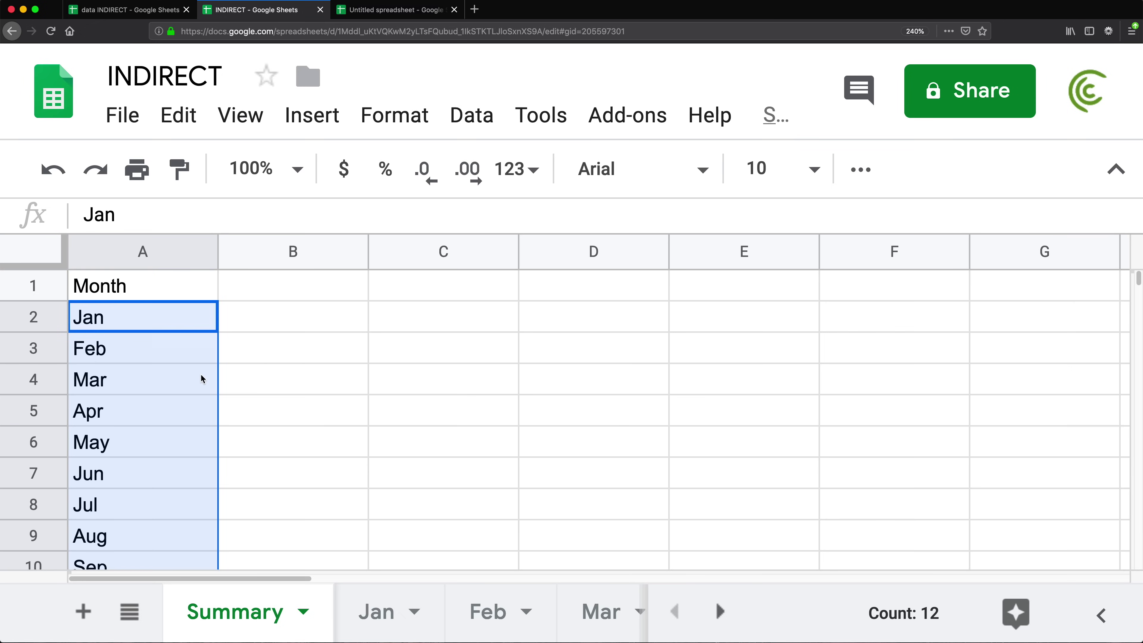
Enter the heading Total in cell B1 of the Summary sheet.
click(231, 289)
text(Total)
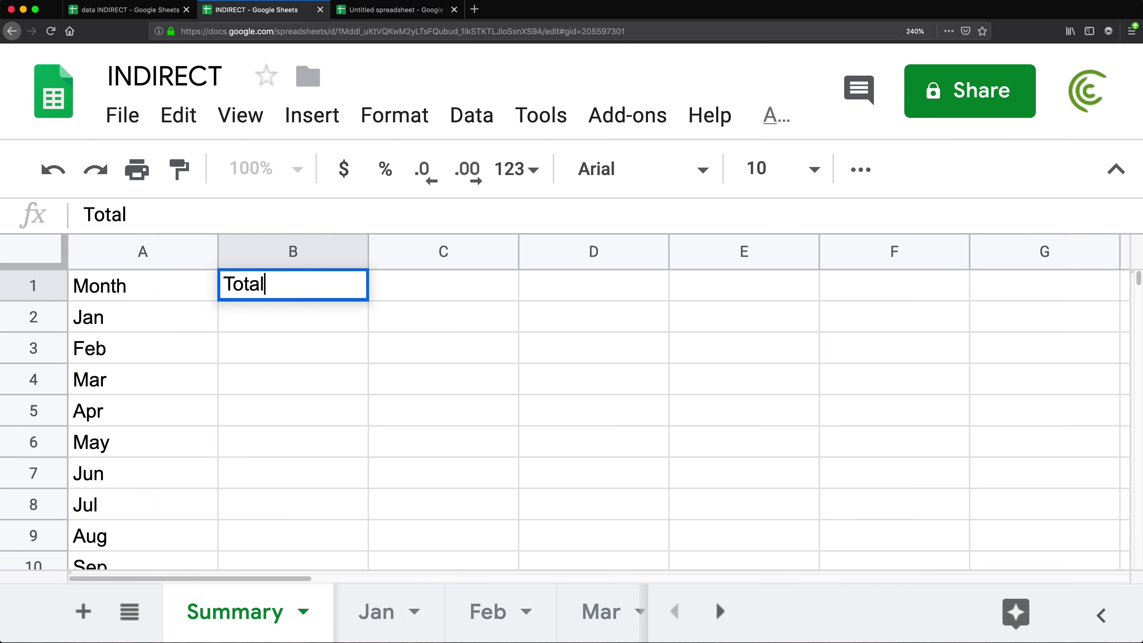
key(Return)
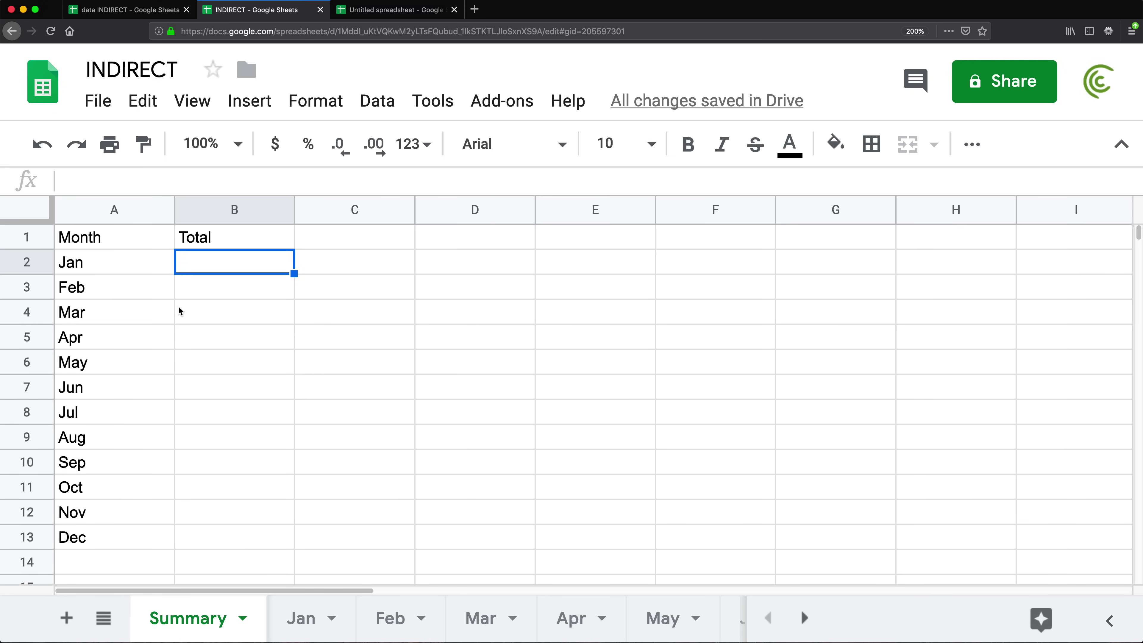
Check the Total in C4 on the Jan and Feb sheets and return to the Summary sheet.
click(310, 621)
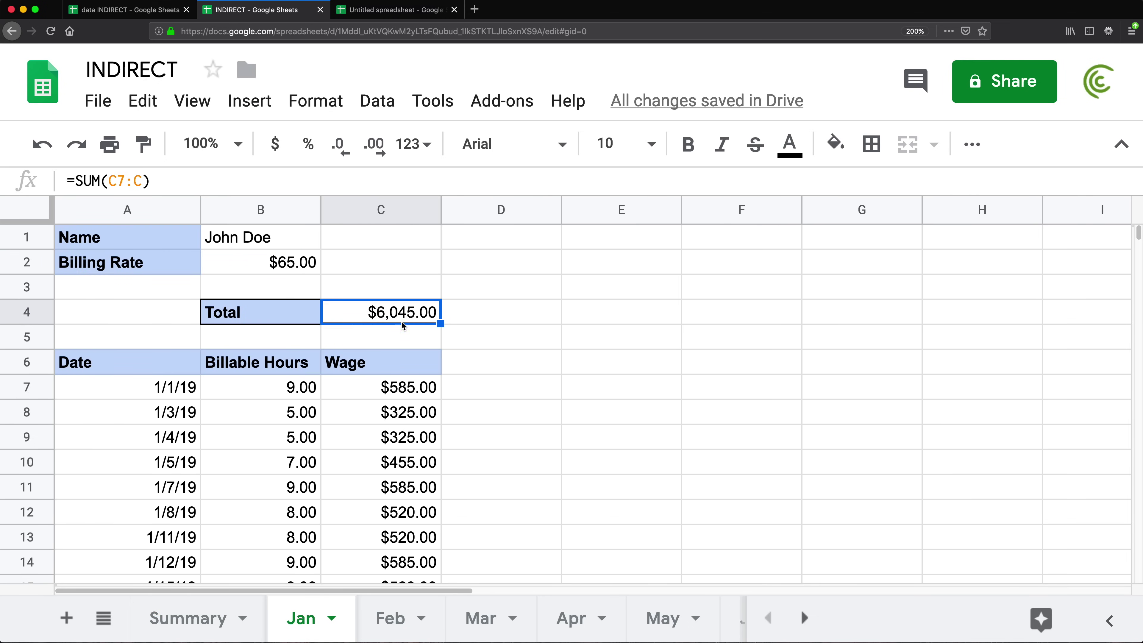
click(388, 623)
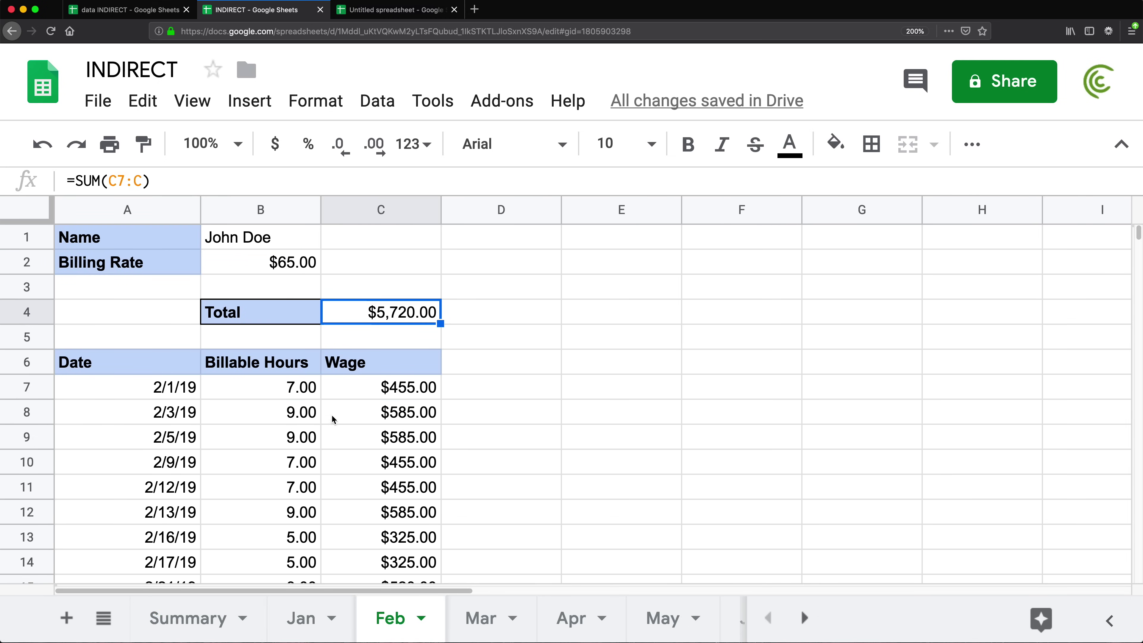
click(195, 615)
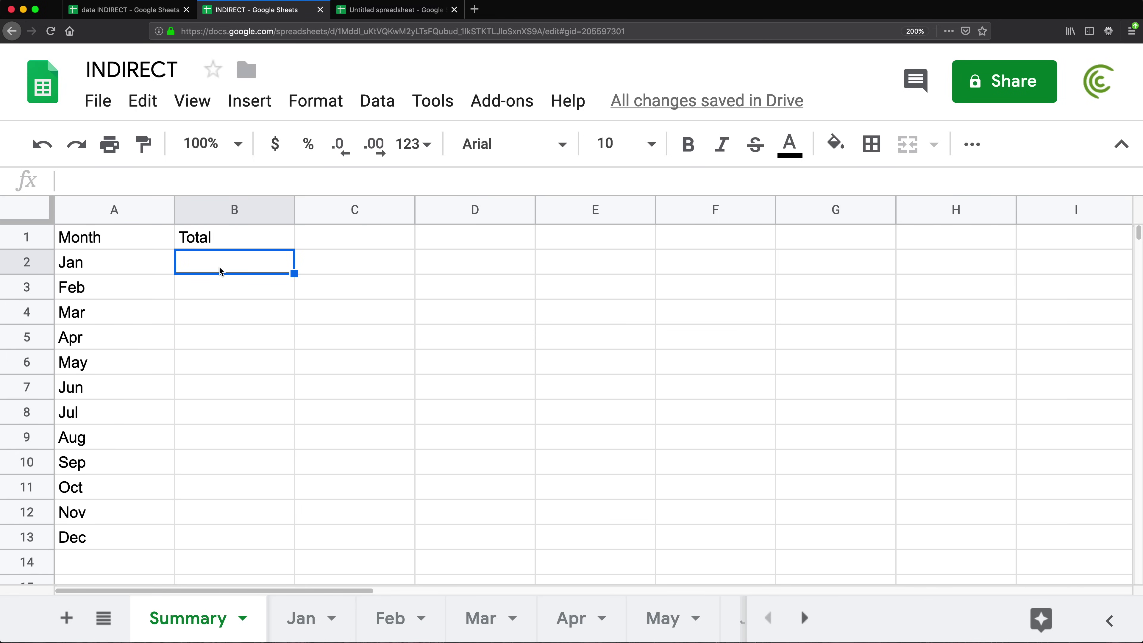
Link Summary cell B2 to the January total with the formula =Jan!C4.
text(=)
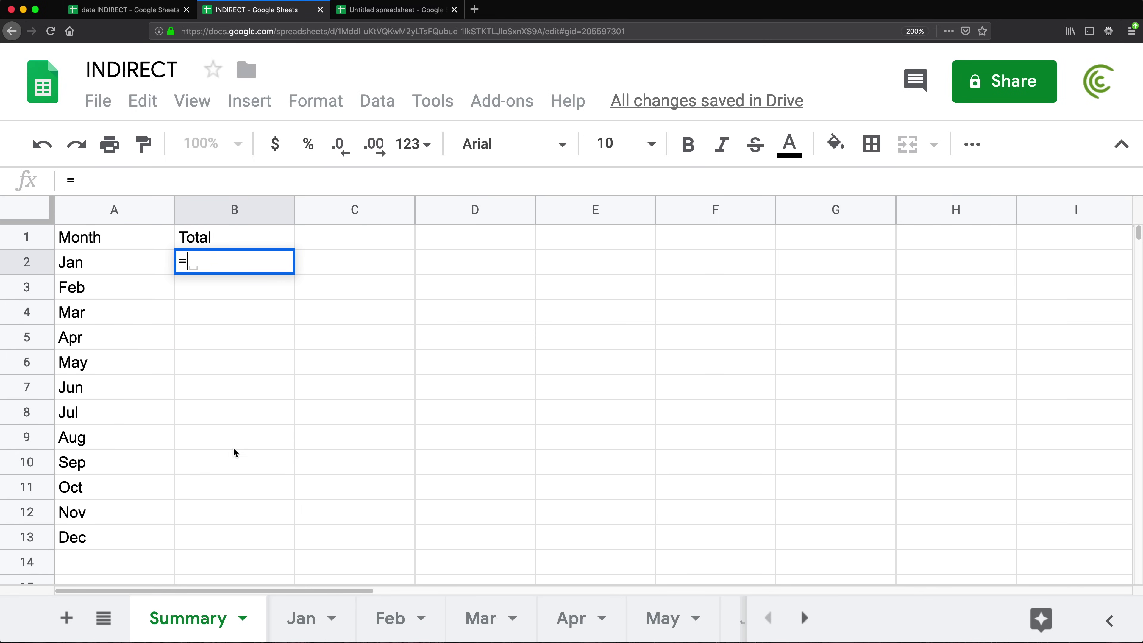
click(306, 619)
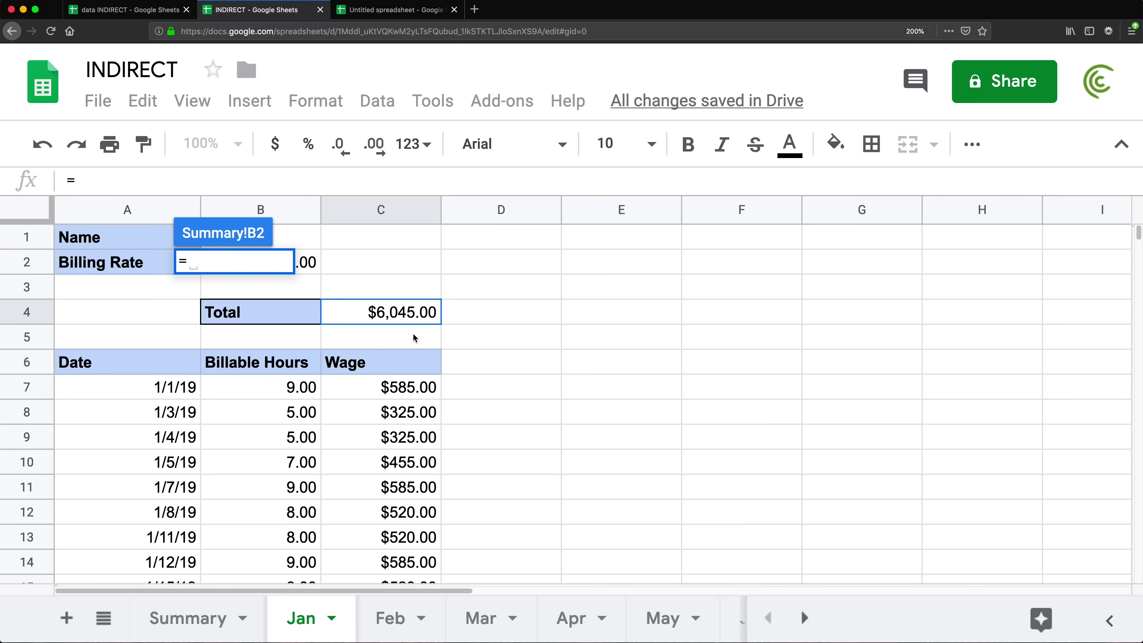
click(391, 313)
key(Return)
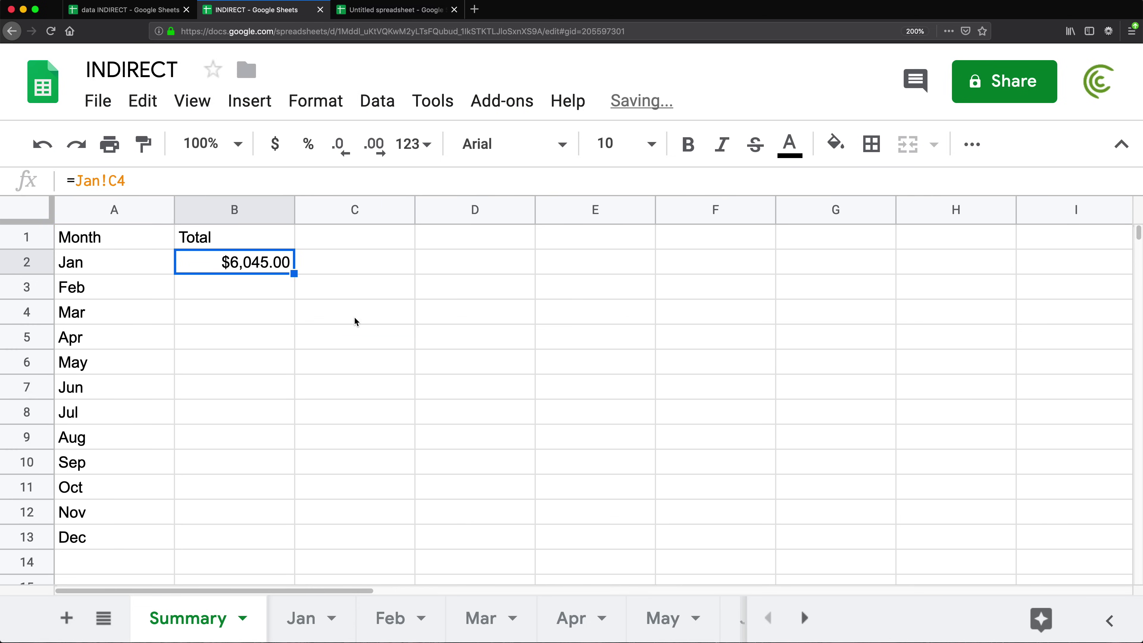
Link Summary cell B3 to the February total with the formula =Feb!C4.
click(261, 292)
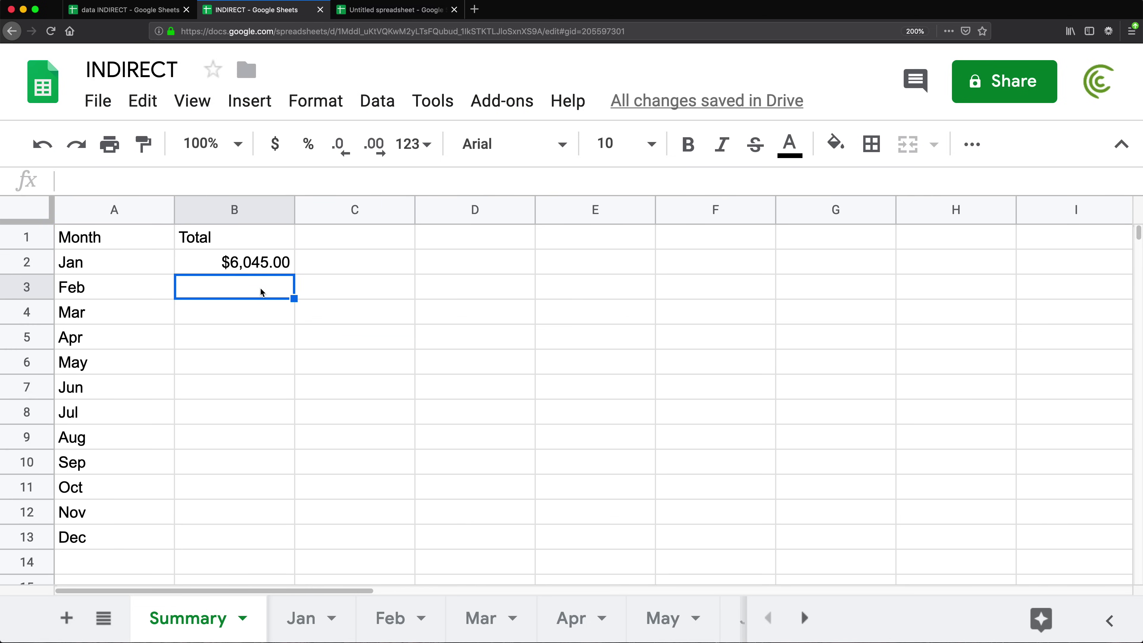
text(=)
click(390, 619)
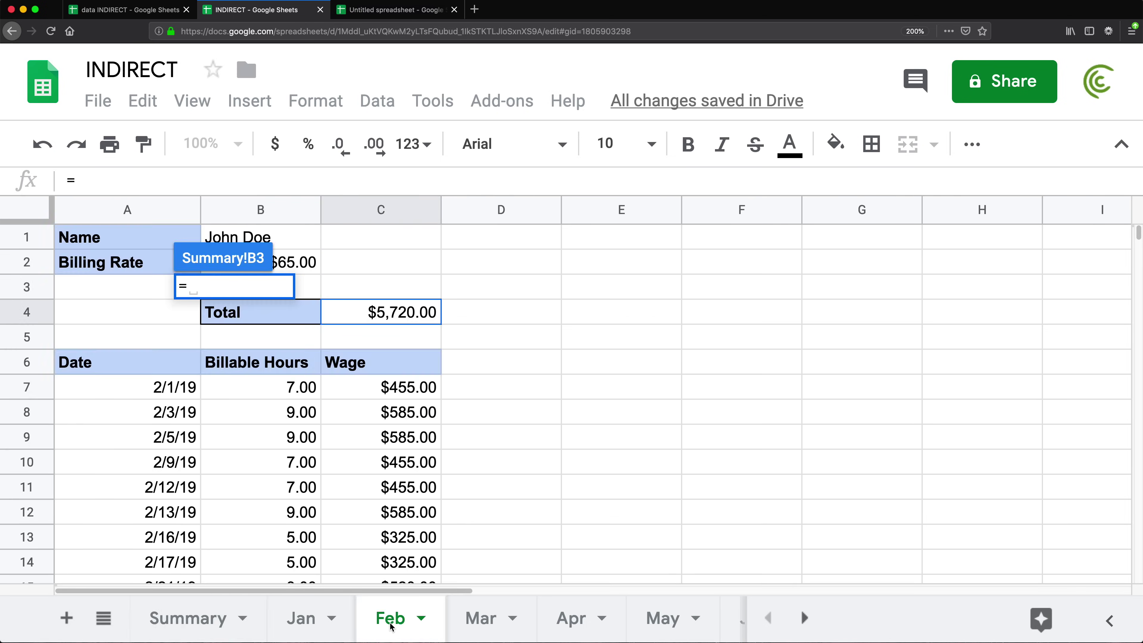
click(399, 311)
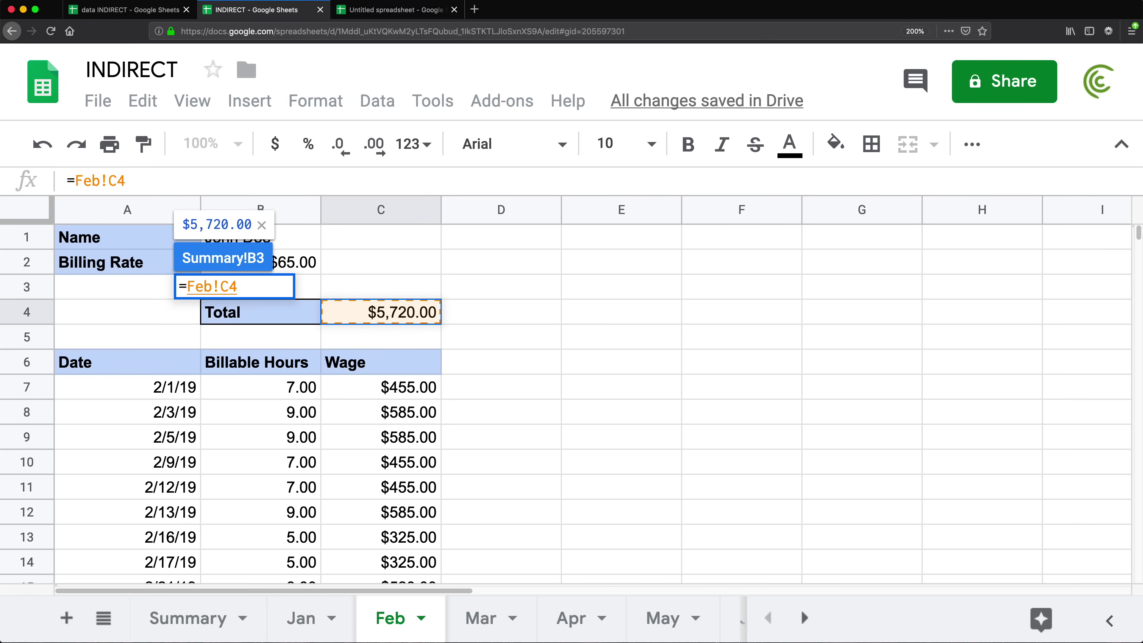
key(Return)
Link Summary cell B4 to the March total with the formula =Mar!C4.
click(215, 315)
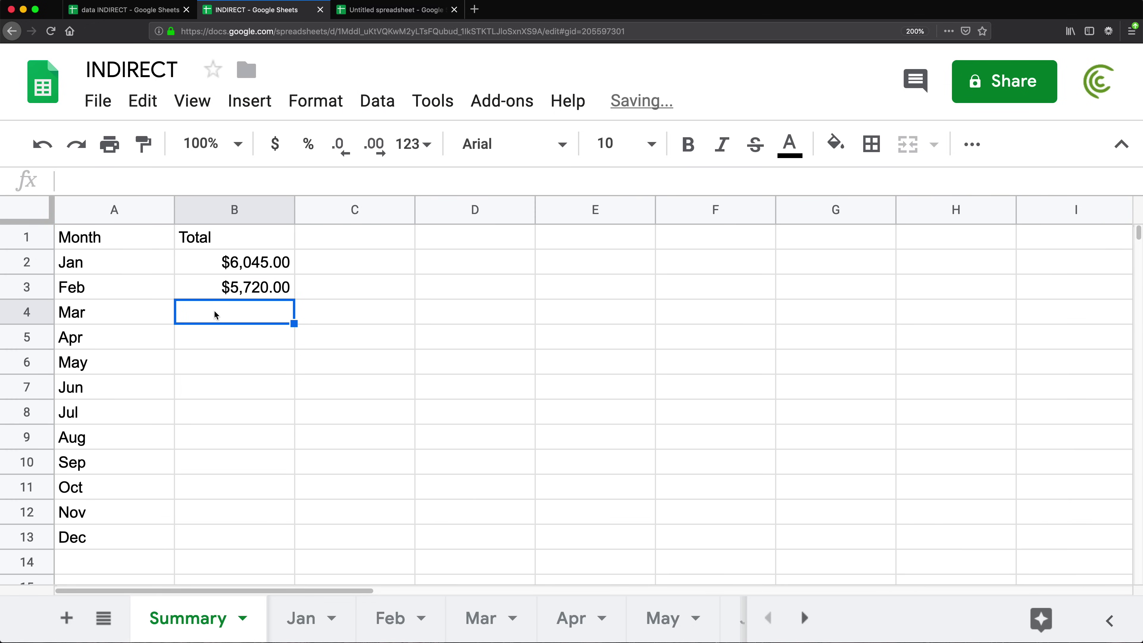
text(=)
click(464, 619)
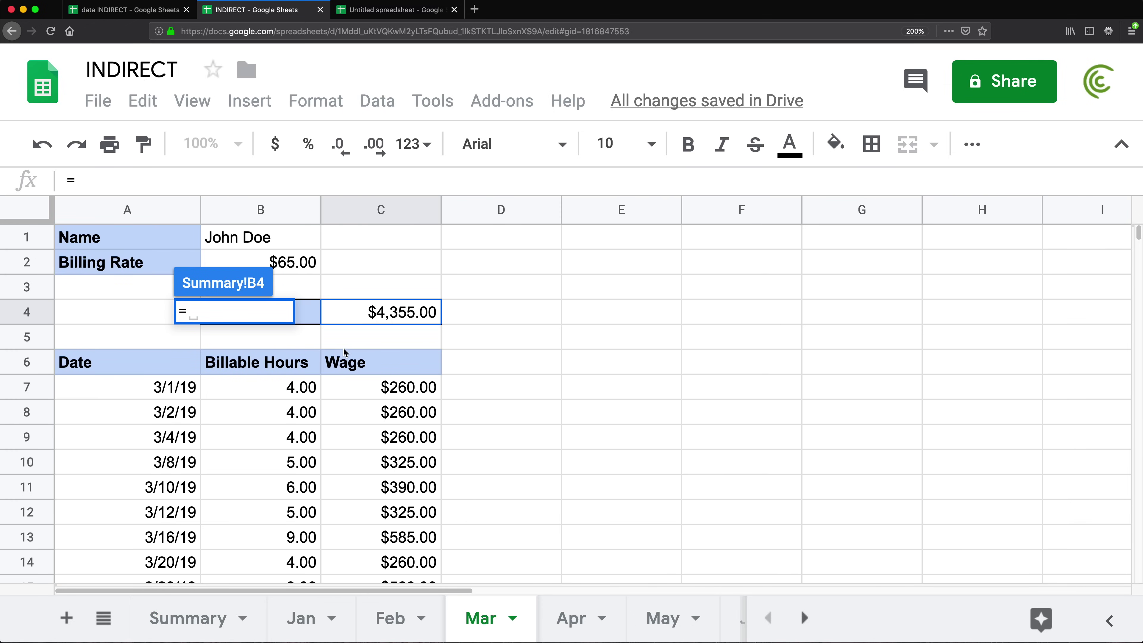
click(360, 316)
key(Return)
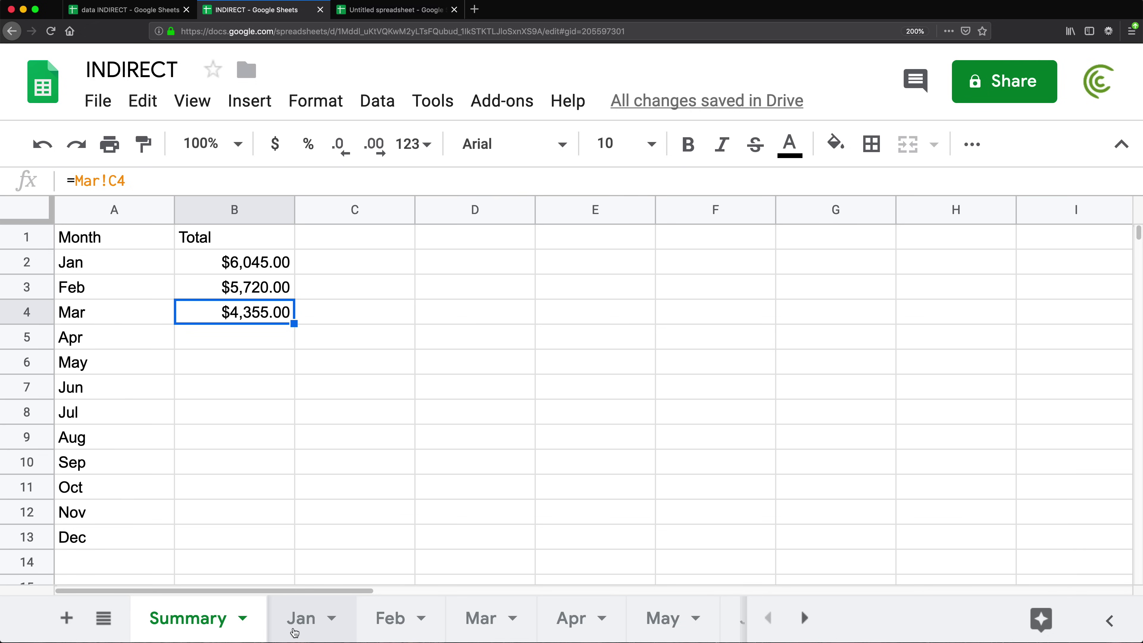
Look over the Jan sheet's wage rows and Total cell and return to the Summary sheet.
click(297, 619)
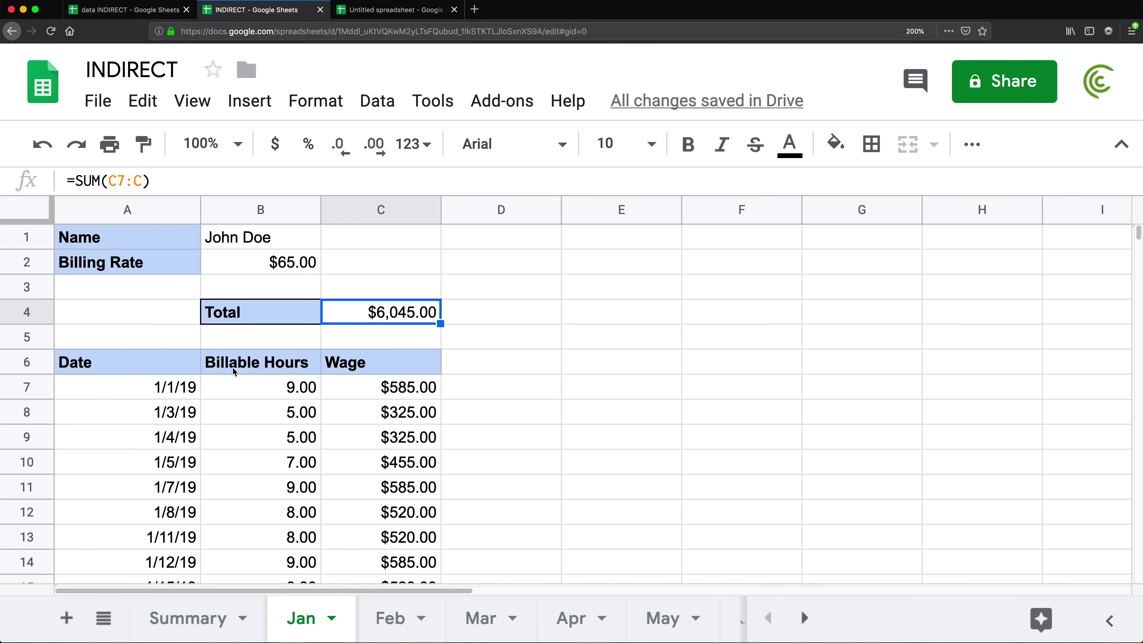
scroll(238, 366, down, 5)
scroll(237, 366, up, 5)
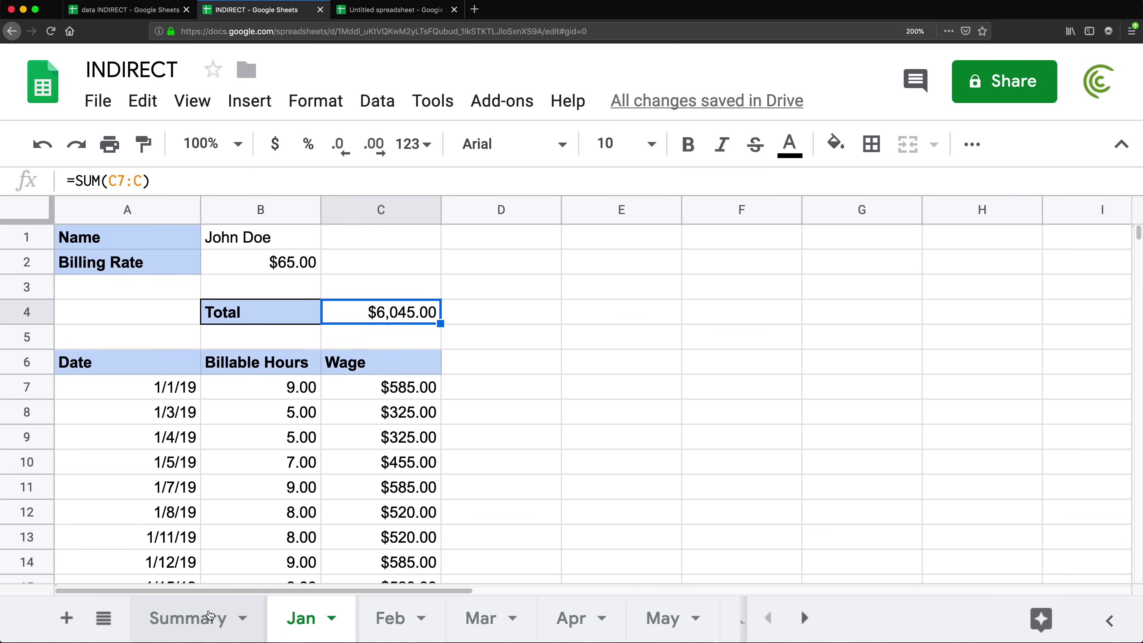
click(210, 615)
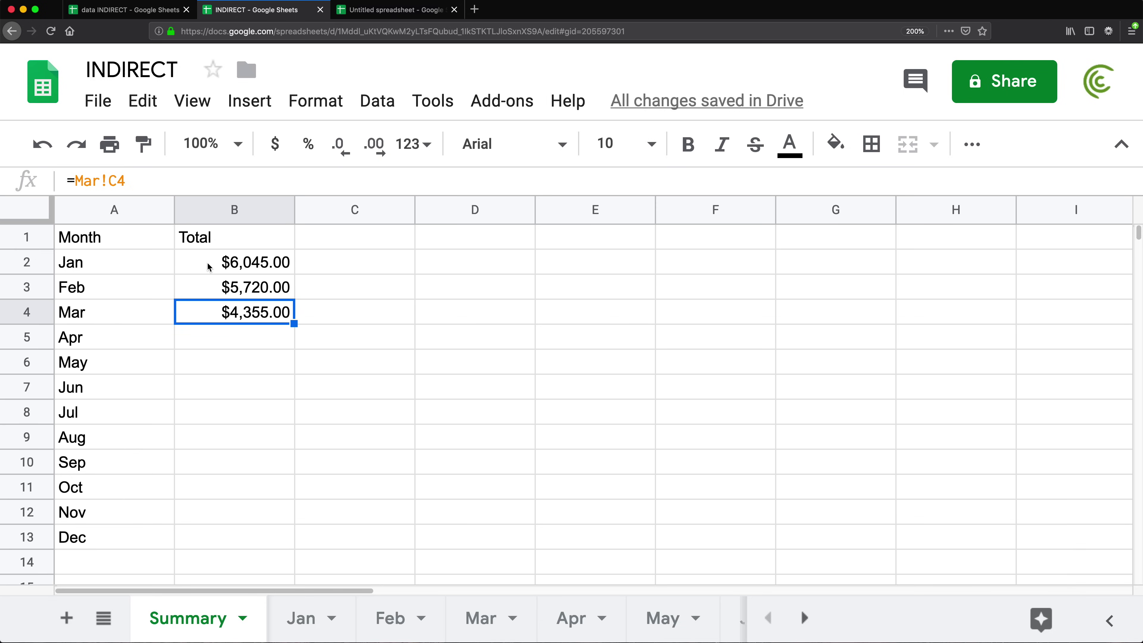
Turn B2's formula into plain text by putting an apostrophe in front of =Jan!C4.
double_click(188, 267)
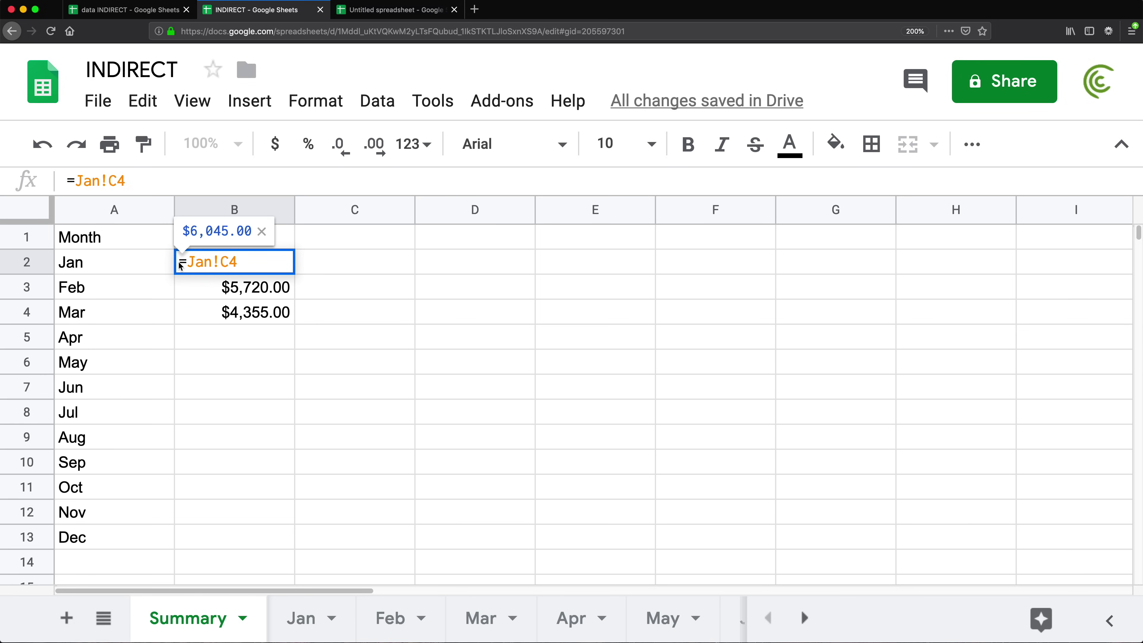
click(181, 262)
click(183, 262)
text(')
key(Return)
Turn the formulas =Feb!C4 in B3 and =Mar!C4 in B4 into plain text with a leading apostrophe.
double_click(185, 287)
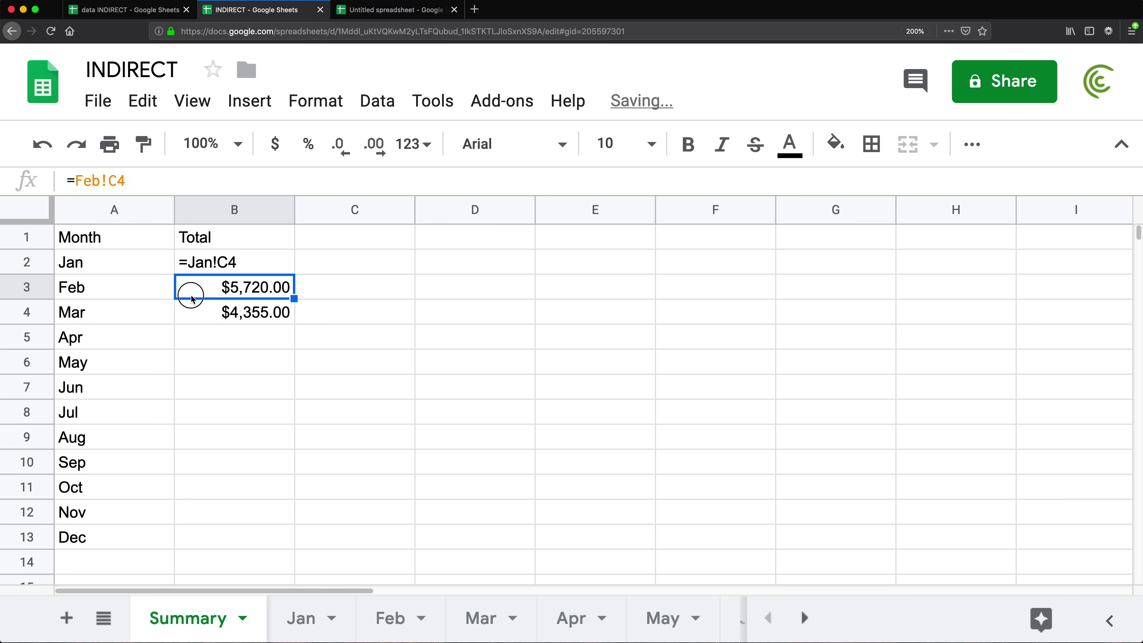
click(180, 286)
text(')
key(Return)
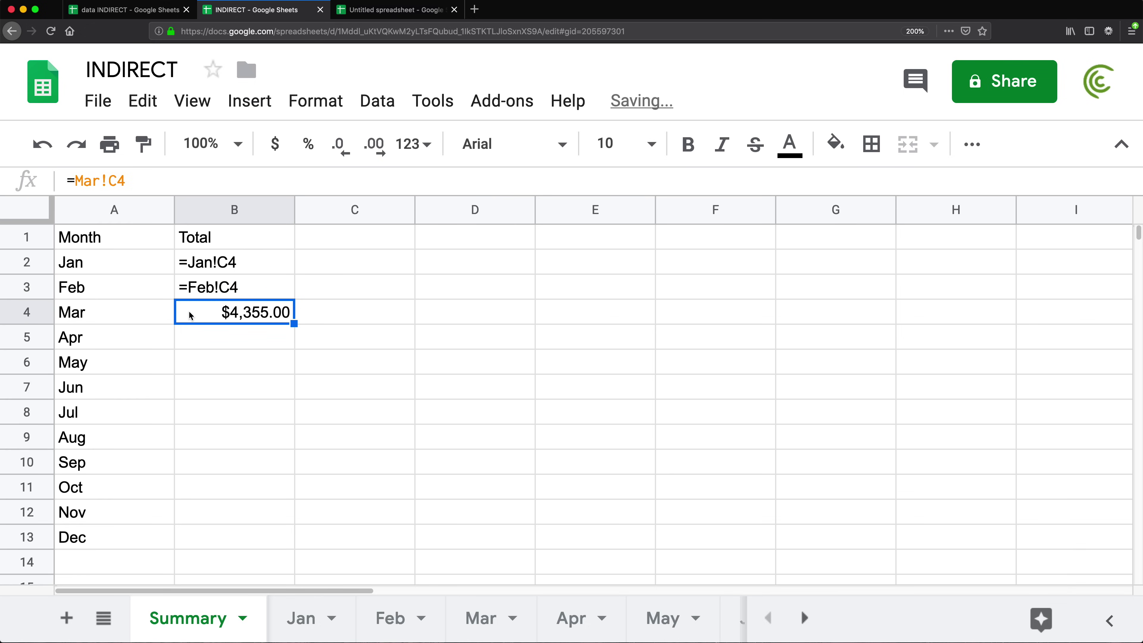
double_click(184, 312)
click(180, 311)
text(')
key(Return)
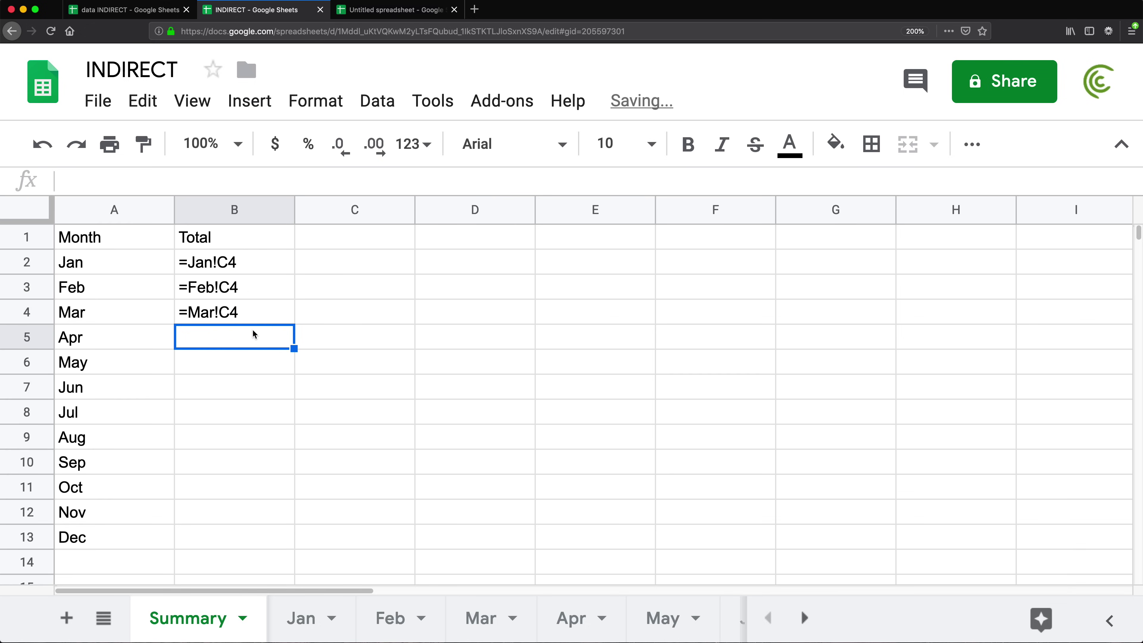
Compare the sheet names and cell references in the formula texts in B2:B4.
click(229, 268)
key(Down)
key(Down)
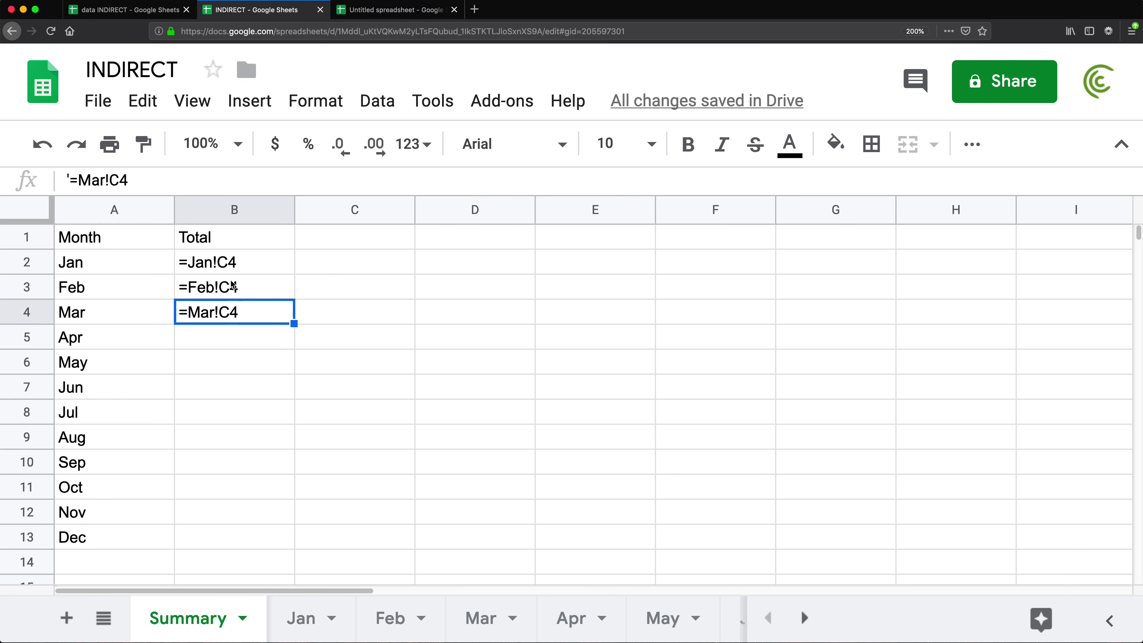
click(203, 268)
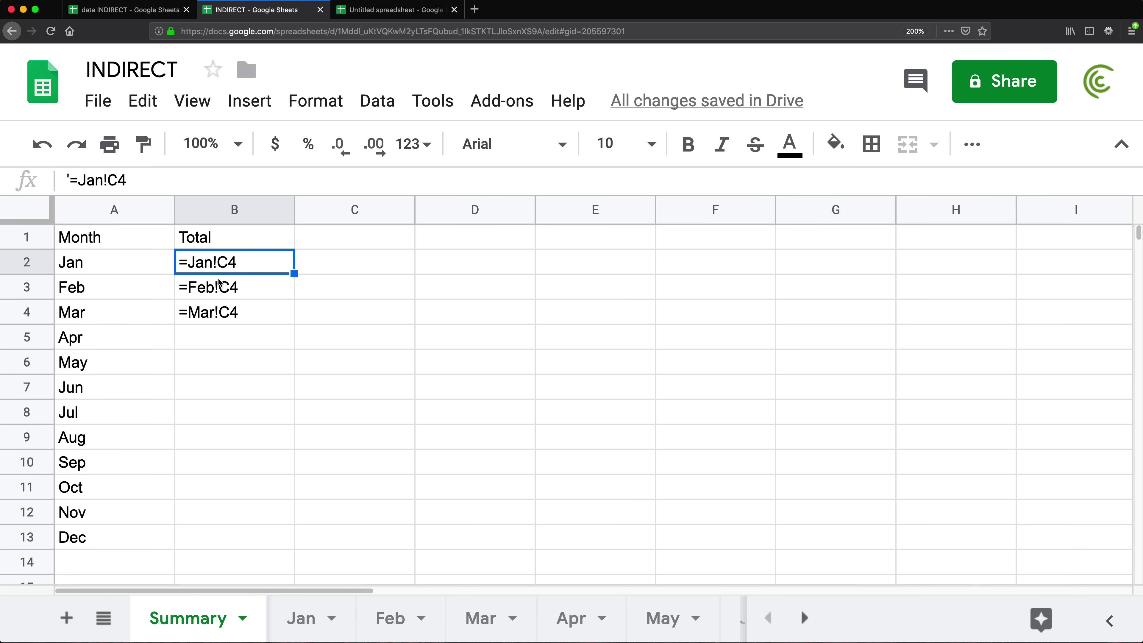
click(206, 295)
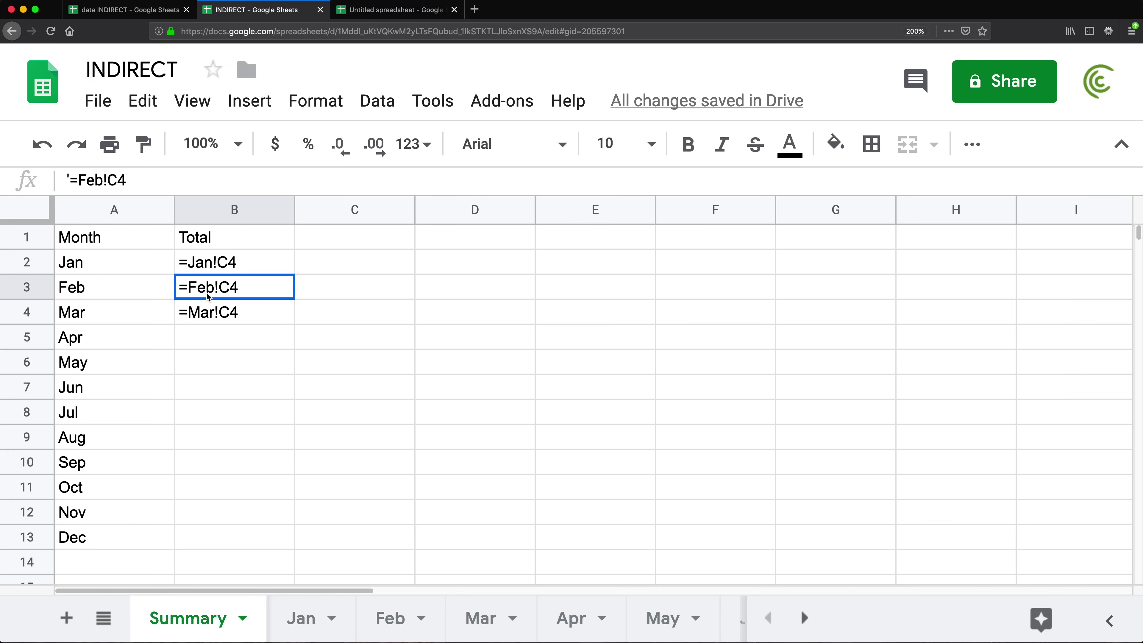
Compare the sheet names in the formula texts in B2:B4 with the month names in A2:A4.
click(211, 317)
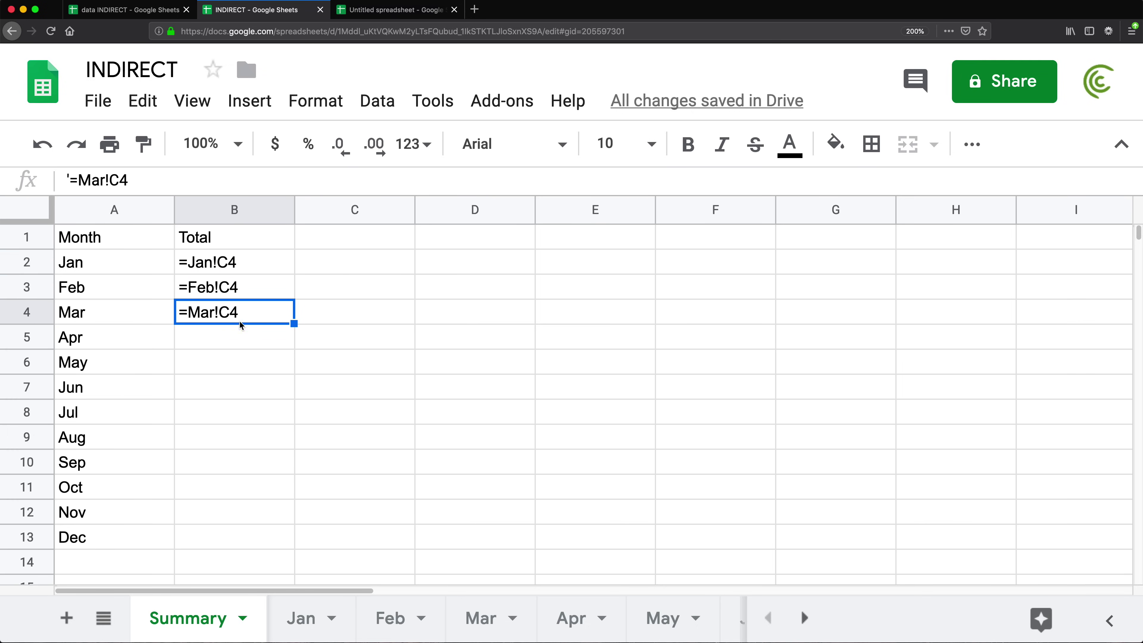
drag(229, 264, 232, 310)
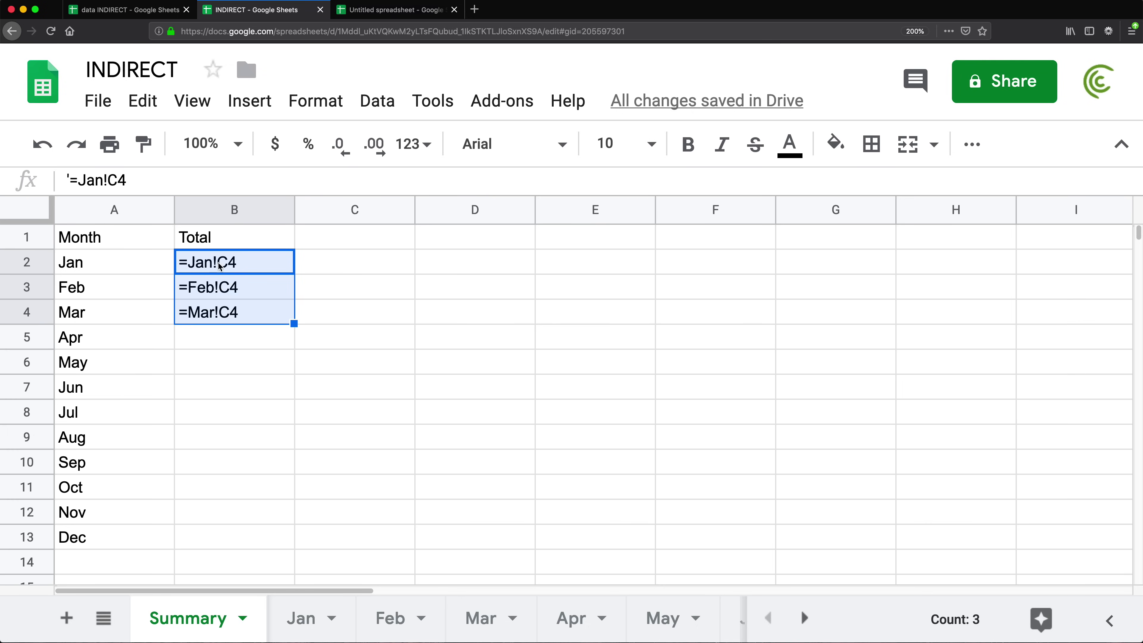
click(207, 269)
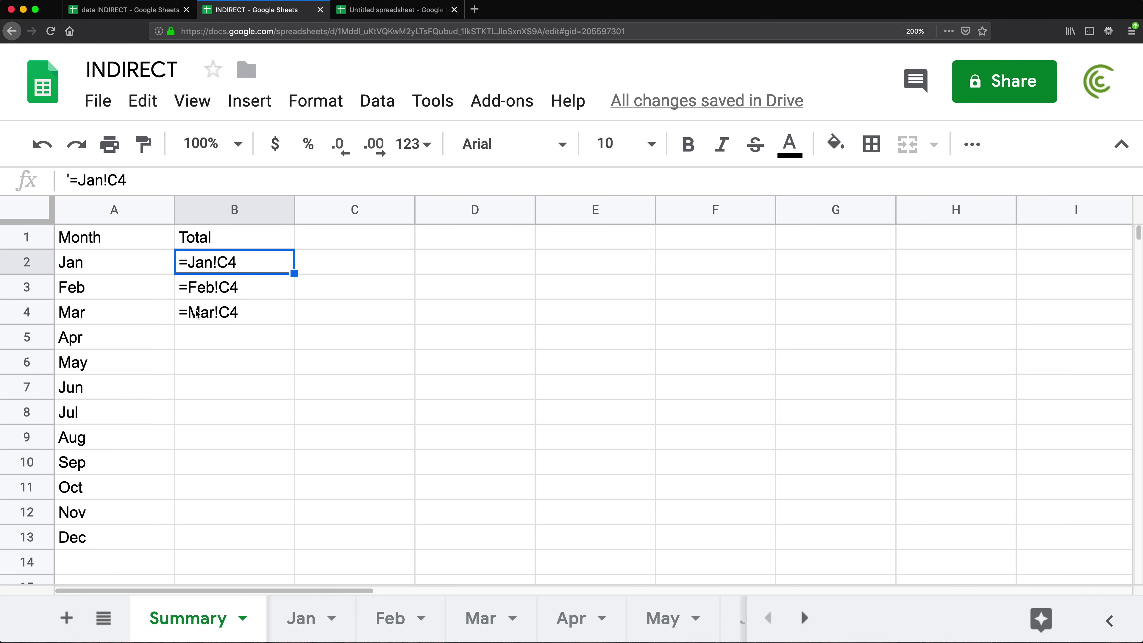
click(85, 261)
click(84, 286)
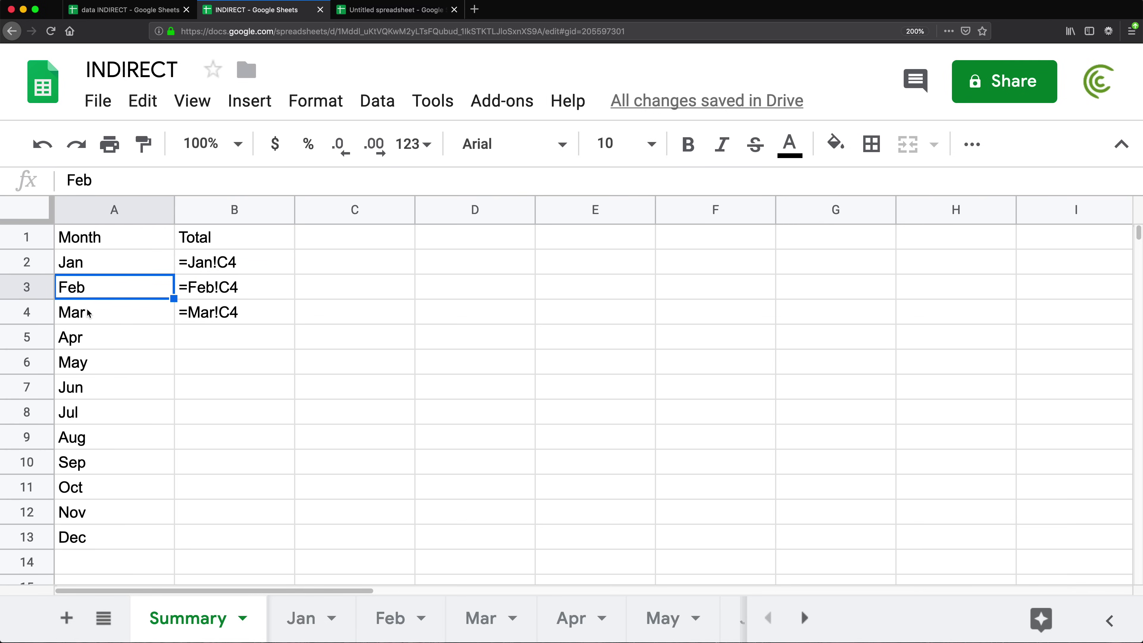
click(86, 312)
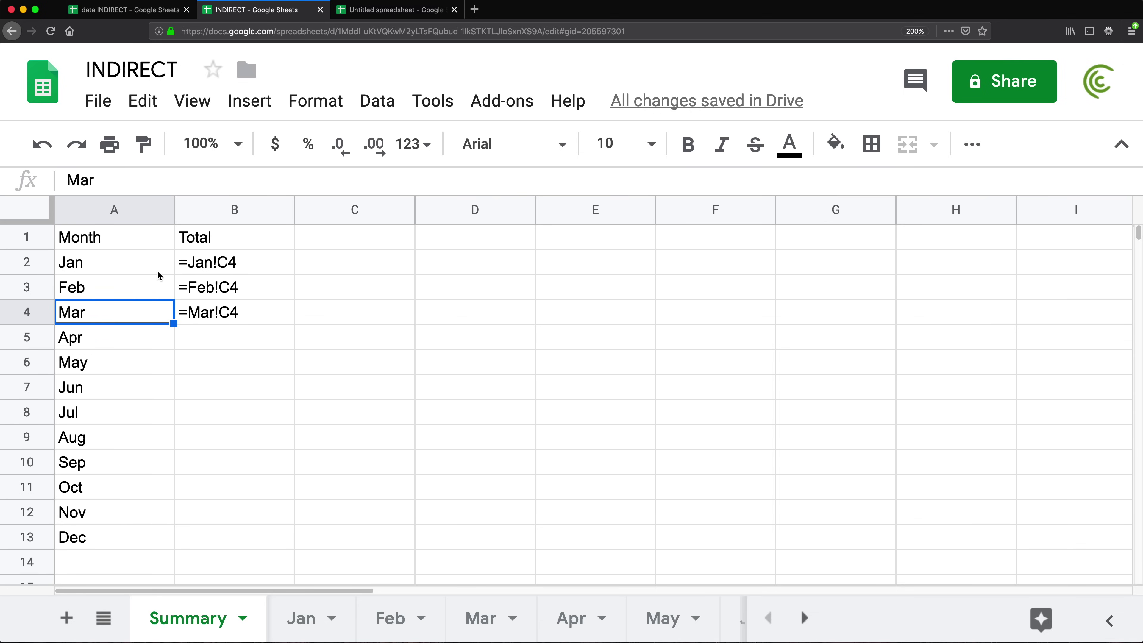
click(88, 265)
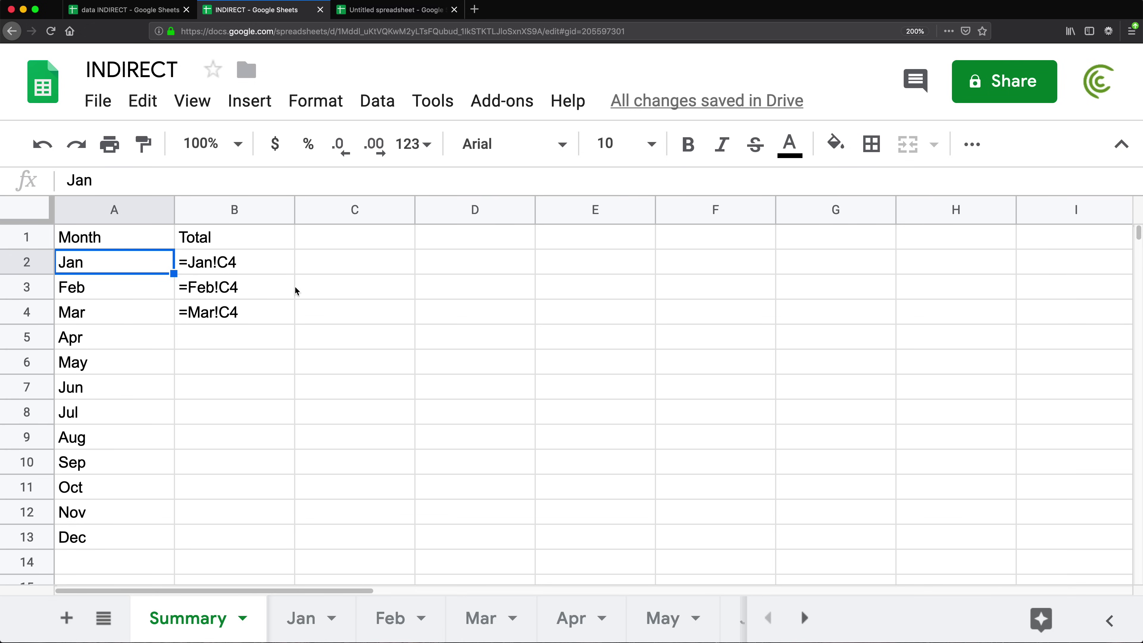
Enter the formula =A2&"!C4" in C2 to join the month name with the cell reference.
click(310, 264)
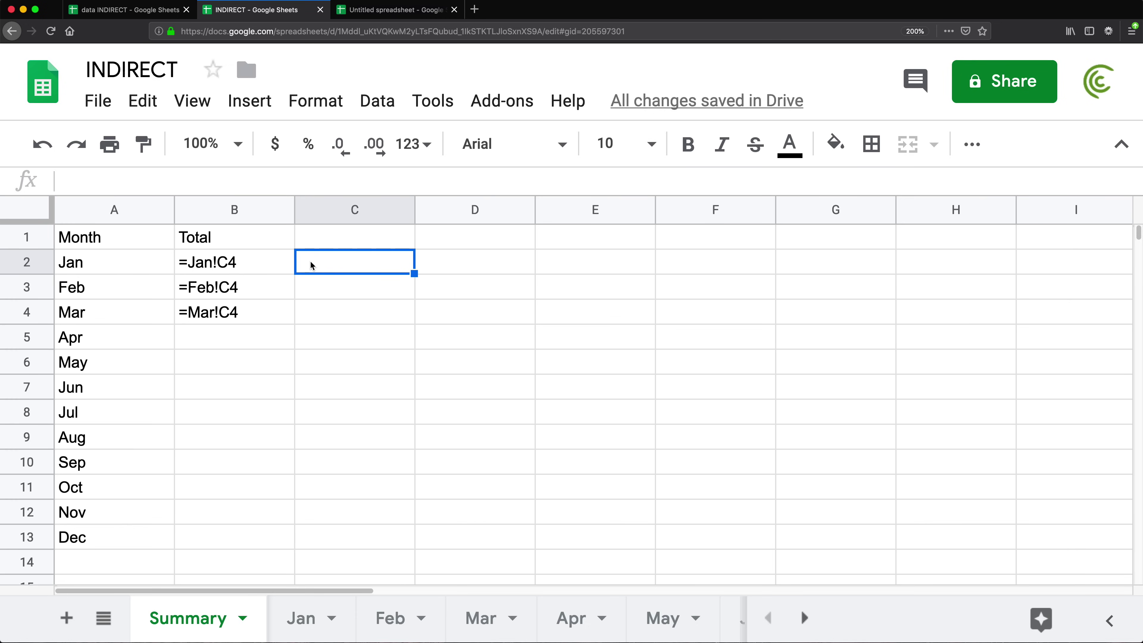
text(=)
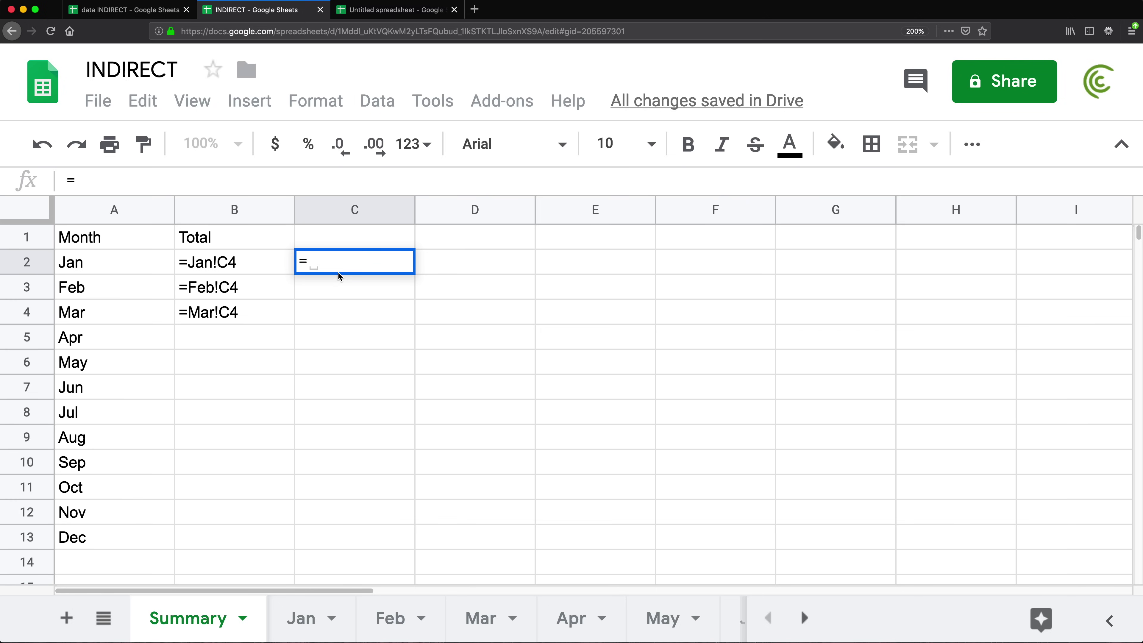
click(89, 266)
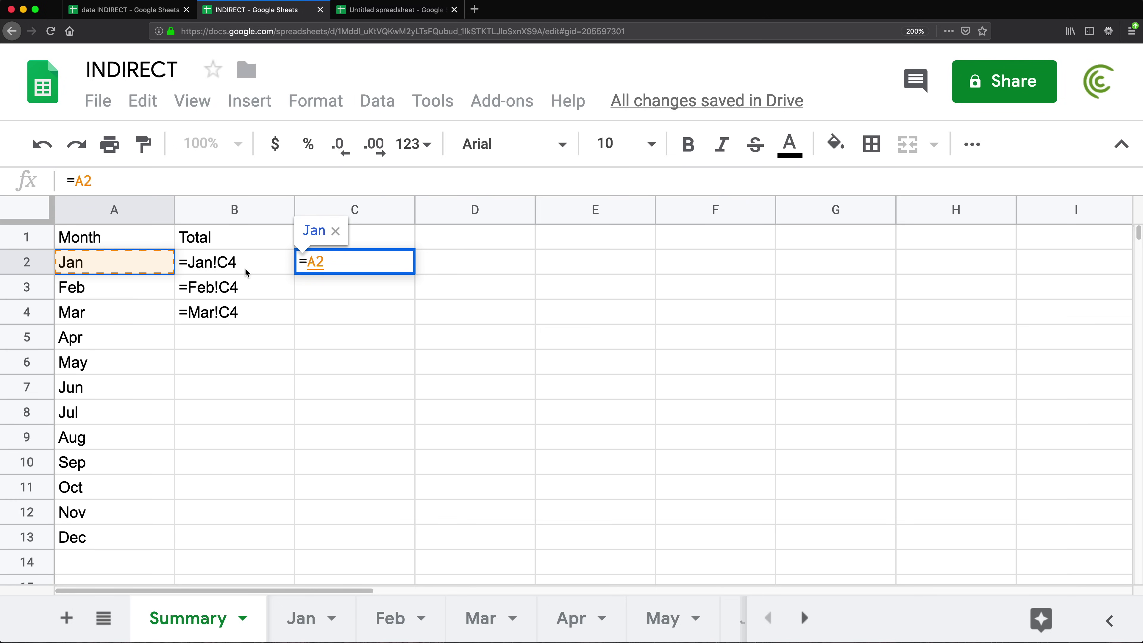
text(&)
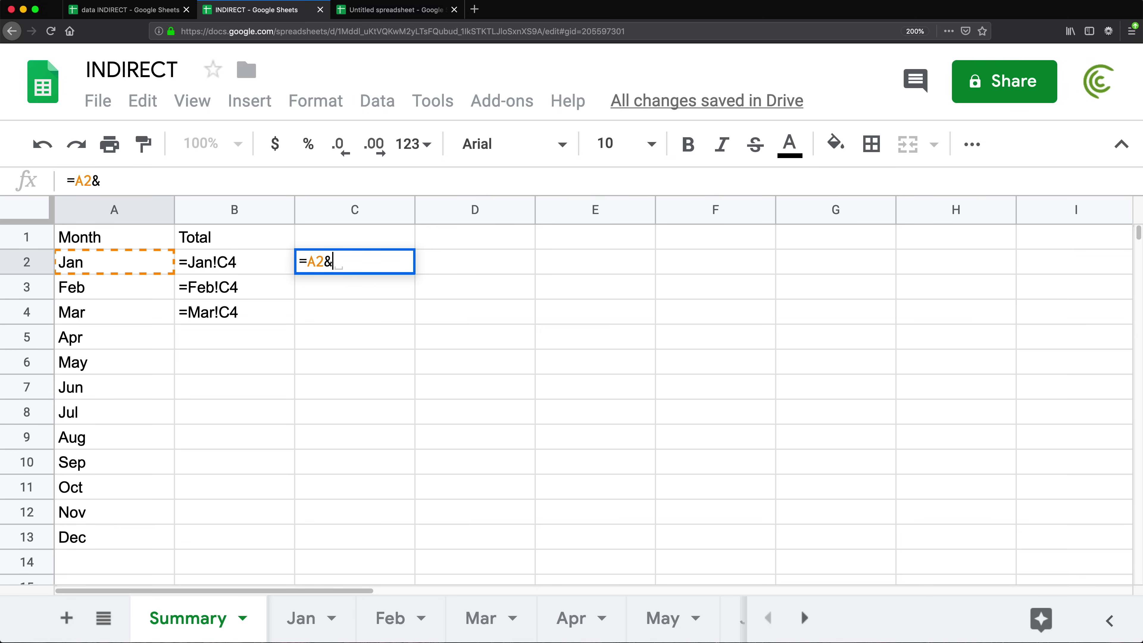
text(" ")
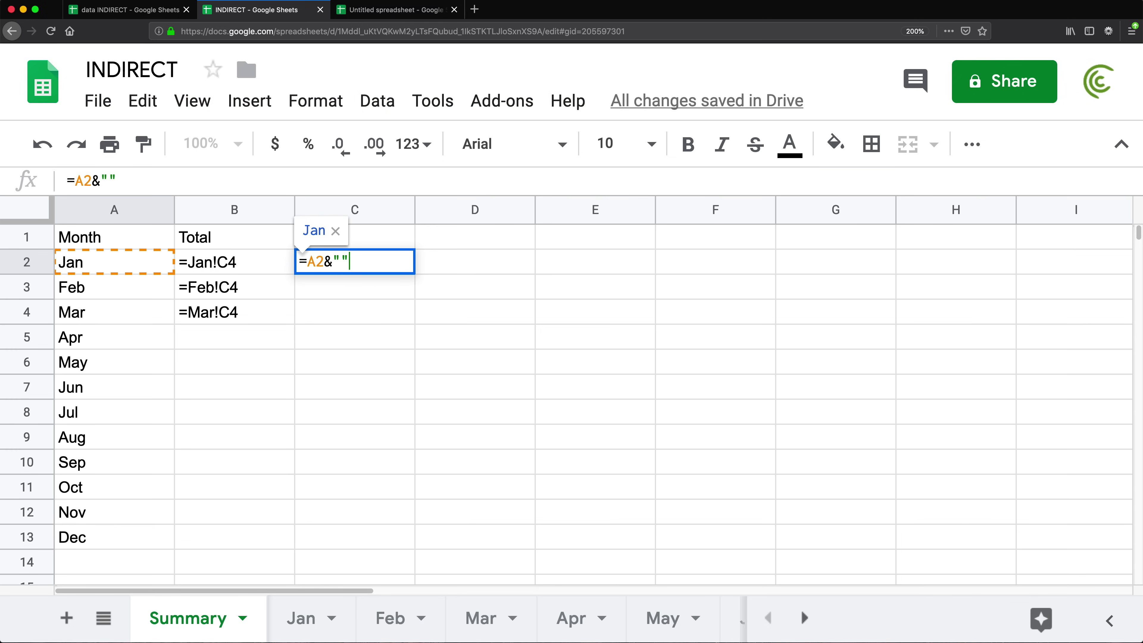
click(340, 262)
text(!C4)
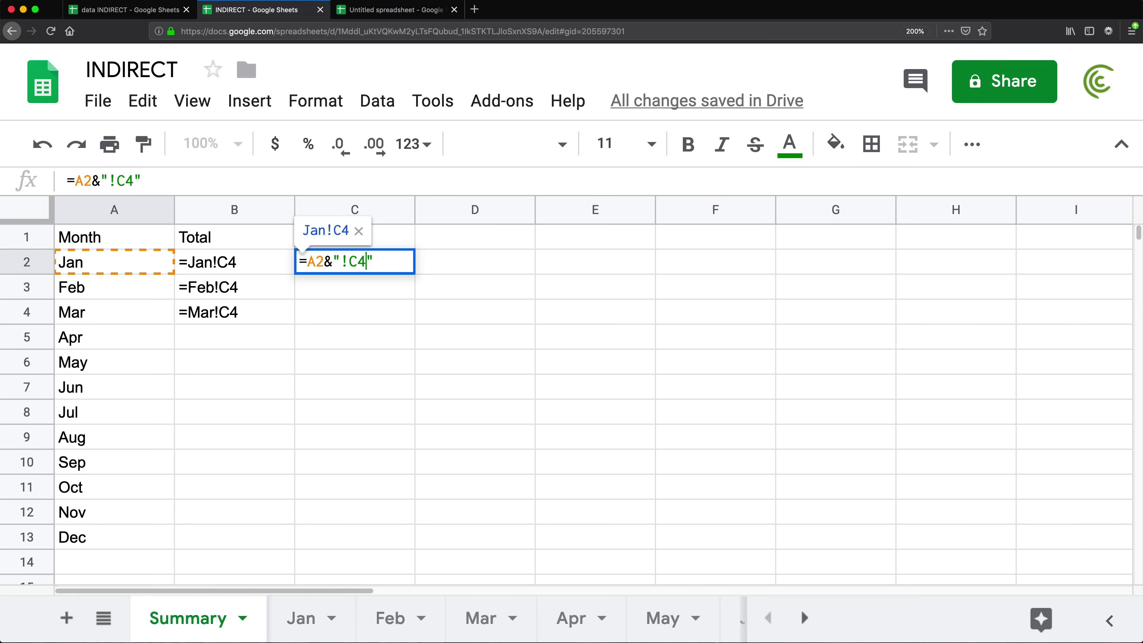
key(Return)
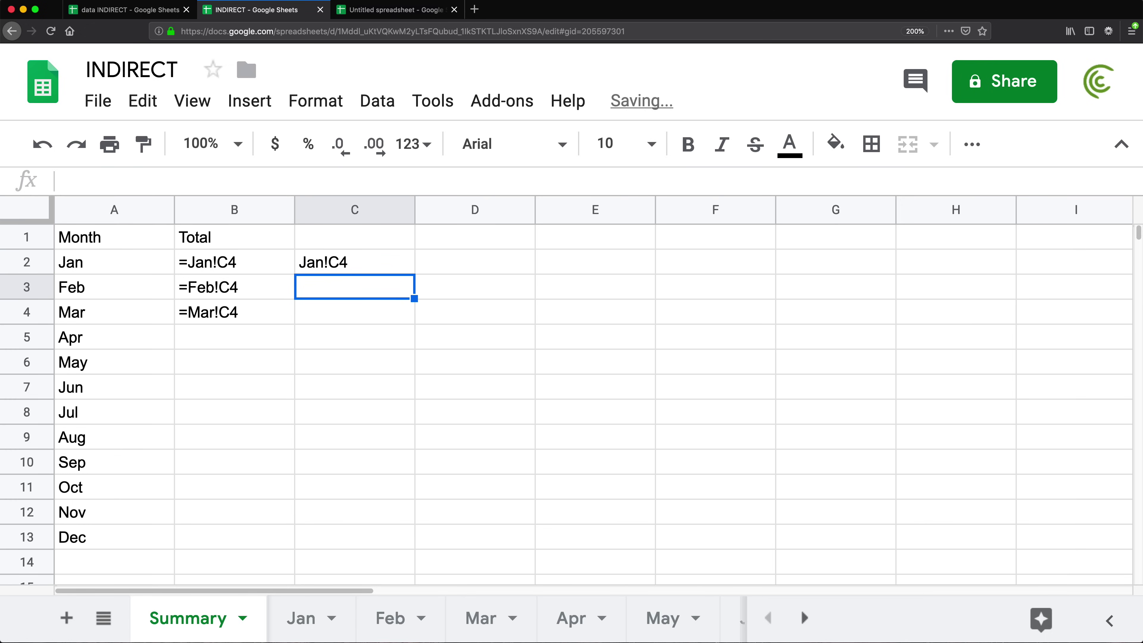
Fill the concatenation formula from C2 down to C10 and check the Mar row against its month name.
click(385, 267)
drag(414, 274, 415, 463)
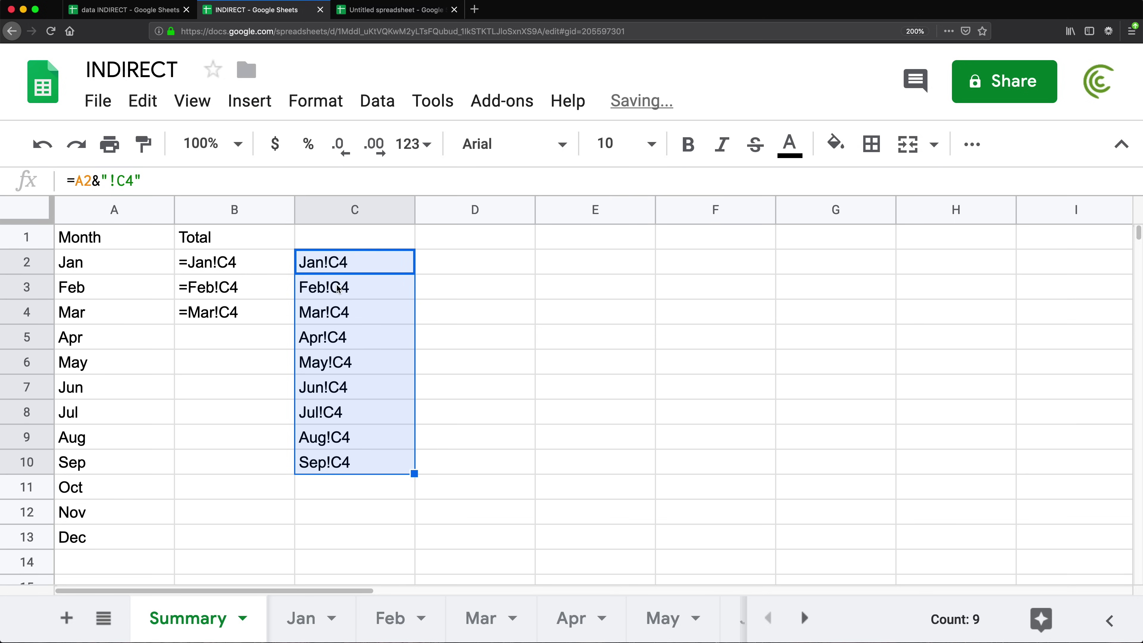
click(343, 297)
click(343, 311)
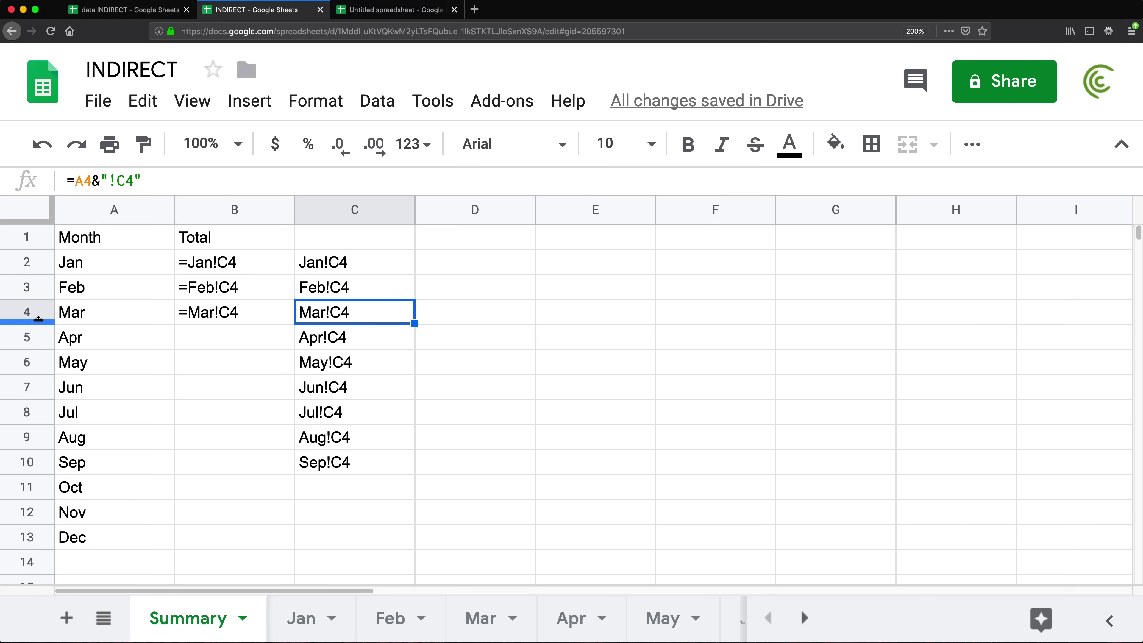
click(88, 313)
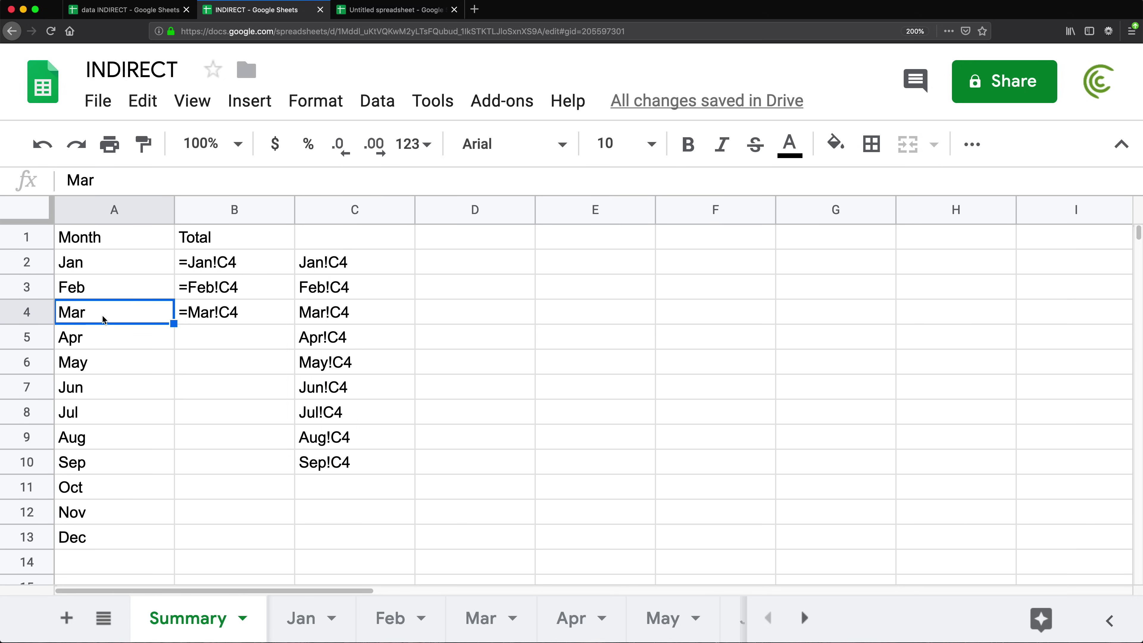
Wrap C2's concatenation in the INDIRECT function so the formula reads =INDIRECT(A2&"!C4").
double_click(331, 266)
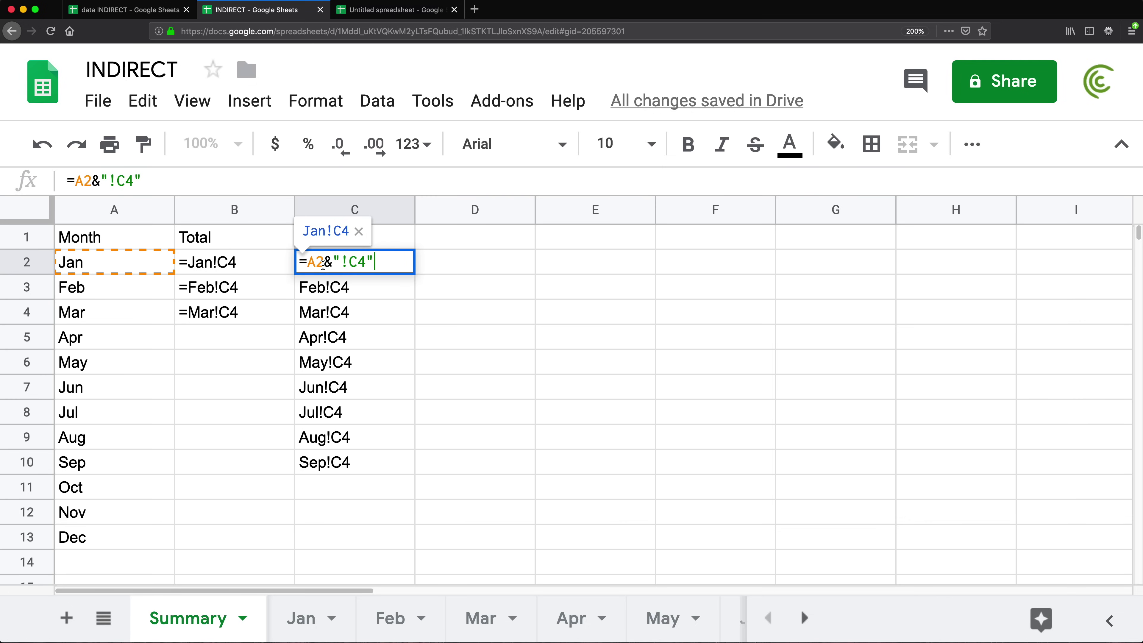
drag(307, 262, 389, 261)
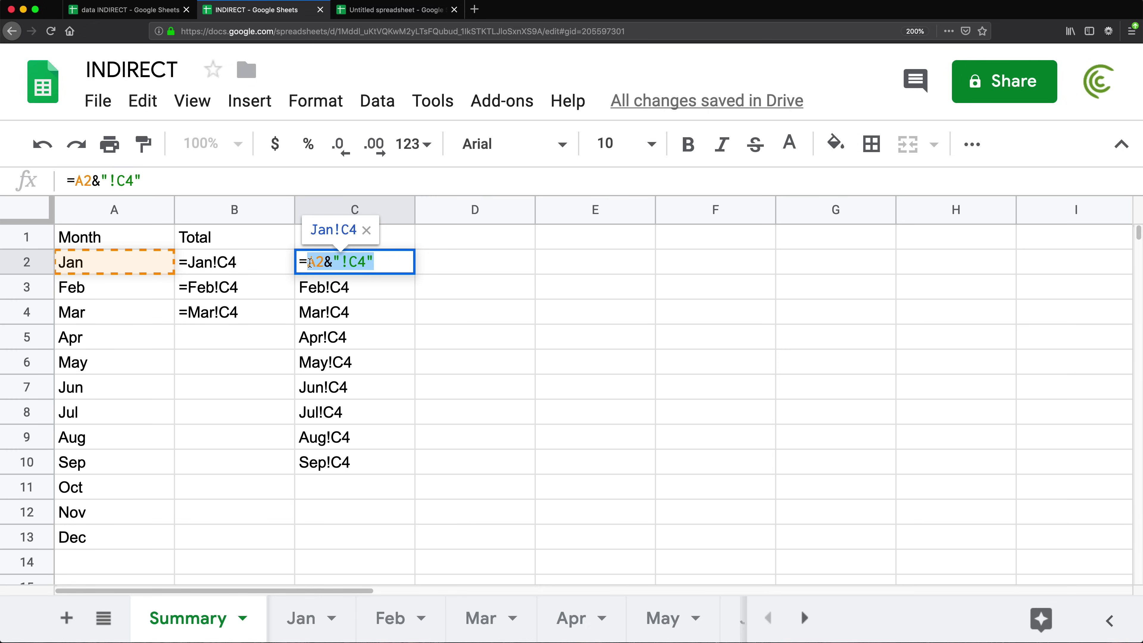
click(310, 262)
text(INDIREC)
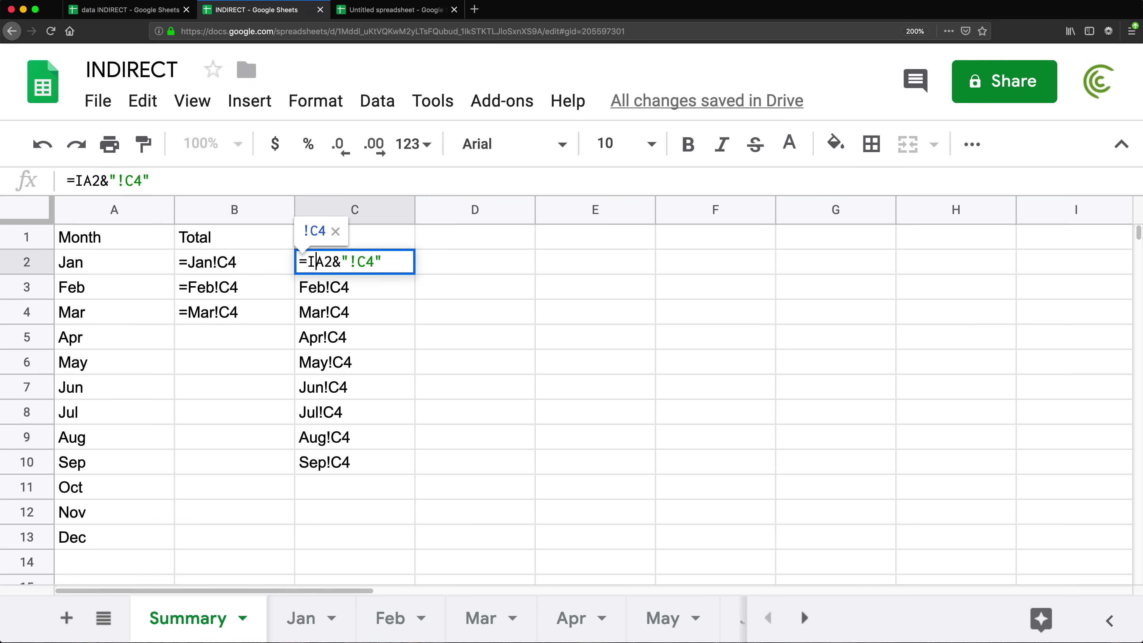
text(T()
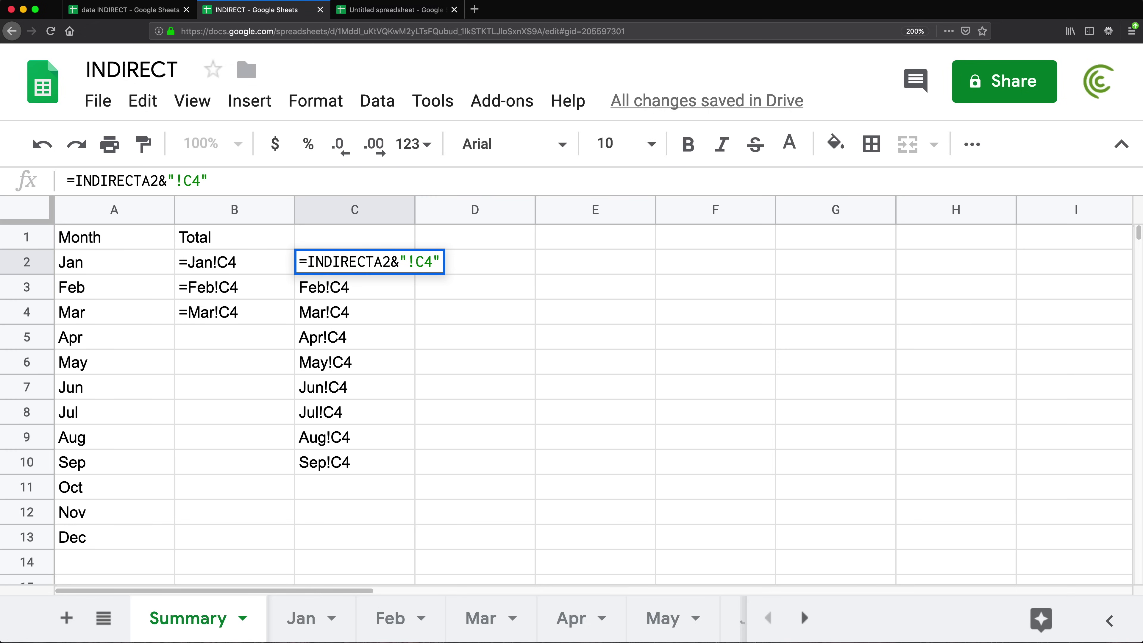
click(449, 265)
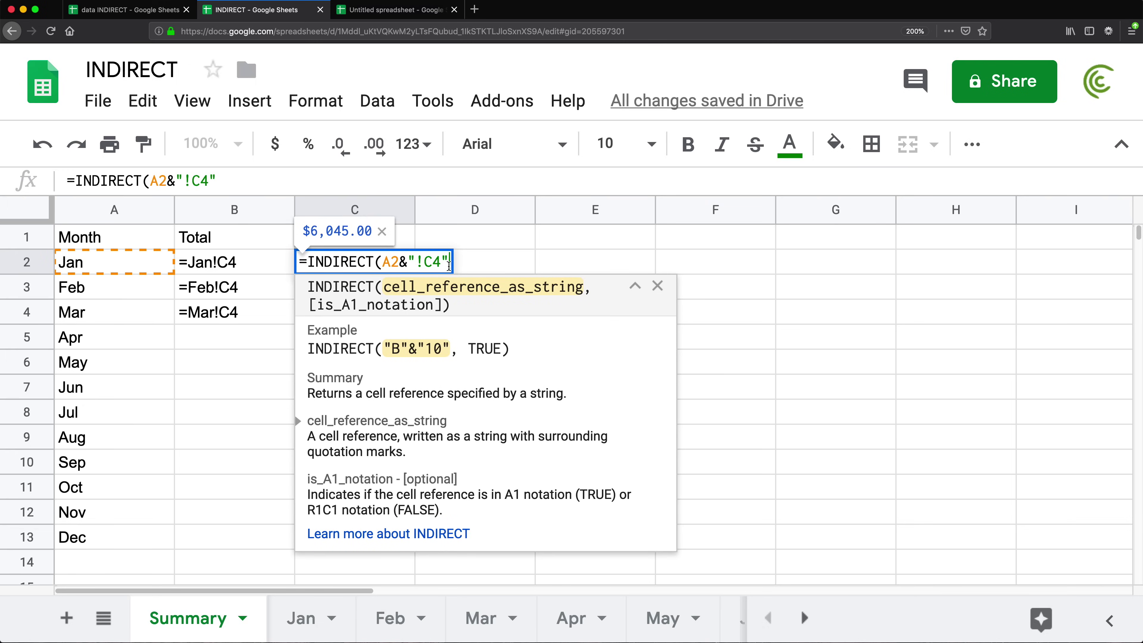
text())
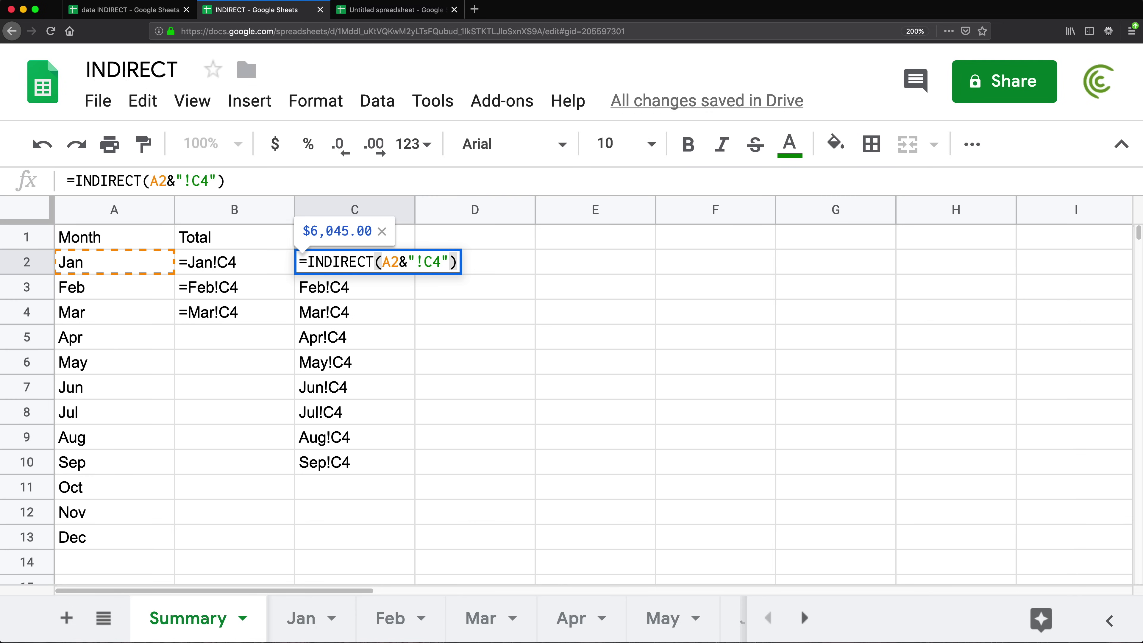
key(Return)
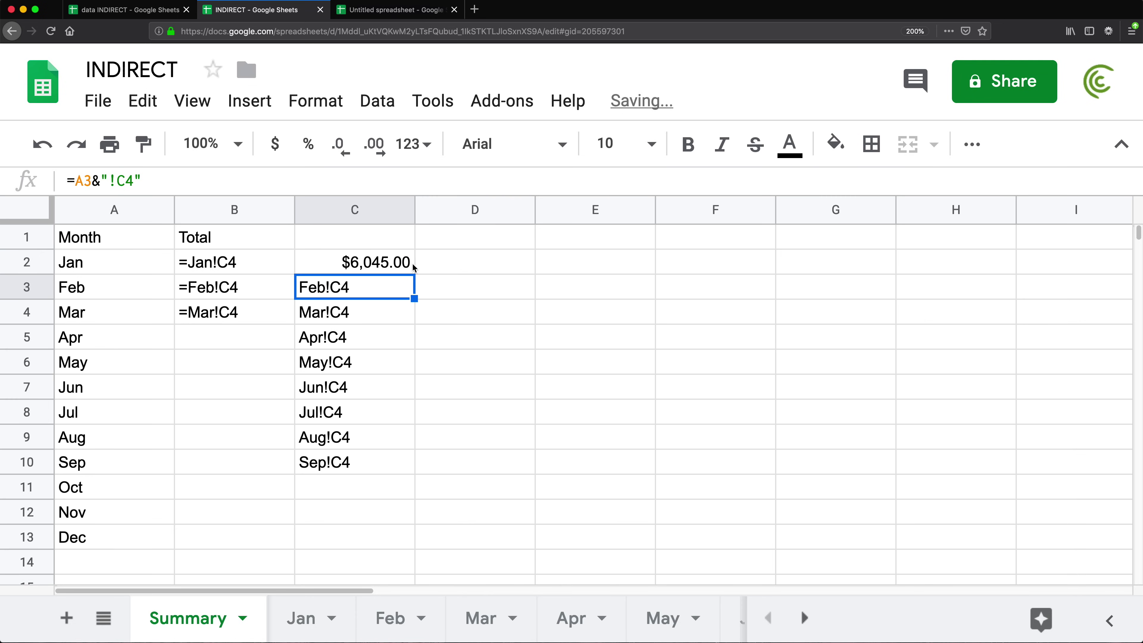
Fill the INDIRECT formula from C2 down to C10 and delete column B with the formula texts.
click(407, 269)
drag(415, 273, 412, 467)
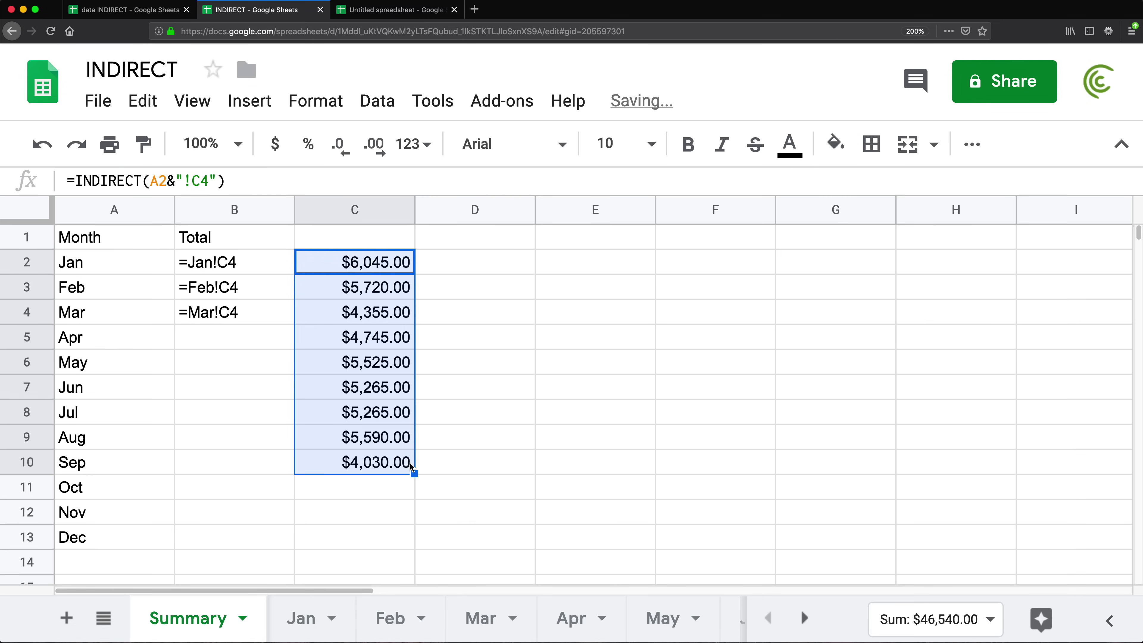
right_click(214, 210)
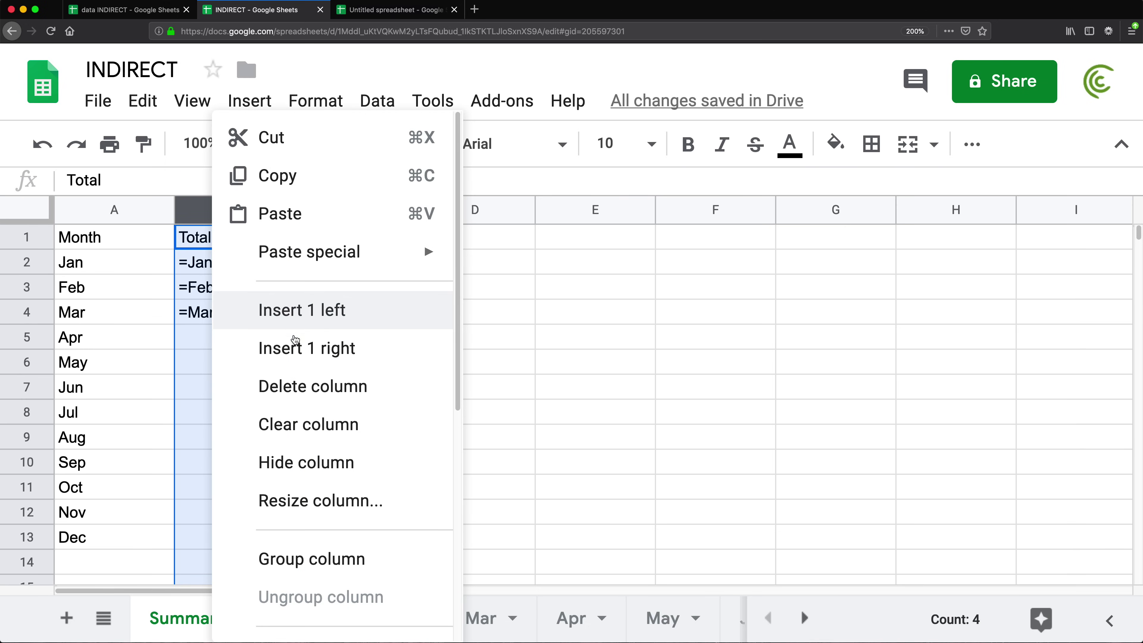
click(317, 387)
Enter the header Total in B1 and fill the INDIRECT formula from B2 down to B13.
click(253, 246)
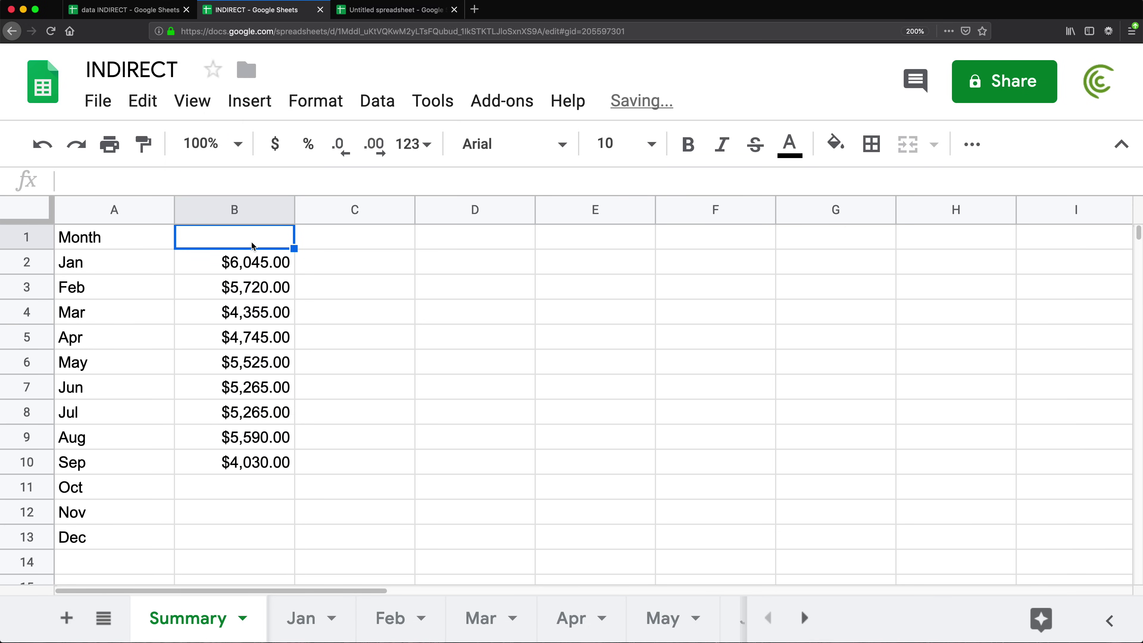
text(Total)
key(Return)
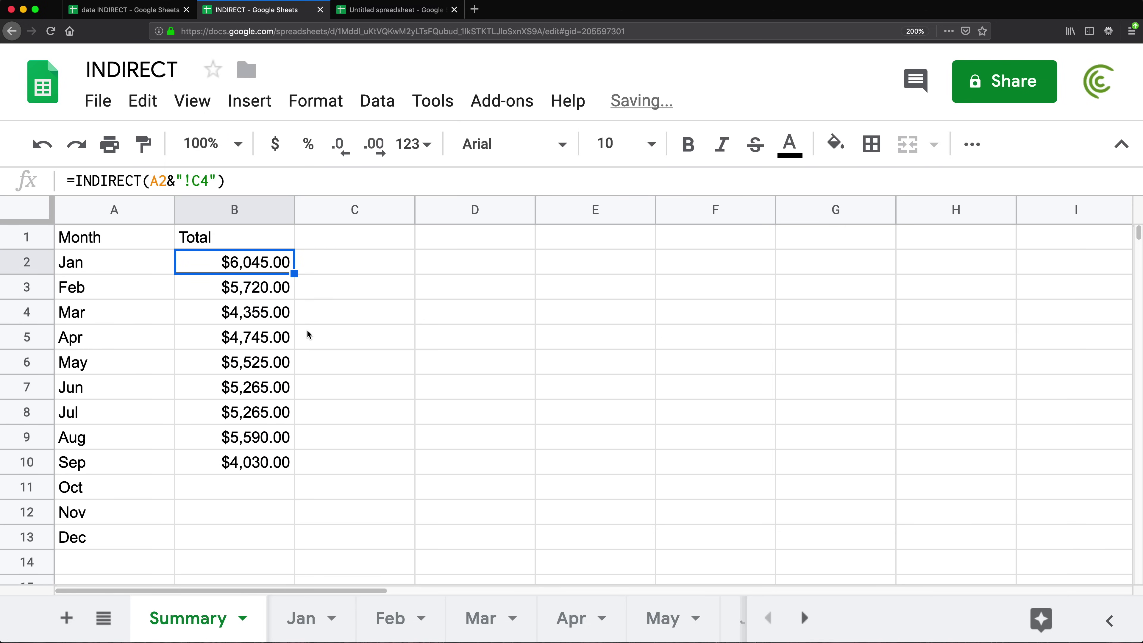
drag(294, 274, 287, 529)
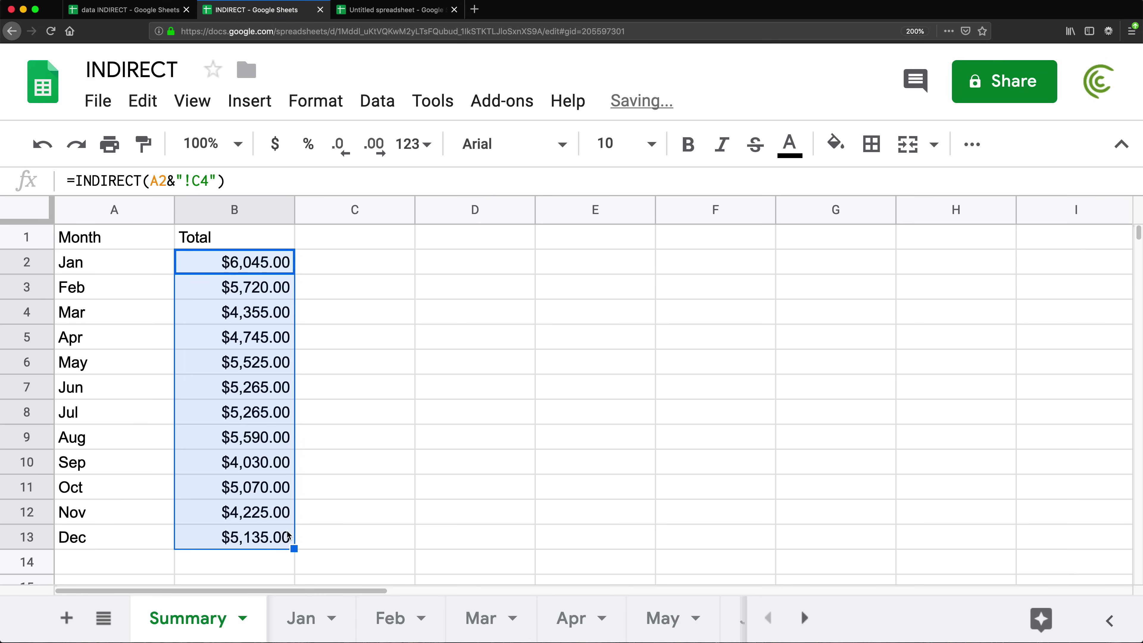
Compare the Jan, Feb and Mar totals in Summary B2:B4 with cell C4 on each month's sheet.
click(229, 271)
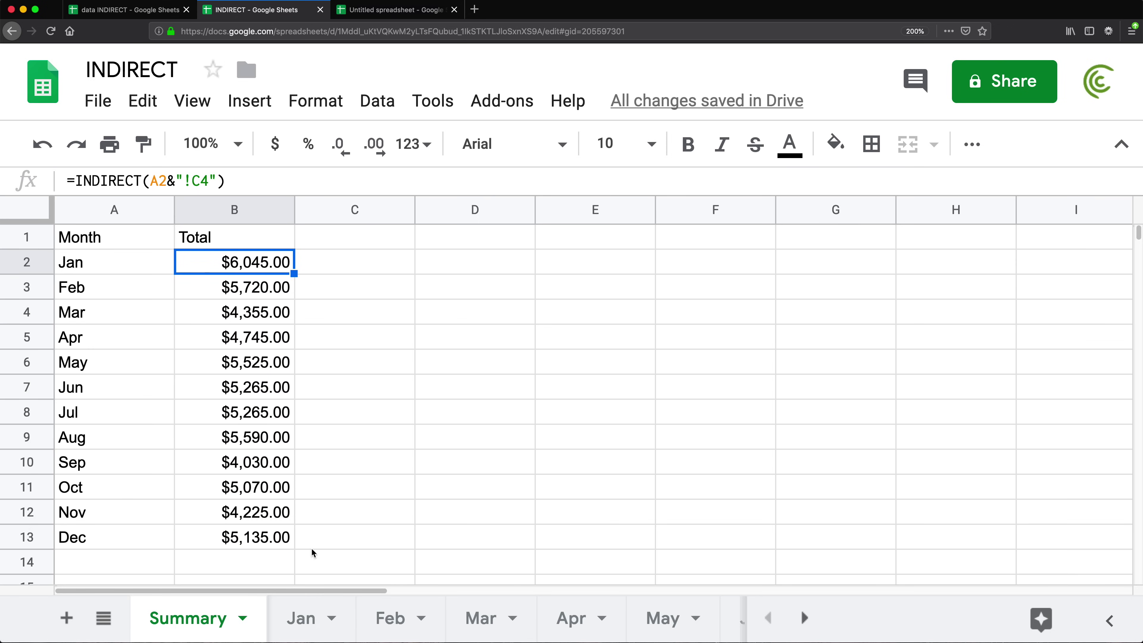
click(310, 620)
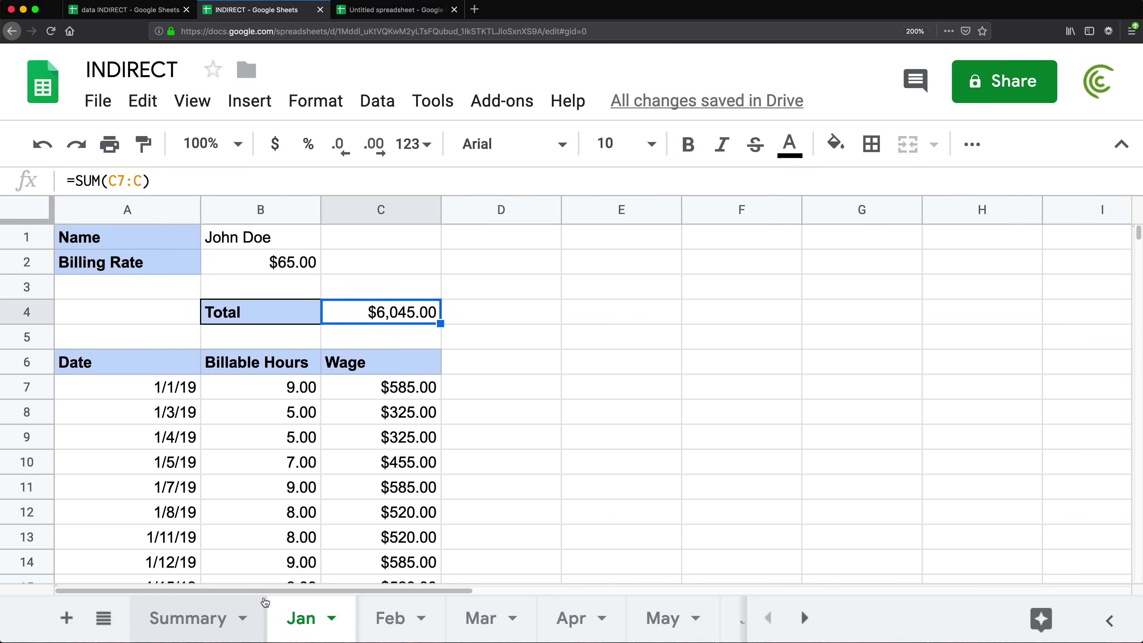
click(204, 621)
click(231, 288)
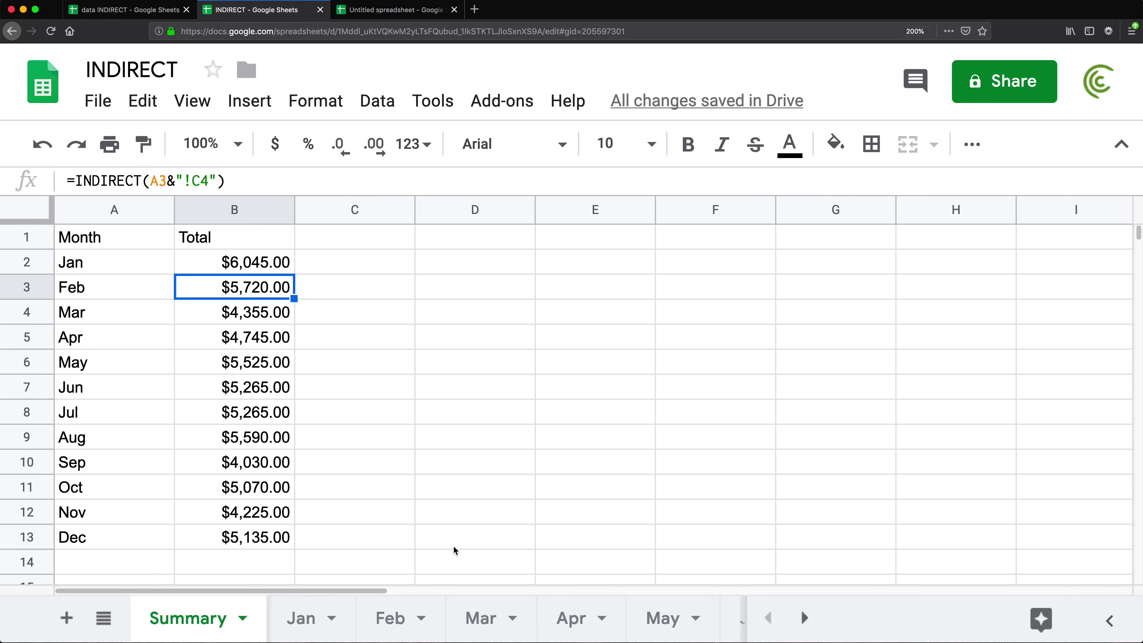
click(404, 624)
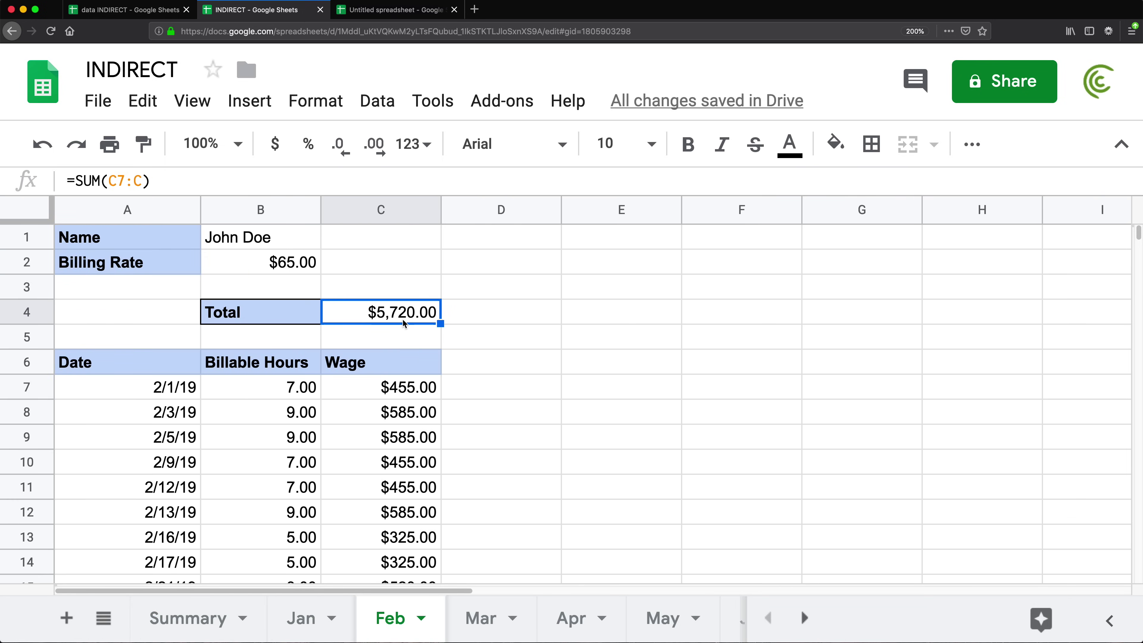
click(215, 603)
click(219, 316)
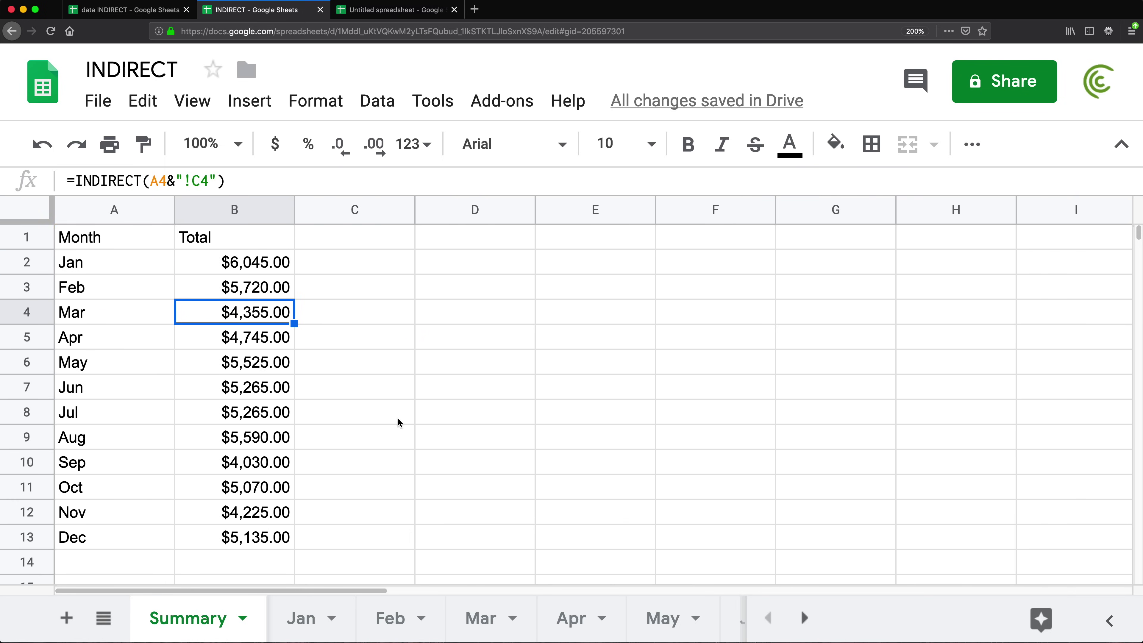
click(464, 605)
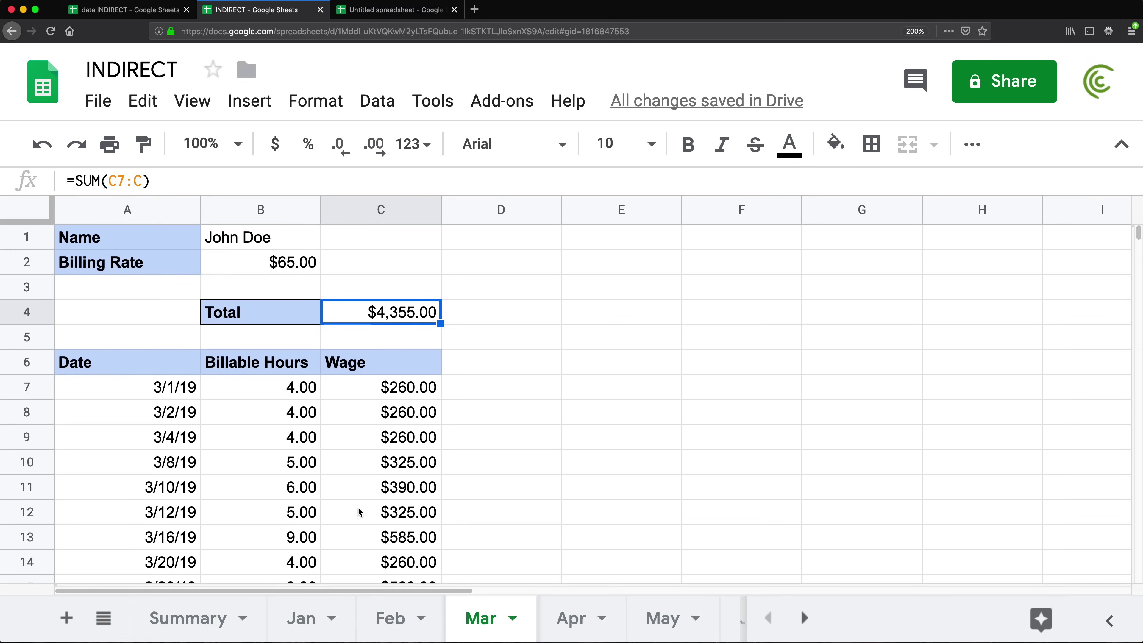
click(225, 619)
click(259, 260)
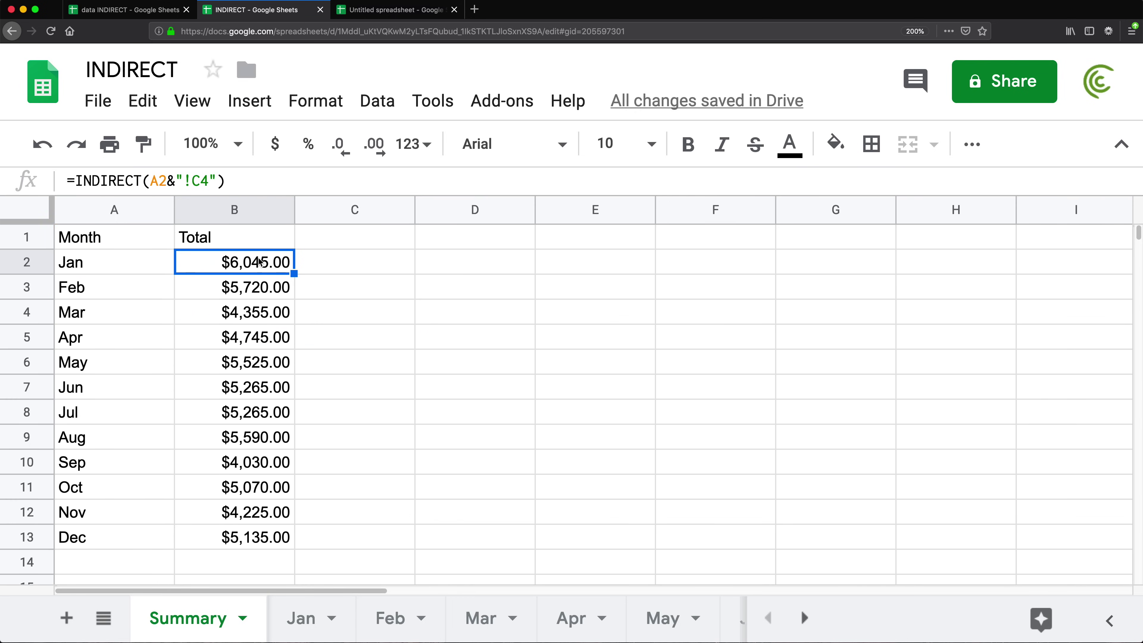
Add a Total label in A14 of the Summary sheet and sum the monthly totals in B14 with =SUM(B2:B13).
double_click(259, 260)
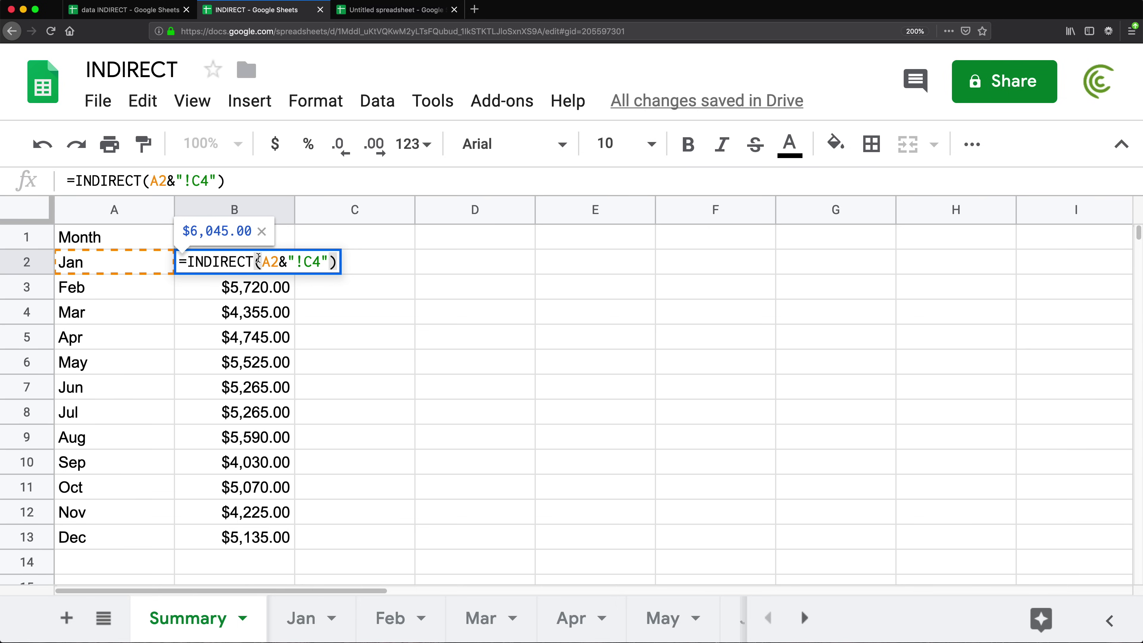
key(Return)
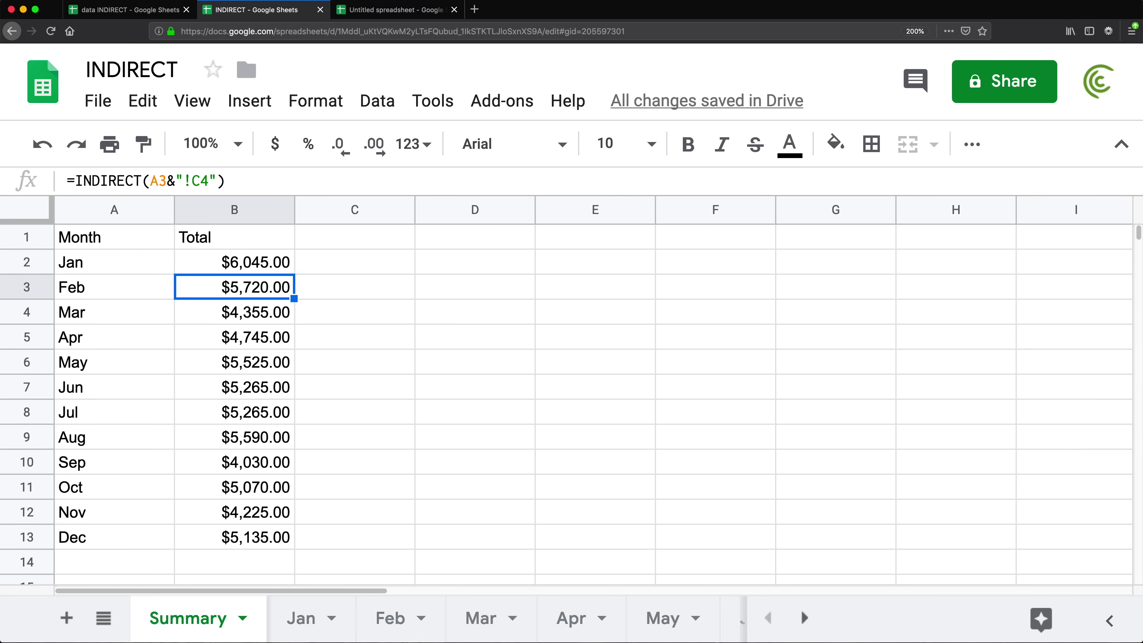
click(88, 568)
text(Total)
key(Return)
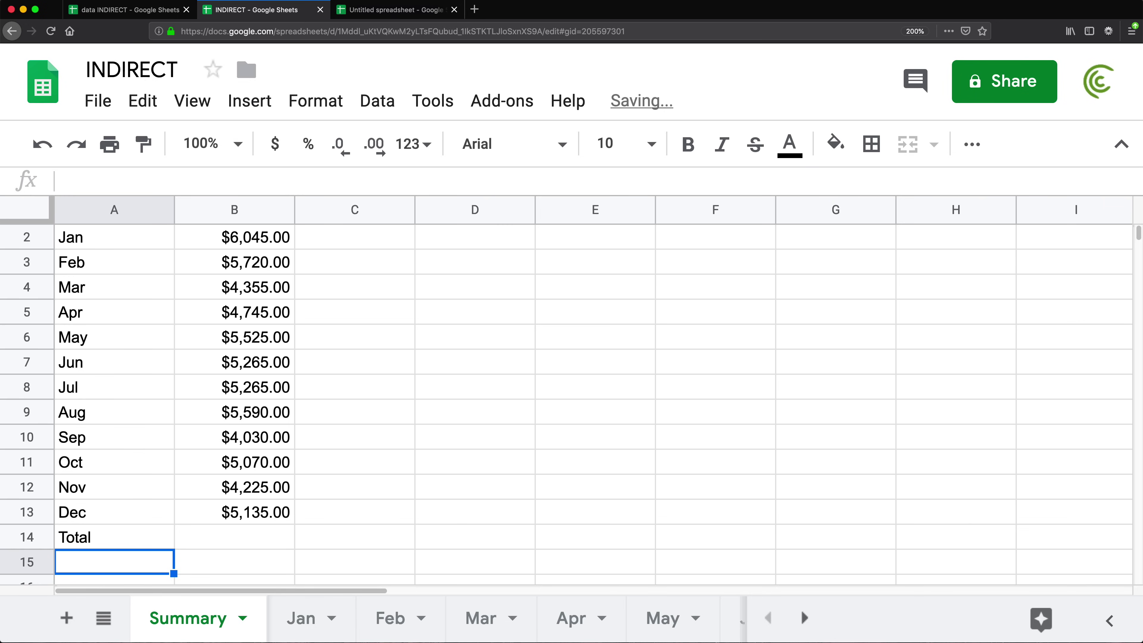
click(234, 537)
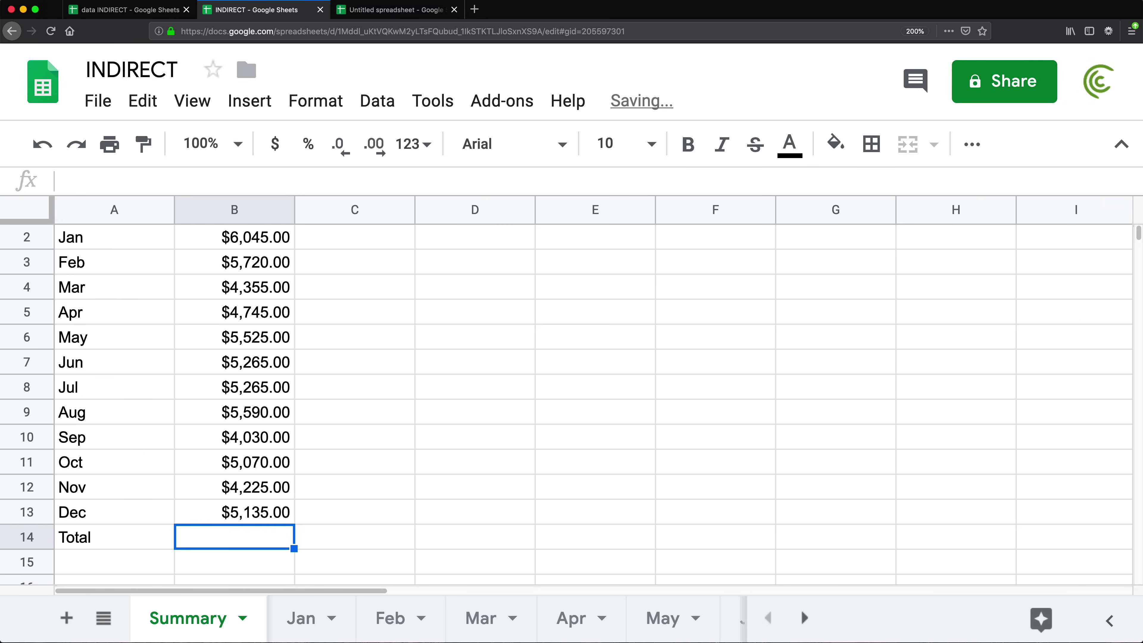
text(=sum)
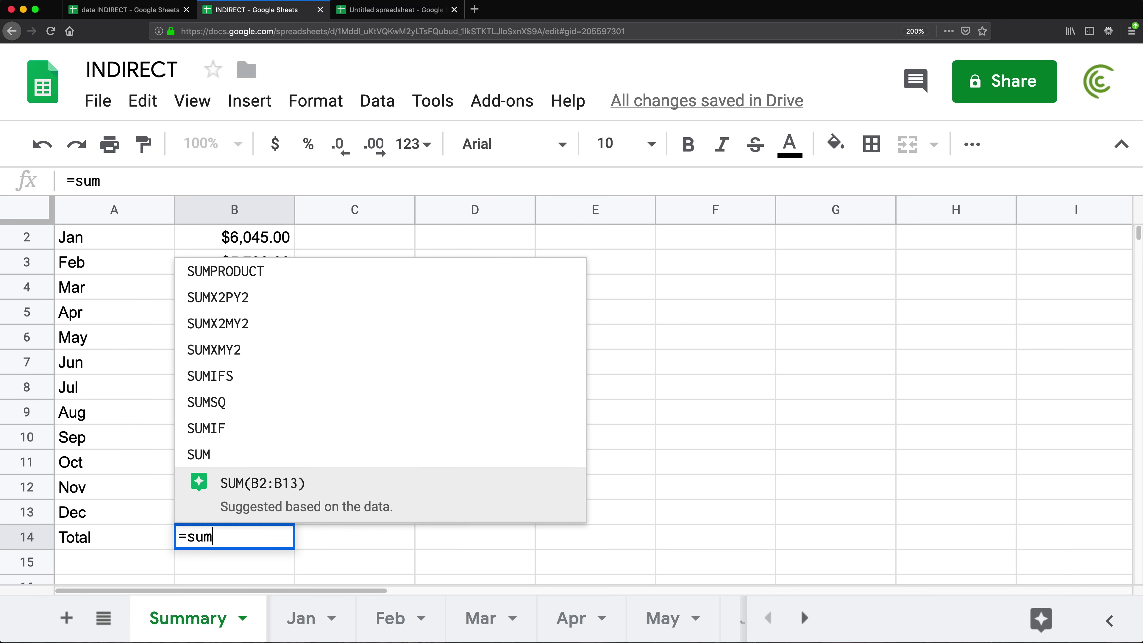
click(243, 513)
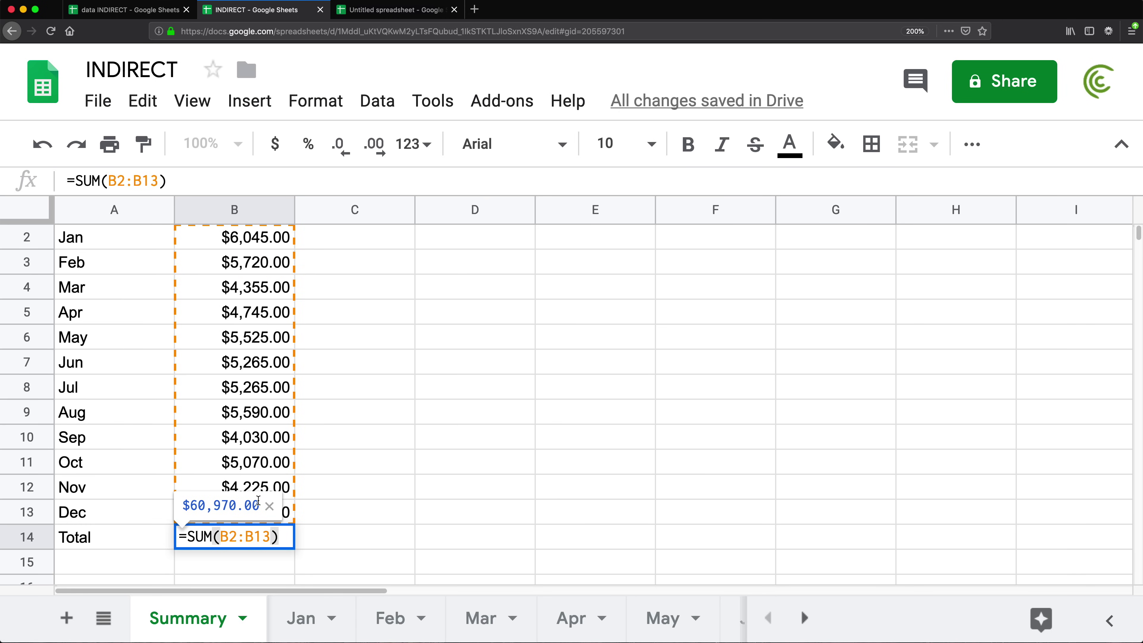
key(Return)
Make the Total row A14:B14 and the header row A1:B1 bold.
drag(113, 536, 217, 538)
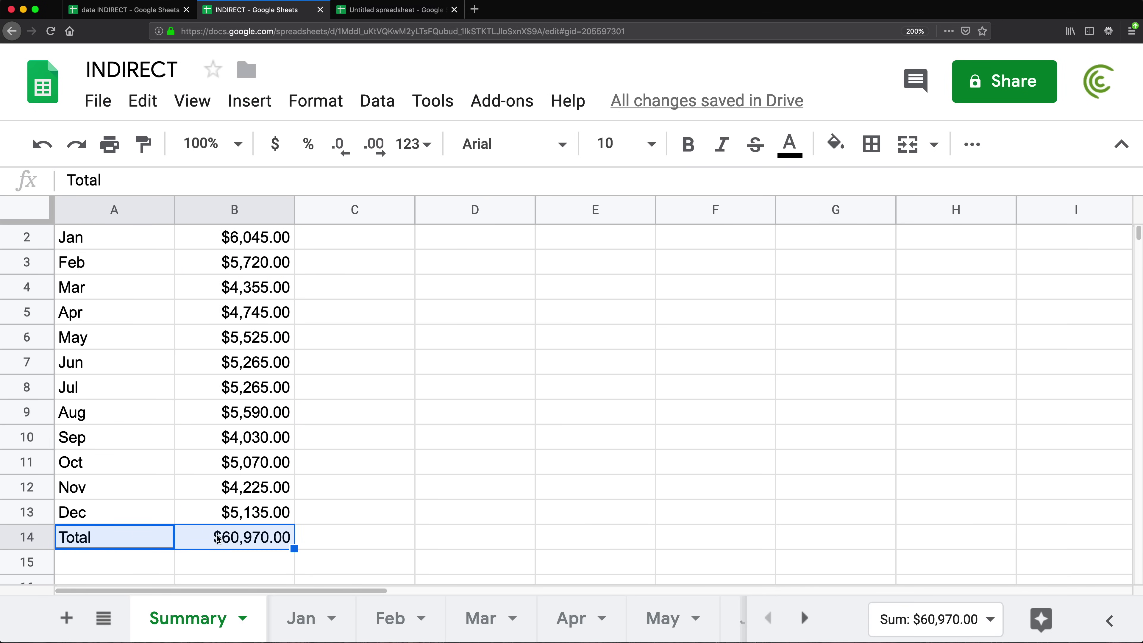
key(super+b)
key(super+minus)
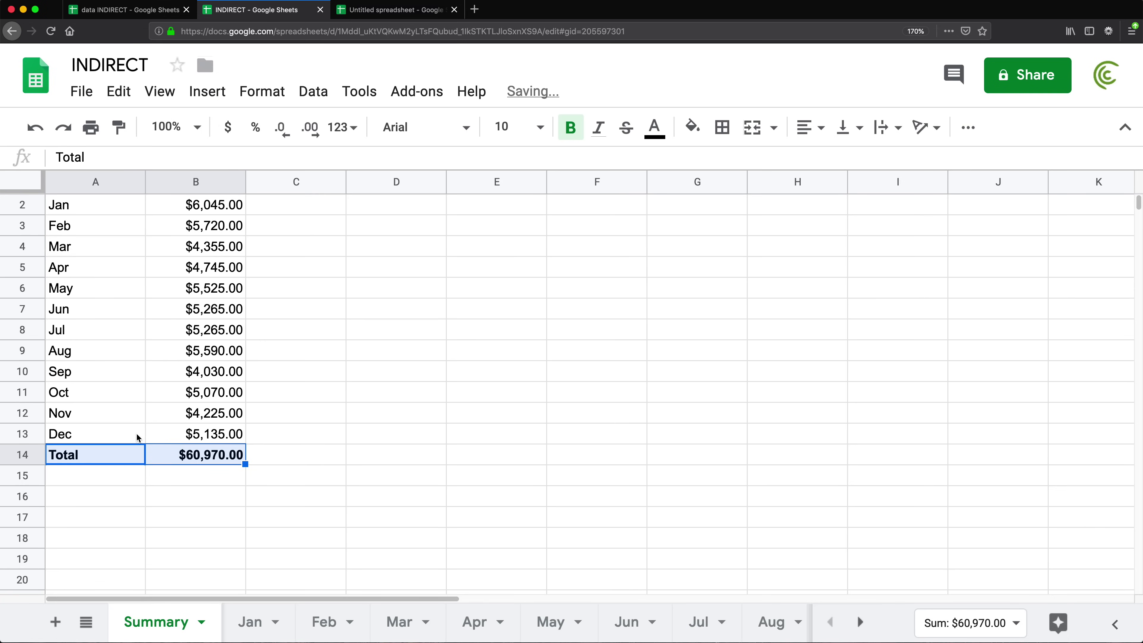
scroll(133, 423, up, 2)
drag(85, 199, 231, 199)
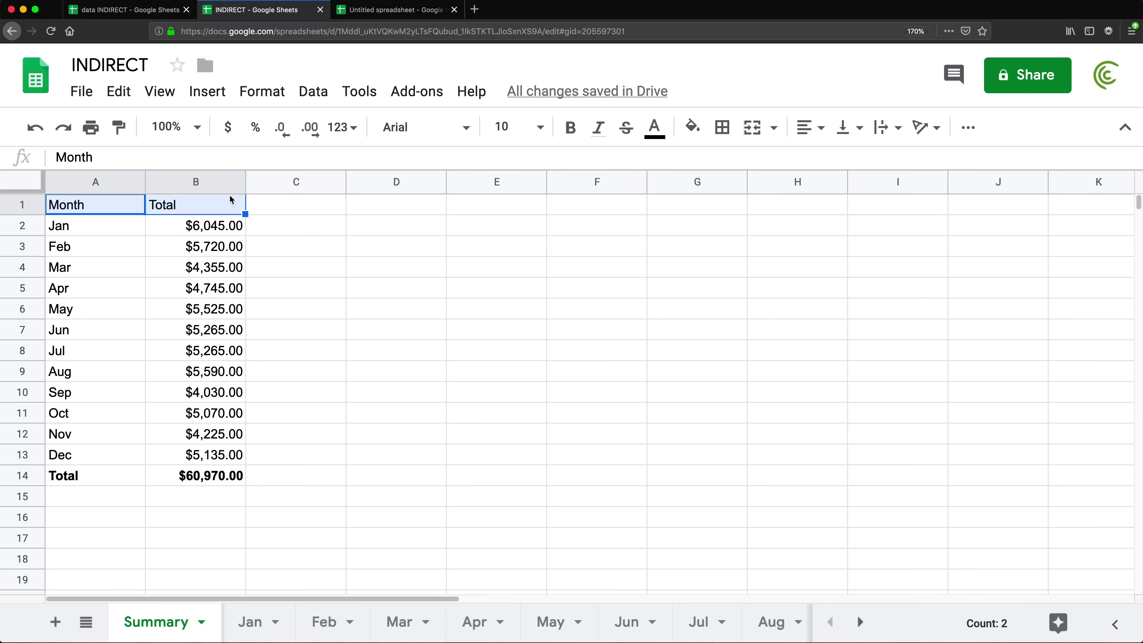
key(super+b)
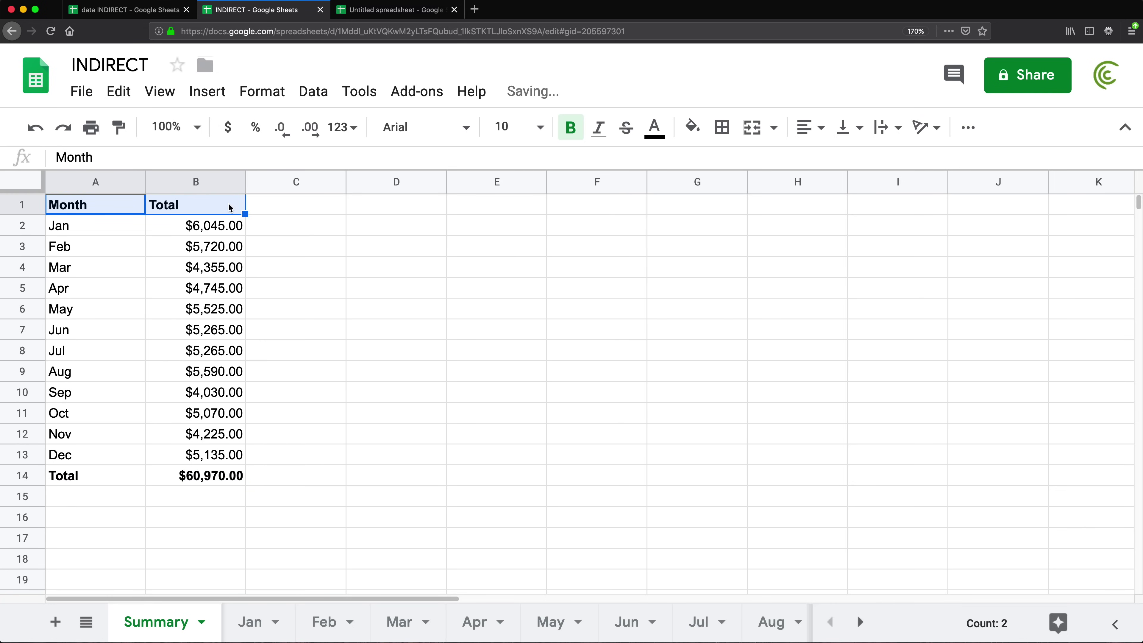
Review the INDIRECT formula in B2 of the Summary sheet and leave it as it is.
double_click(209, 230)
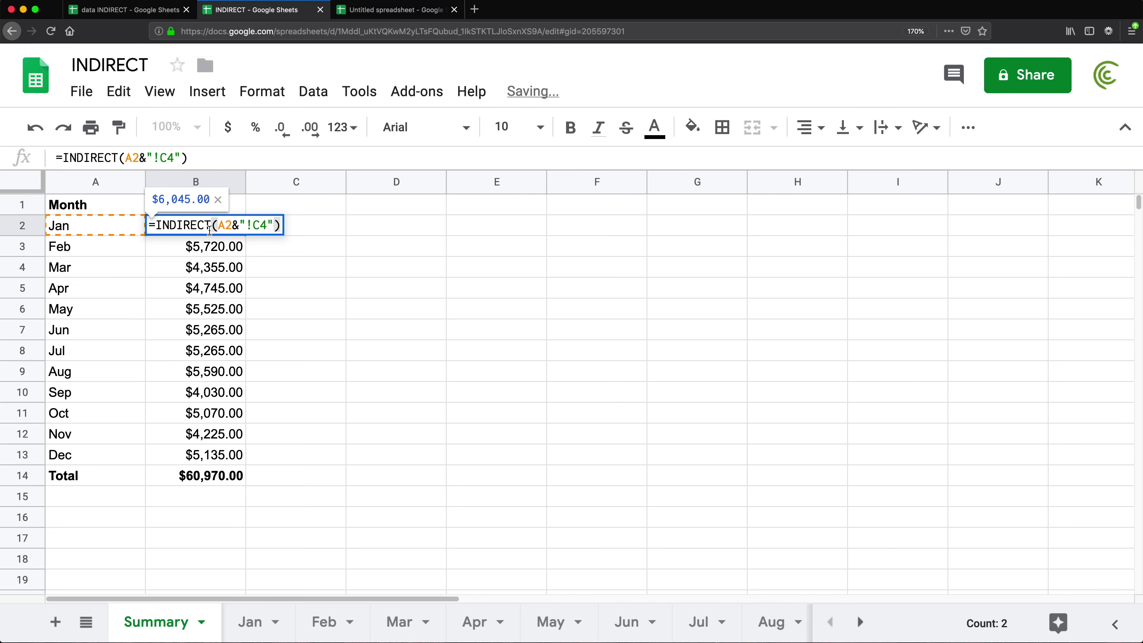
click(157, 224)
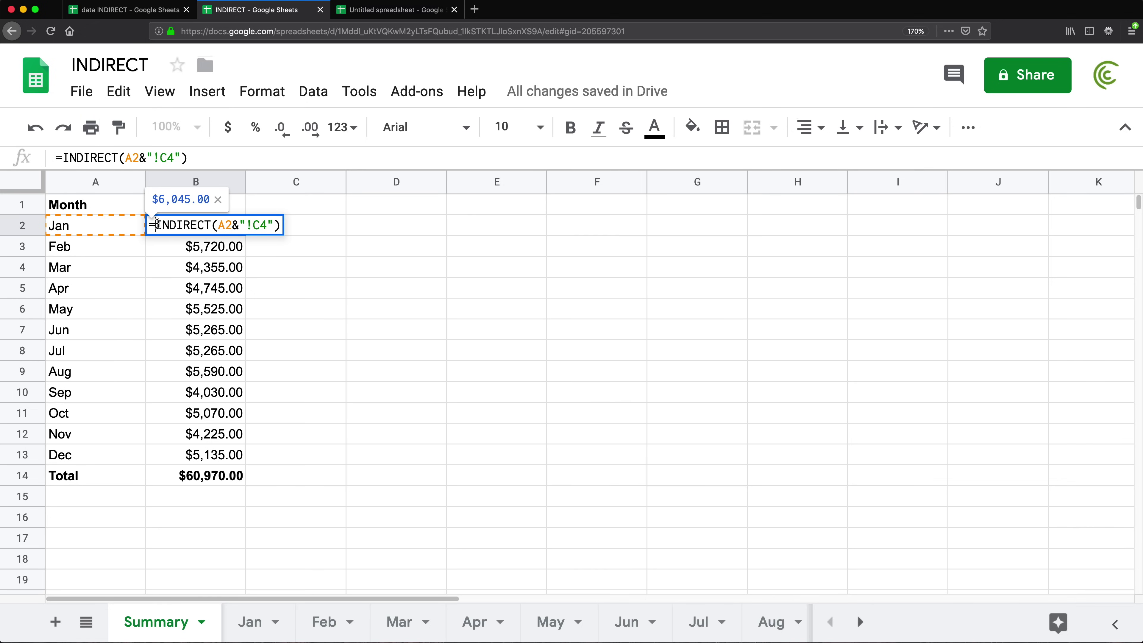
key(Return)
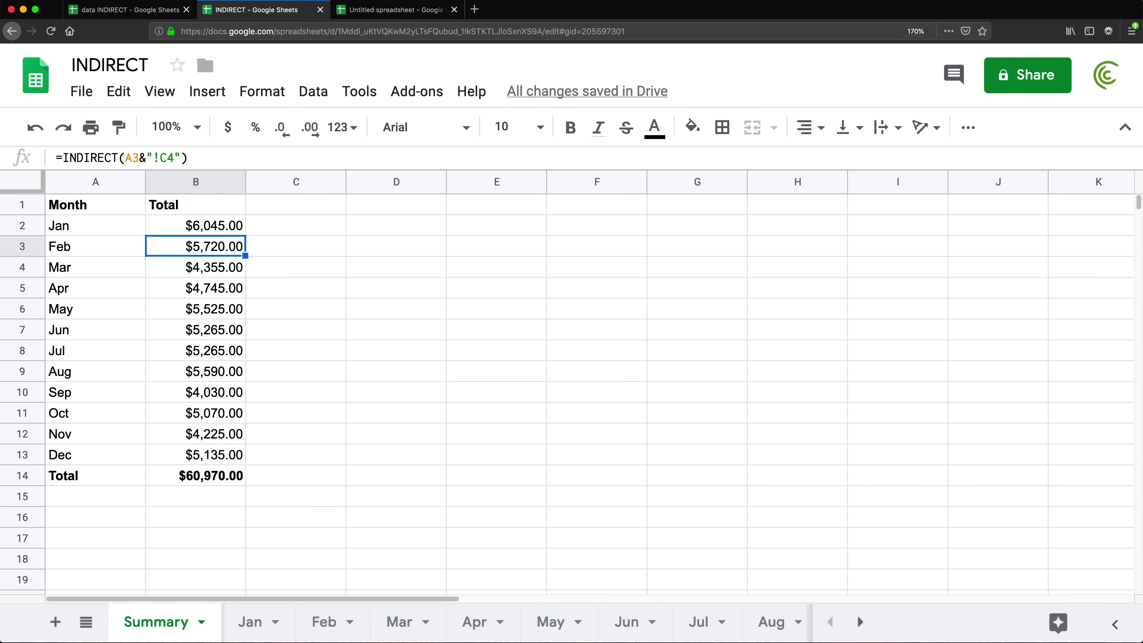
click(100, 205)
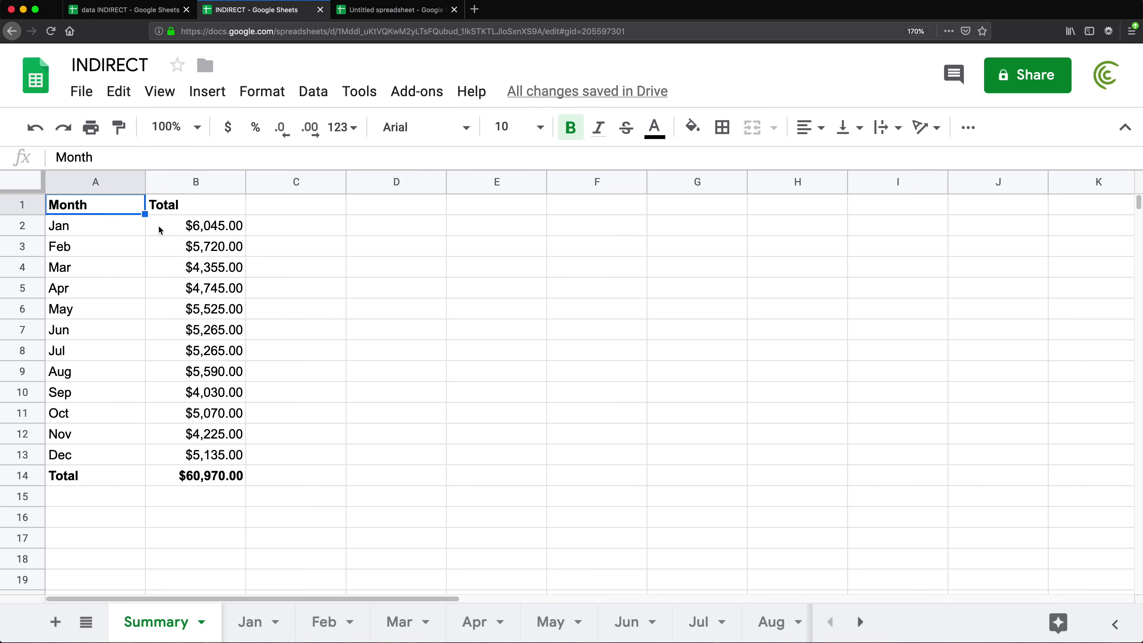
Switch to the data INDIRECT spreadsheet and examine the Transactions dates and stock numbers alongside the Products 2017 prices and stock numbers.
click(120, 11)
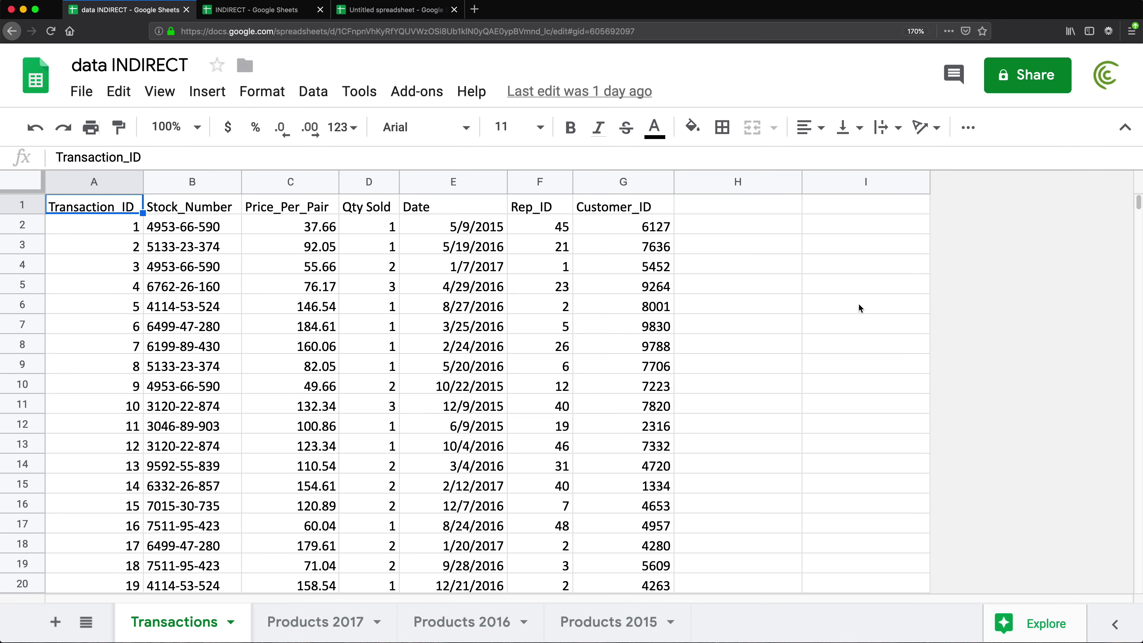
drag(451, 227, 469, 443)
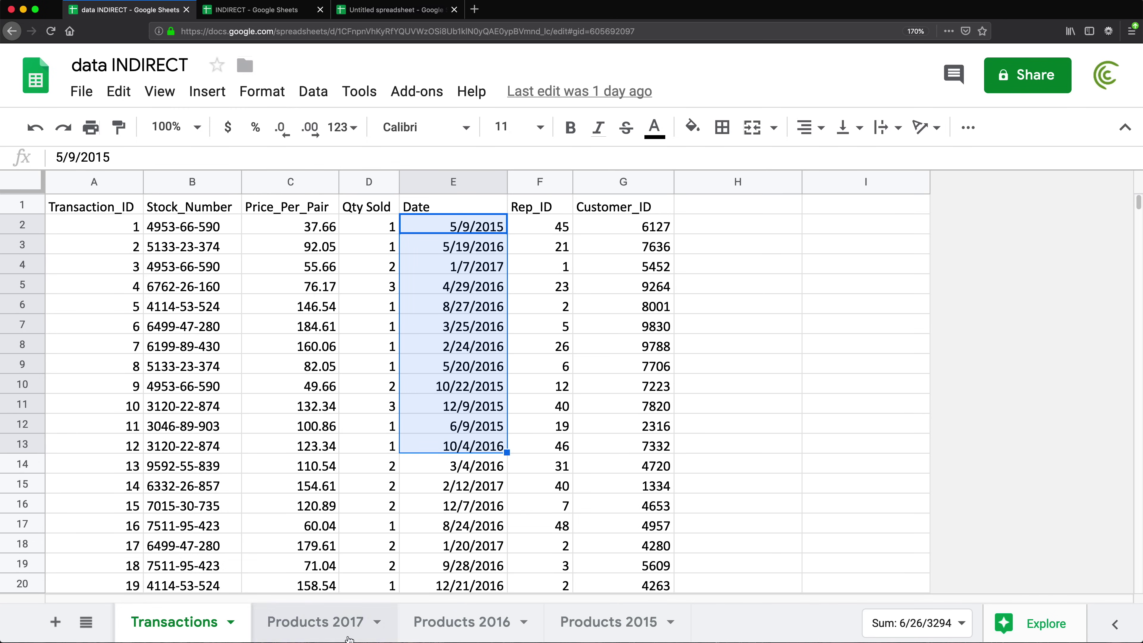
click(316, 627)
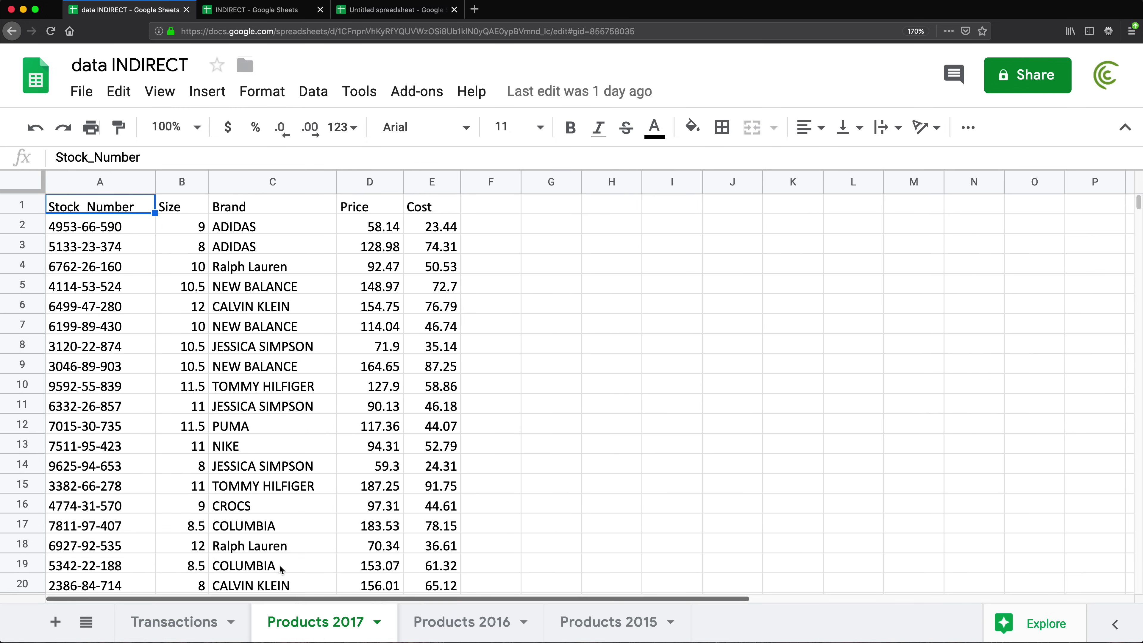
drag(417, 229, 395, 291)
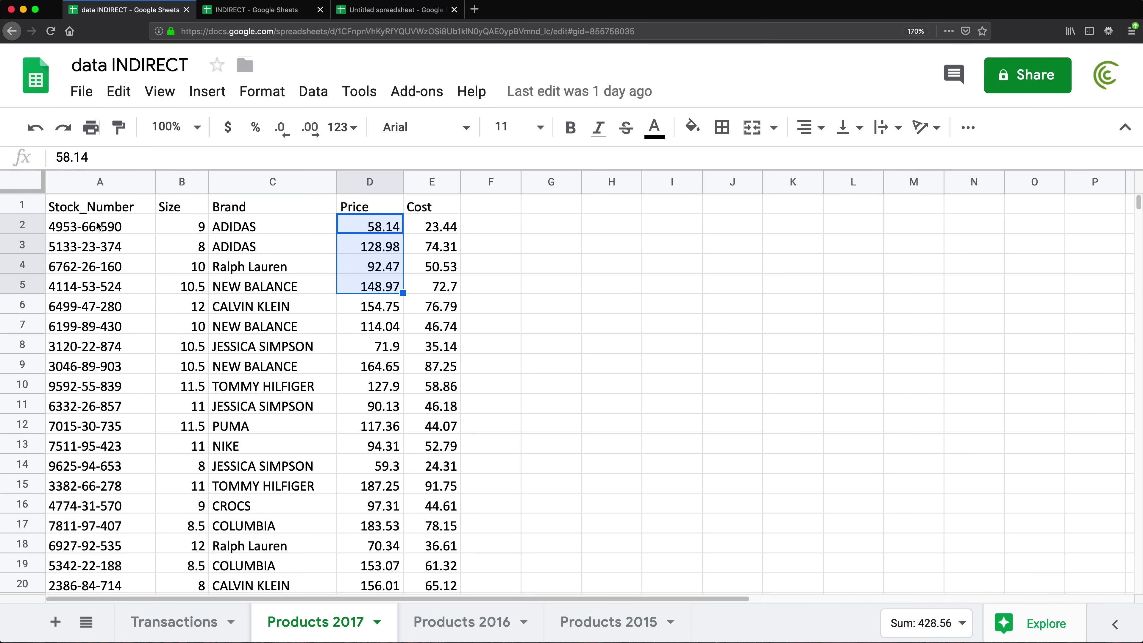
drag(96, 227, 109, 406)
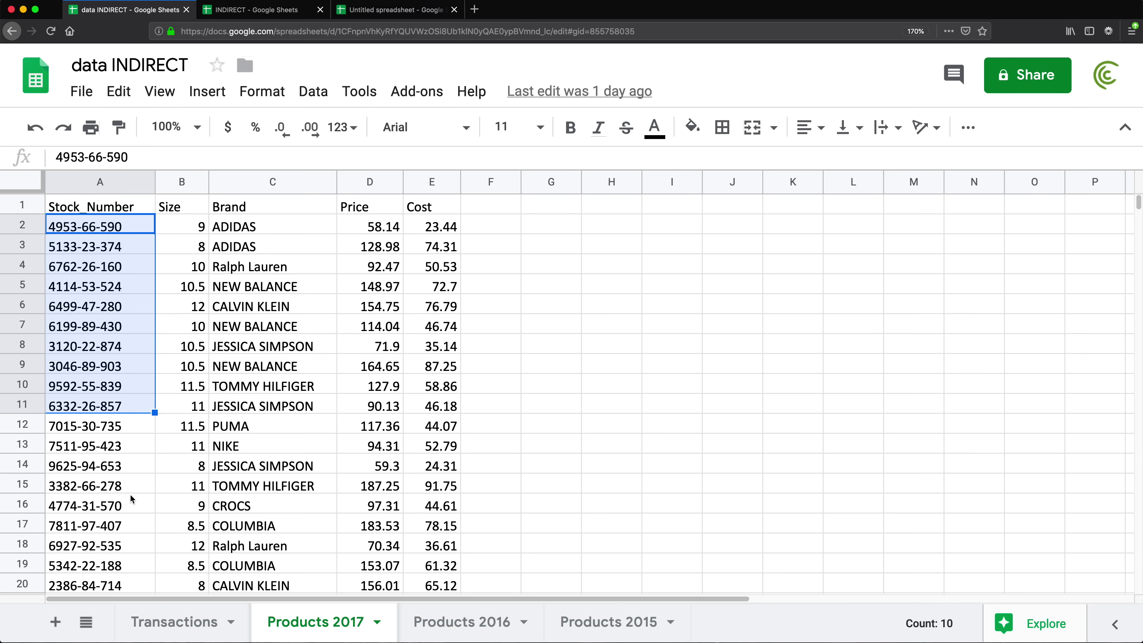
click(169, 630)
drag(174, 227, 184, 468)
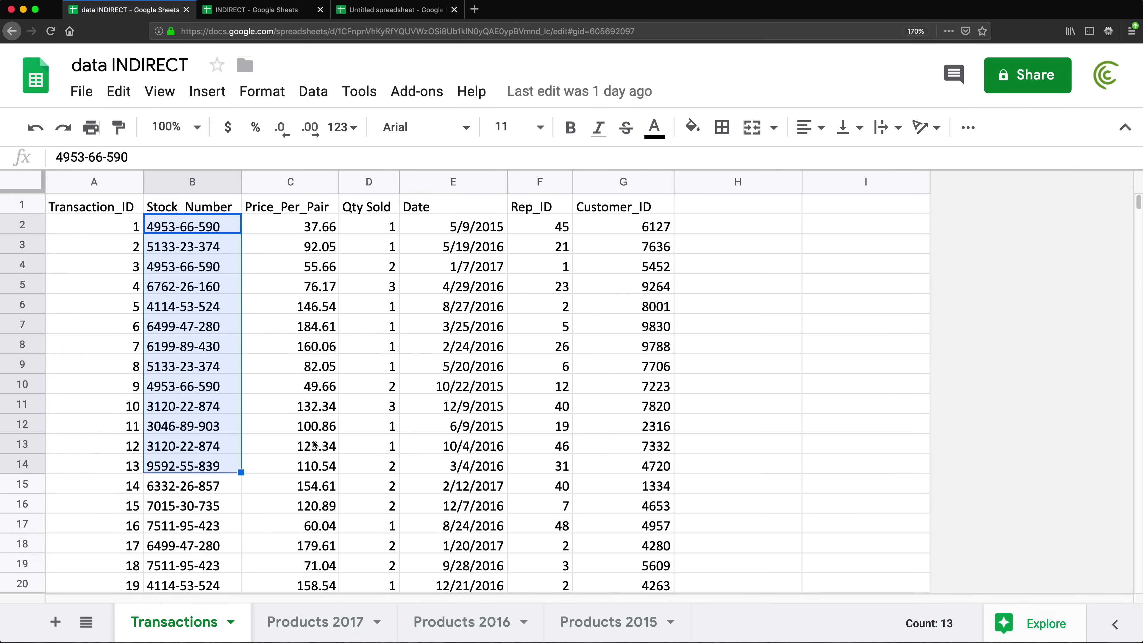
Compare the cost of stock number 4953-66-590 across the Products 2017, Products 2016 and Products 2015 sheets.
click(329, 616)
drag(430, 231, 435, 504)
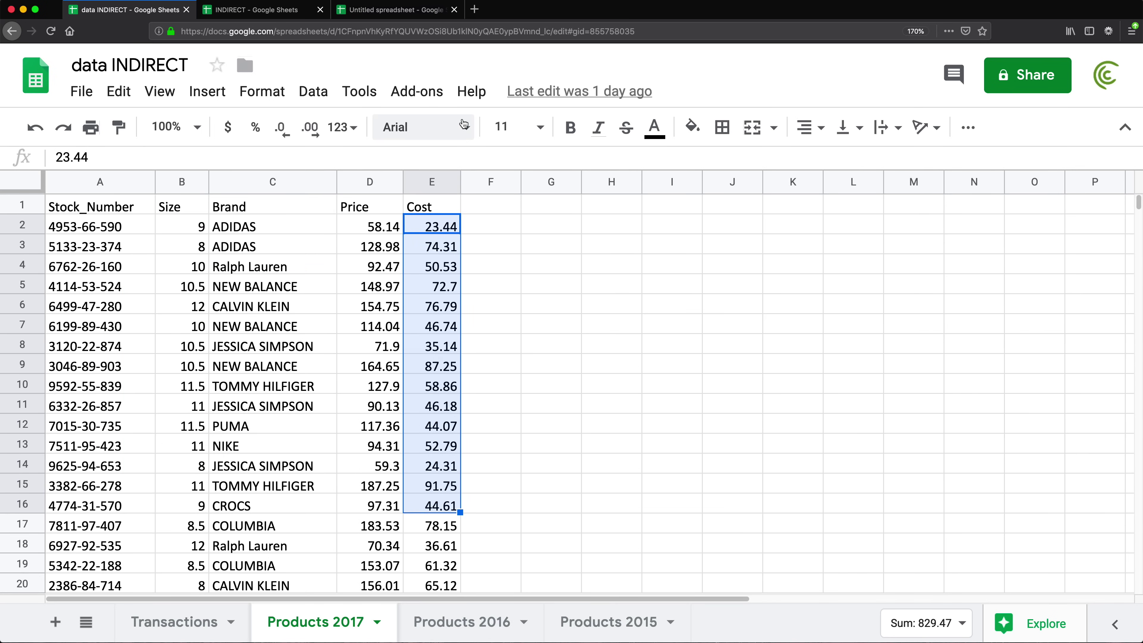
click(441, 234)
key(super+Left)
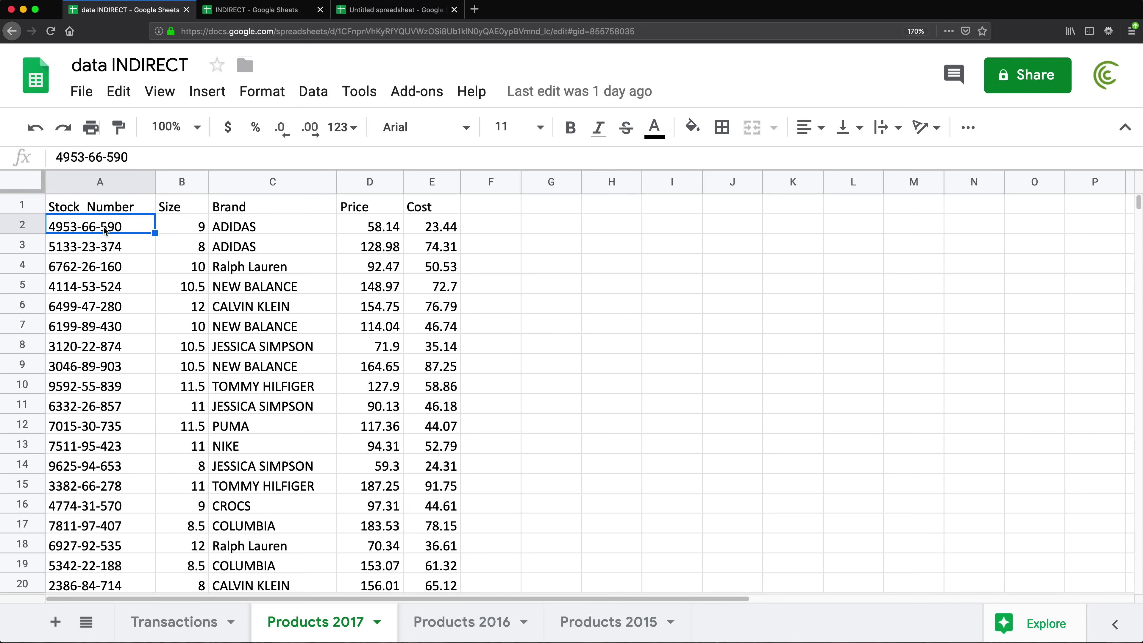
key(super+Right)
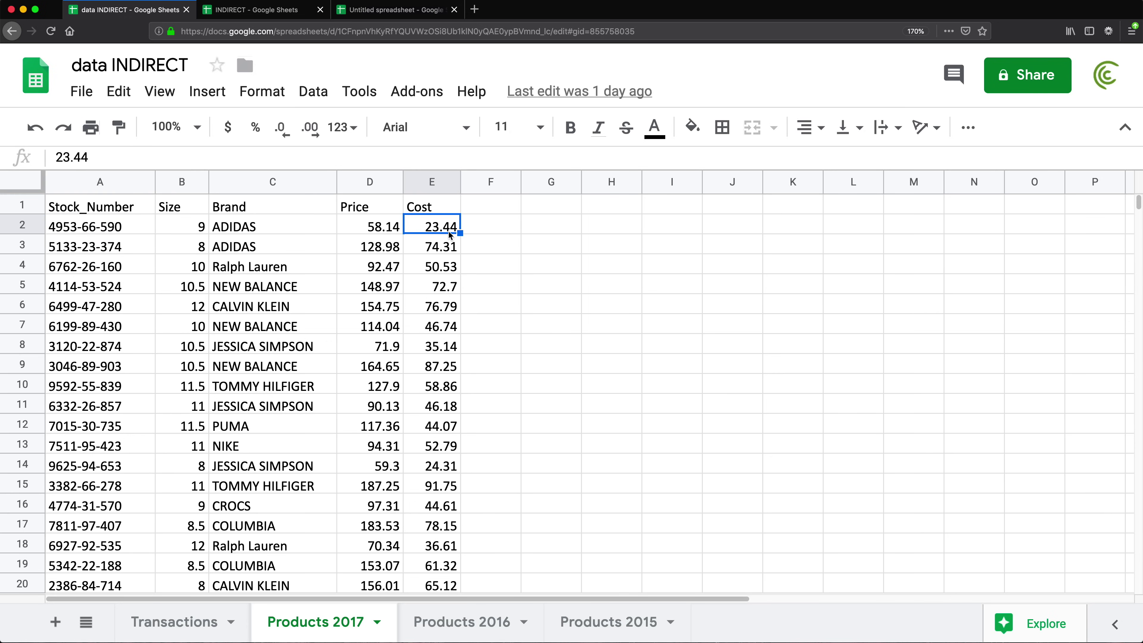
click(463, 622)
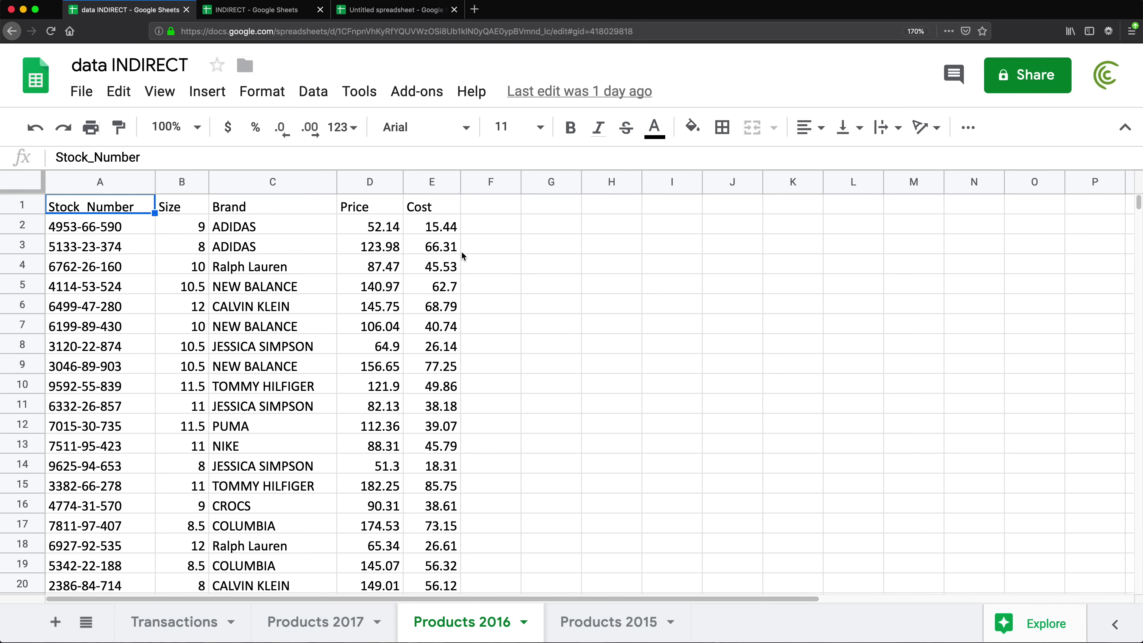
click(440, 234)
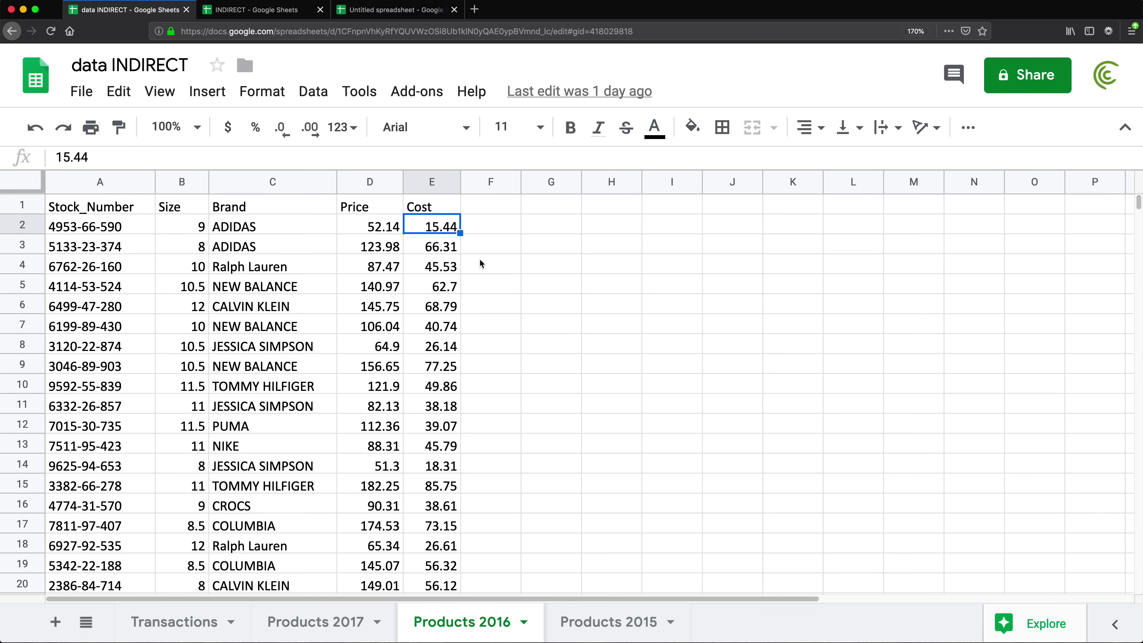
click(593, 619)
click(442, 229)
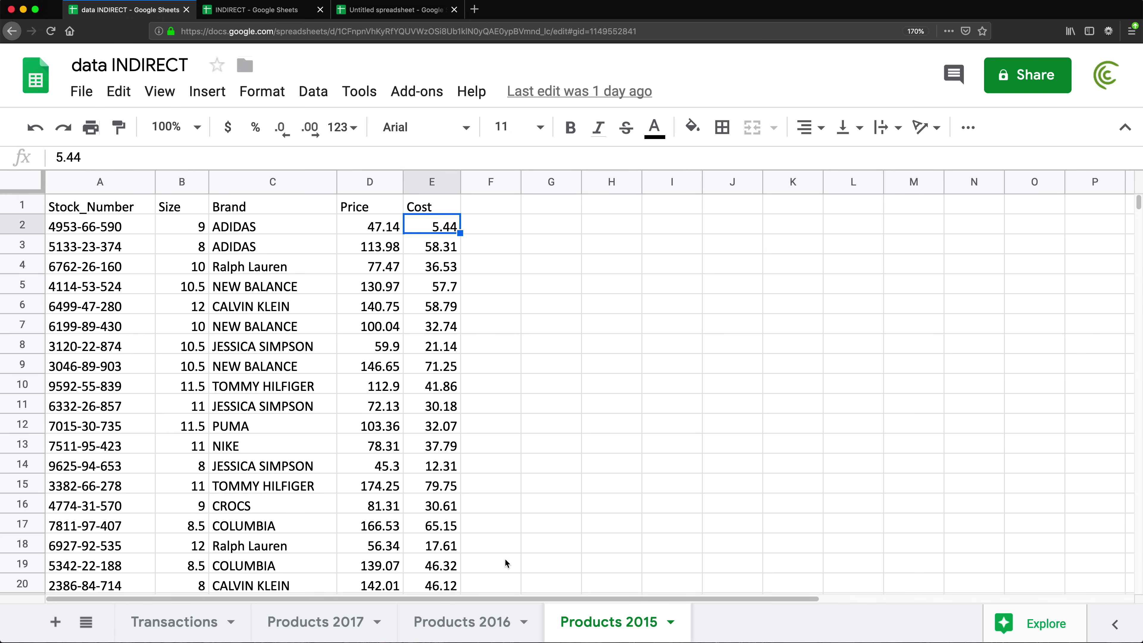
click(337, 639)
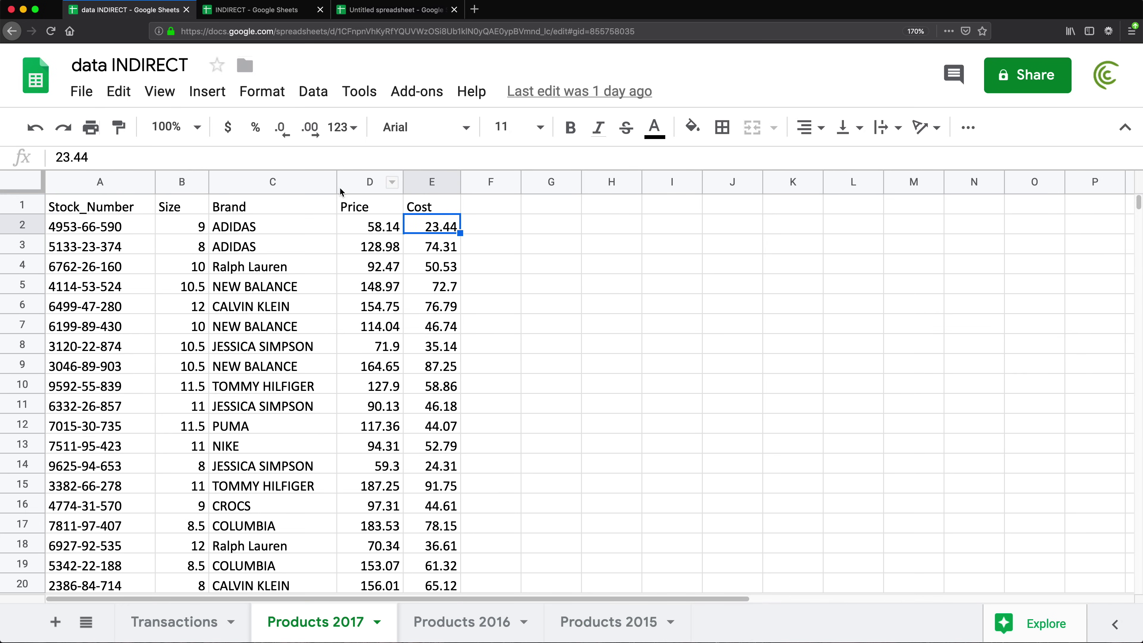
click(88, 231)
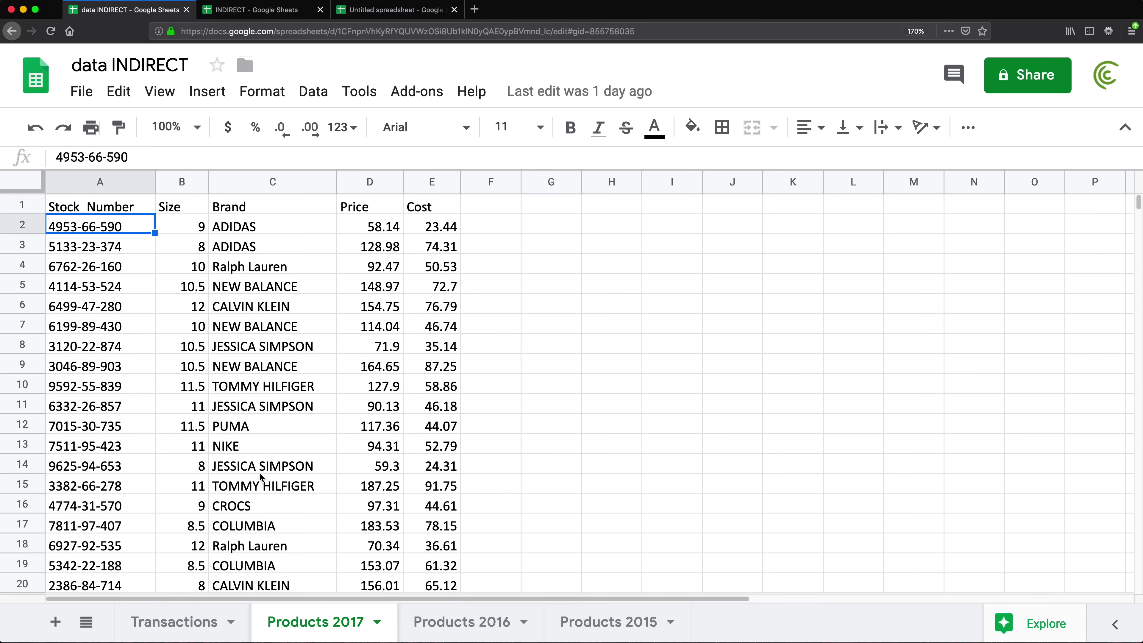
Add the header Cost in H1 of the Transactions sheet.
click(193, 623)
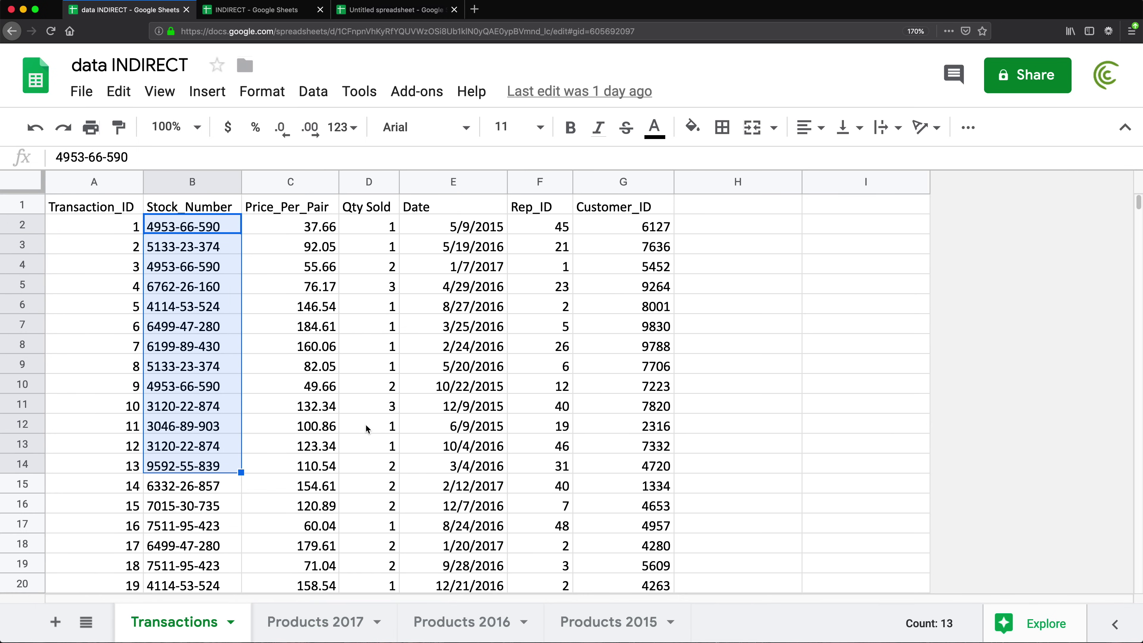
click(701, 208)
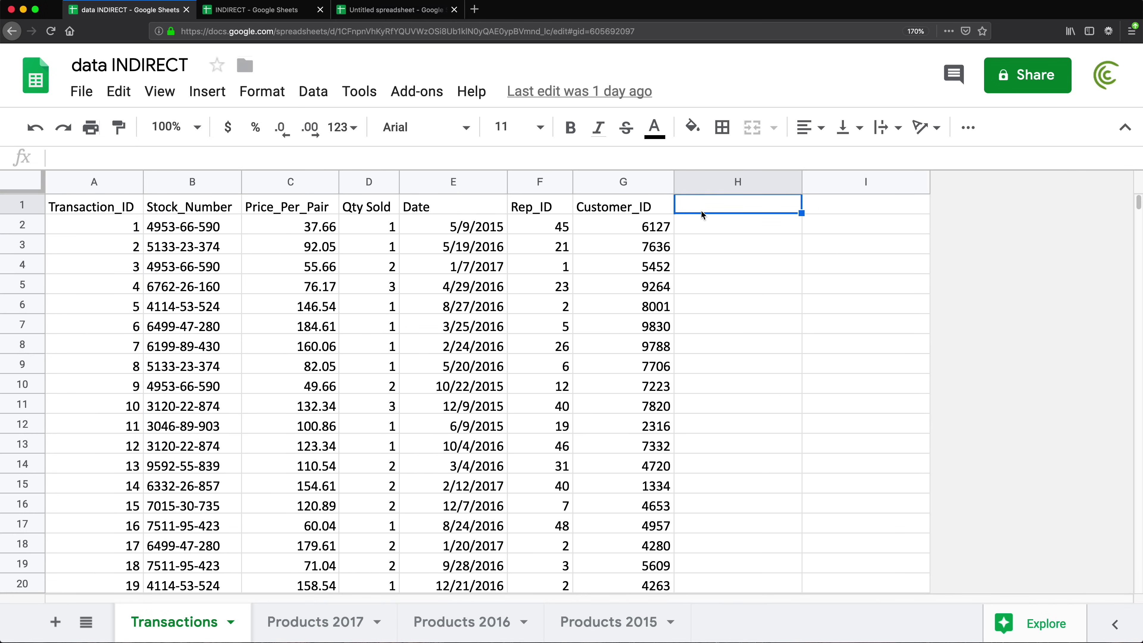
text(Cost)
key(Return)
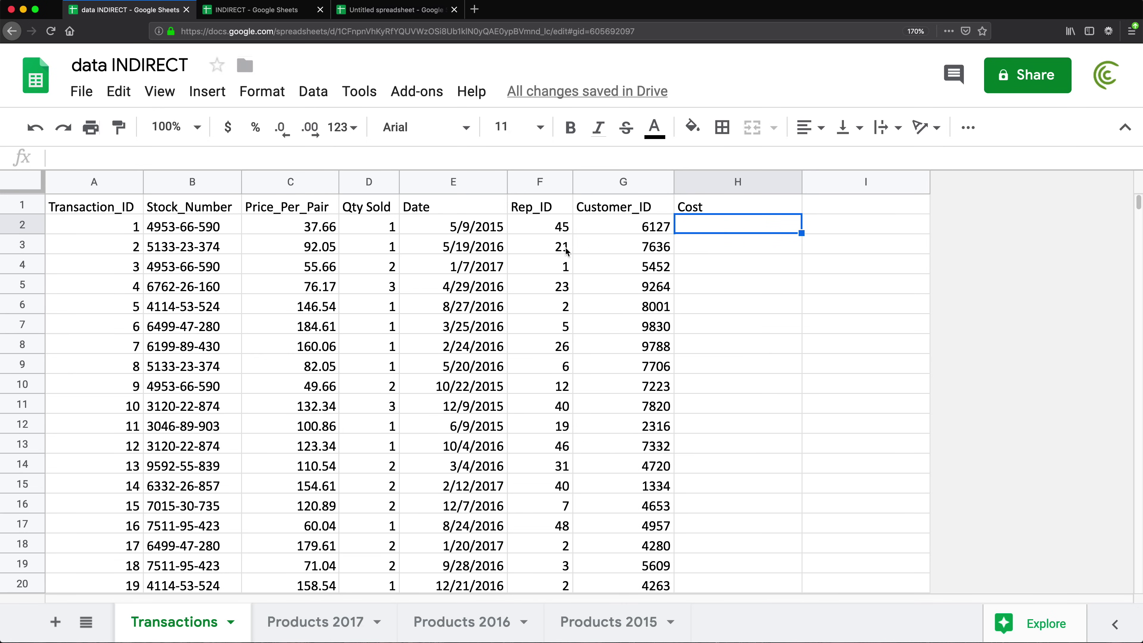
Check the transaction dates in column E and match the first transaction's year to the Products 2015 sheet.
drag(459, 226, 468, 484)
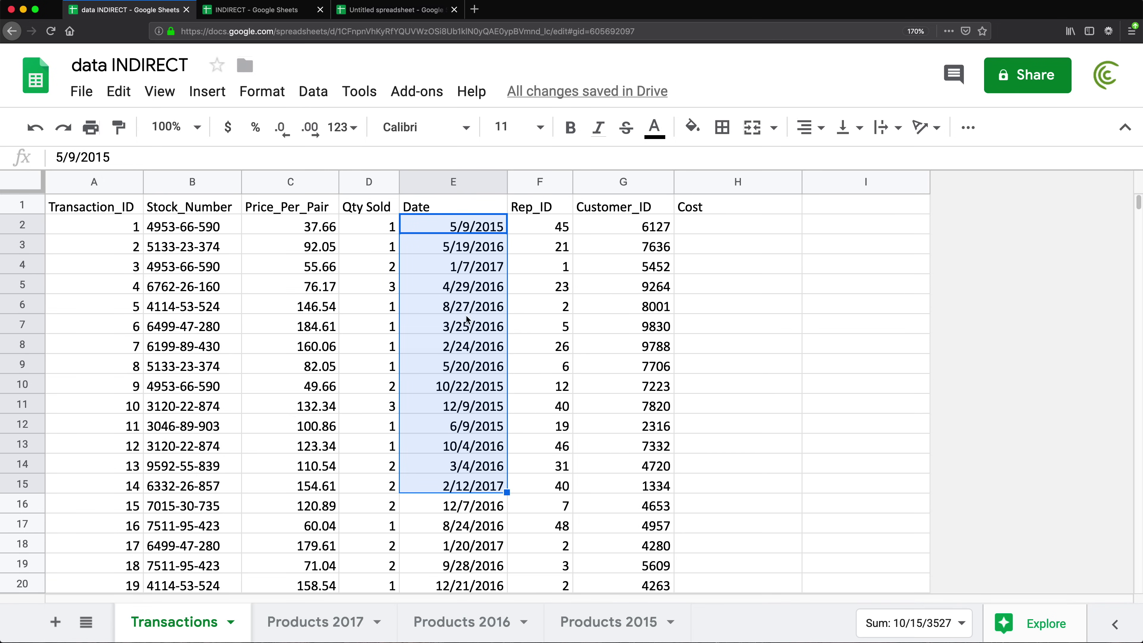
click(482, 229)
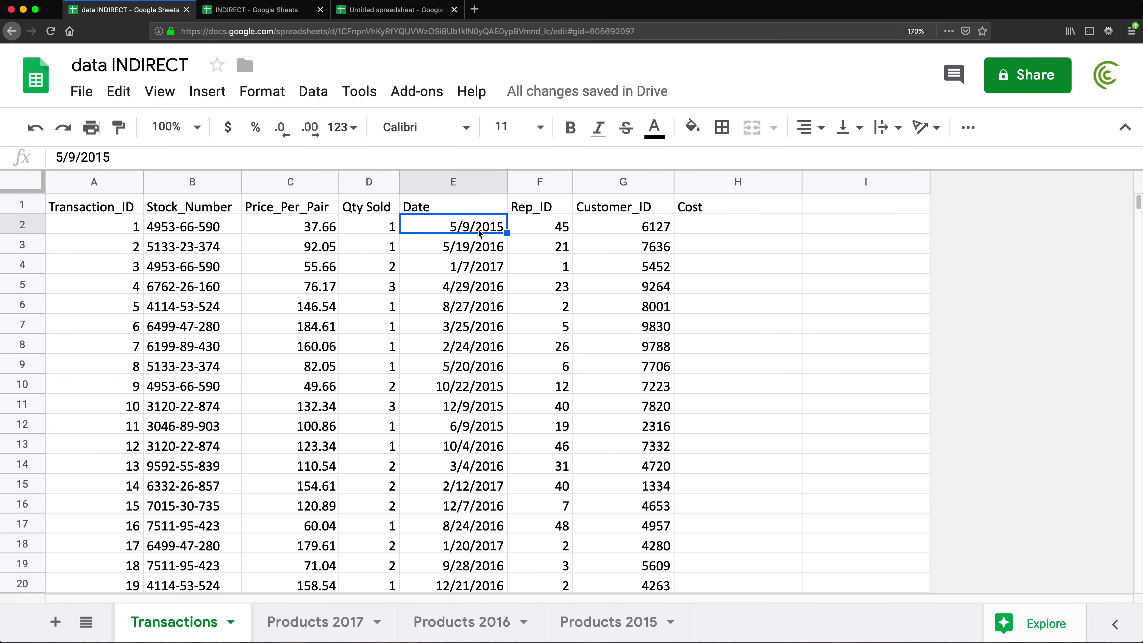
click(601, 628)
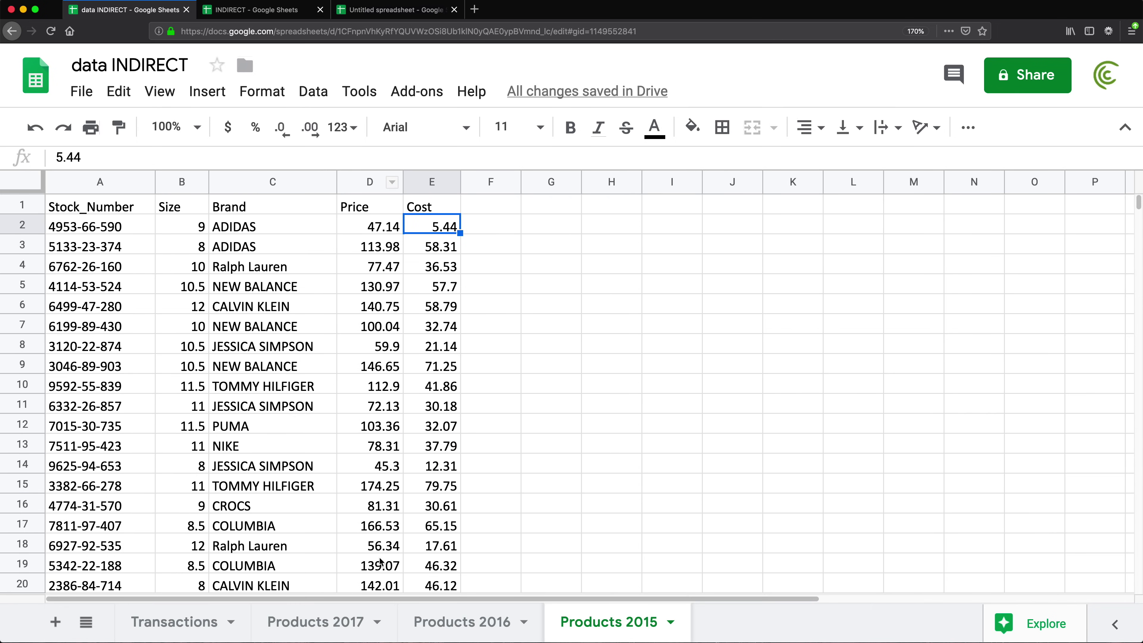
click(167, 629)
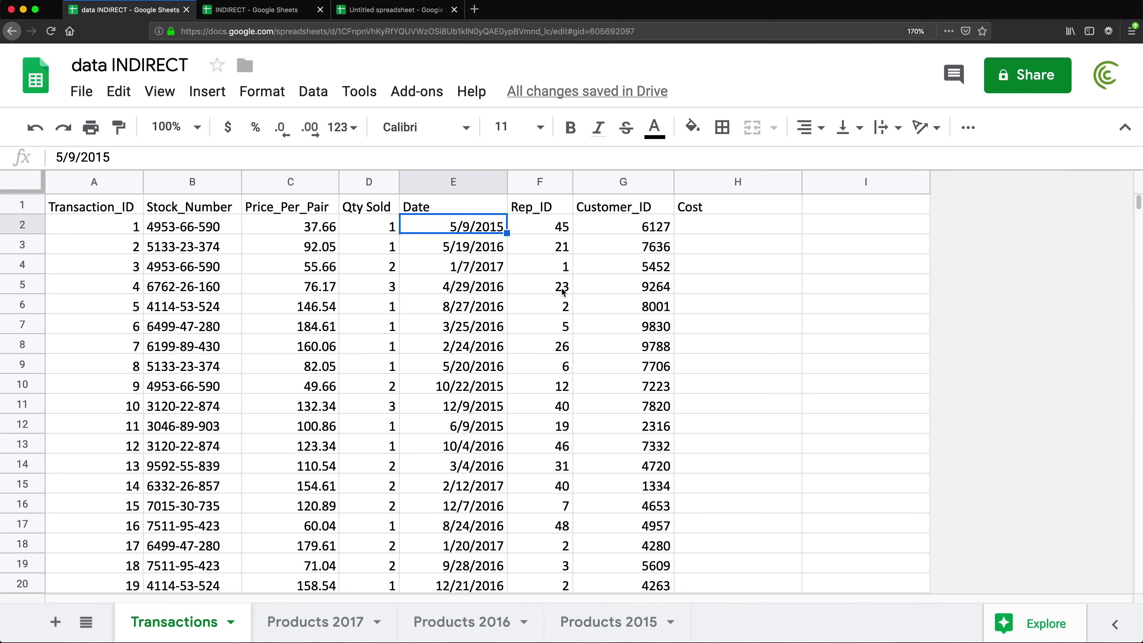
Insert a column directly before Cost in the Transactions sheet and give it the header Year in H1.
click(501, 252)
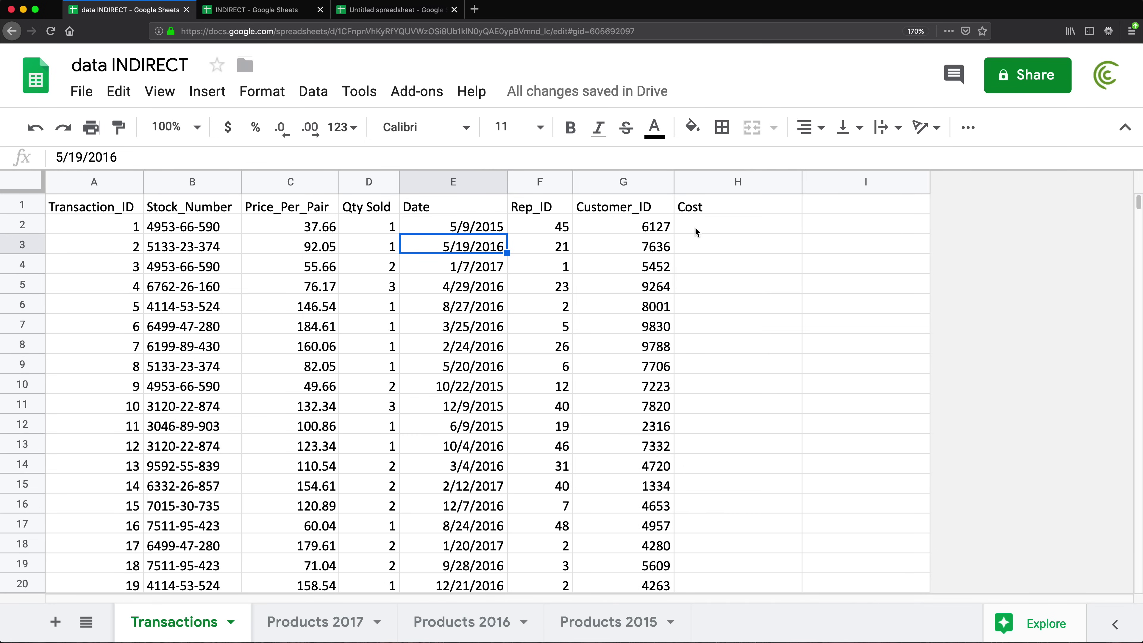
right_click(725, 184)
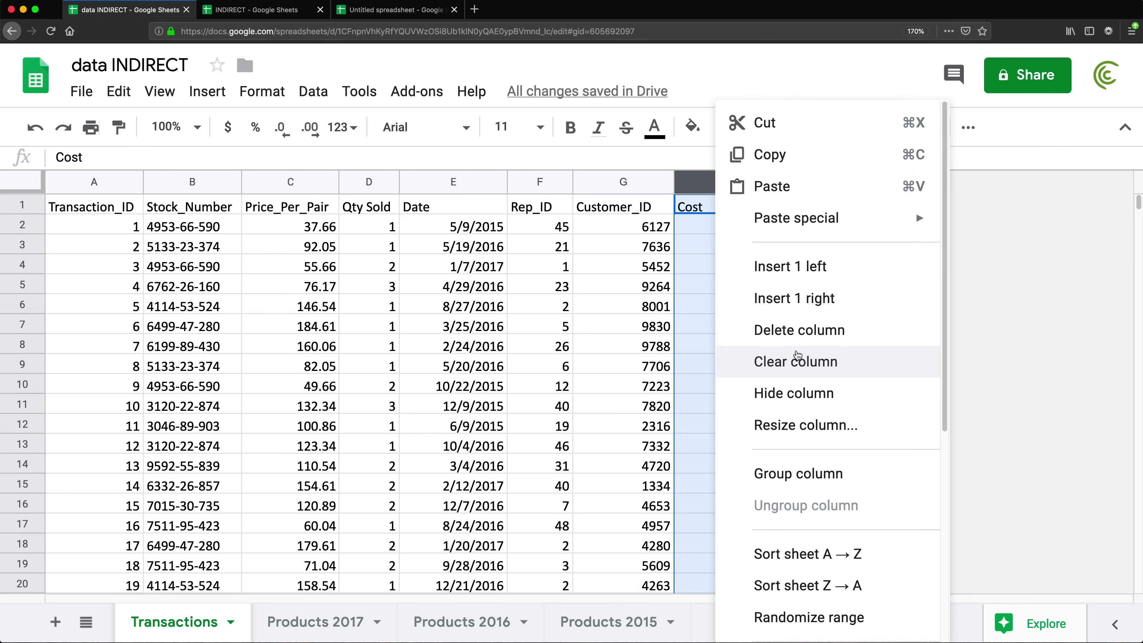
click(741, 266)
click(694, 208)
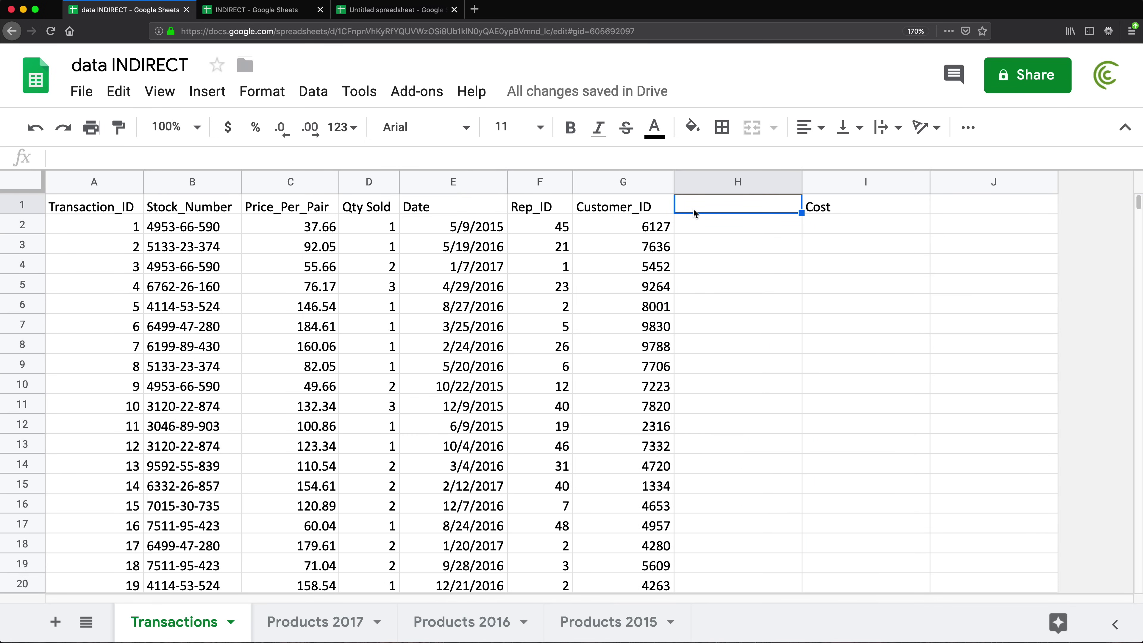
text(Yeatr)
key(Return)
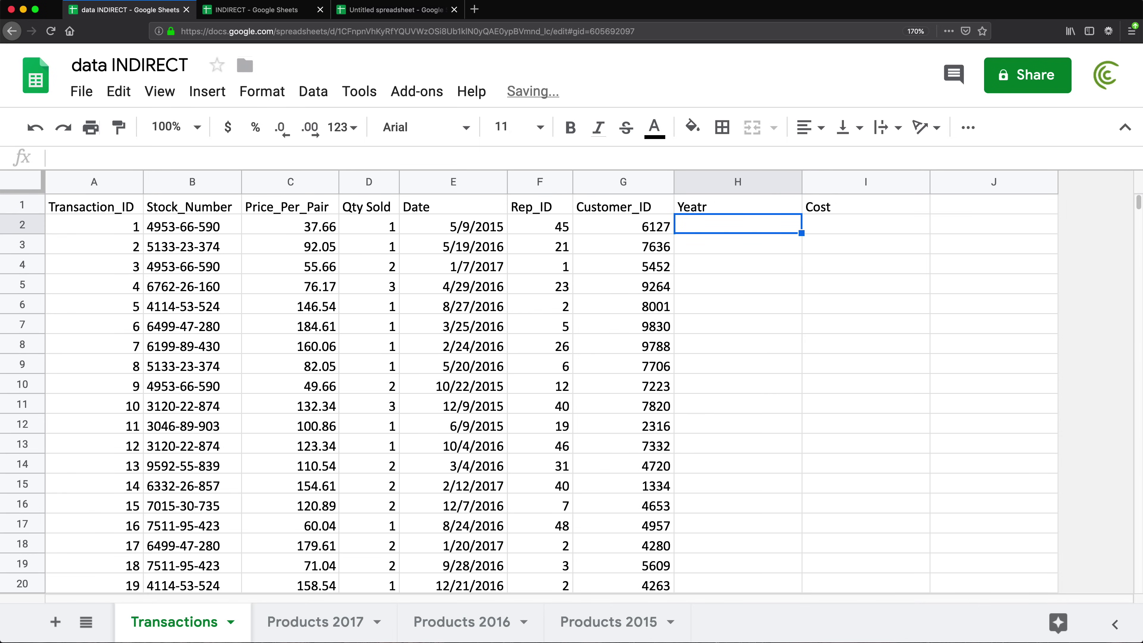
click(738, 204)
text(Y)
key(BackSpace)
text(Yea)
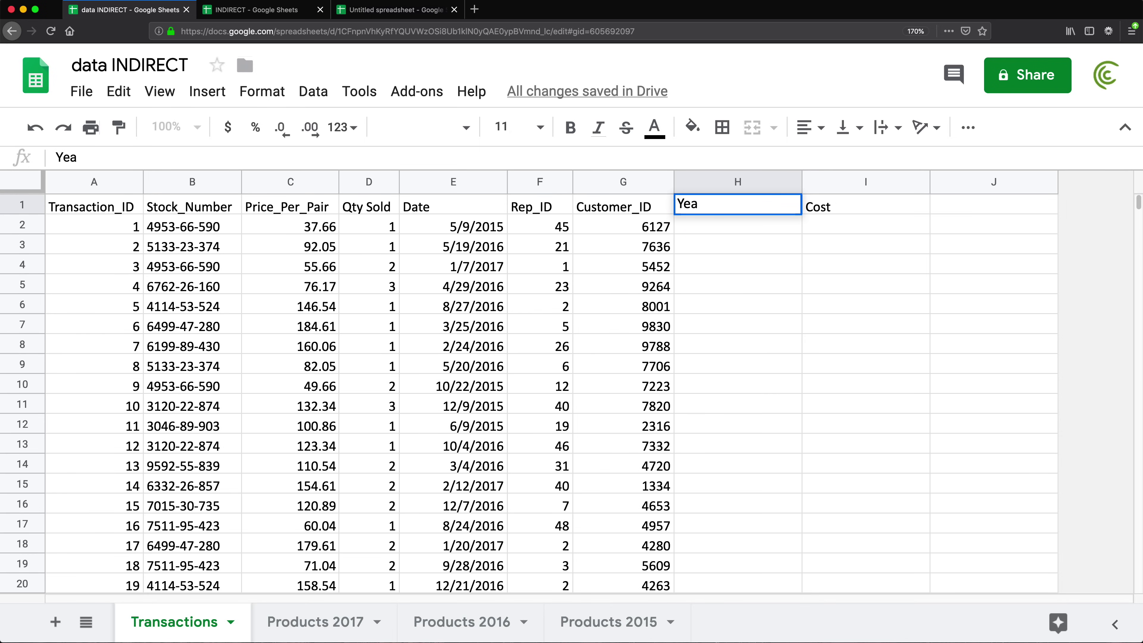
text(tr)
key(Return)
Extract the transaction year in H2 with =YEAR(E2) and fill the formula down the Year column.
text(=YEAR()
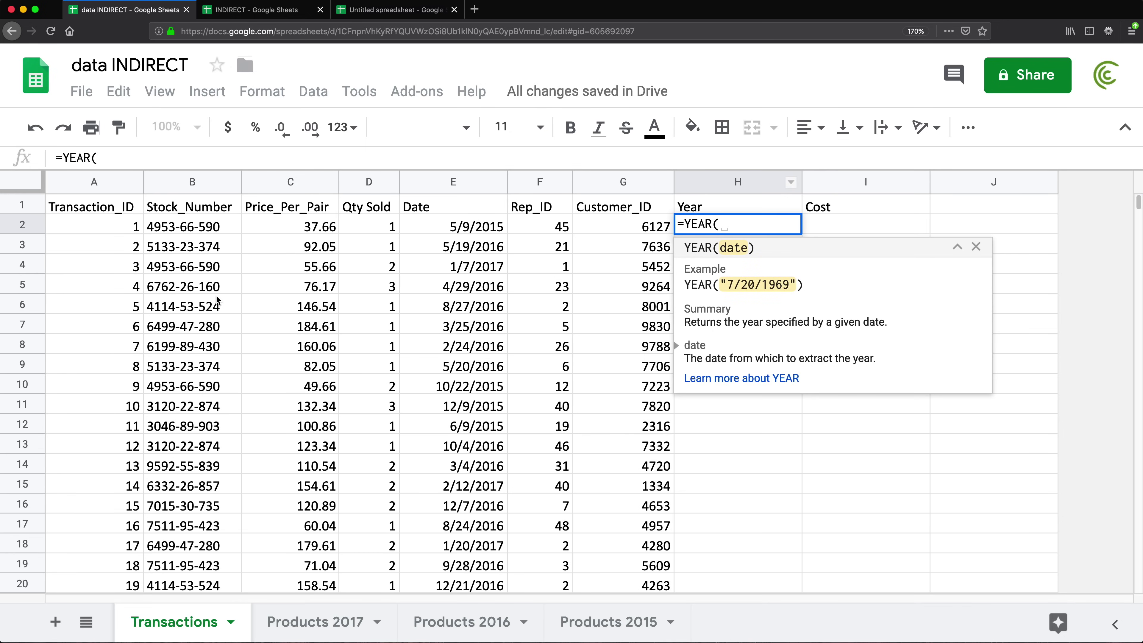
click(454, 230)
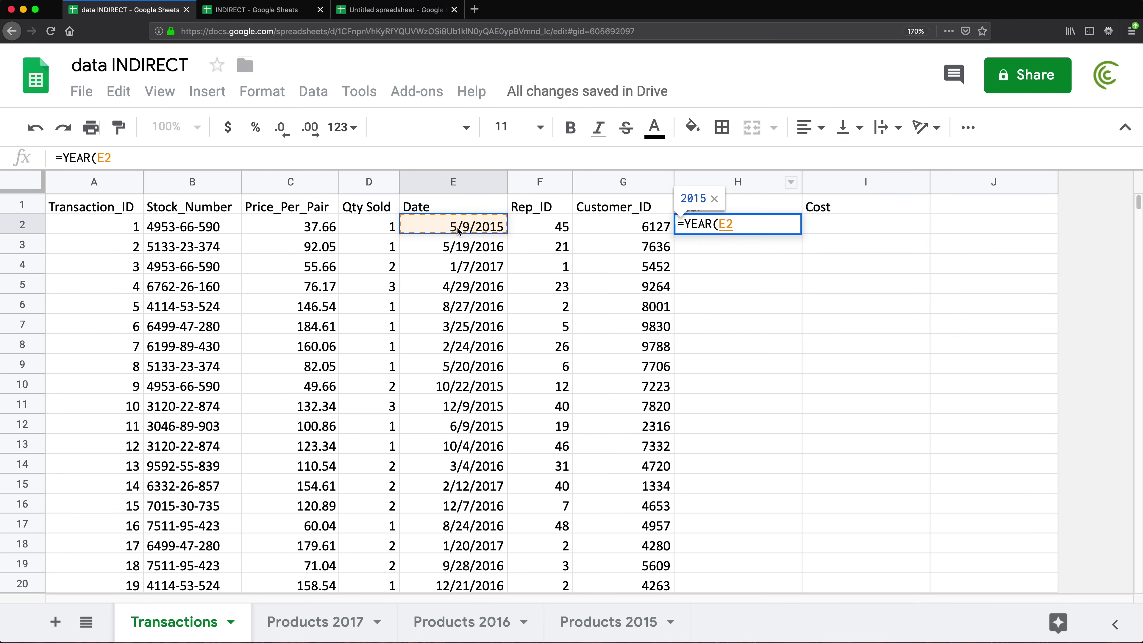
text())
key(Return)
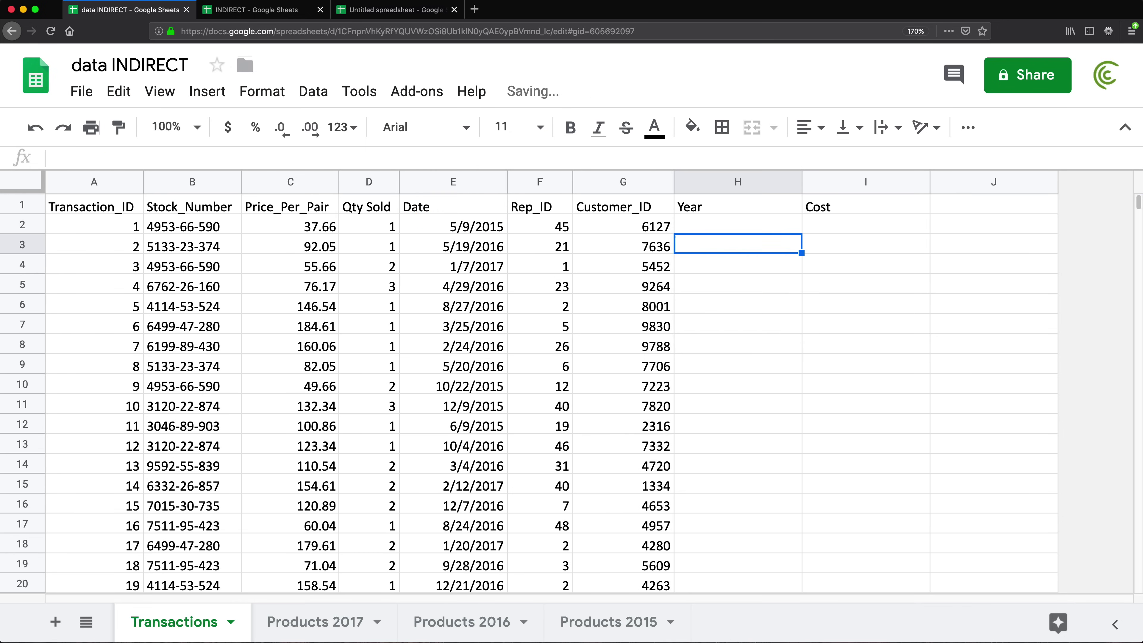
click(798, 230)
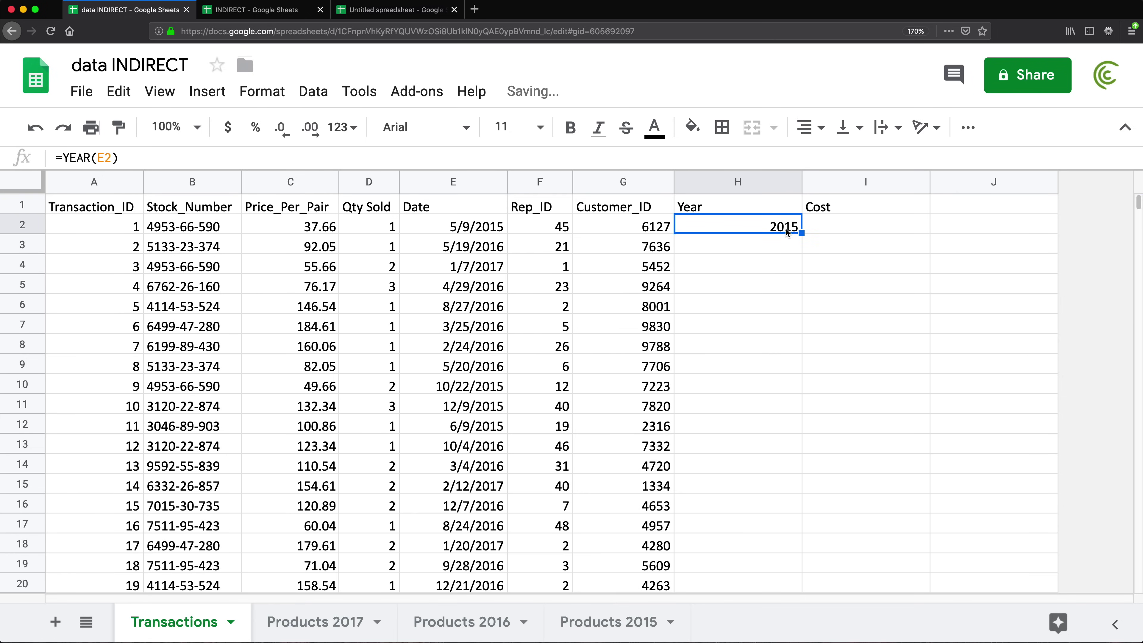
double_click(801, 232)
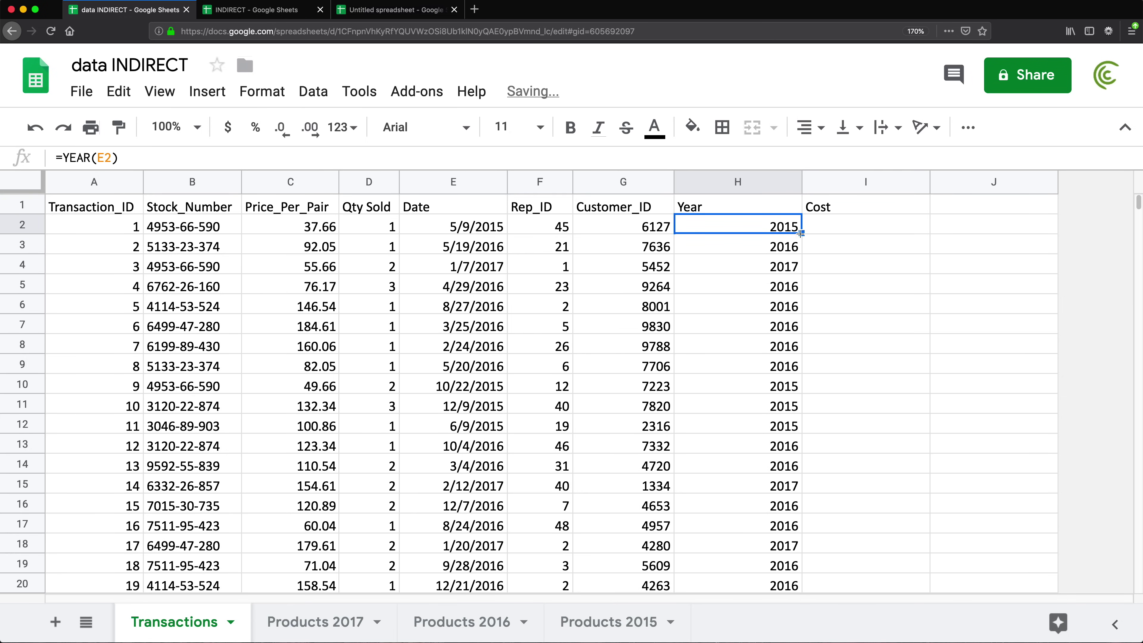
click(742, 245)
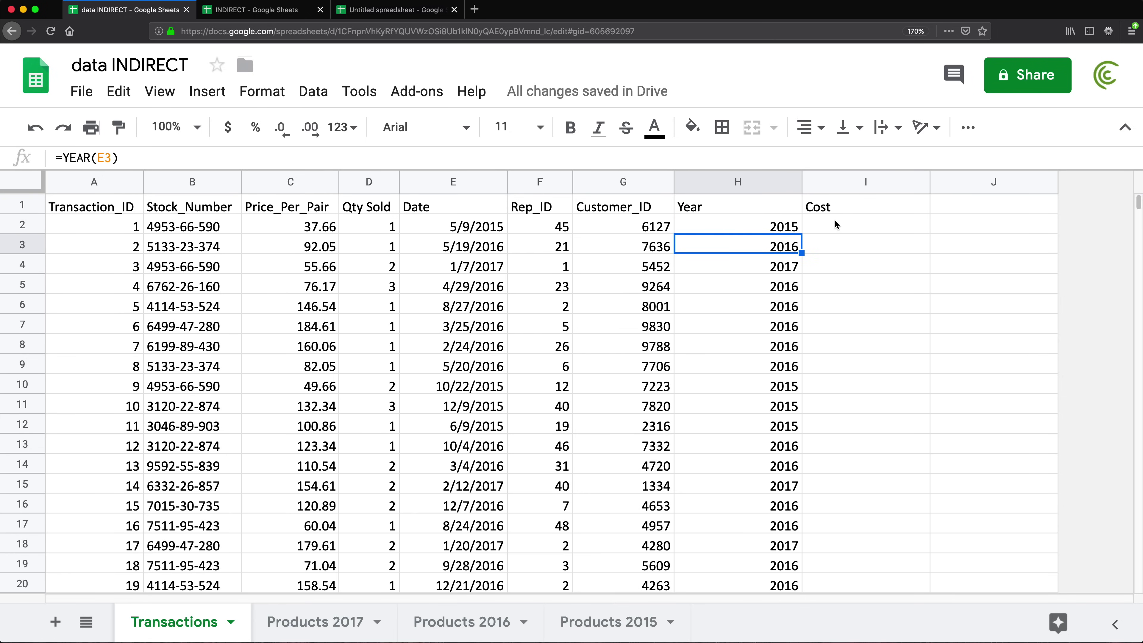
Start a VLOOKUP in I2 with search key B2 and the absolute range 'Products 2017'!$A$2:$E$25.
click(825, 229)
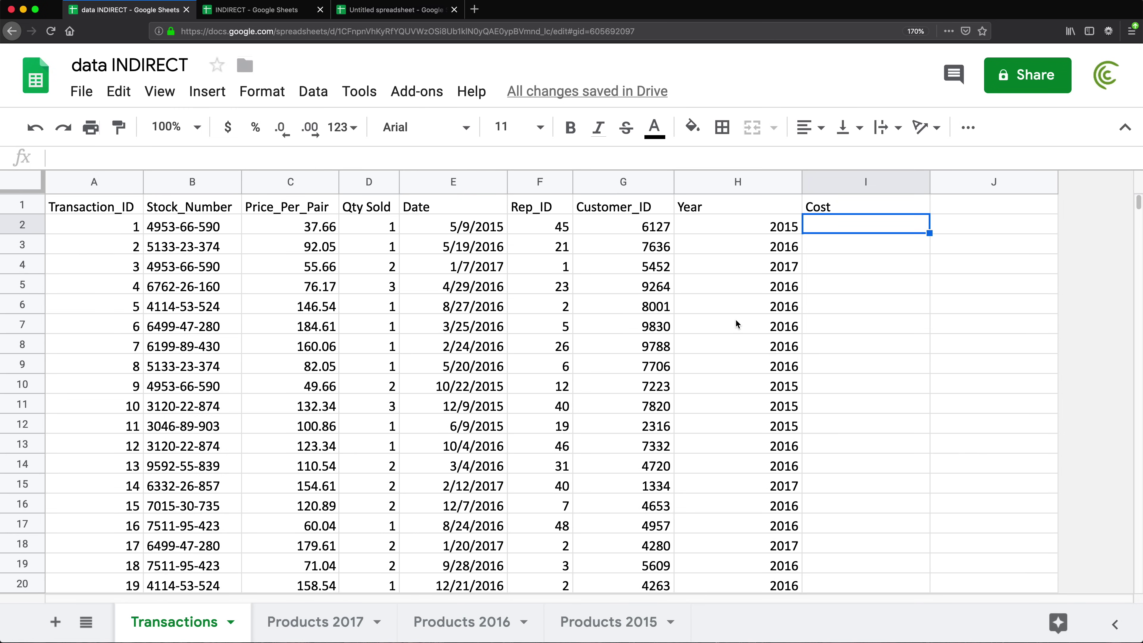
text(=vl)
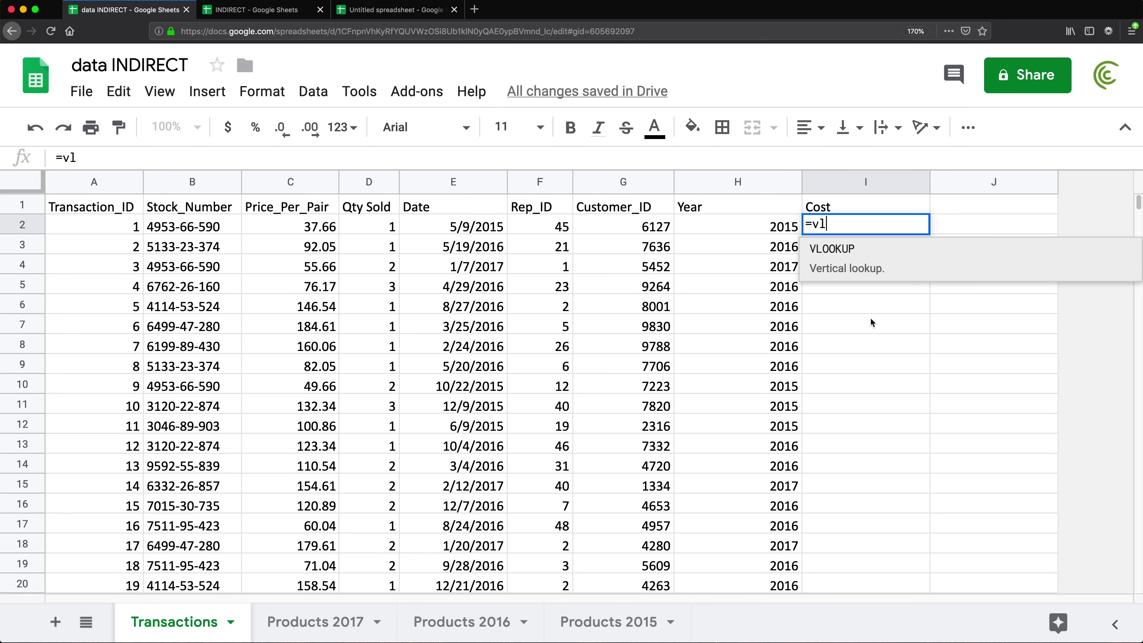
key(Tab)
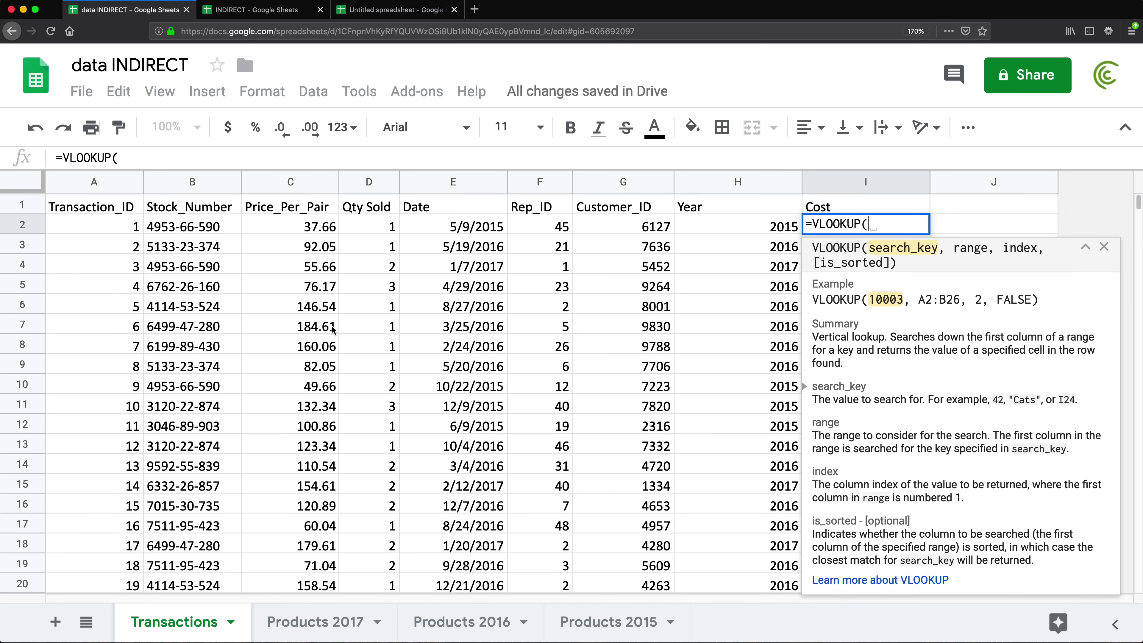
click(187, 232)
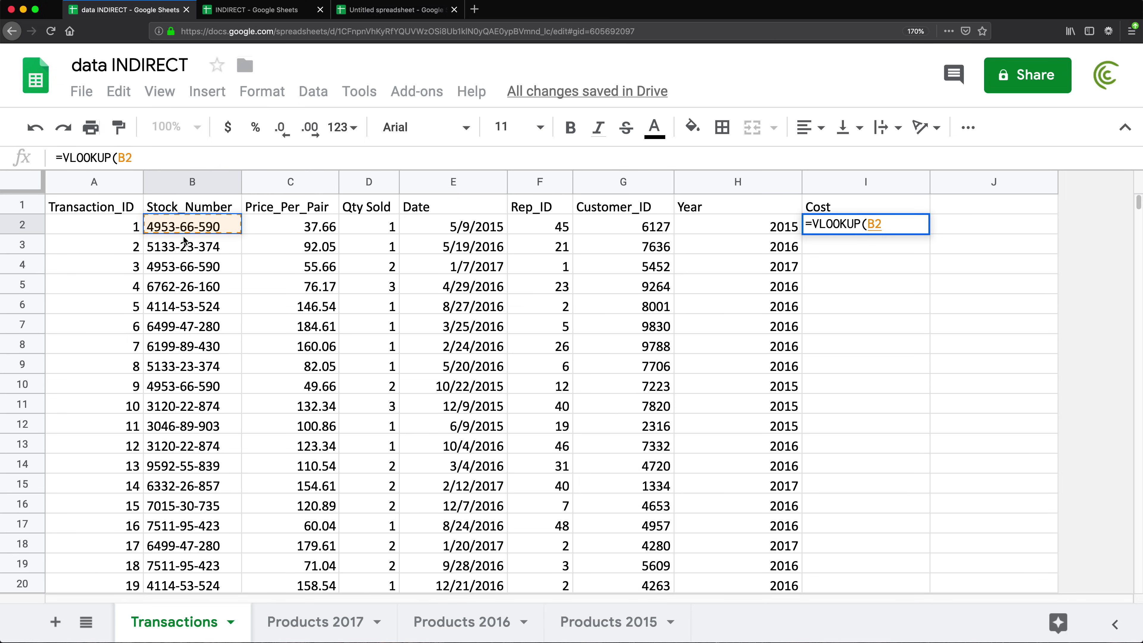
text(,)
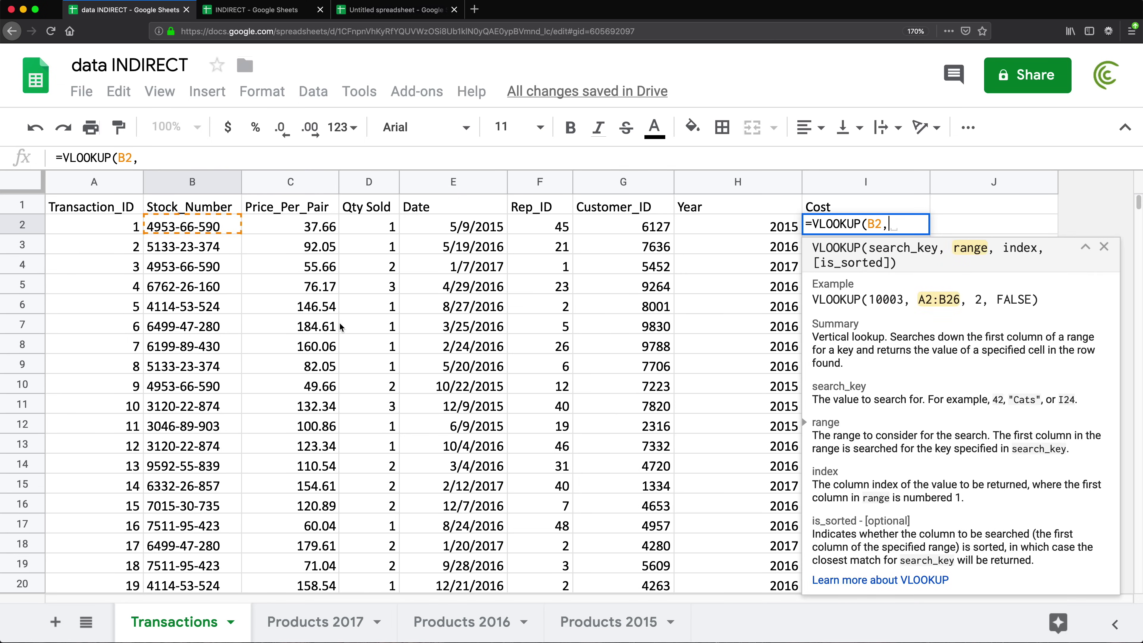
click(329, 626)
drag(79, 225, 429, 253)
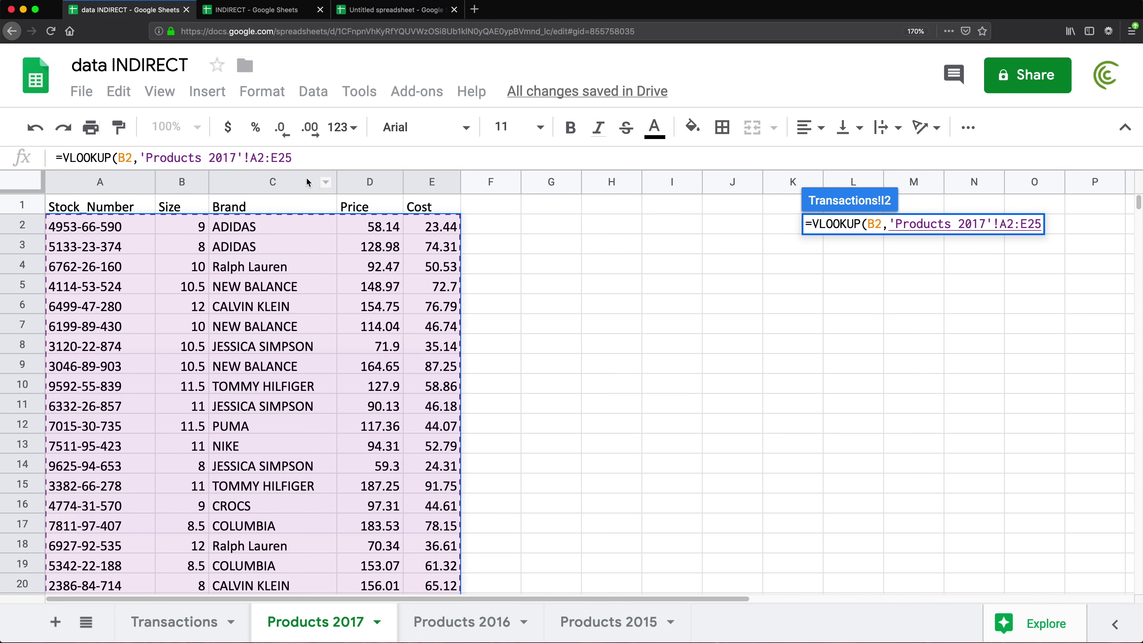
key(F4)
text(,)
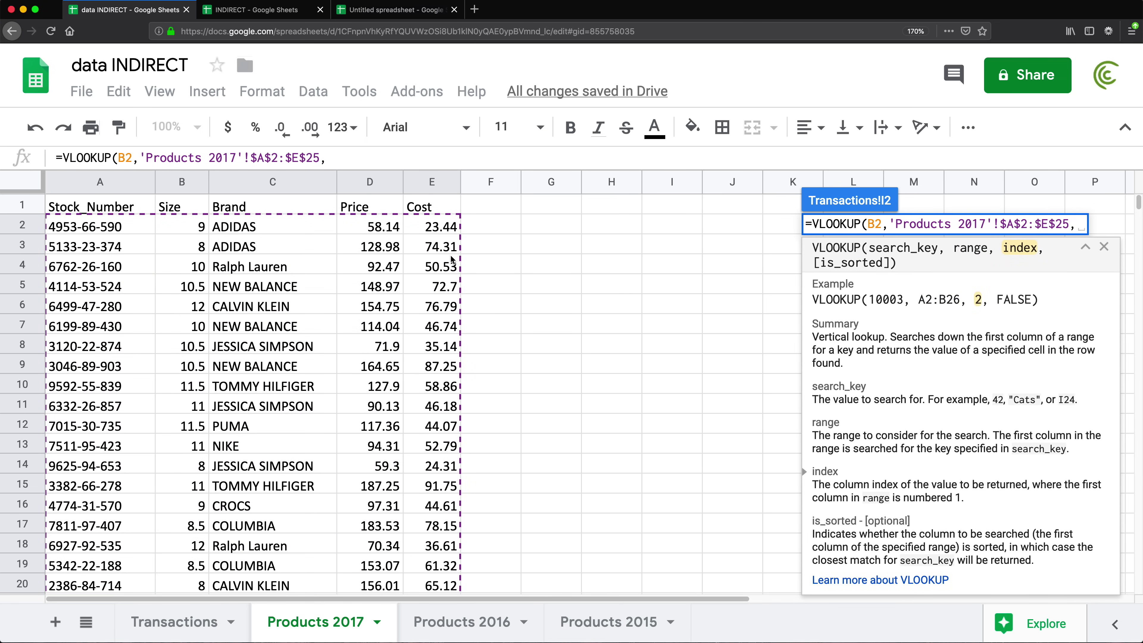
Complete the VLOOKUP with column index 5 and is_sorted 0, and fill it down the Cost column.
text(5,)
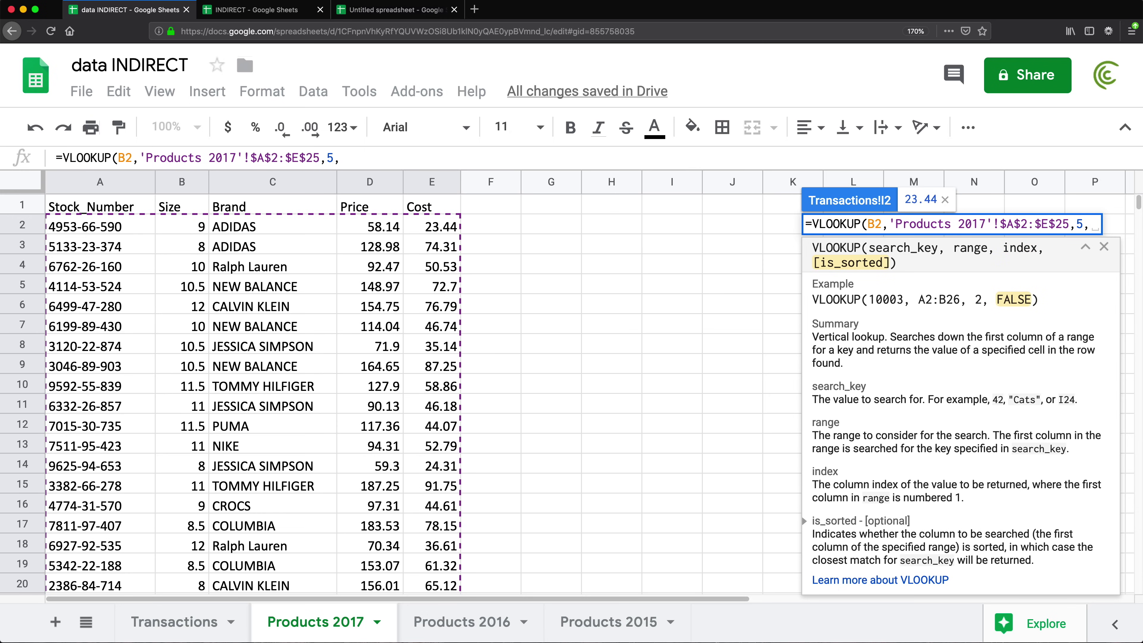
text(0)
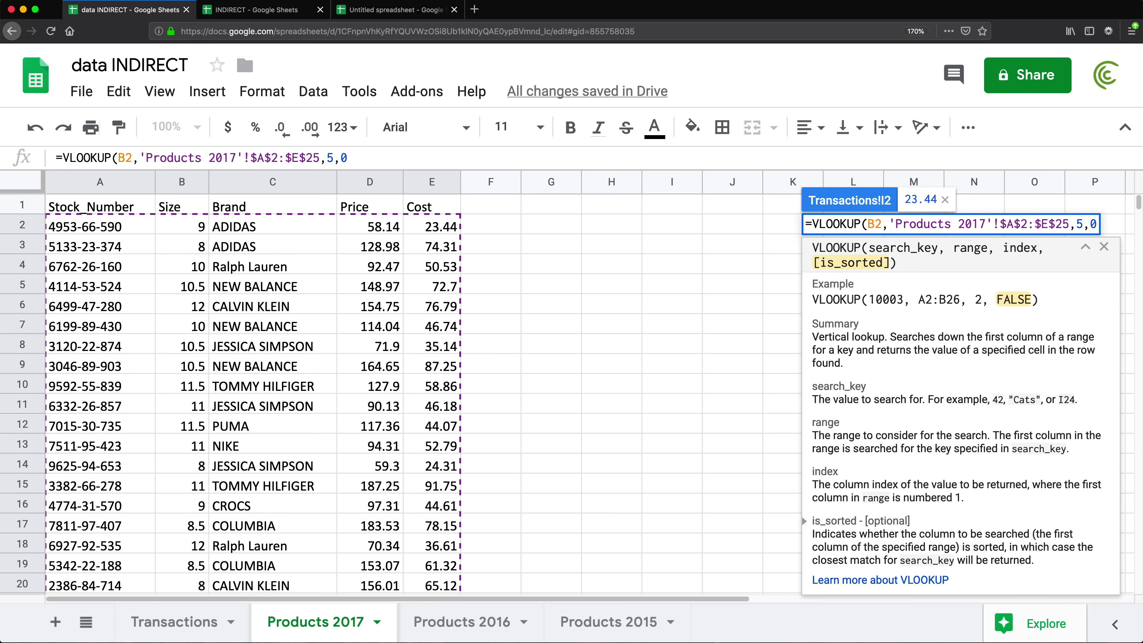
text())
key(Return)
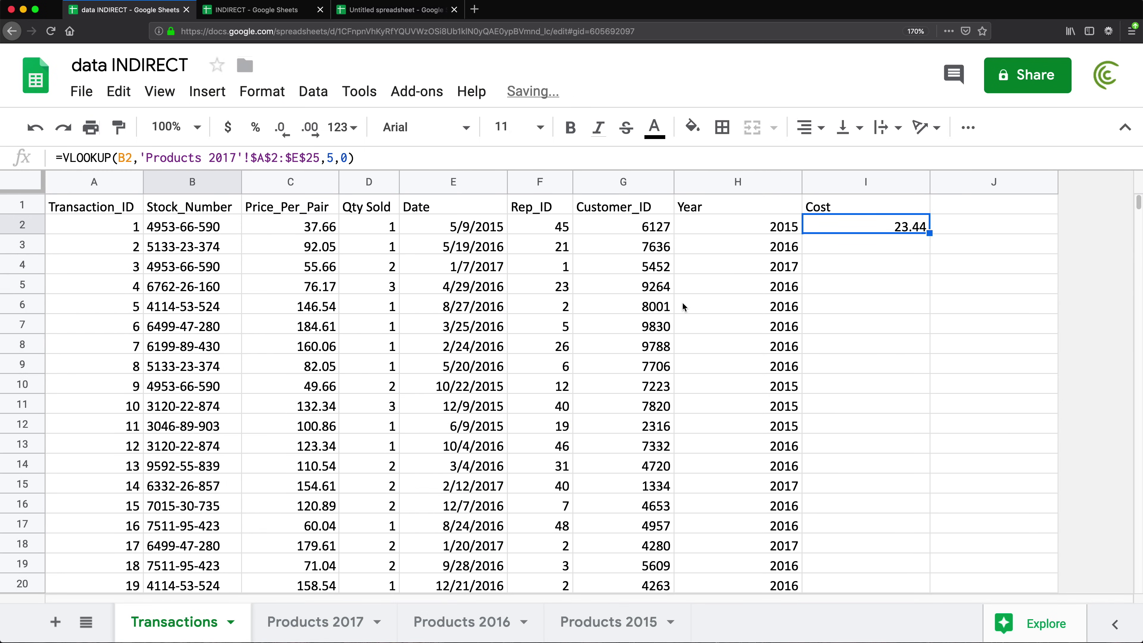
double_click(930, 233)
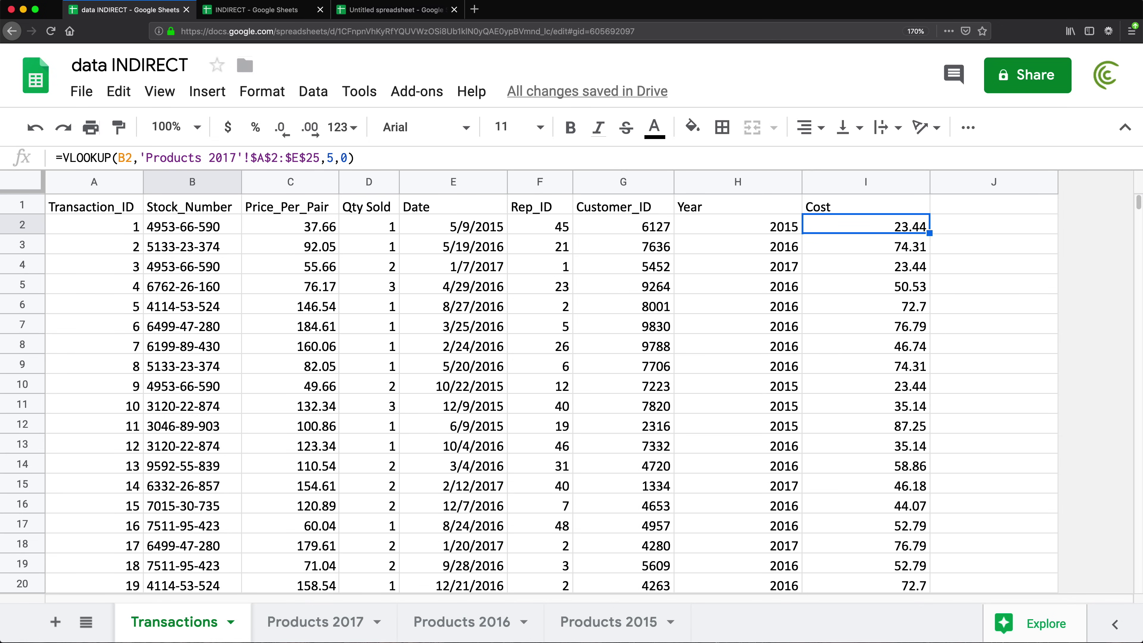
Make the lookup range in I2 open-ended by shortening it to 'Products 2017'!$A$2:$E.
click(316, 634)
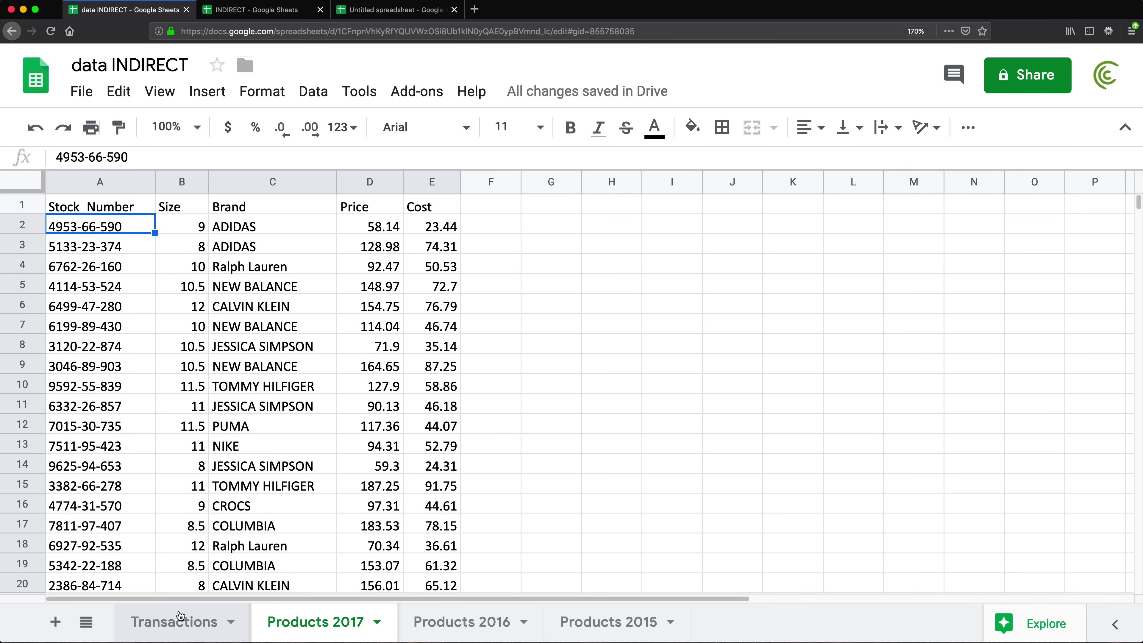
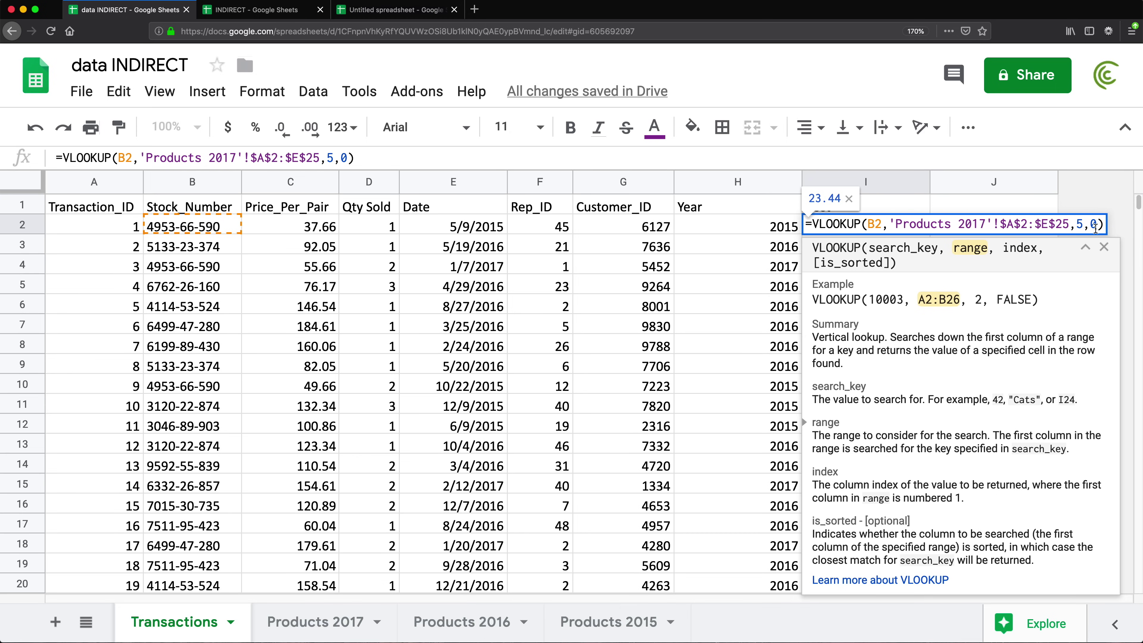
key(BackSpace)
key(BackSpace)
key(BackSpace)
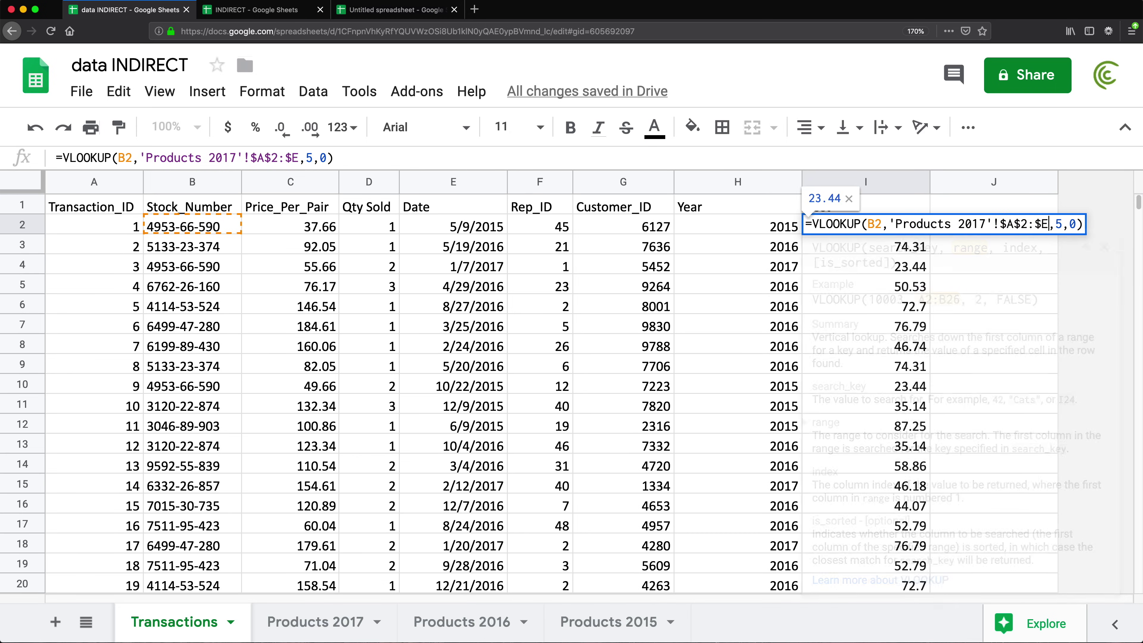
key(Return)
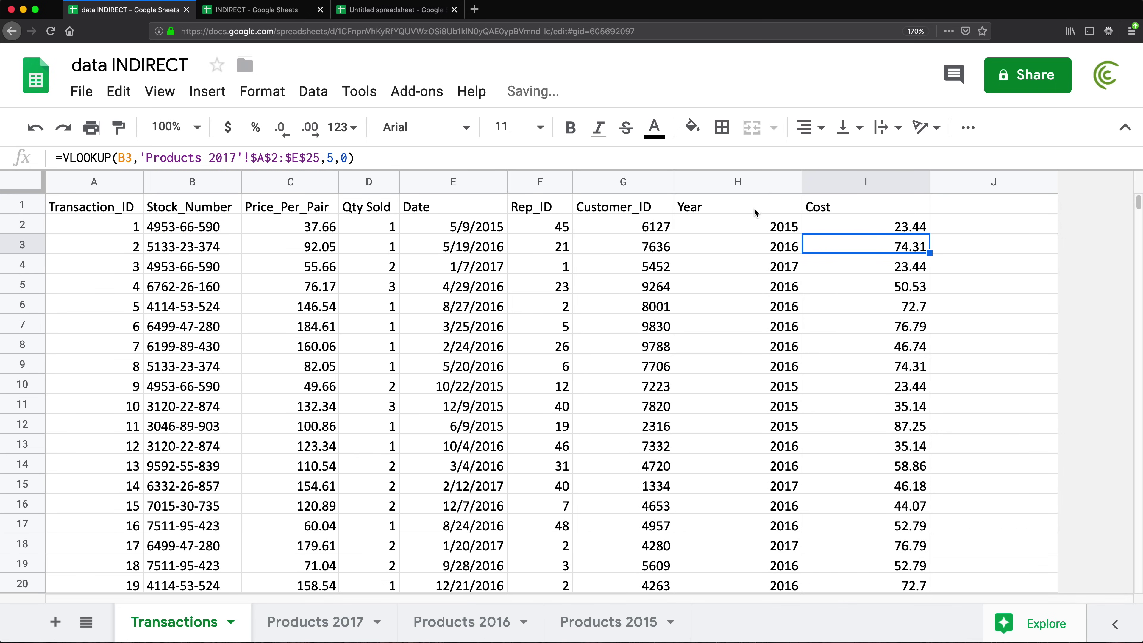
Examine the sheet name, year and cell range parts of the VLOOKUP range in I2 without changing the formula.
double_click(878, 224)
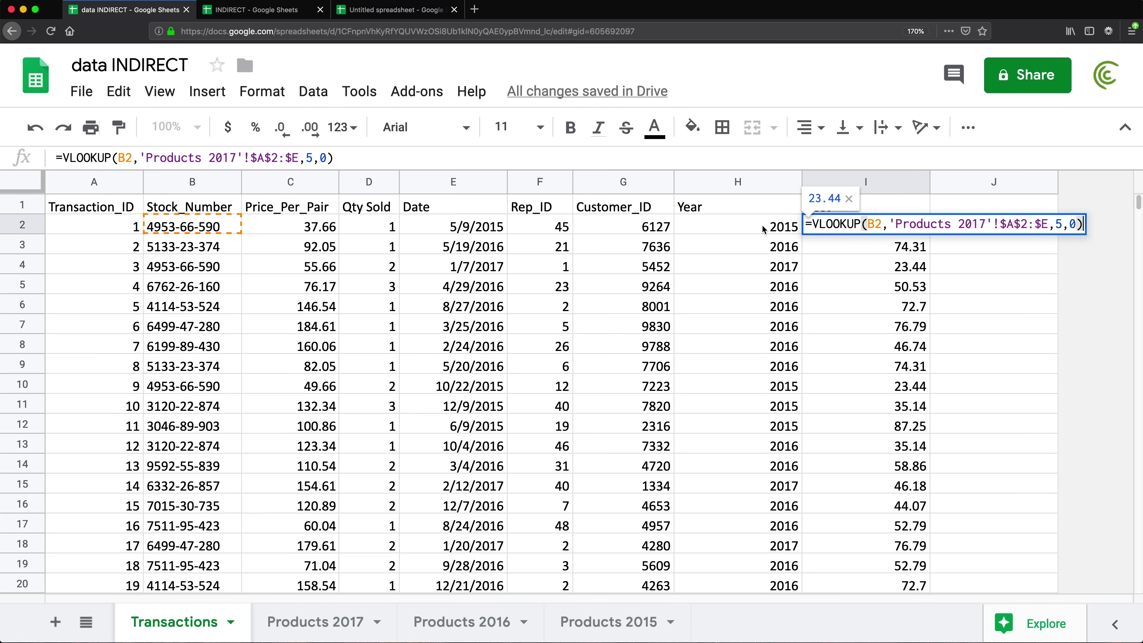
drag(898, 225, 963, 230)
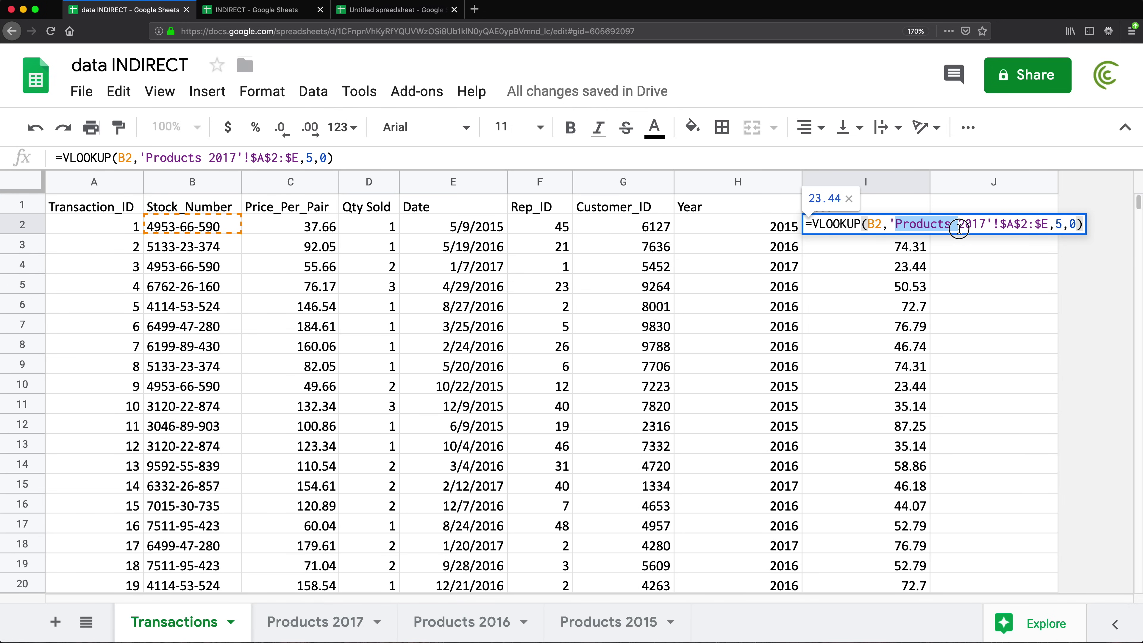
double_click(973, 225)
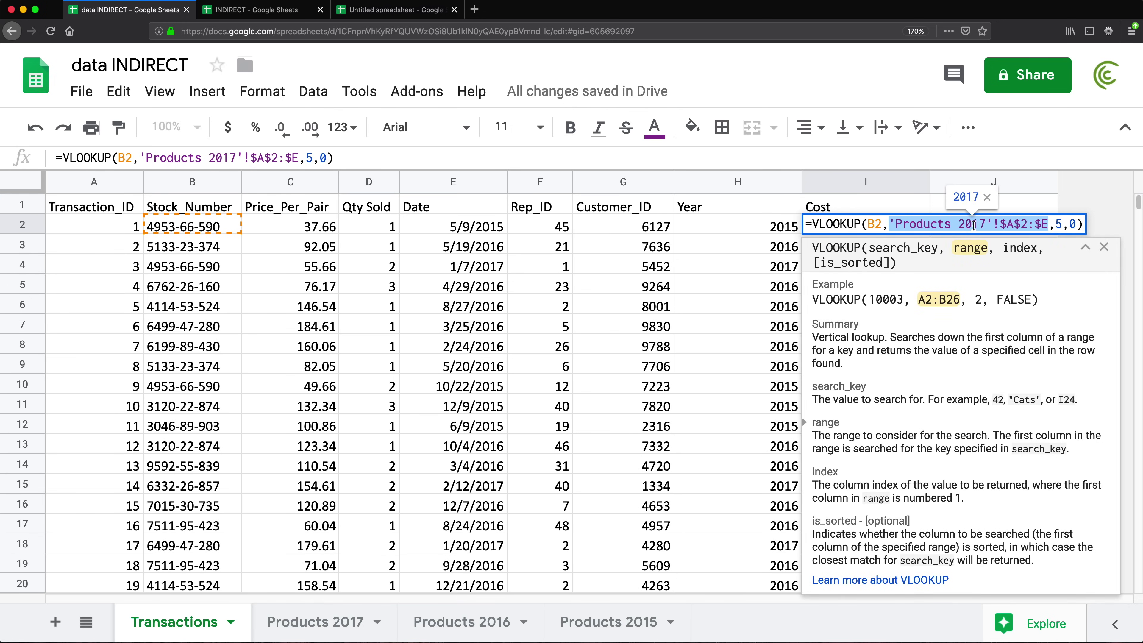
click(986, 224)
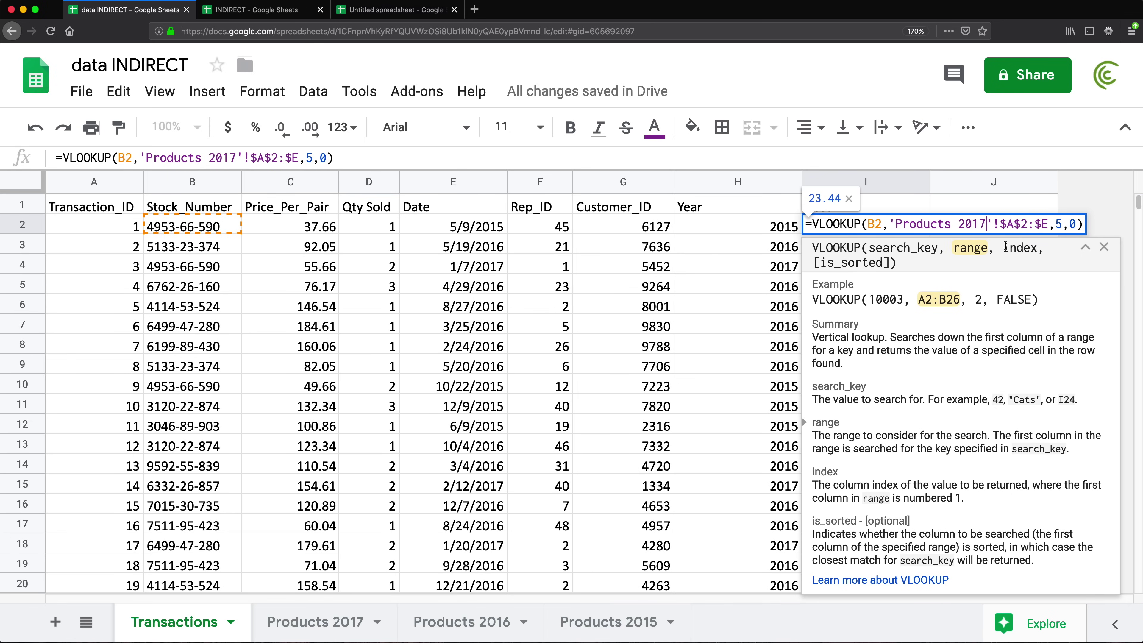
drag(993, 224, 1056, 228)
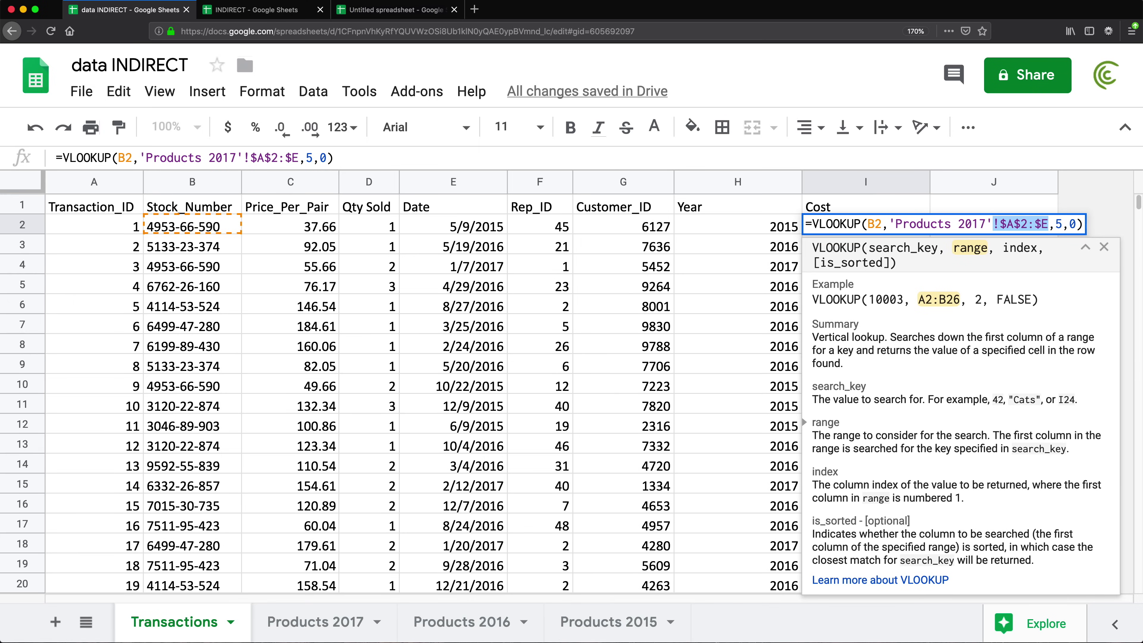
key(Escape)
Compare the column layout of the Products 2015, Products 2016 and Products 2017 sheets, and return to Transactions.
click(588, 630)
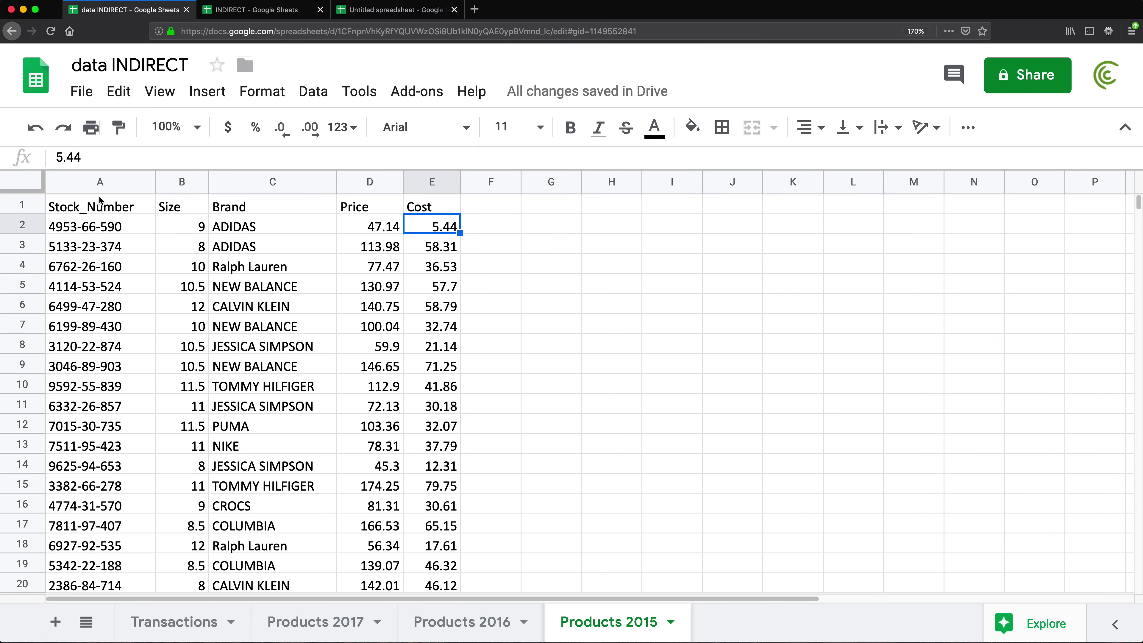
drag(454, 406, 96, 192)
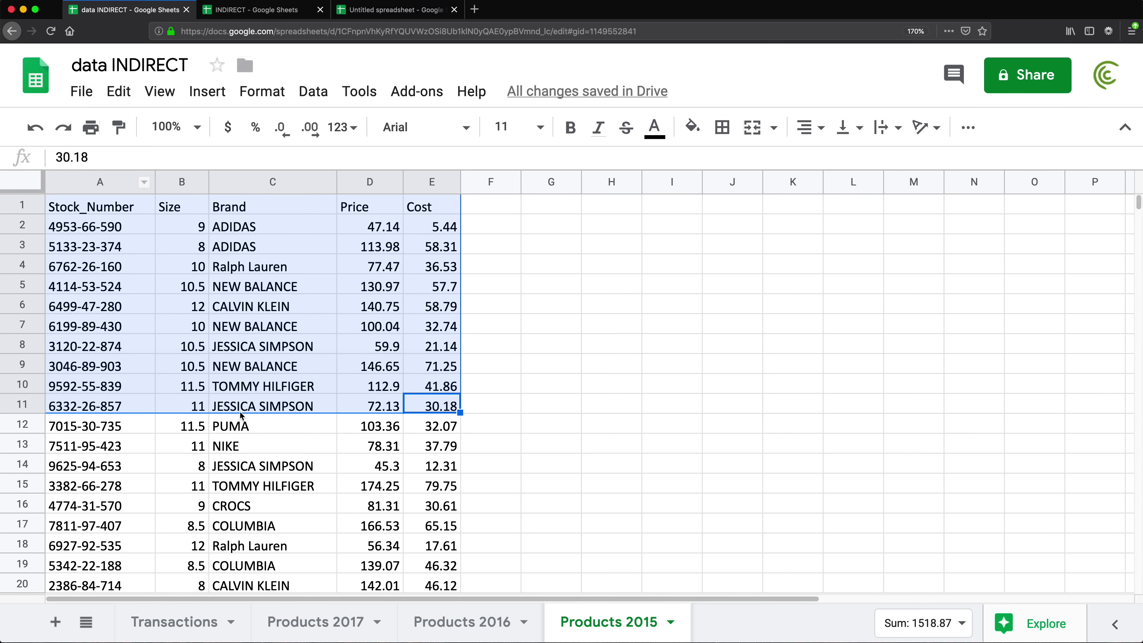
click(430, 619)
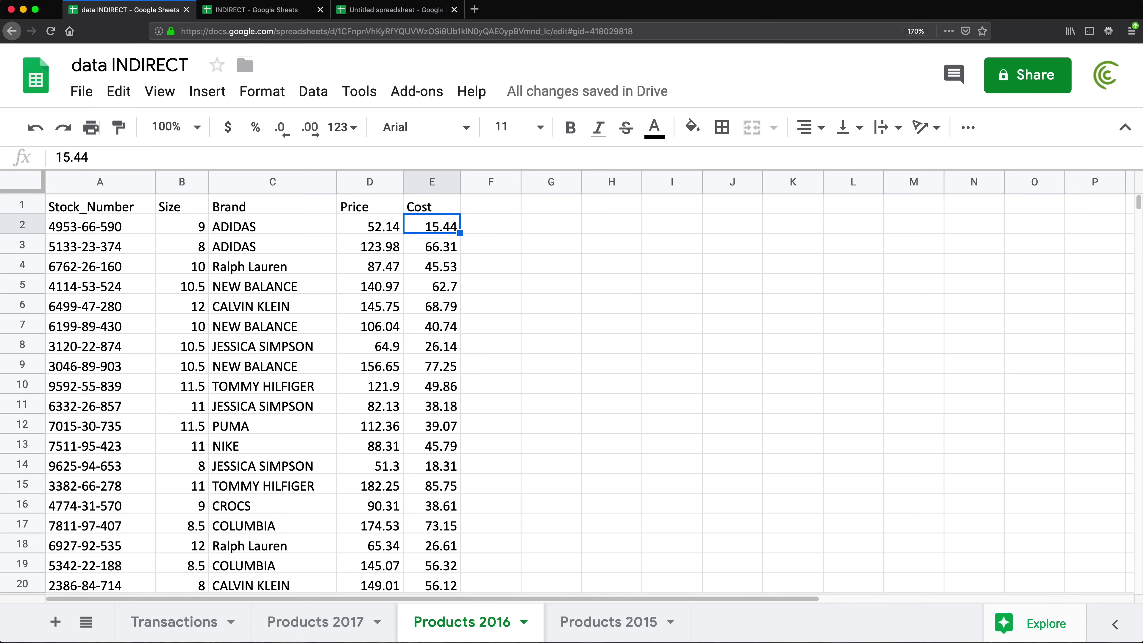
click(328, 628)
click(166, 624)
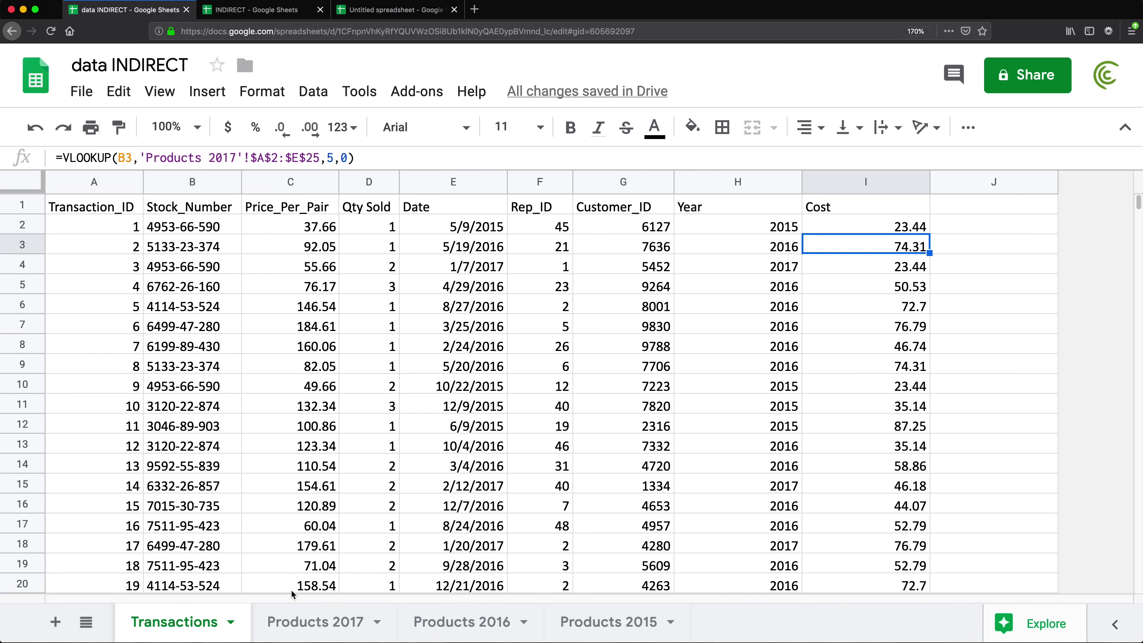
Copy the lookup range 'Products 2017'!$A$2:$E from the VLOOKUP in I2, leaving the formula unchanged.
double_click(906, 228)
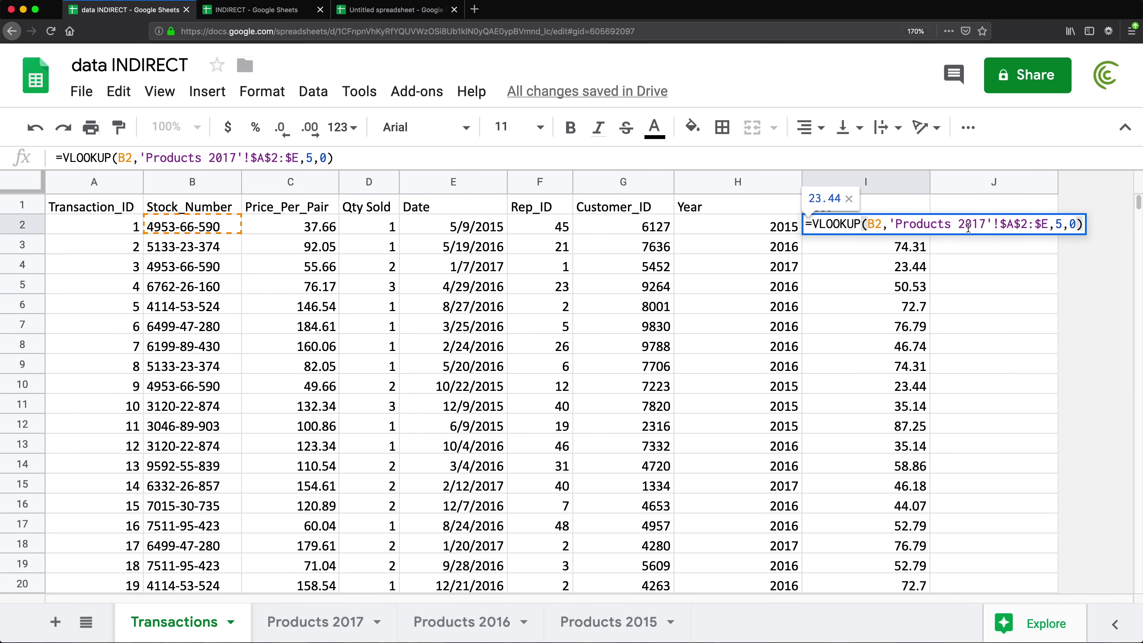
drag(958, 225, 986, 226)
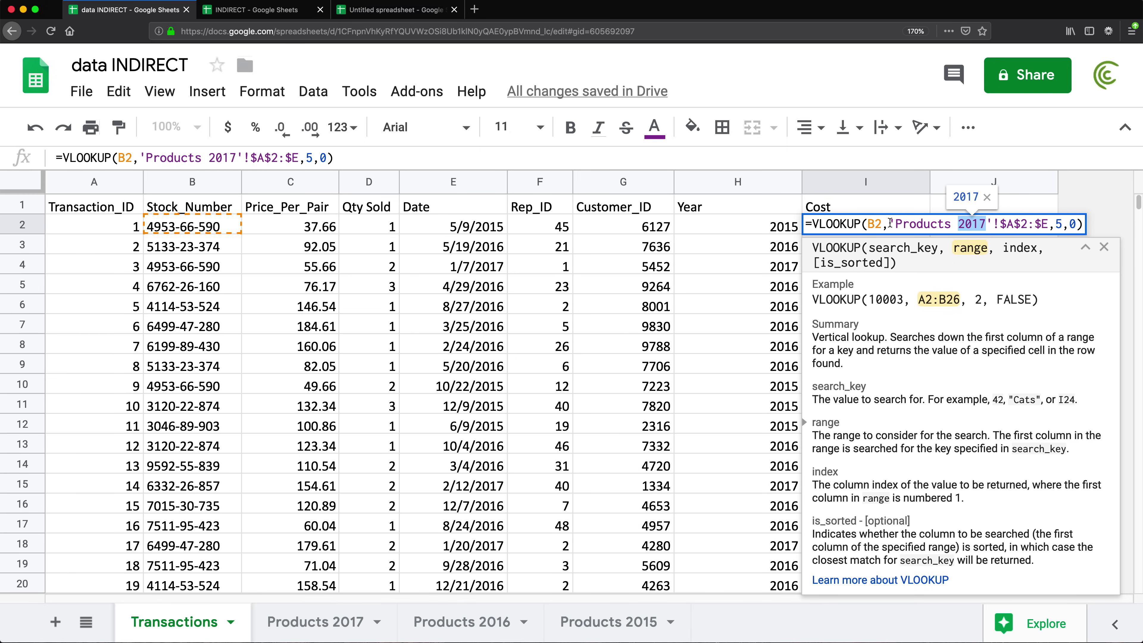
drag(889, 222, 1046, 227)
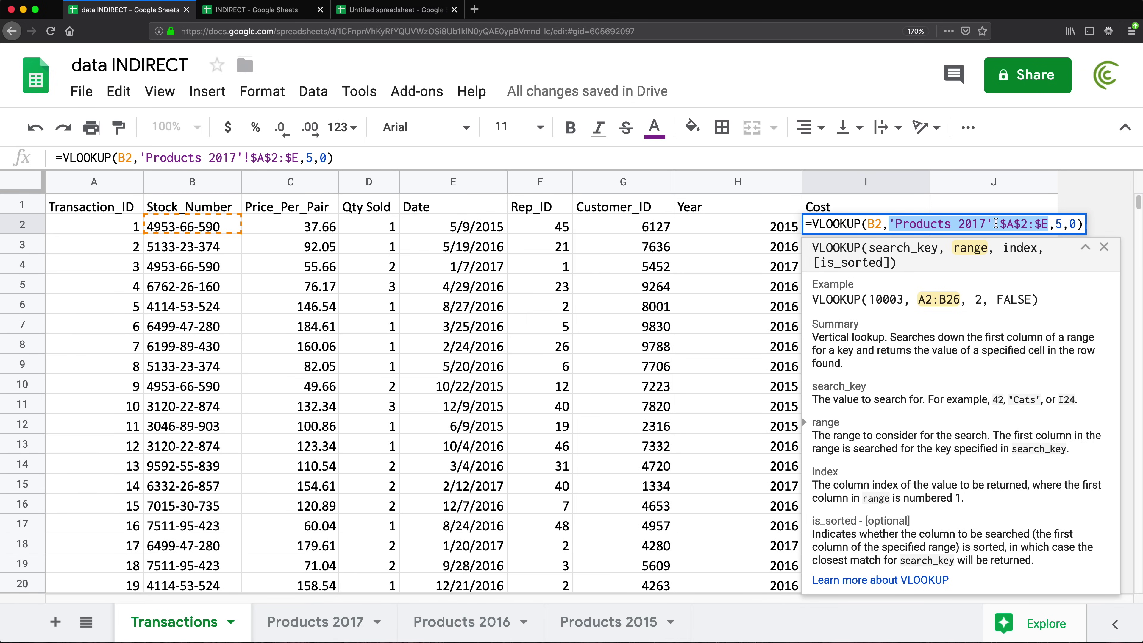
key(Return)
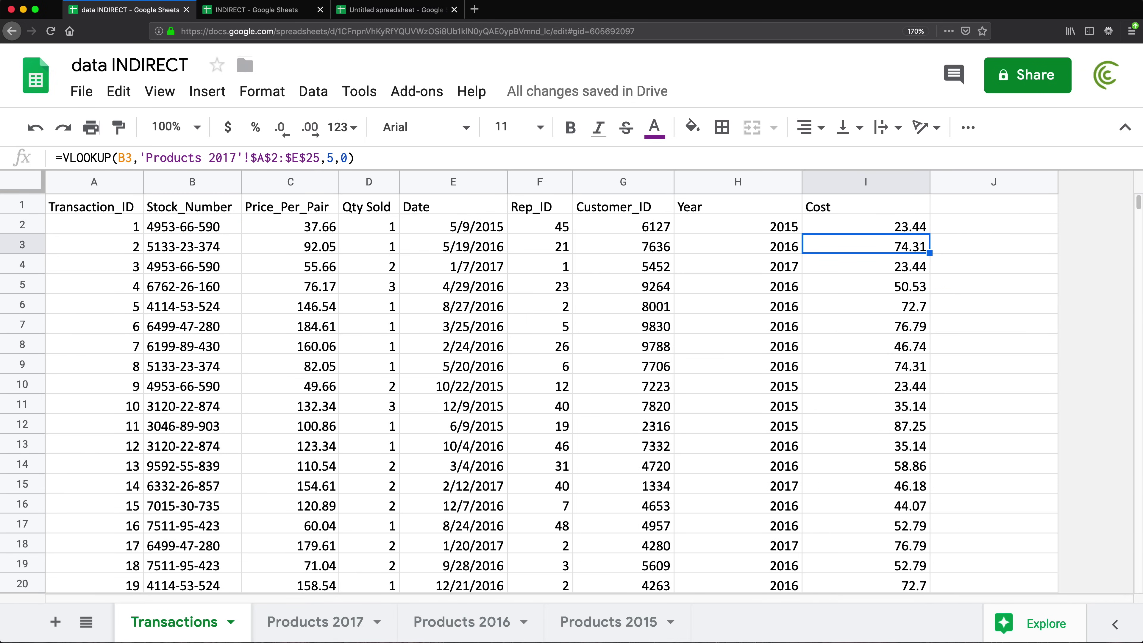
Enter the copied range in J2 as the text formula ="'Products 2017'!$A$2:$E" and widen column J to fit it.
click(968, 229)
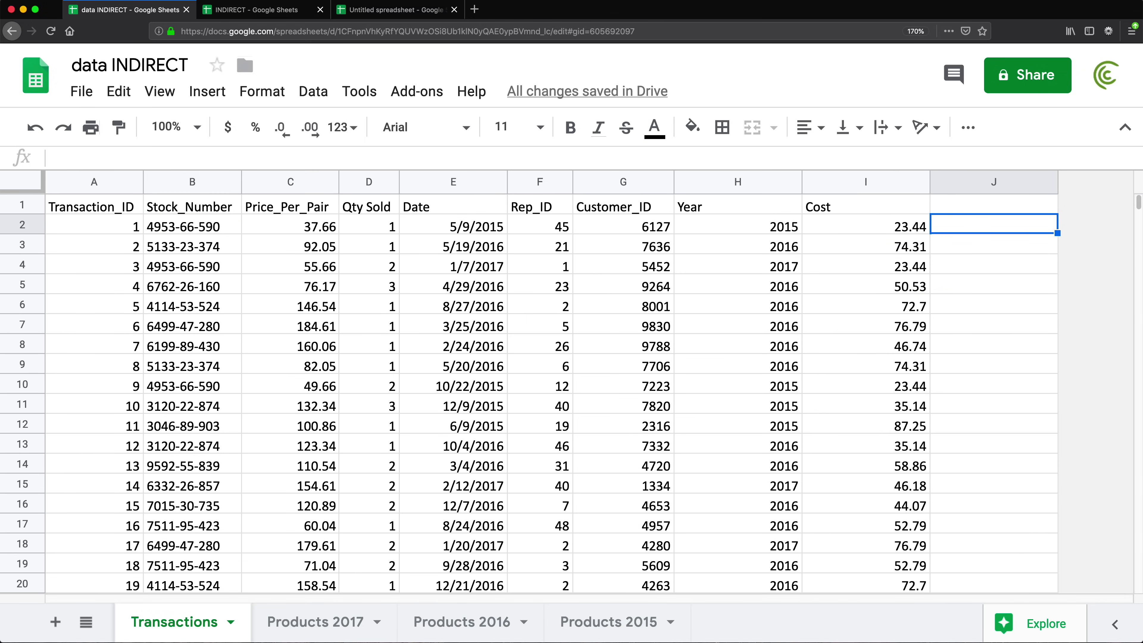
text(=")
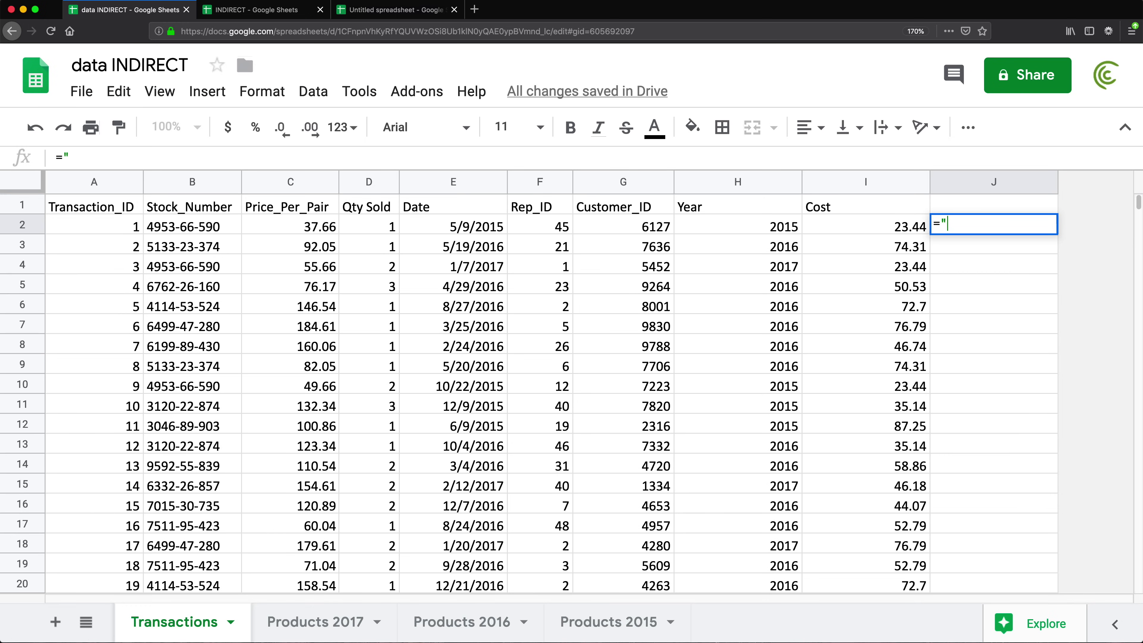
key(super+v)
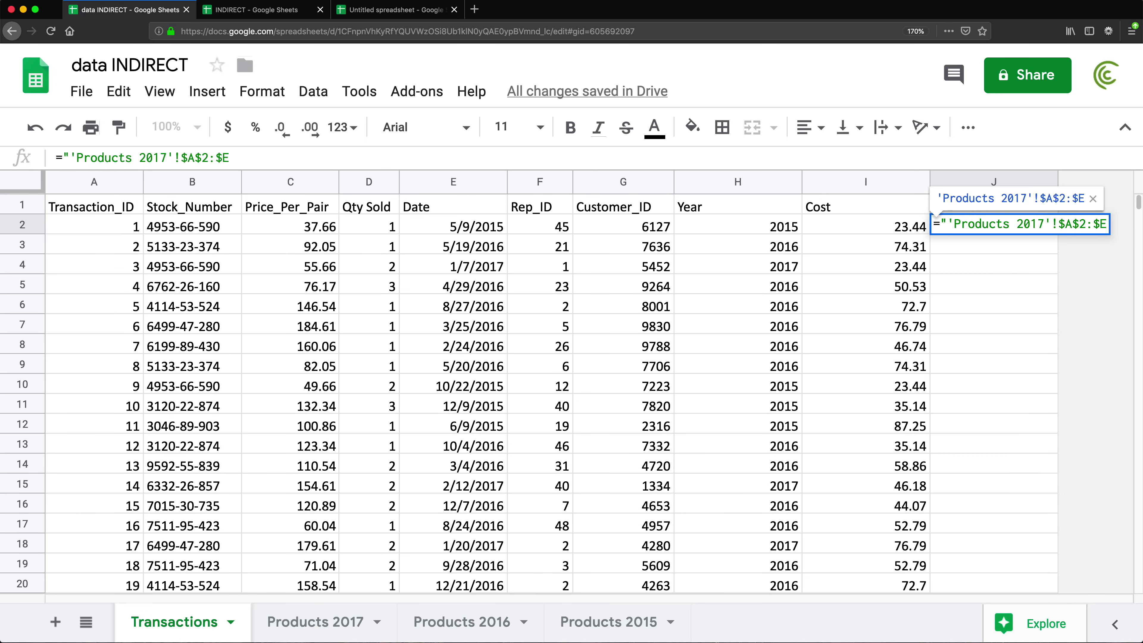
text(")
key(Return)
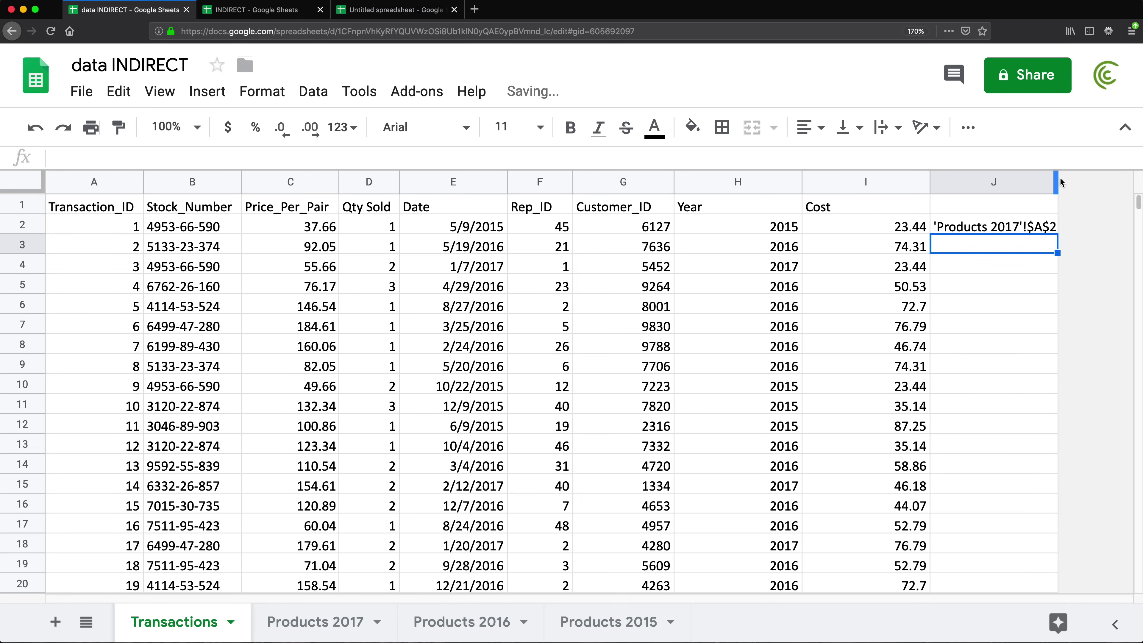
drag(1056, 181, 1089, 179)
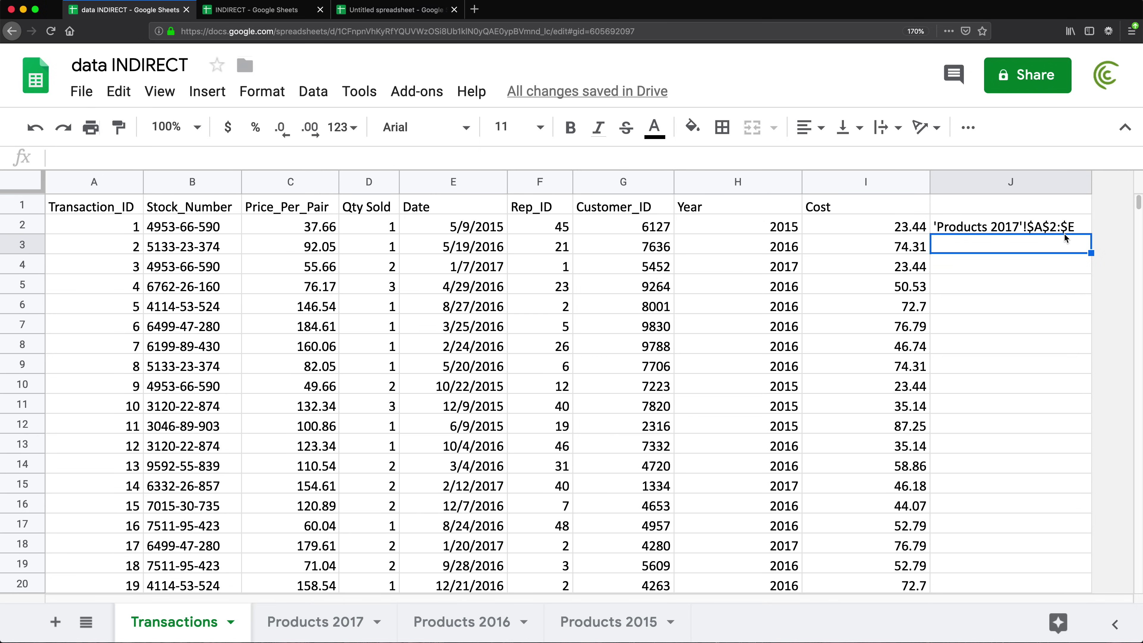
Split the text string in J2 after 'Products and concatenate the year cell H2 with &, reopening the quotes before the remaining text.
click(1002, 228)
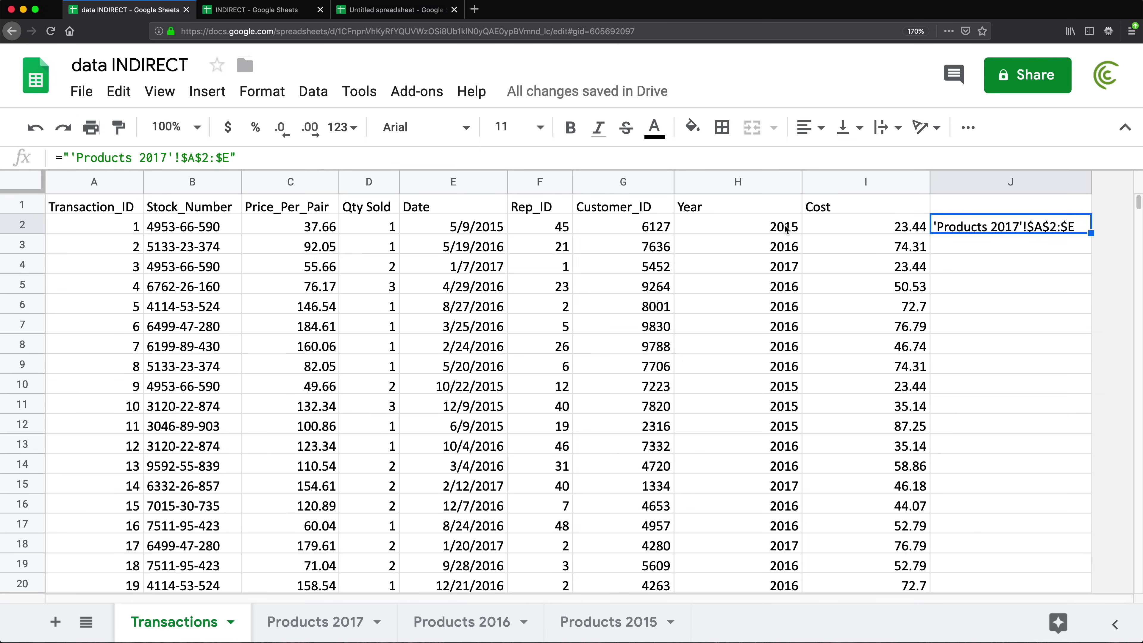
click(786, 229)
click(1012, 227)
double_click(1012, 227)
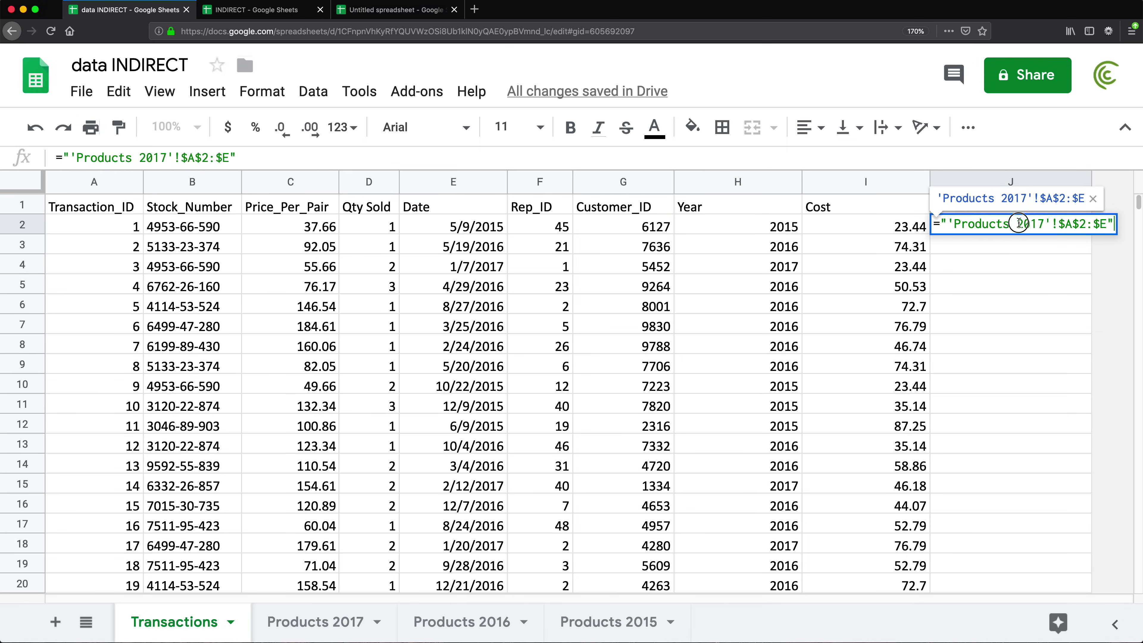
click(1019, 222)
drag(948, 223, 1009, 225)
click(1015, 228)
text(")
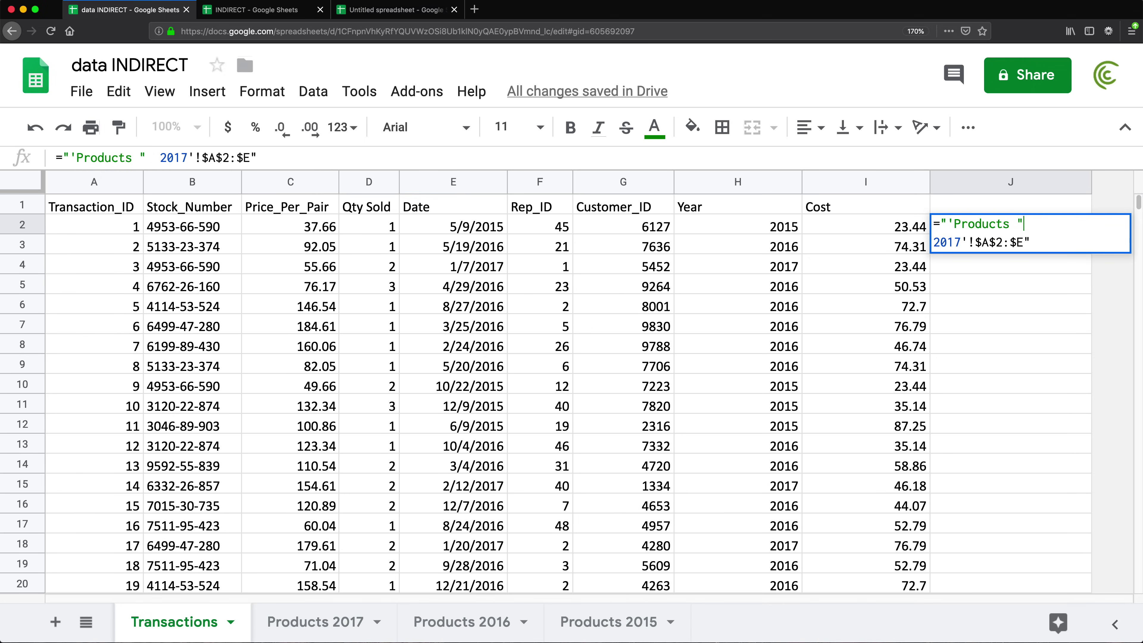
text(  &)
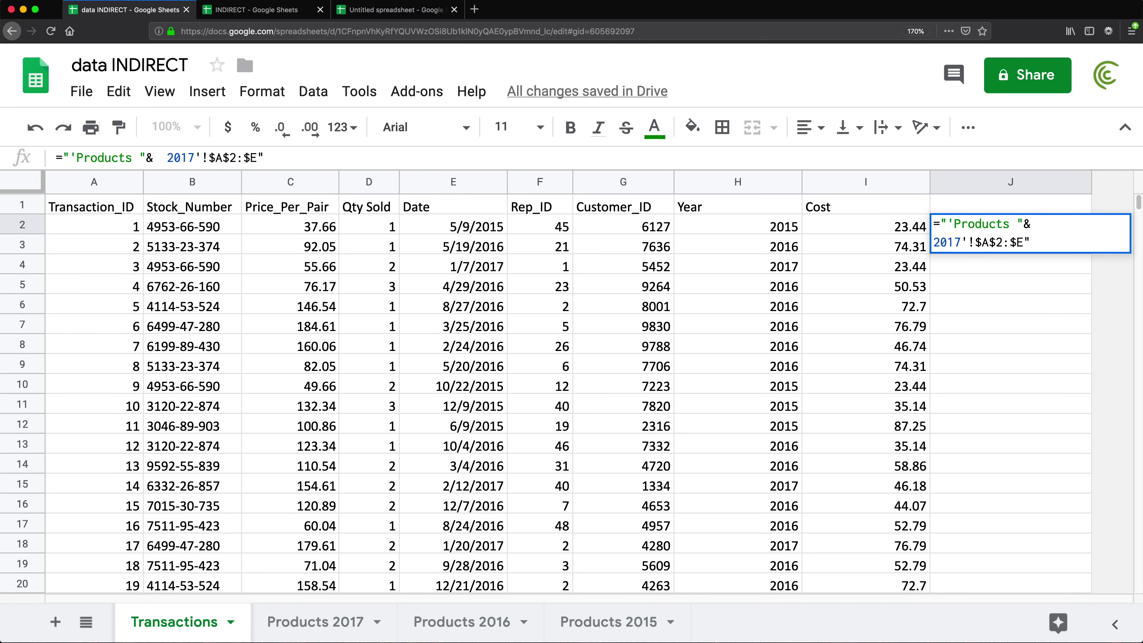
click(762, 228)
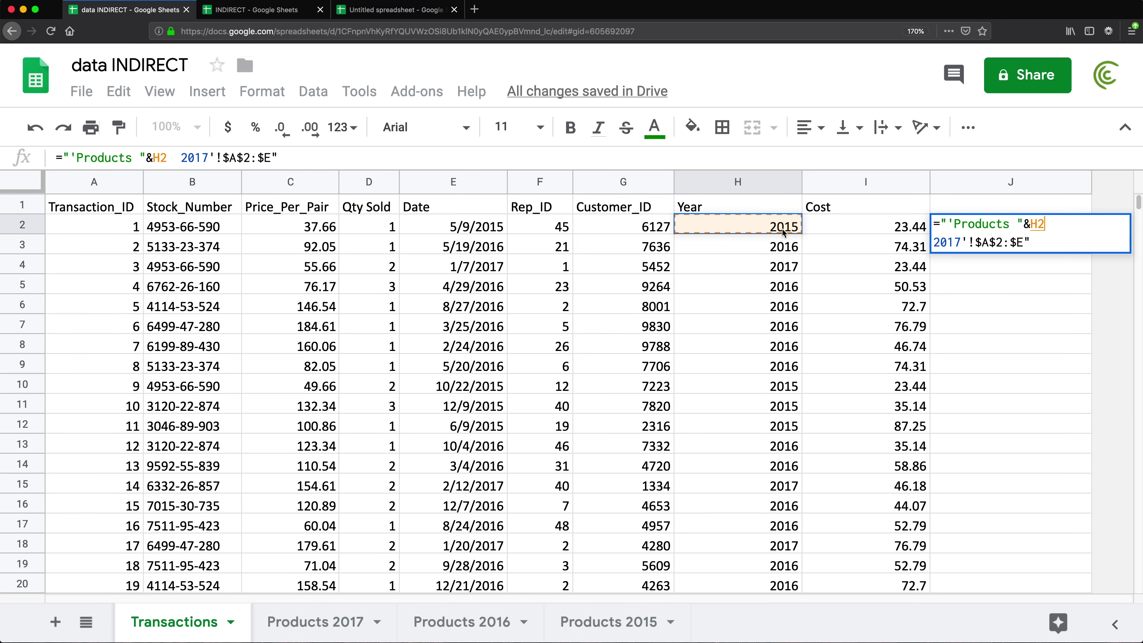
text(&)
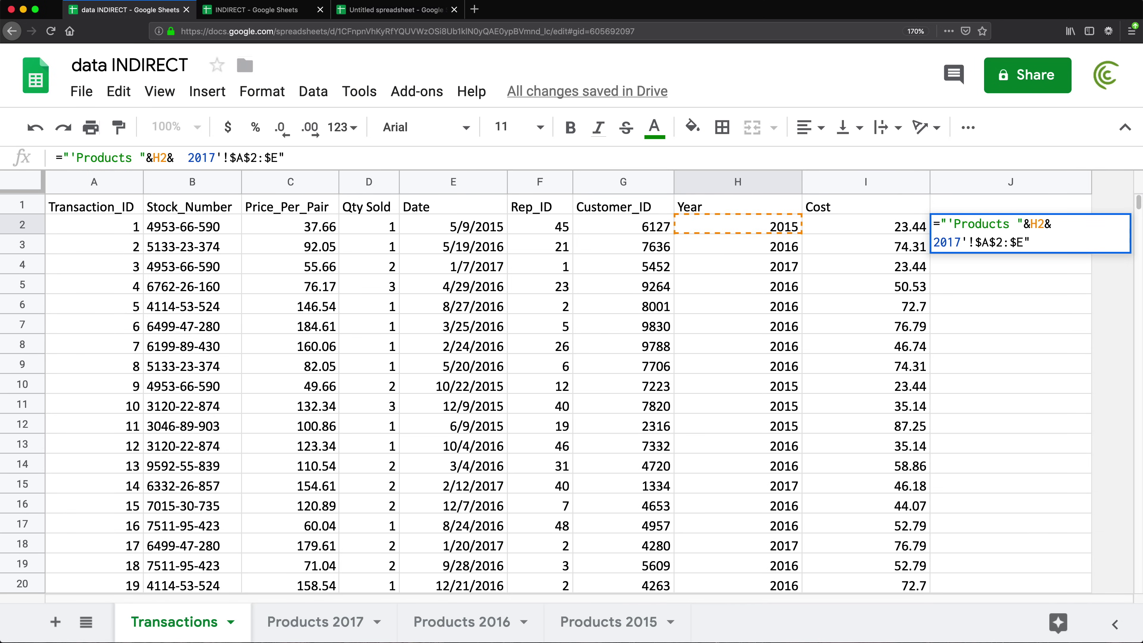
text(")
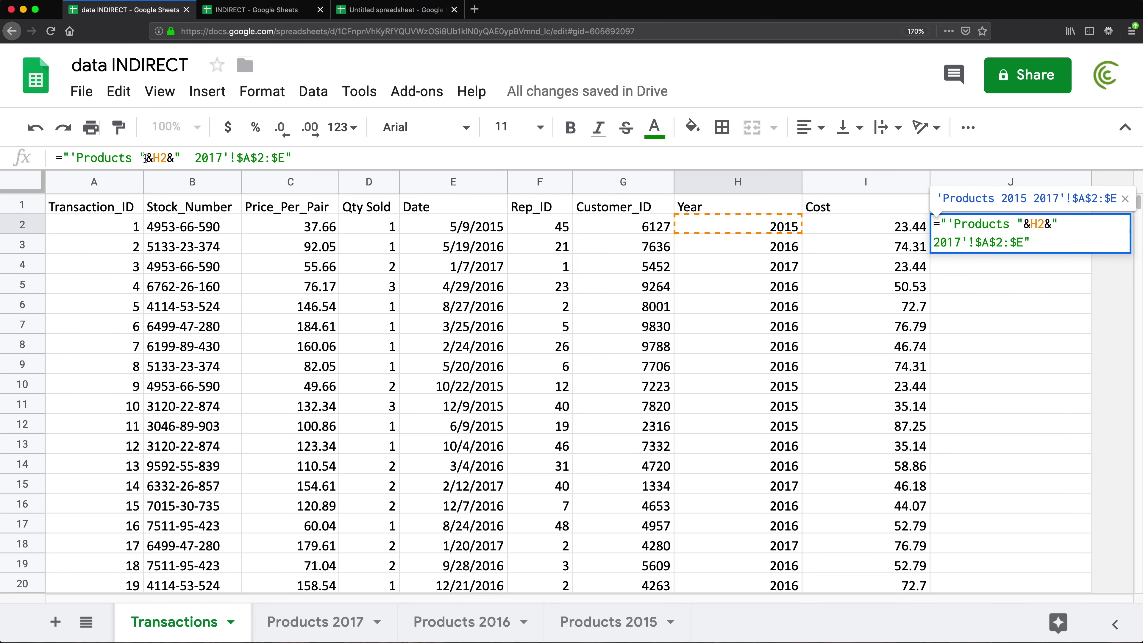
Review the parts of J2's formula and delete the hard-coded 2017 and extra spaces, leaving ="'Products "&H2&"'!$A$2:$E".
click(108, 157)
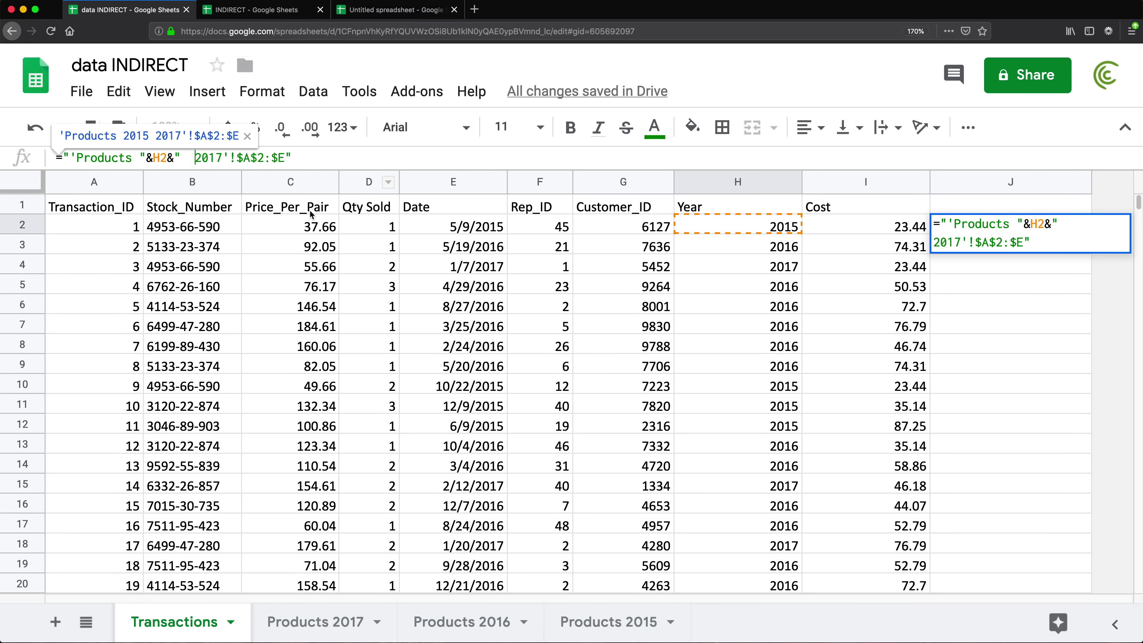
click(111, 160)
drag(73, 158, 131, 159)
click(134, 160)
click(145, 160)
double_click(158, 158)
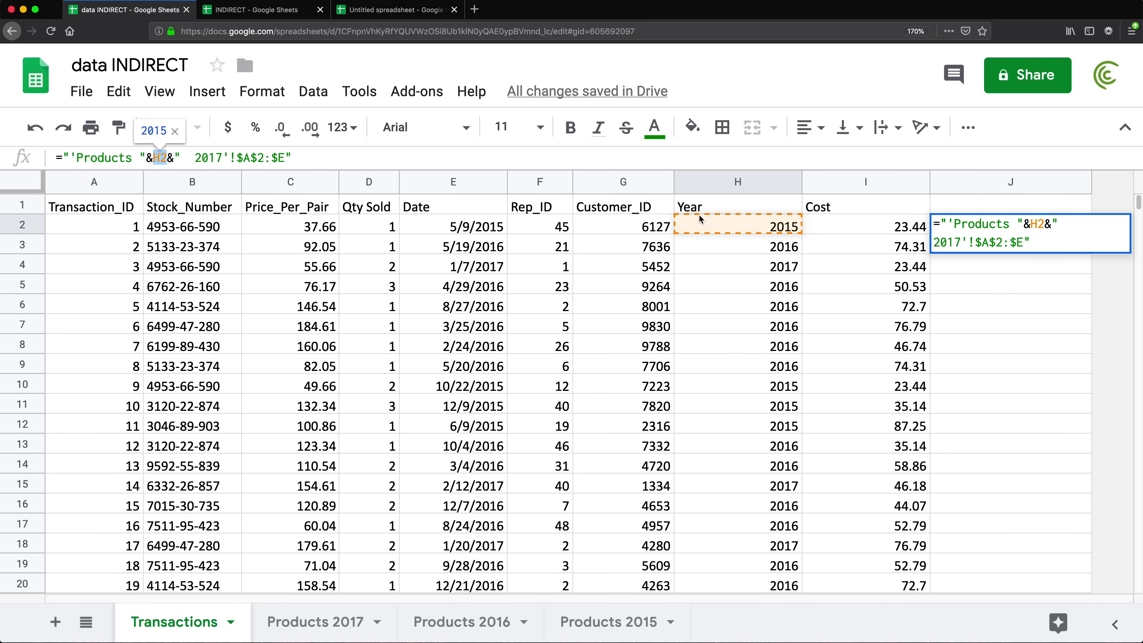
click(181, 157)
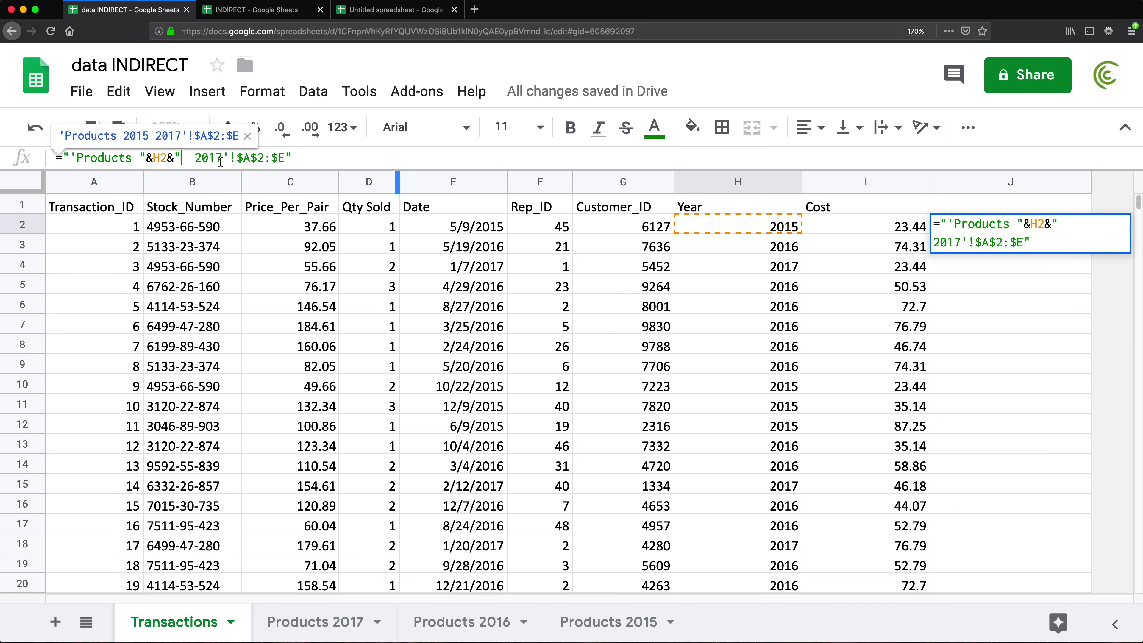
drag(181, 158, 221, 158)
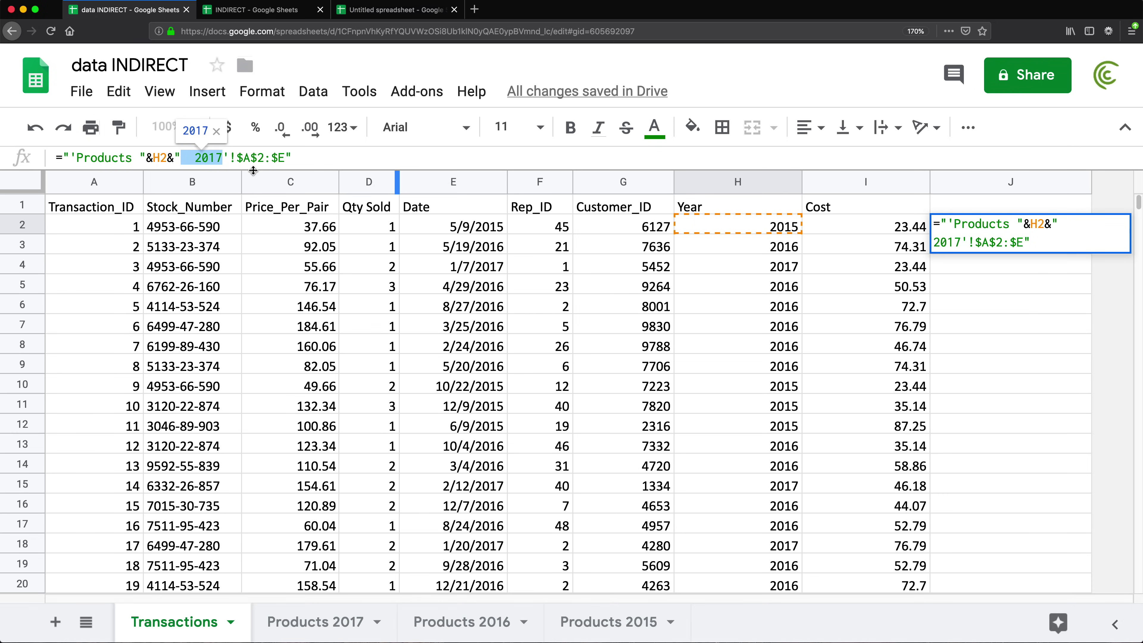
key(BackSpace)
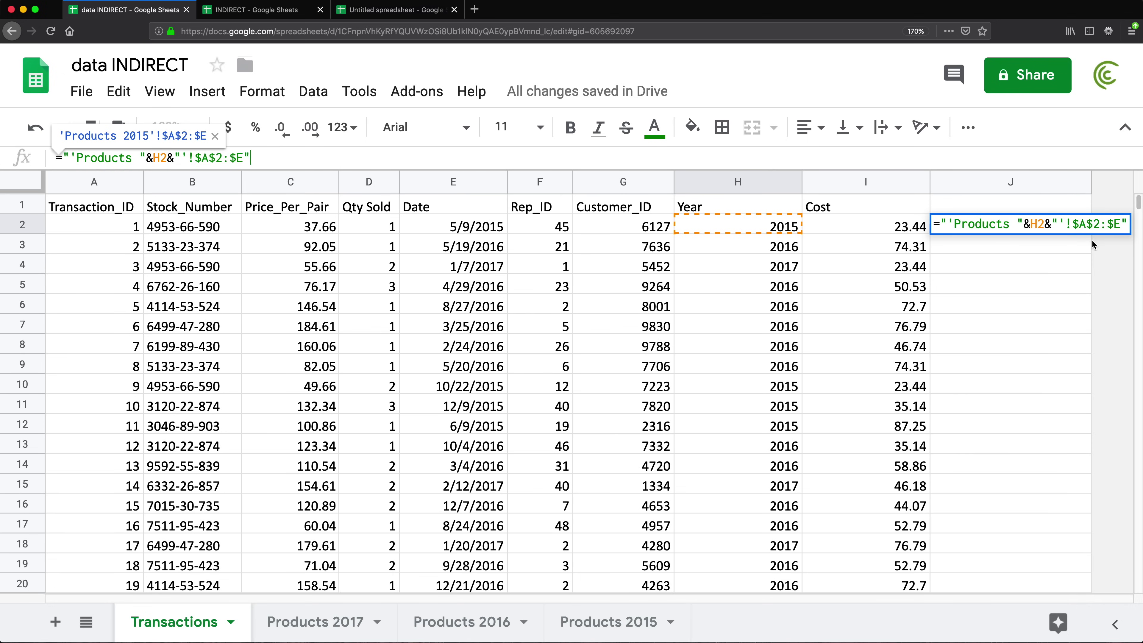
key(Return)
Fill the J2 formula down to J13 and check the generated ranges against the Year column.
click(1046, 230)
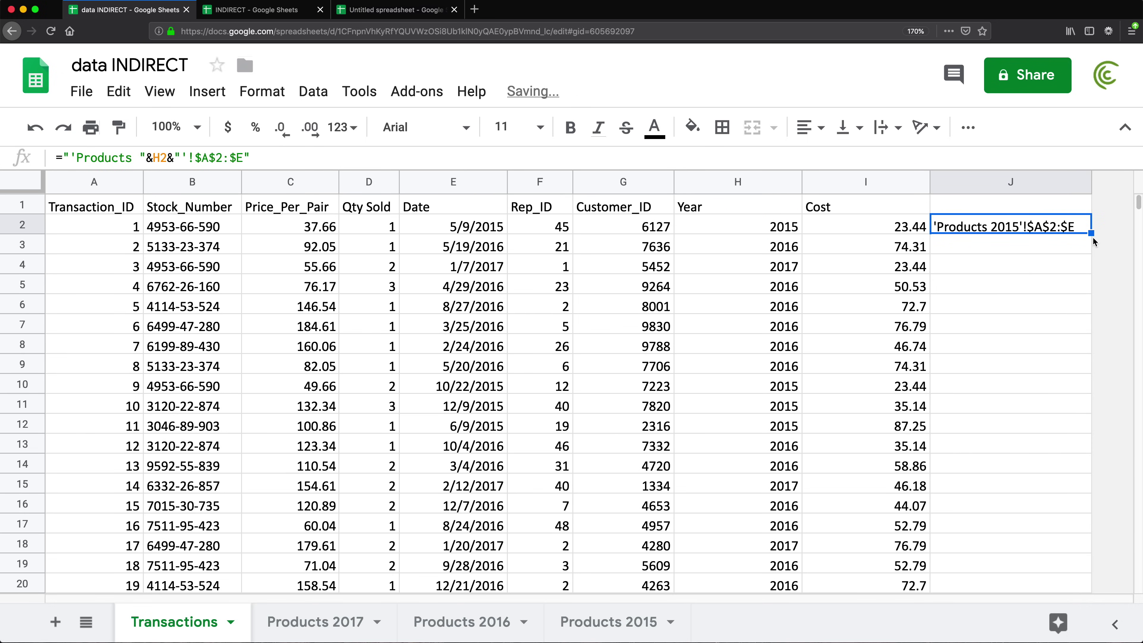
drag(1091, 233, 1078, 446)
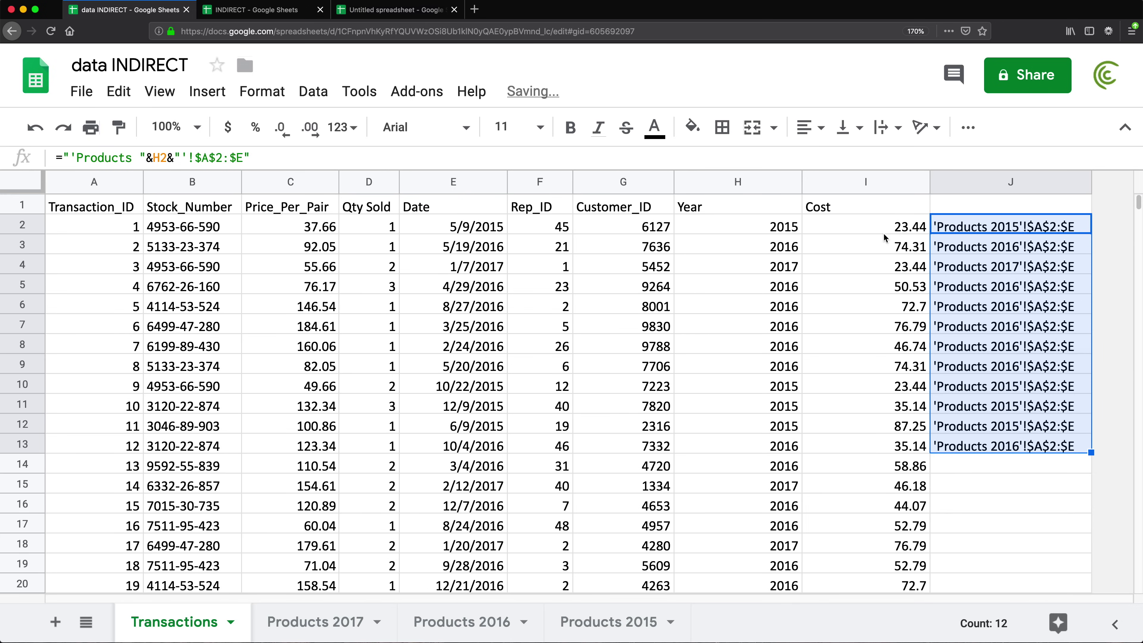
click(758, 225)
click(985, 232)
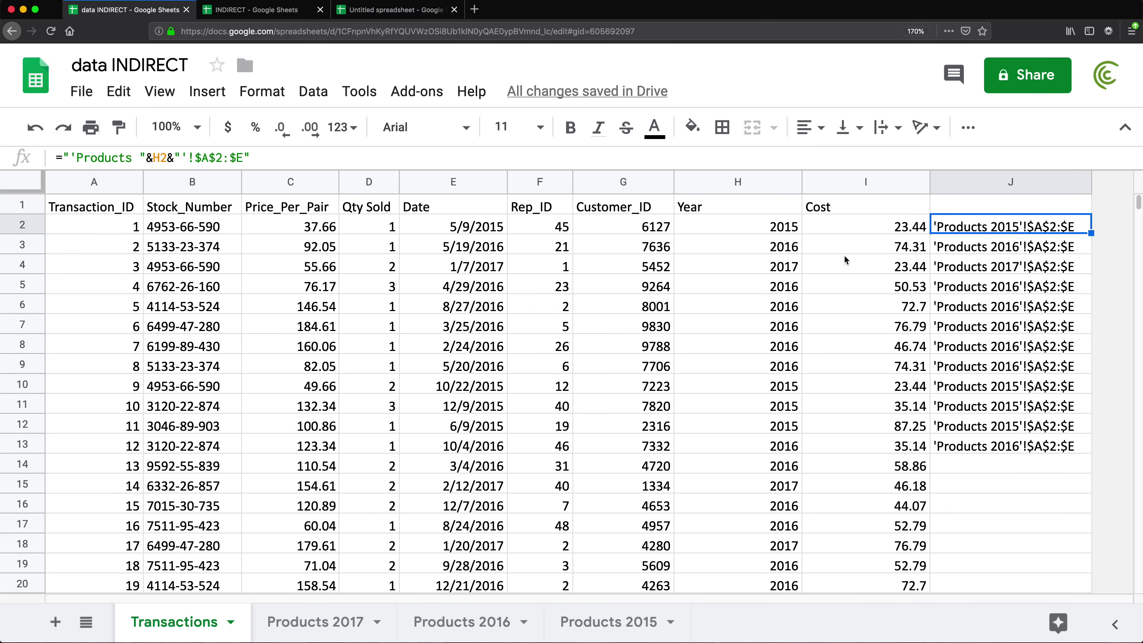
click(738, 245)
click(760, 267)
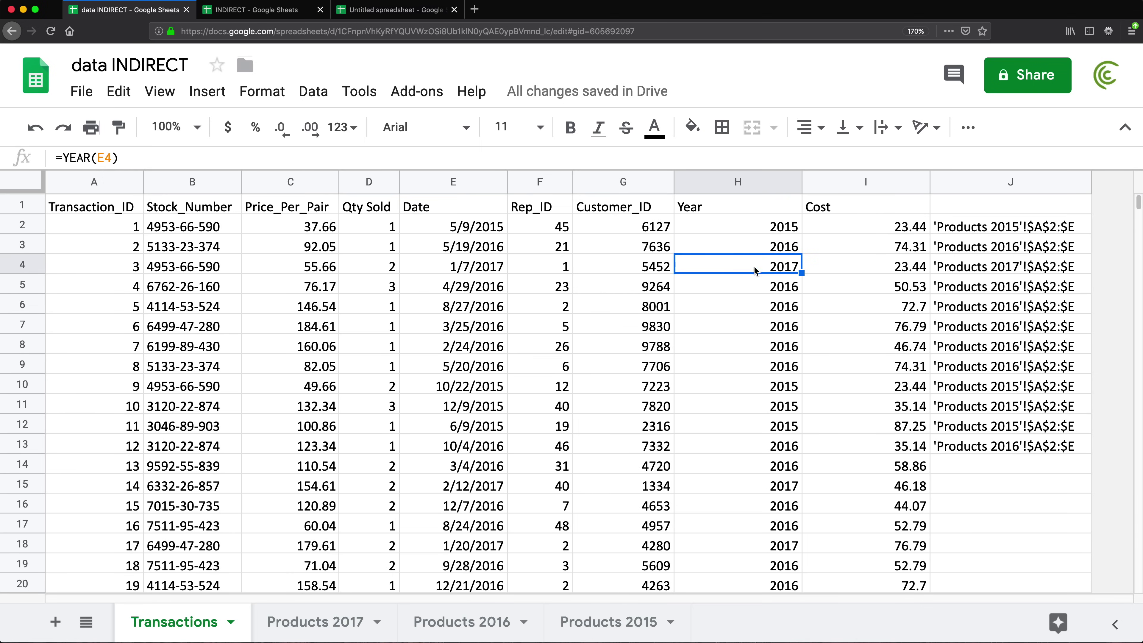
click(766, 289)
click(769, 327)
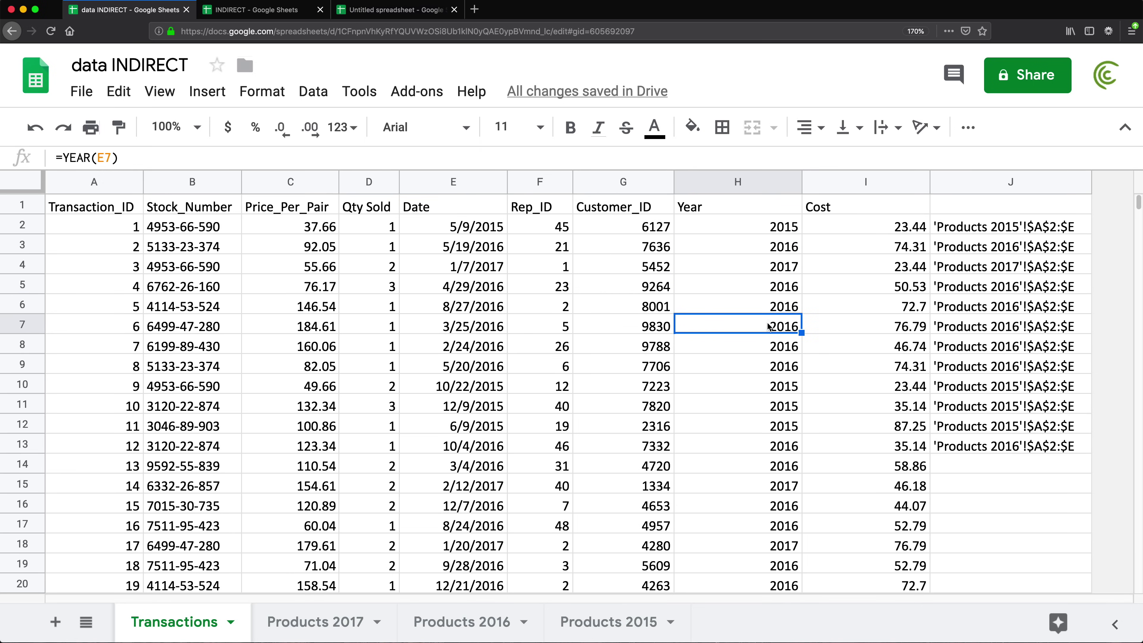
Copy the range-building expression from J2 without its equals sign, leaving the cell unchanged.
click(983, 227)
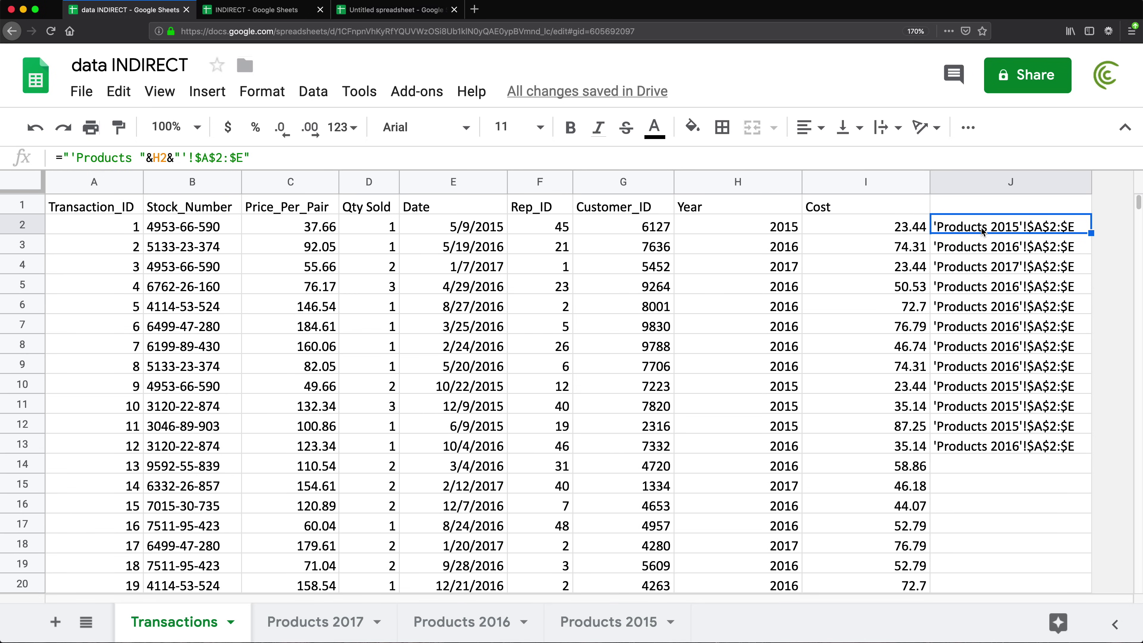
double_click(981, 228)
drag(941, 222, 1127, 224)
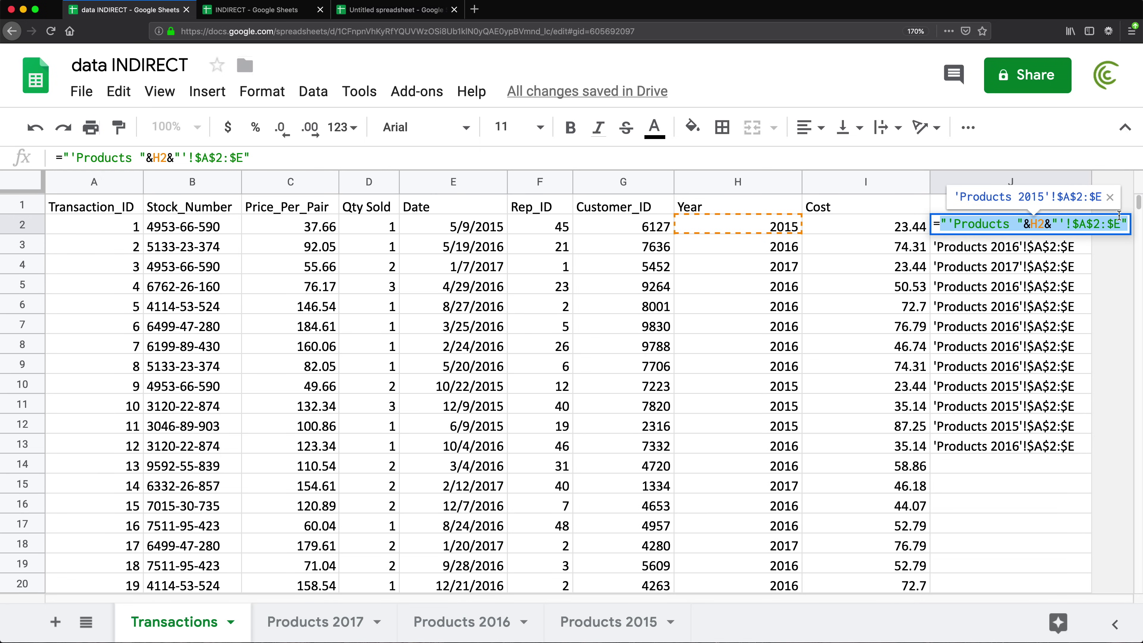
key(Escape)
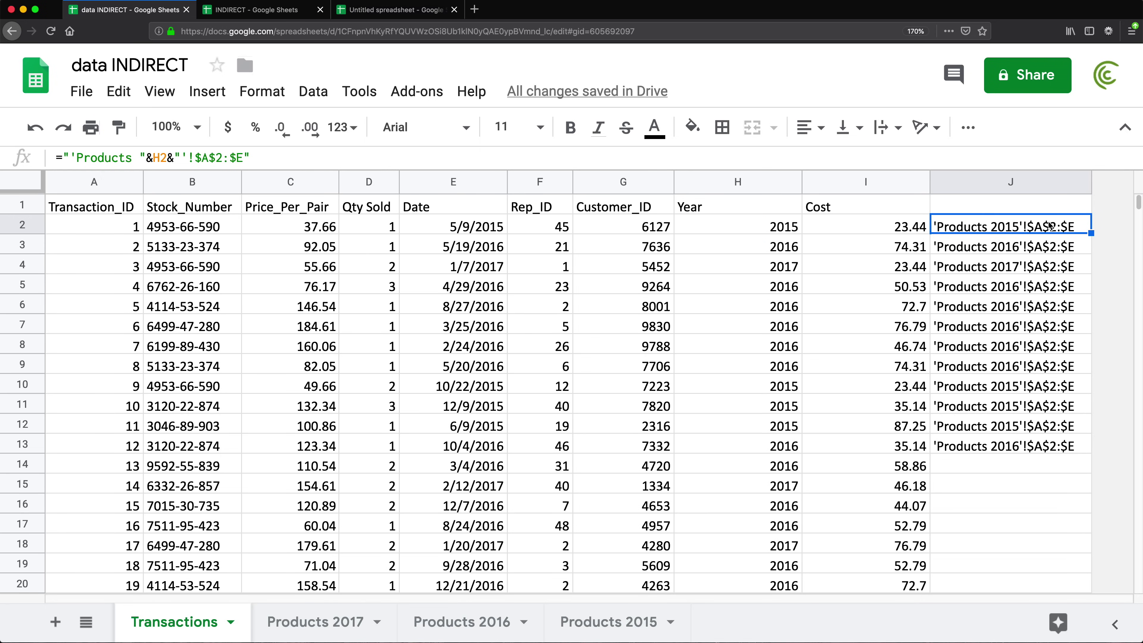
Replace the fixed 'Products 2017' range in I2's VLOOKUP with INDIRECT("'Products "&H2&"'!$A$2:$E").
double_click(881, 231)
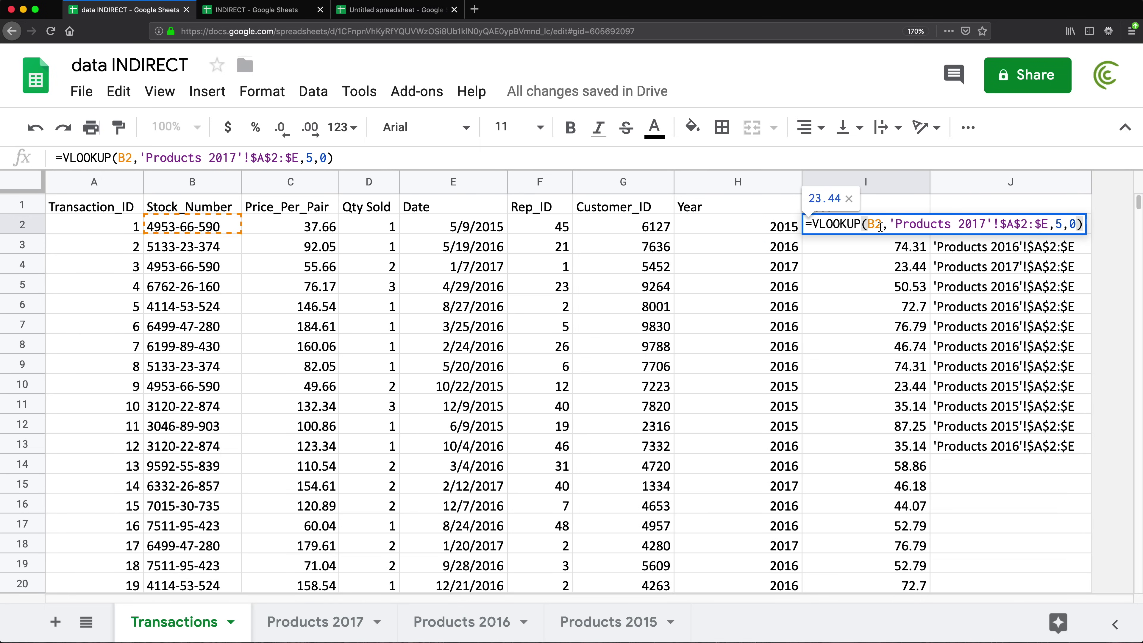
drag(892, 224, 1043, 224)
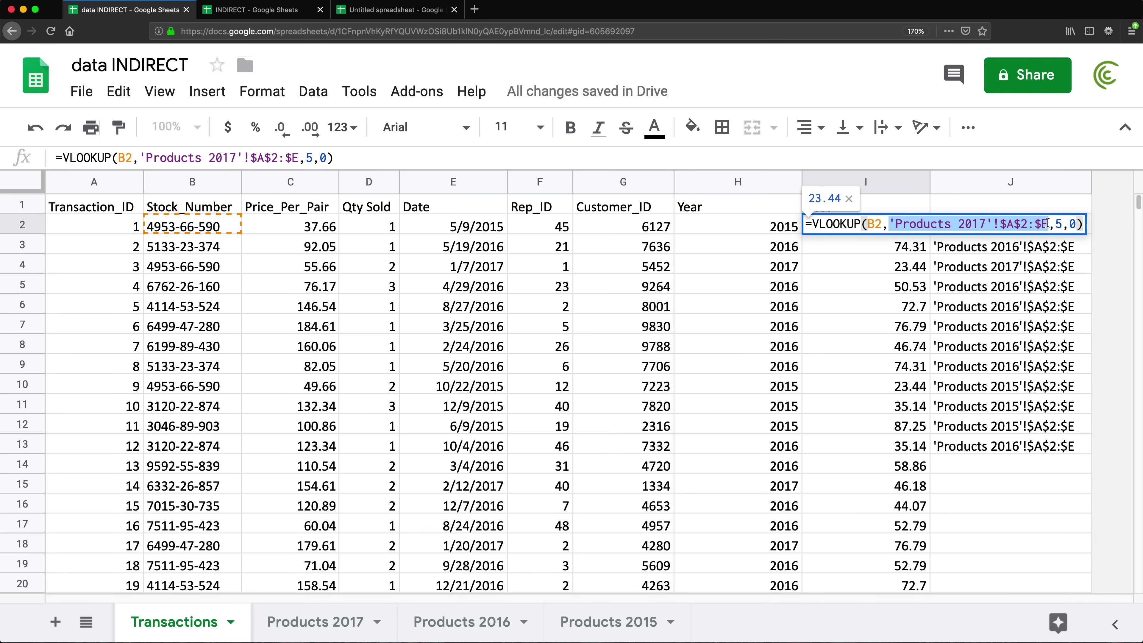
key(BackSpace)
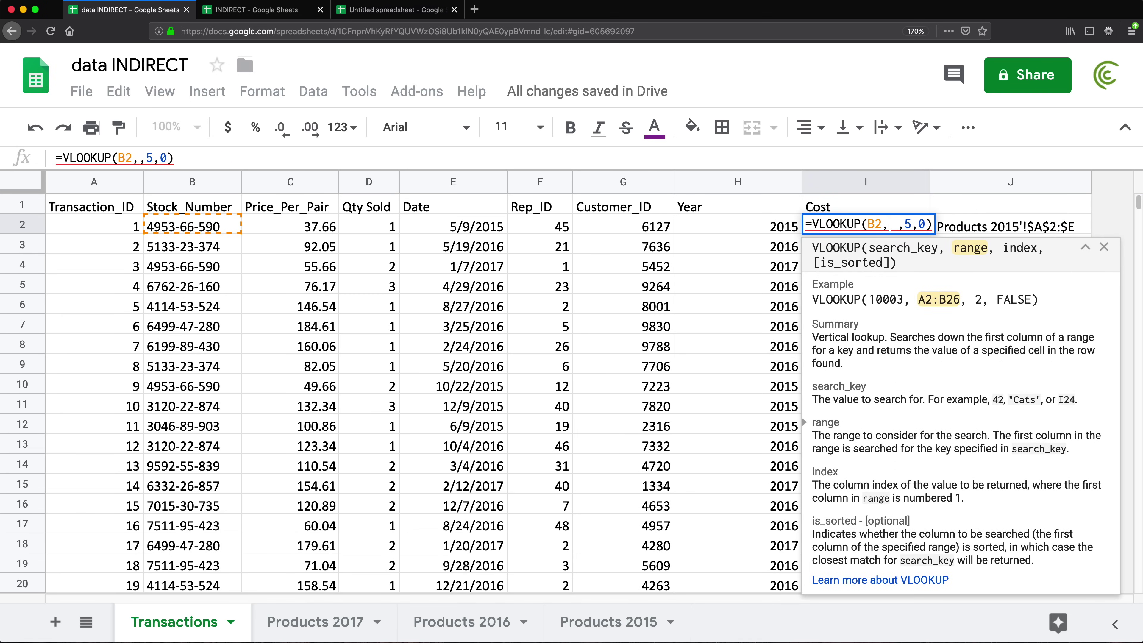
text(INDIRECT)
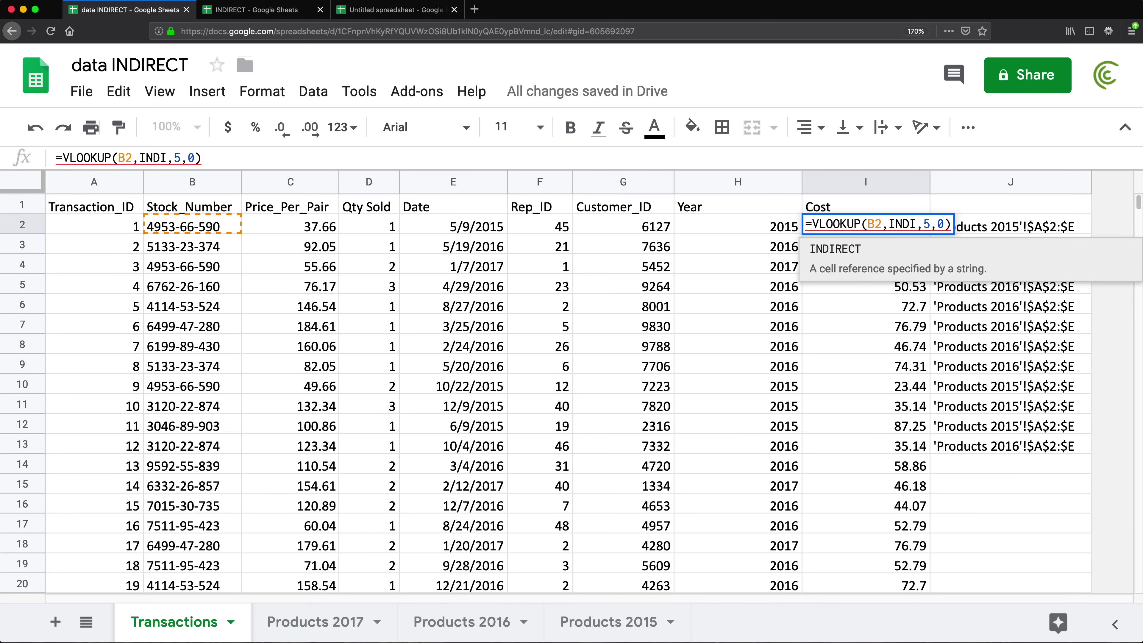
text(()
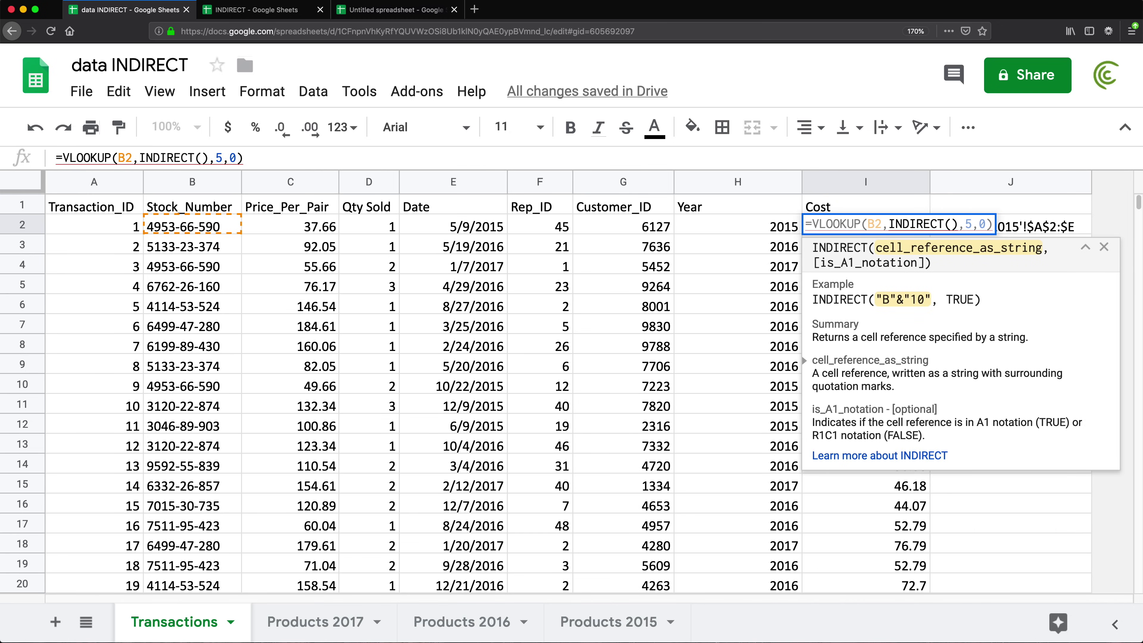
text("'Products "&H2&"'!$A$2:$E")
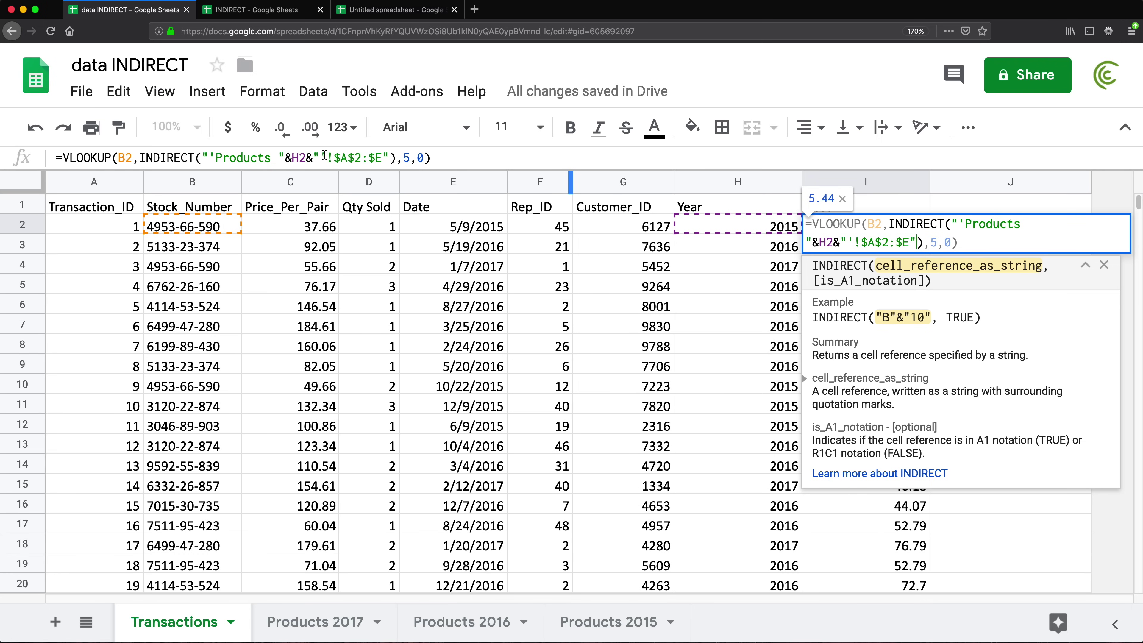
Review the INDIRECT function and its text argument in I2's formula, and commit the formula.
click(348, 157)
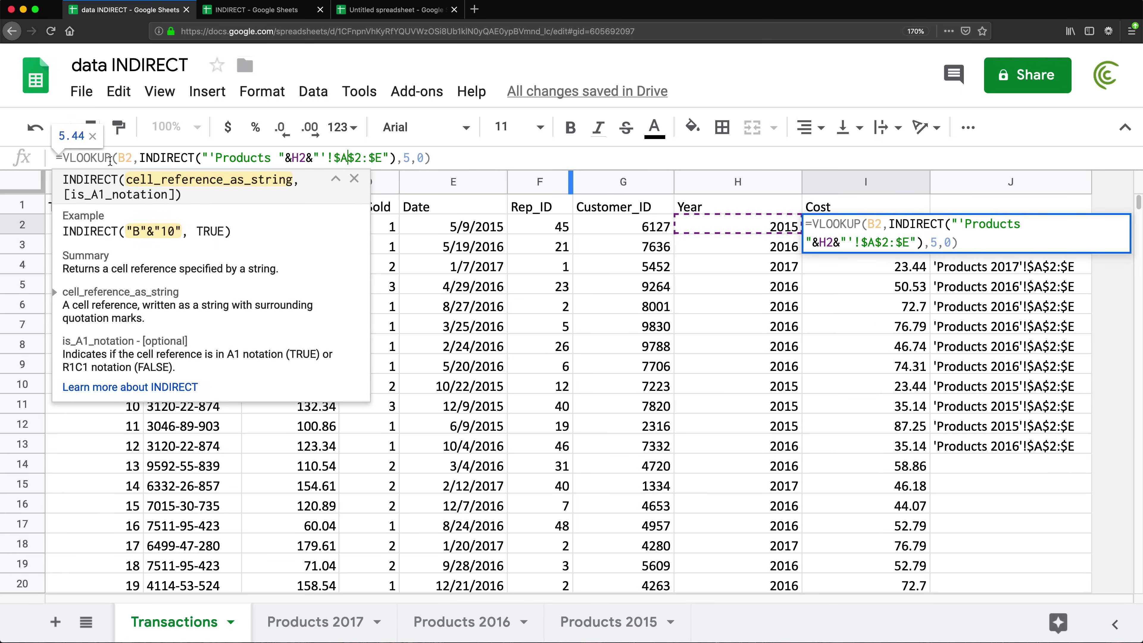
drag(140, 157, 404, 156)
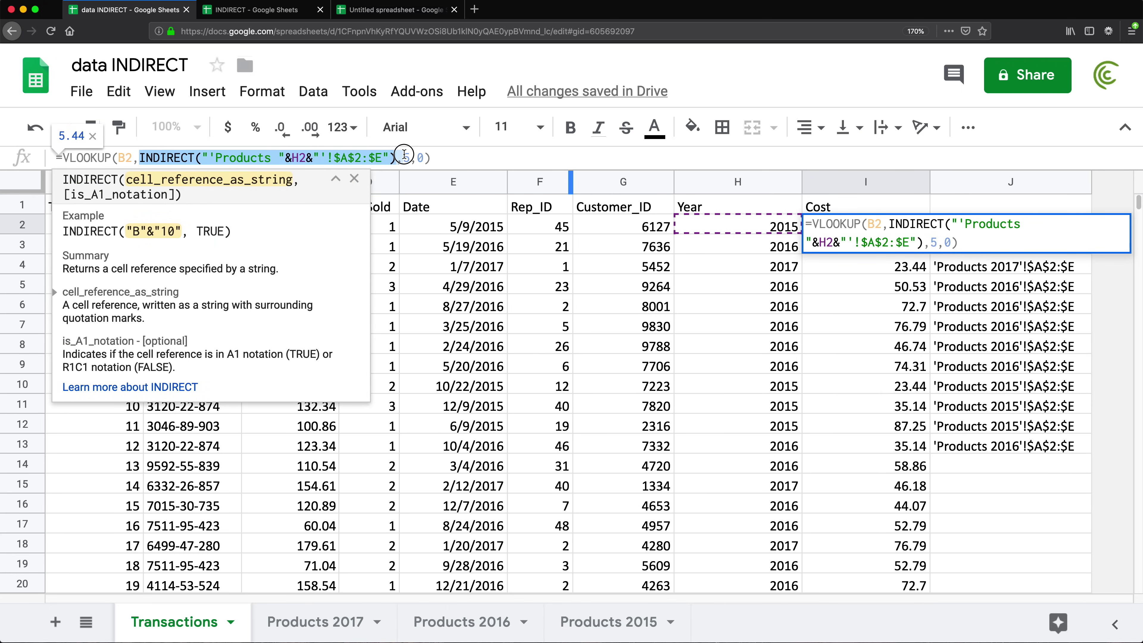
click(369, 157)
drag(202, 157, 390, 155)
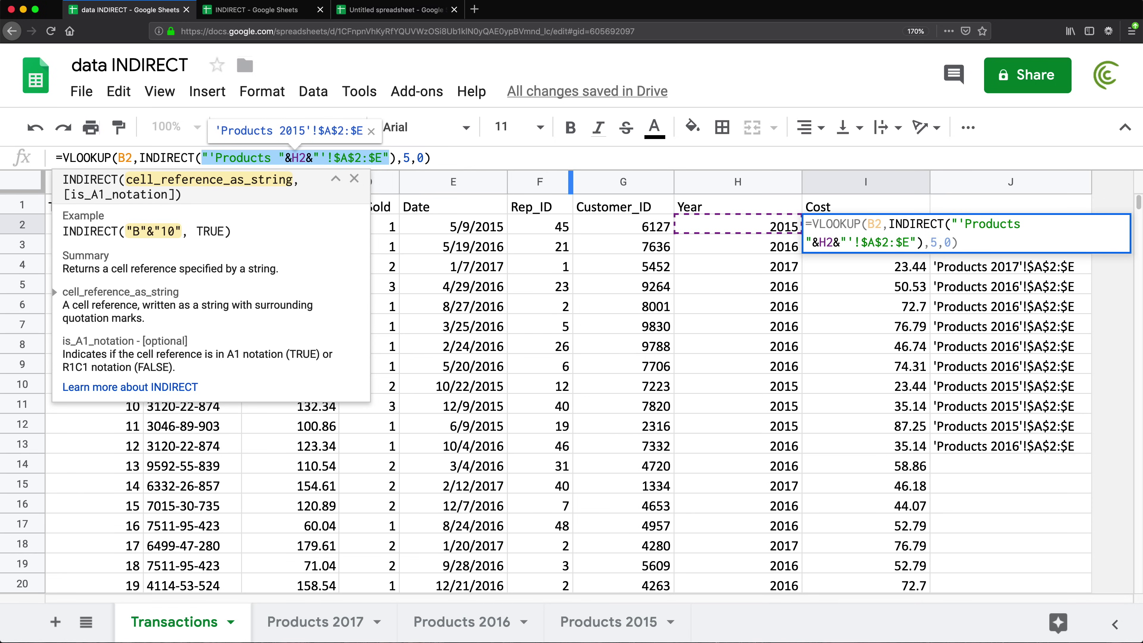
key(Return)
click(912, 229)
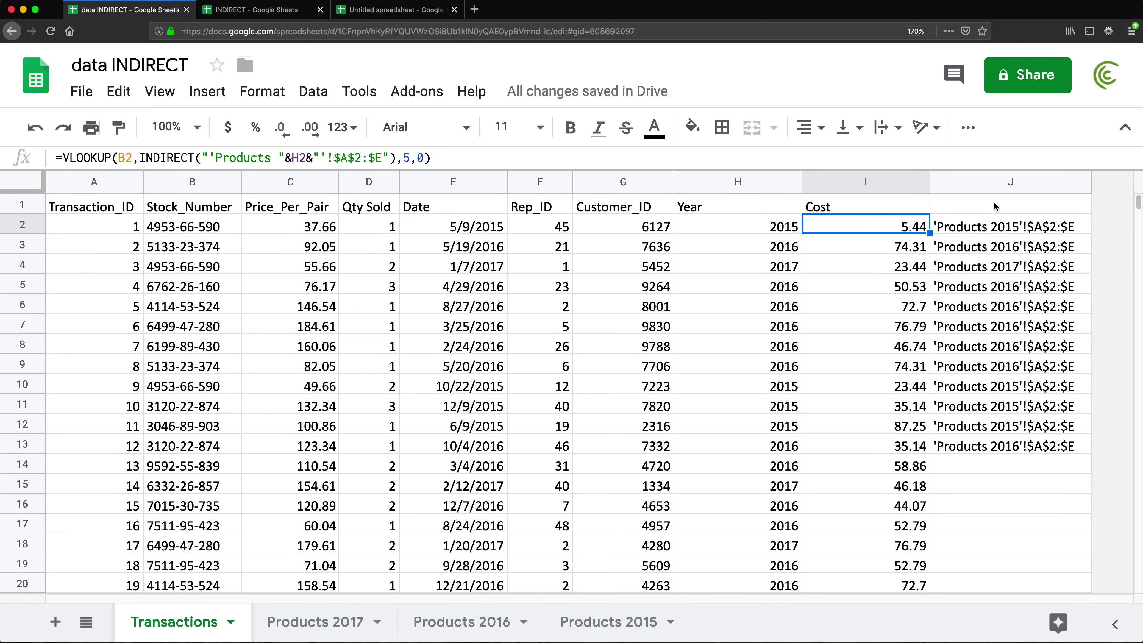
Clear the helper ranges in column J and the old Cost formulas from I3 down to the last transaction.
click(999, 189)
key(Delete)
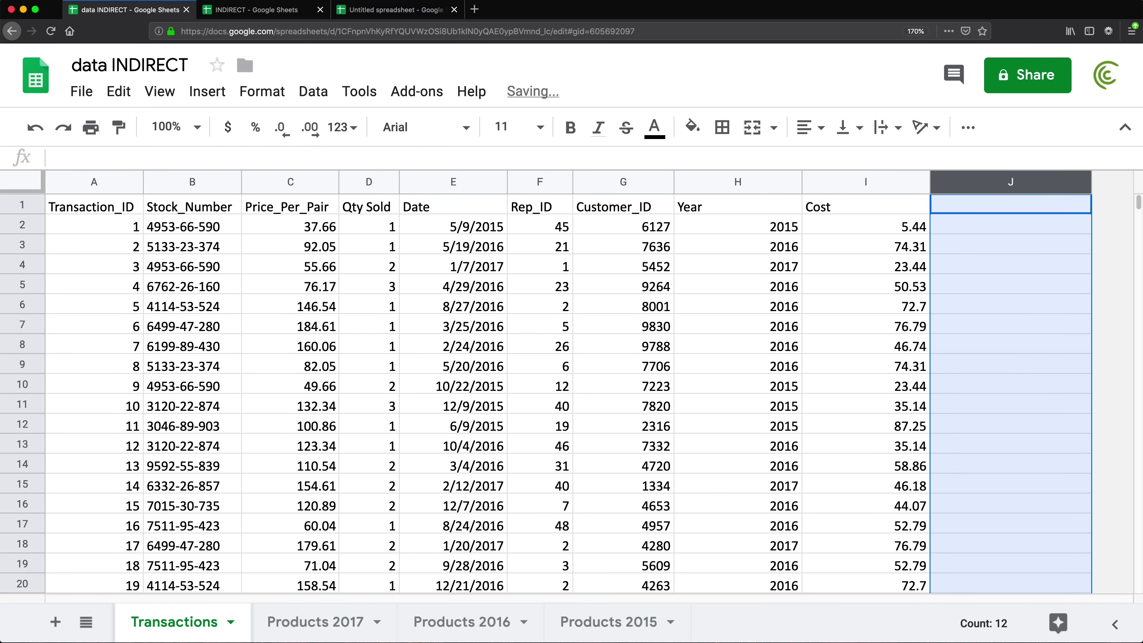
click(897, 249)
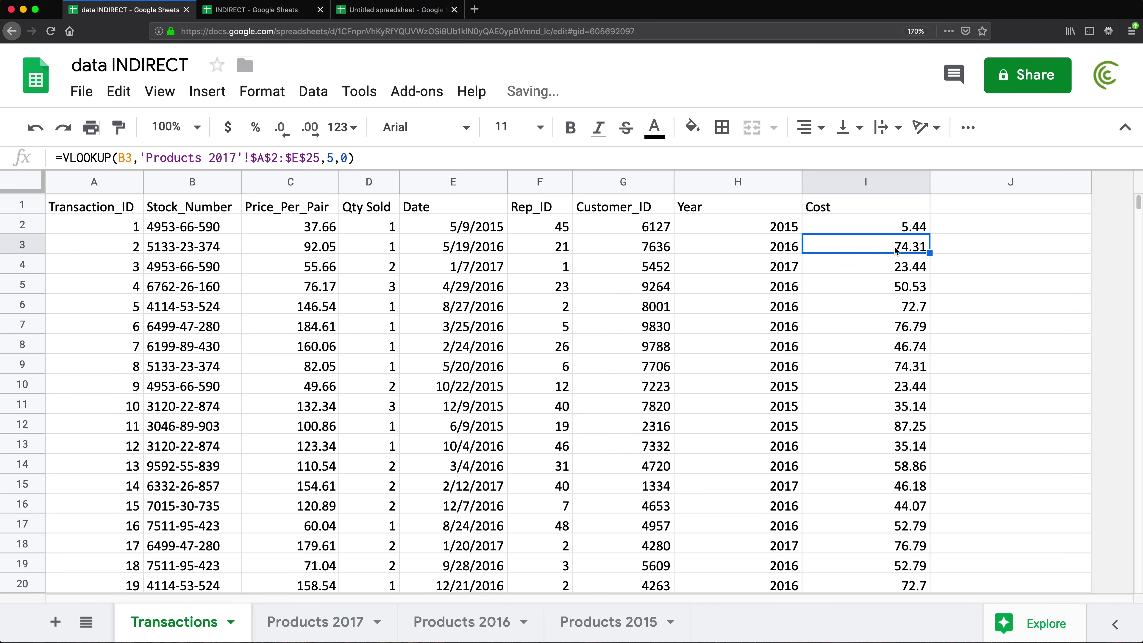
key(ctrl+shift+Down)
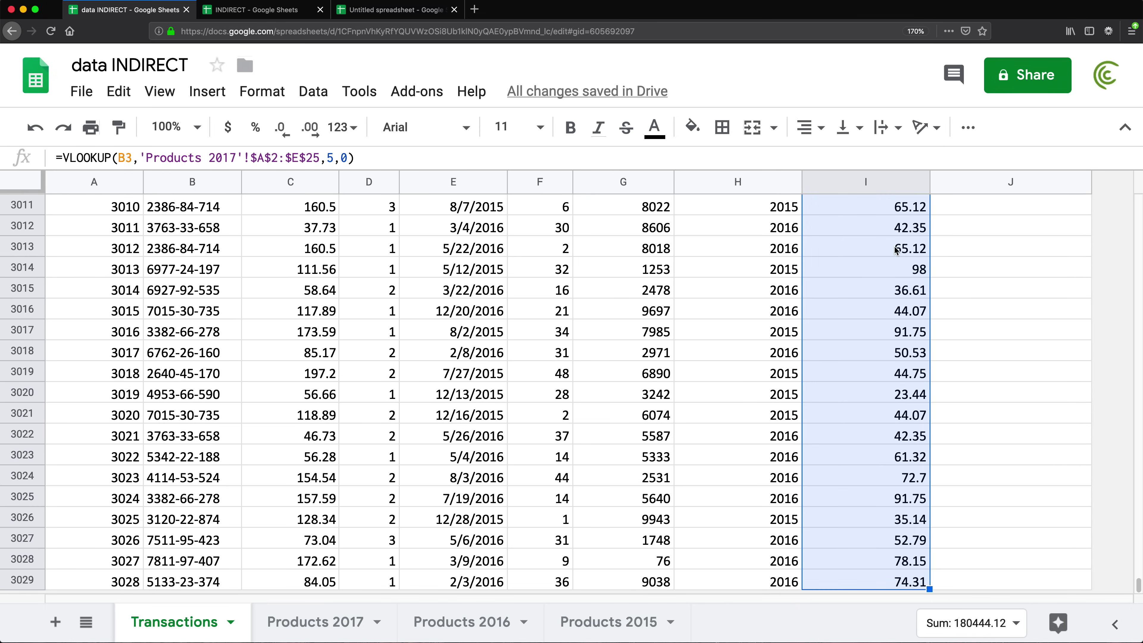
key(Delete)
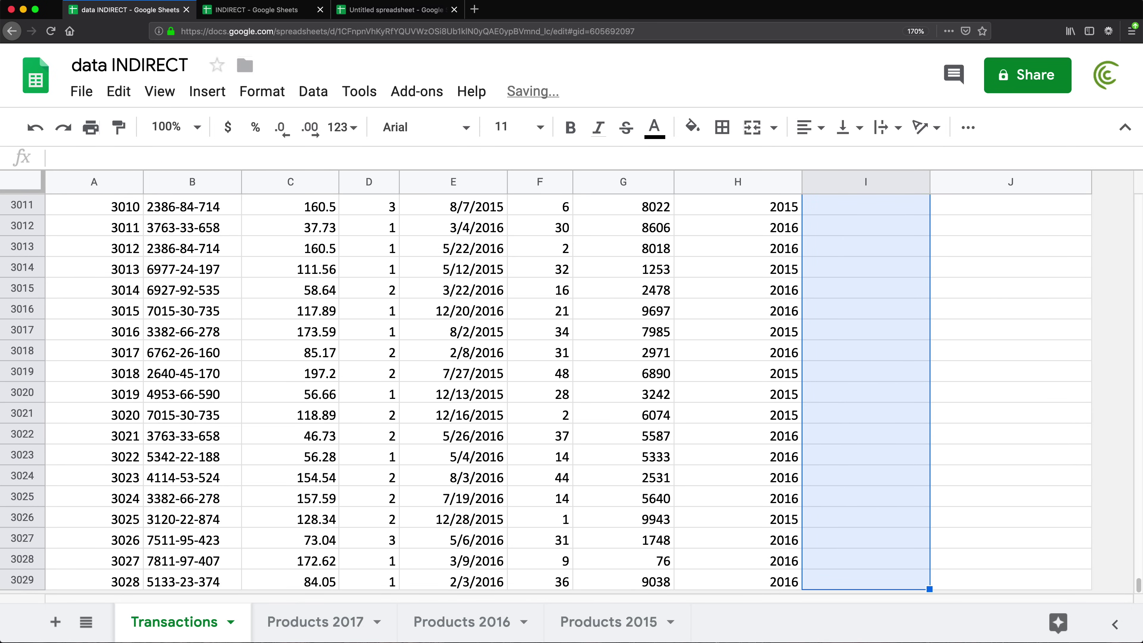
Fill the VLOOKUP and INDIRECT formula from I2 down the whole Cost column.
key(ctrl+Up)
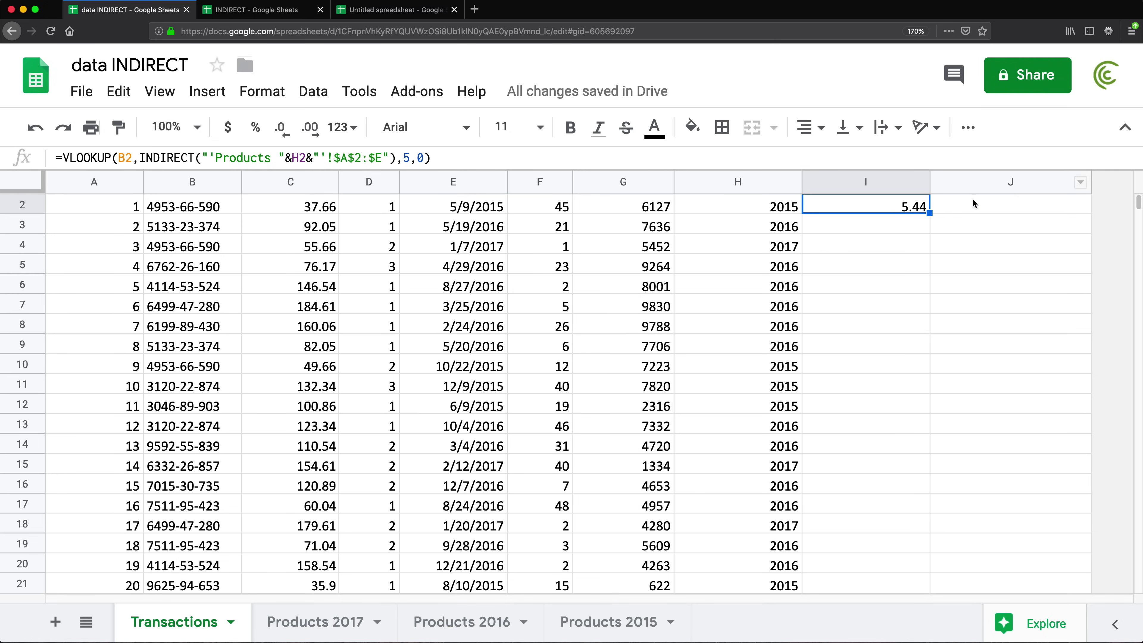
double_click(929, 213)
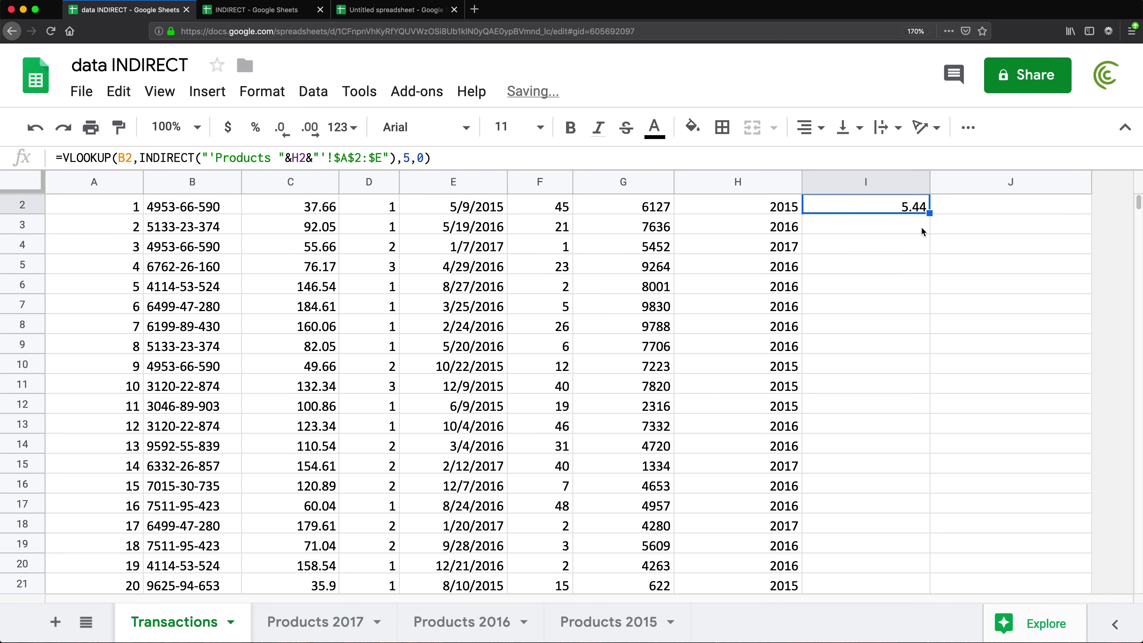
scroll(918, 243, up, 1)
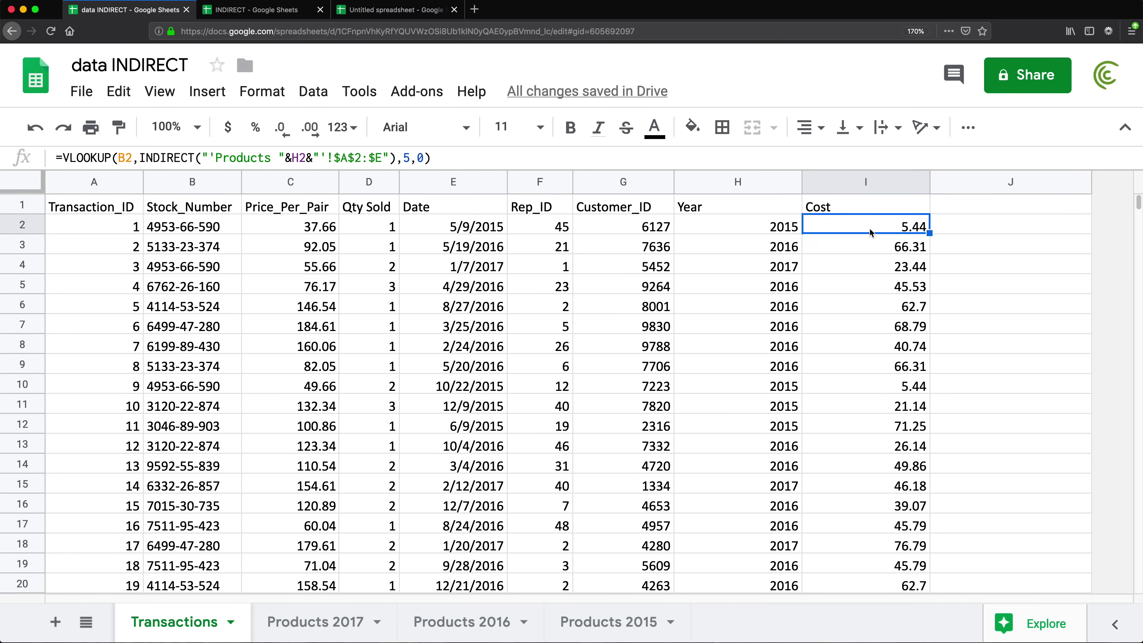
Check the first transaction's cost against its product in Products 2015, and compare the Products 2016 and Products 2017 sheets.
click(195, 230)
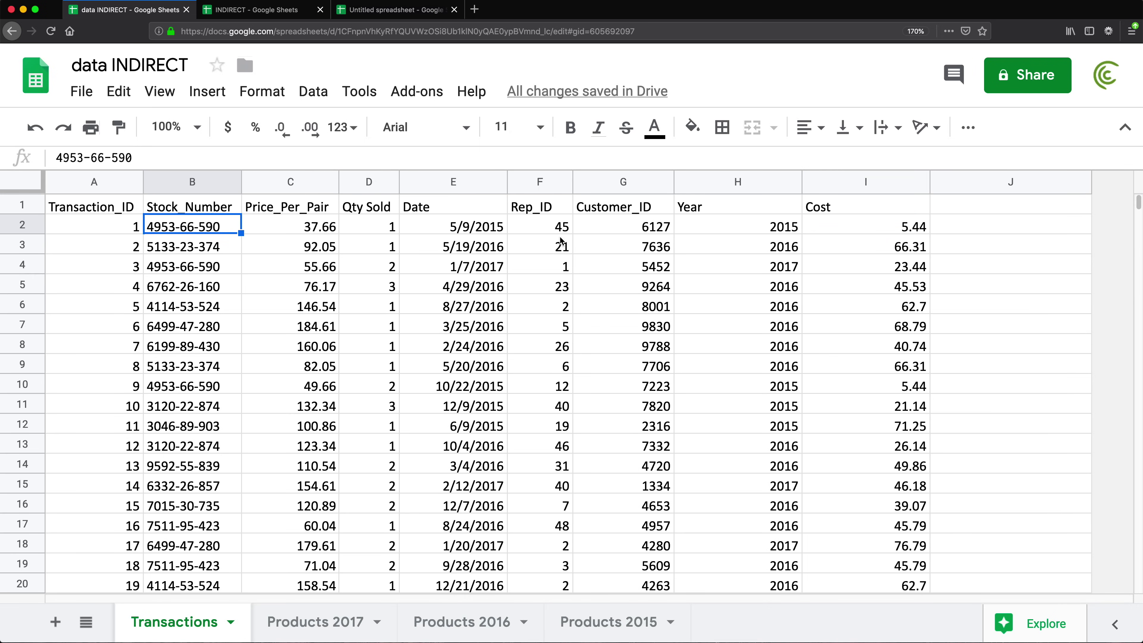
click(889, 229)
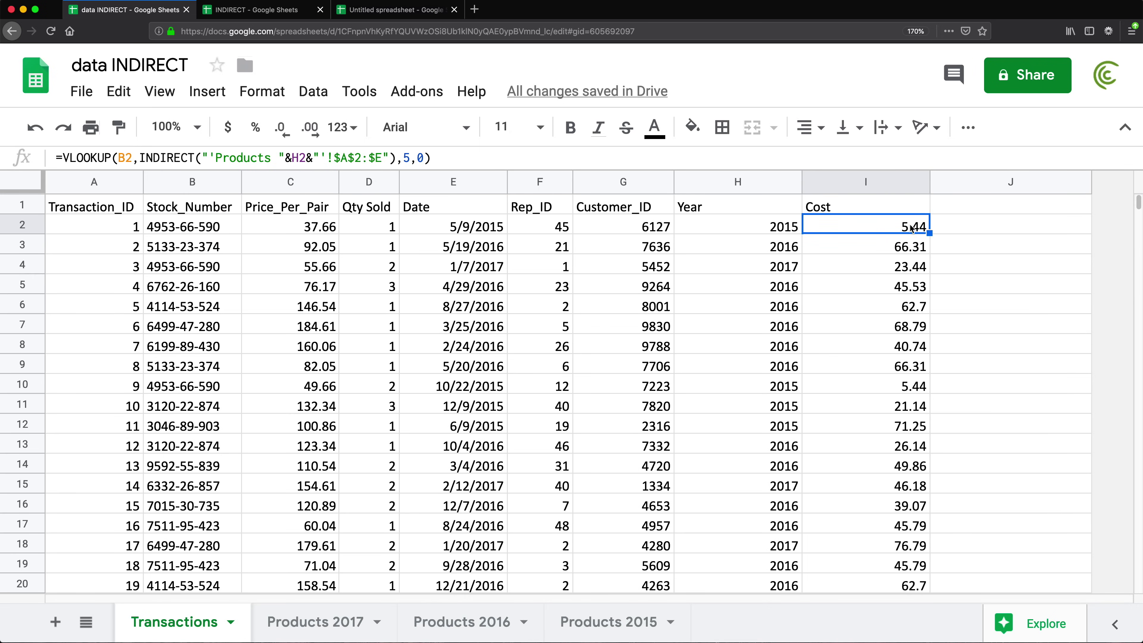
click(771, 233)
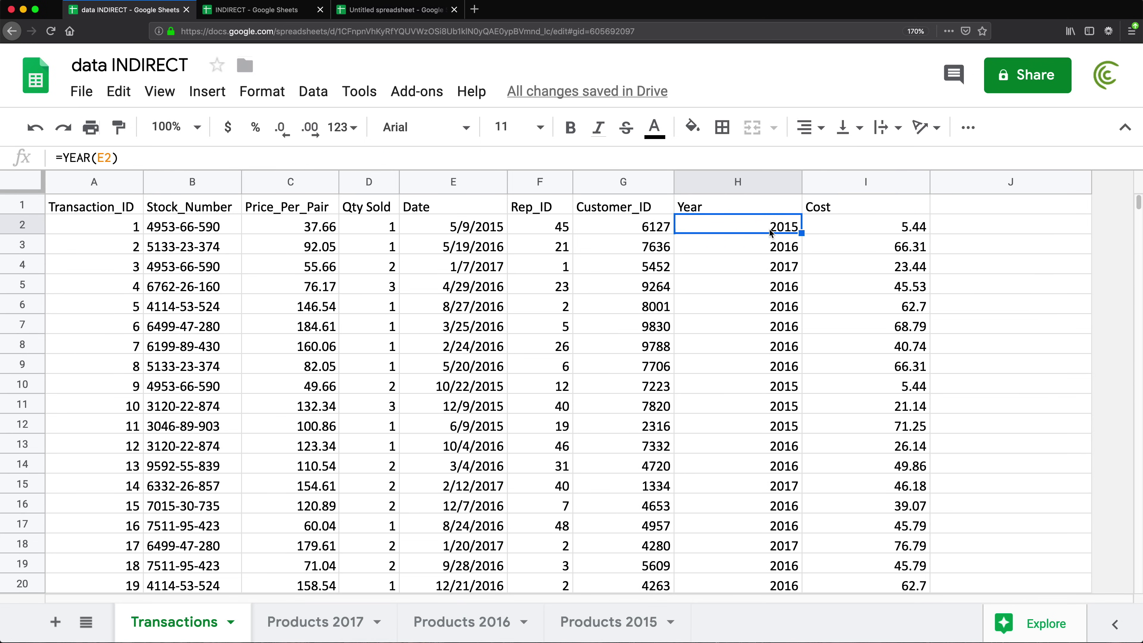
click(582, 630)
click(431, 228)
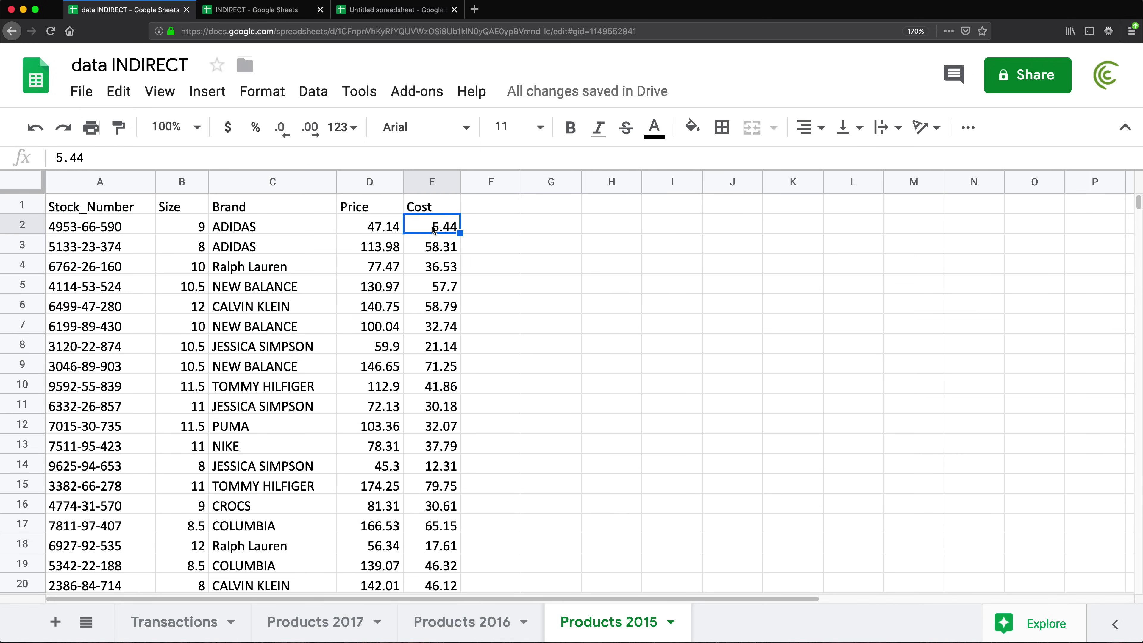
click(490, 621)
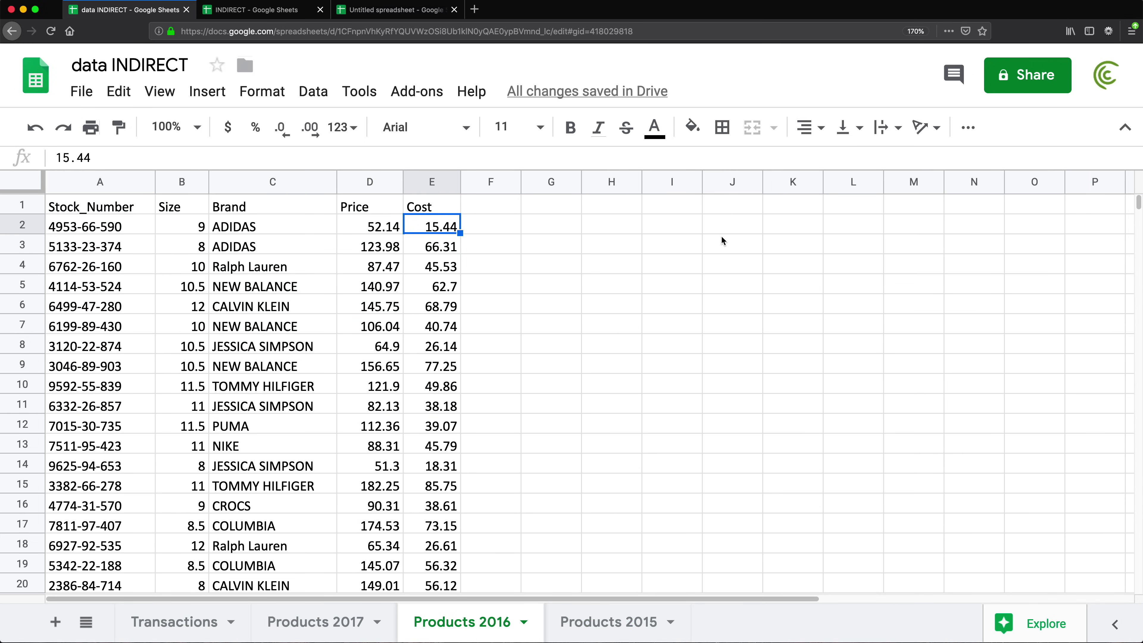
click(342, 613)
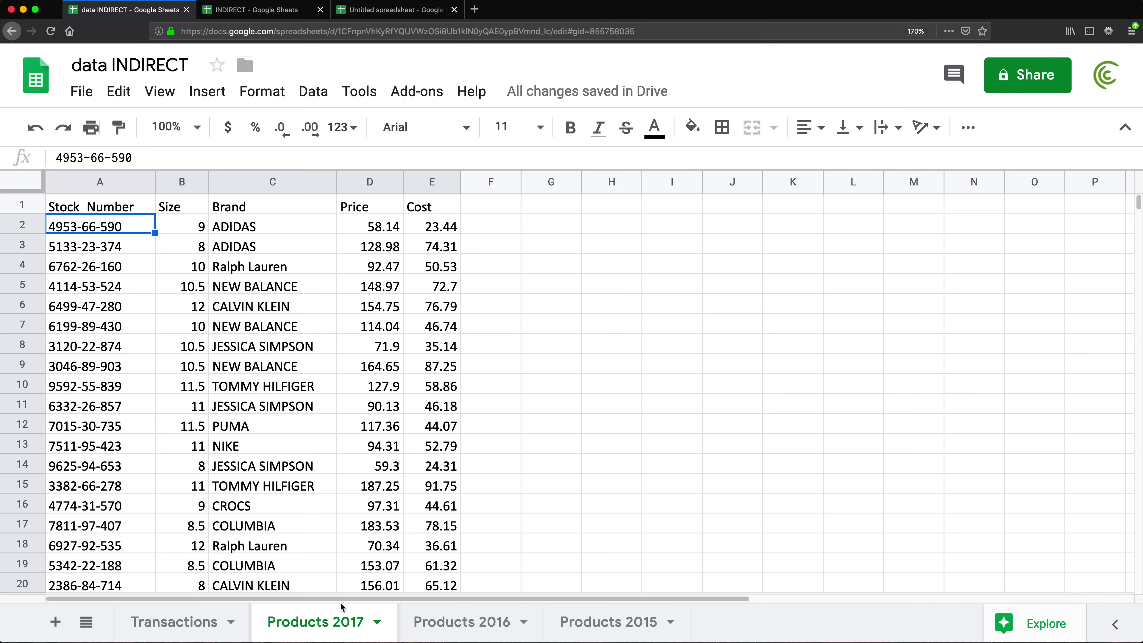
click(179, 614)
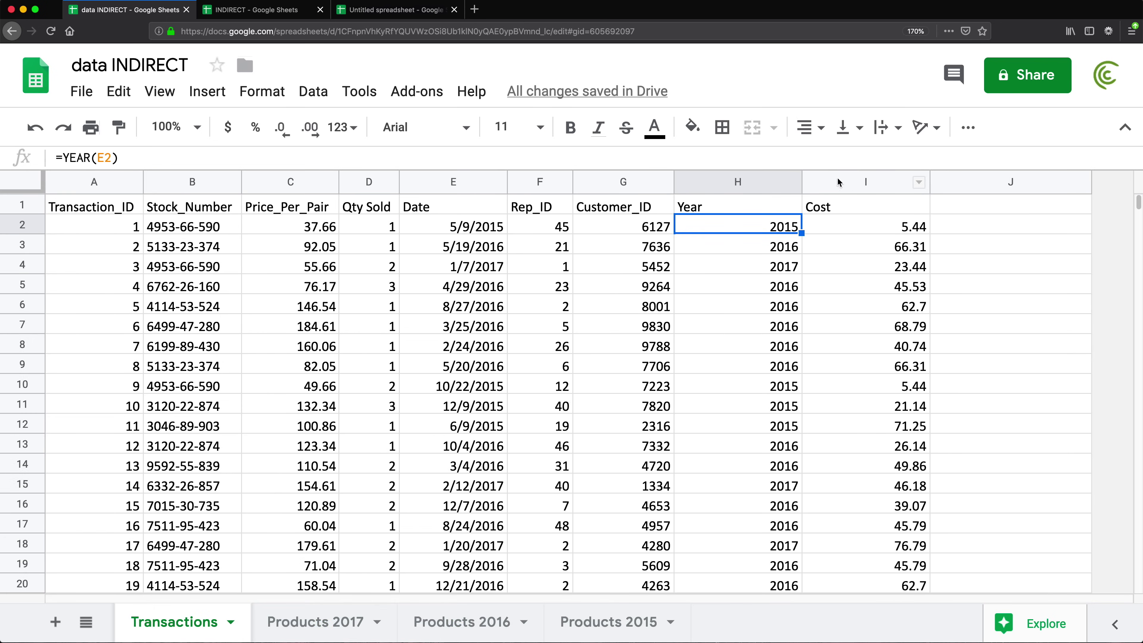
Check the second transaction's year, stock number and cost against the matching product row in Products 2016.
click(760, 251)
click(209, 249)
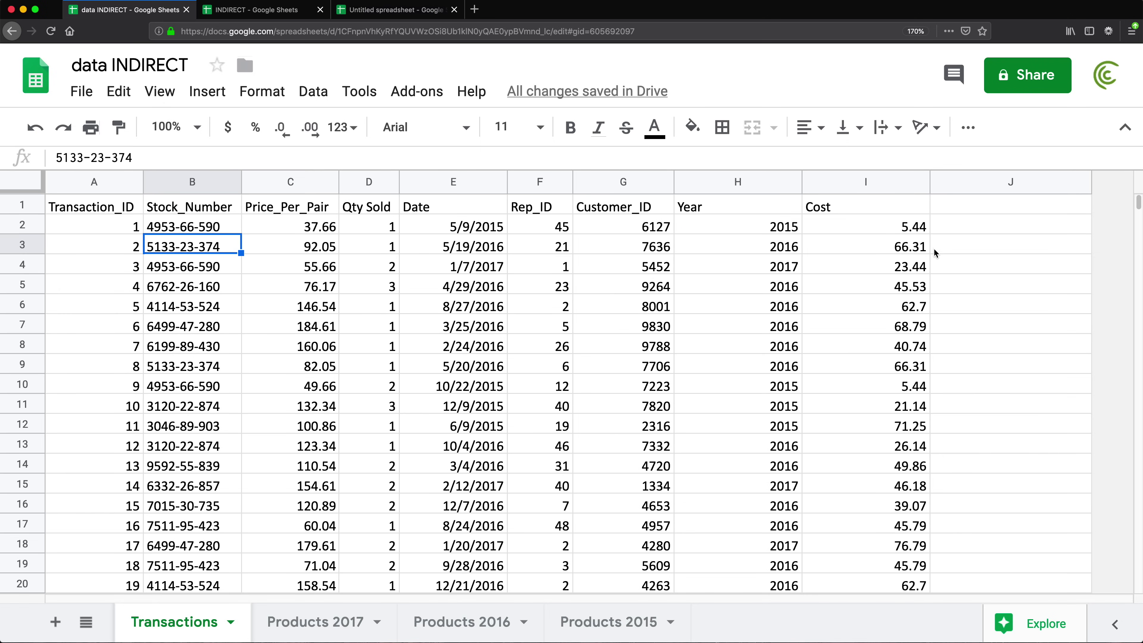
click(906, 249)
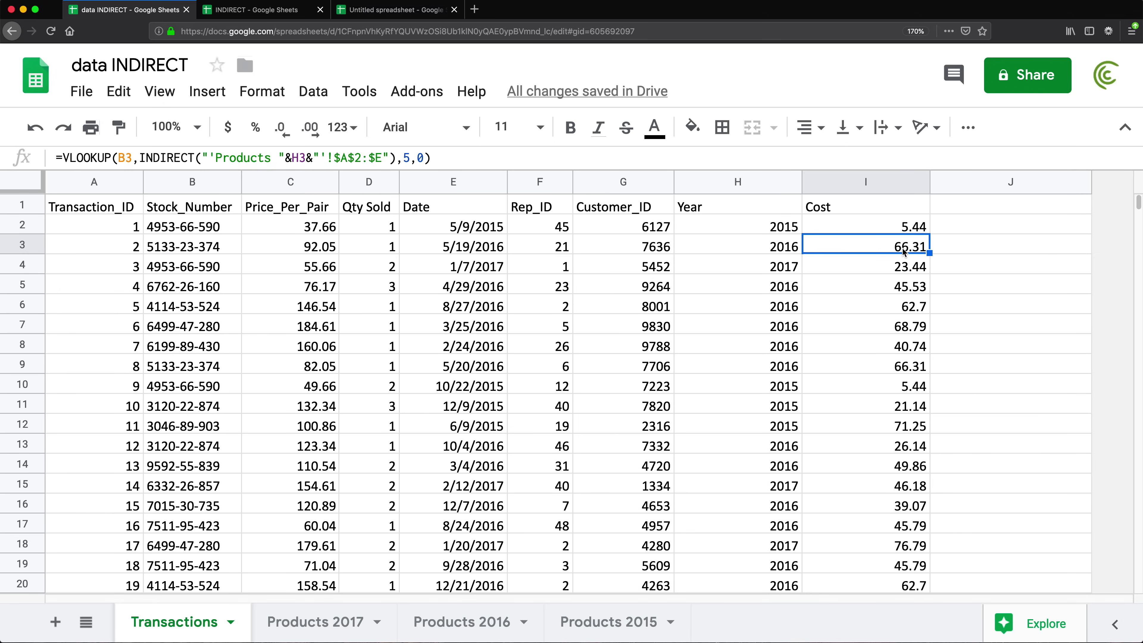
click(770, 250)
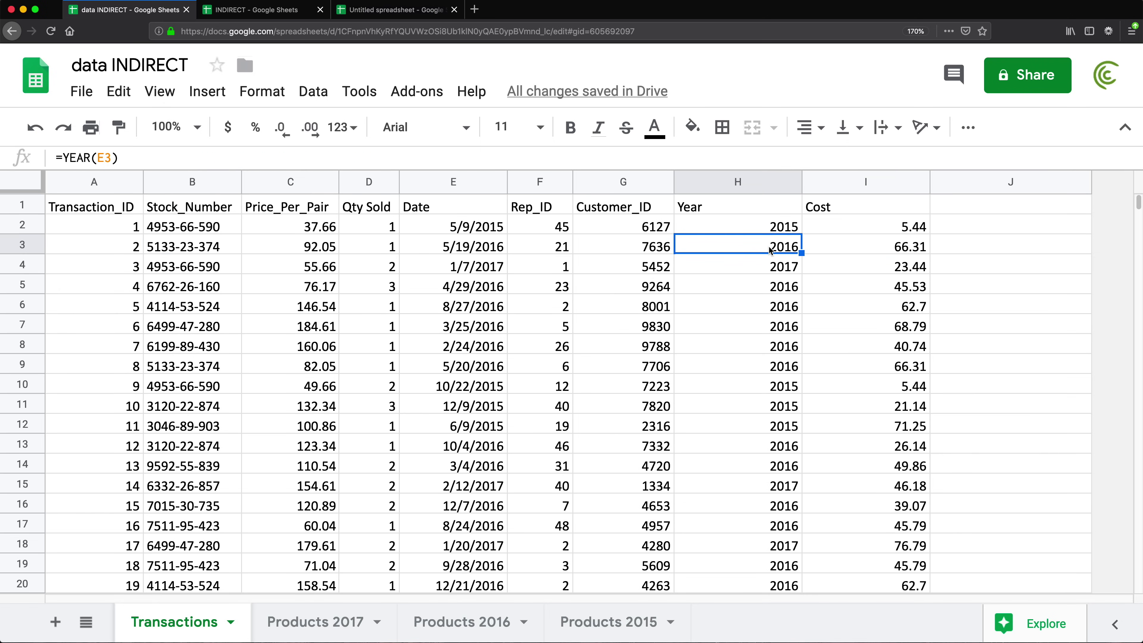
click(842, 253)
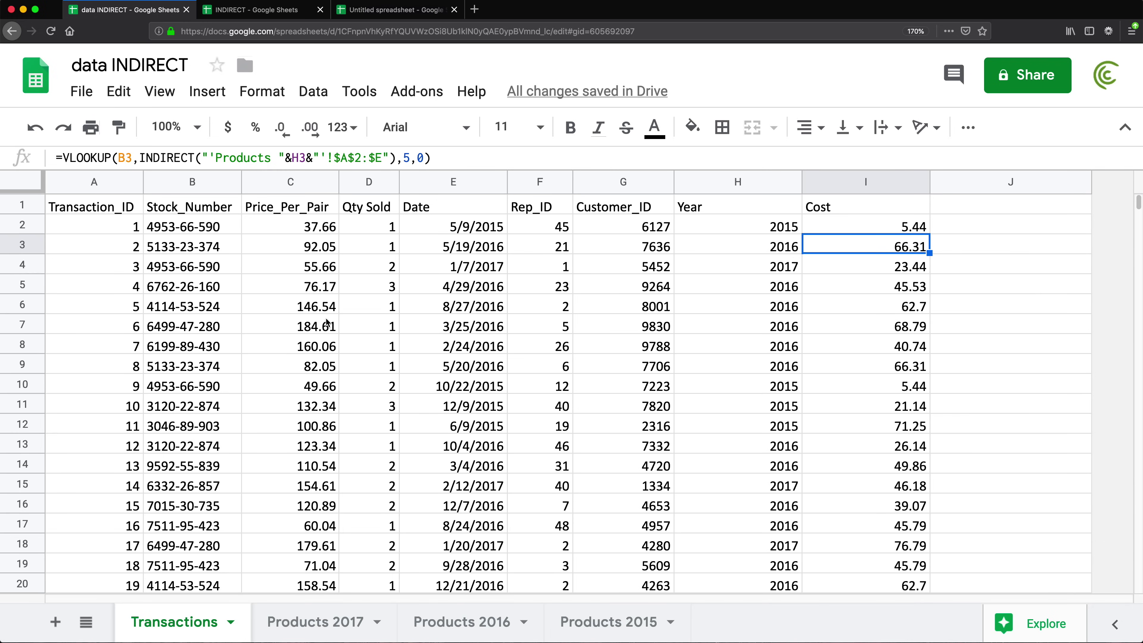
click(467, 620)
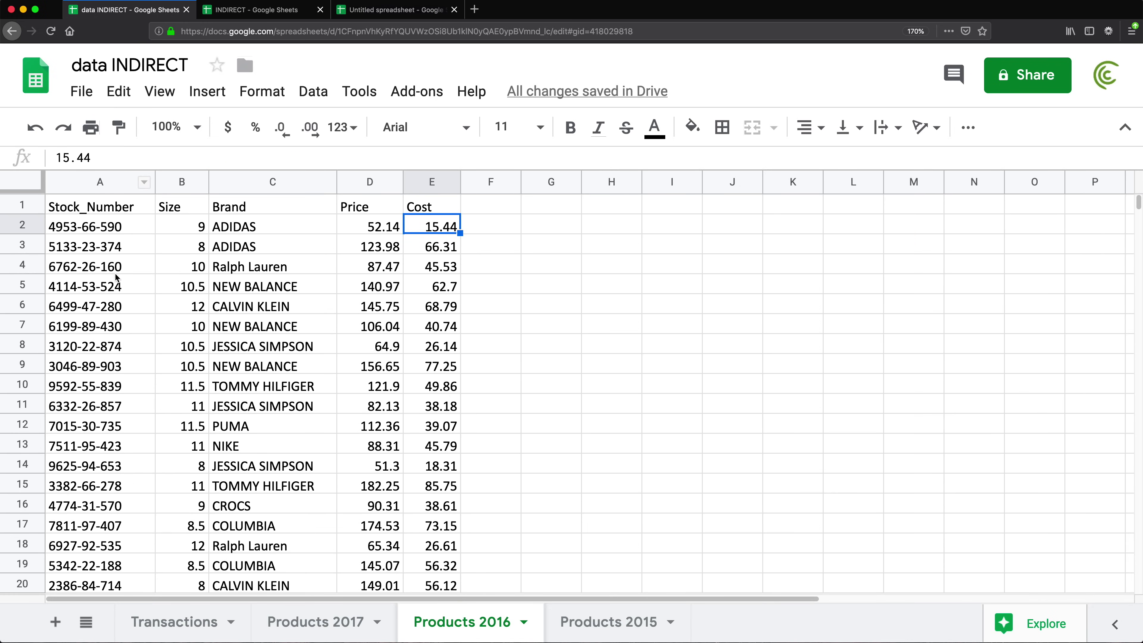
click(115, 248)
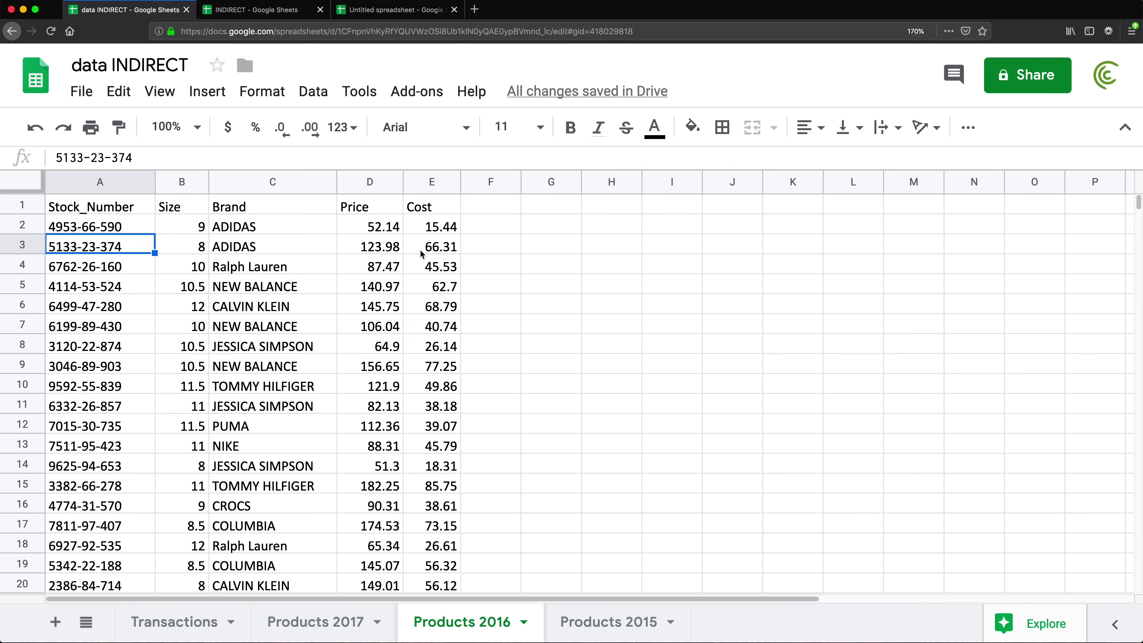
click(436, 247)
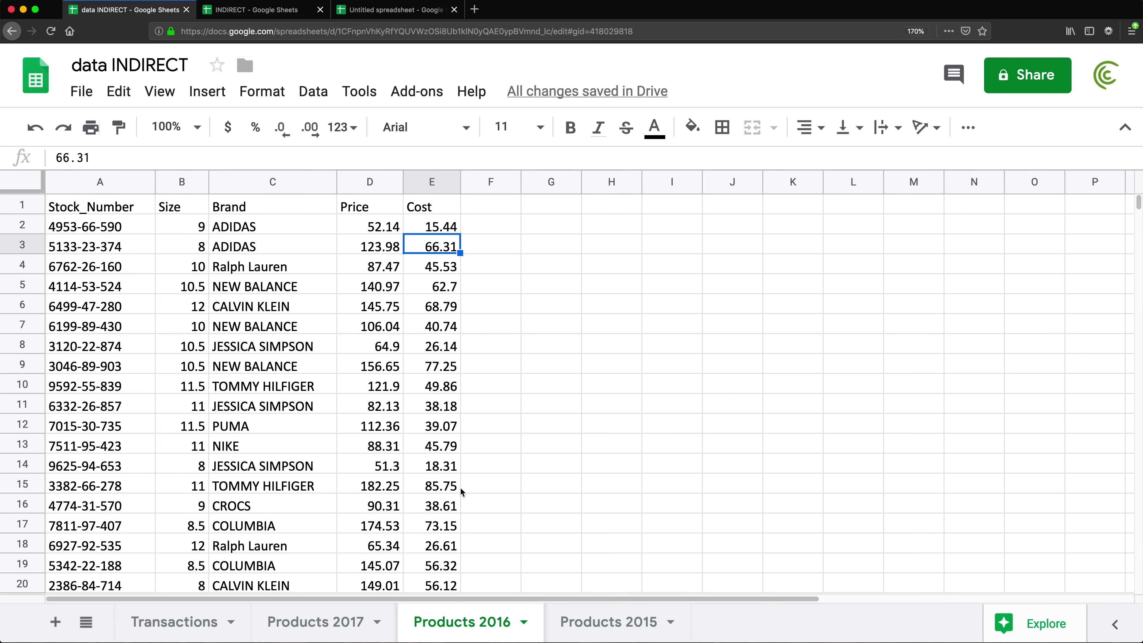
Compare the second product's cost across the Products 2017, 2015 and 2016 sheets, and inspect the third transaction's Cost formula in Transactions.
click(354, 621)
click(431, 254)
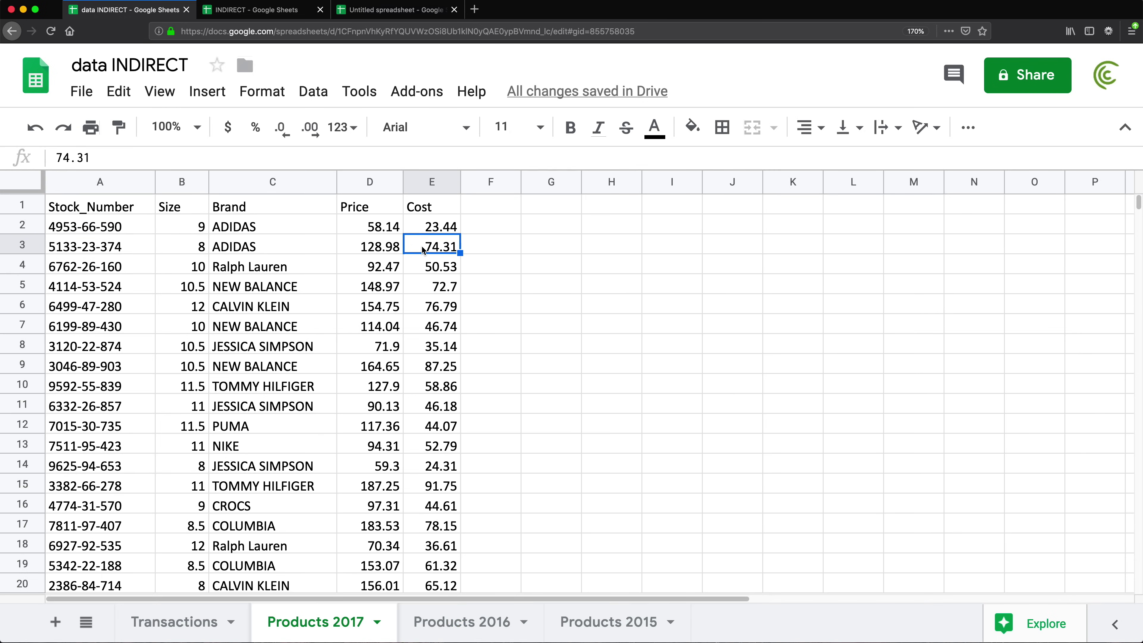
click(587, 622)
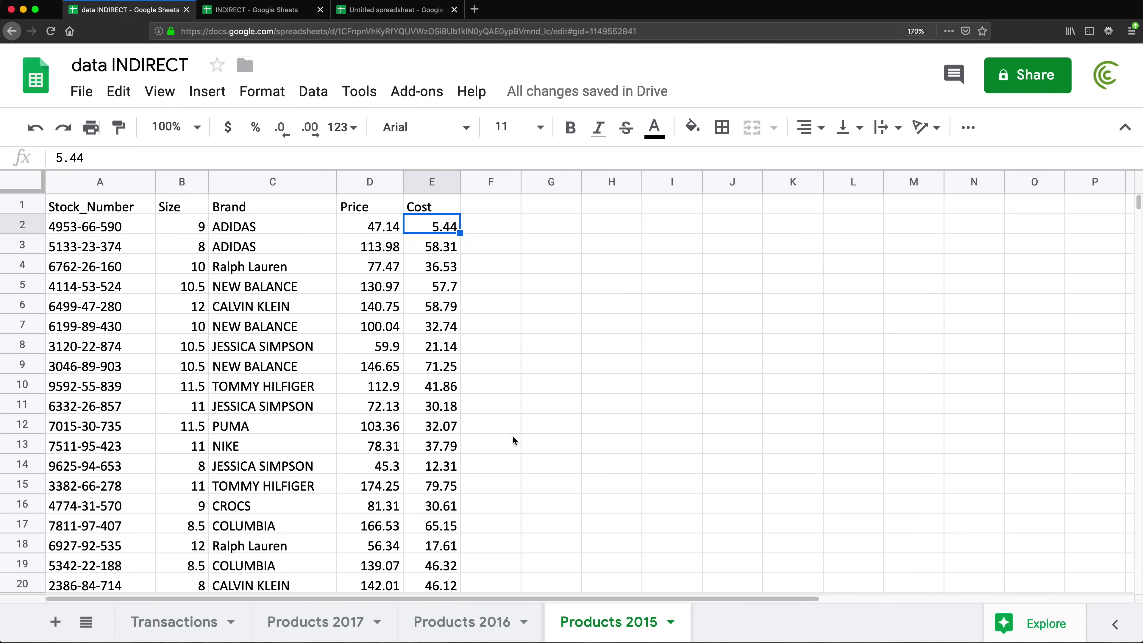
click(426, 251)
click(453, 623)
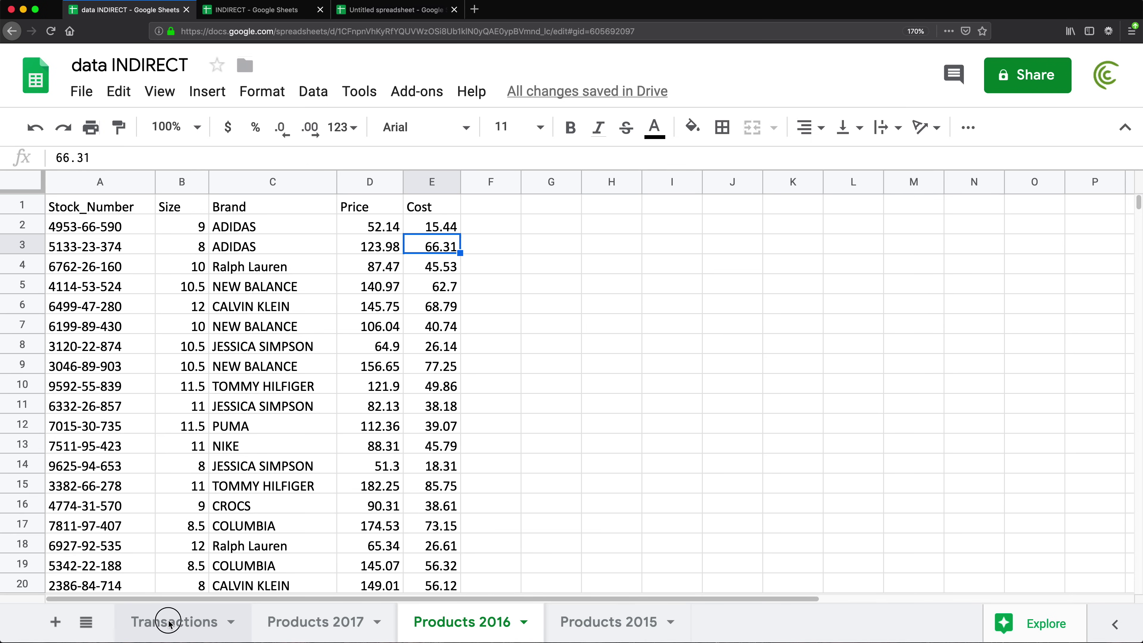
click(218, 624)
click(856, 270)
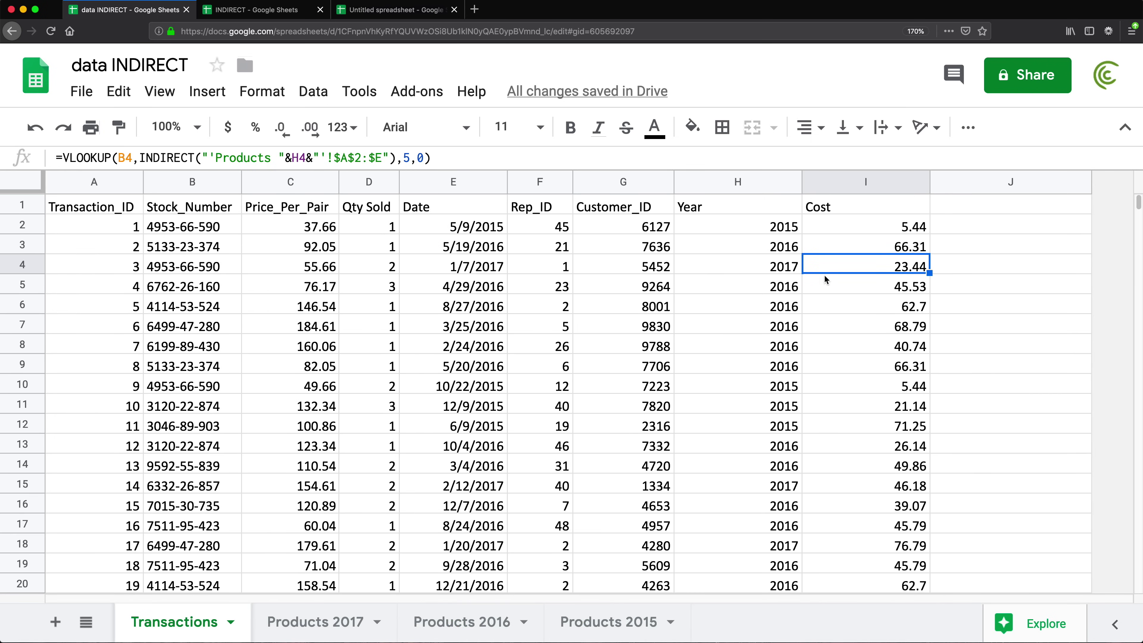
Compare the stock numbers of the first and third transactions, and examine the third transaction's year and Cost formula.
click(215, 269)
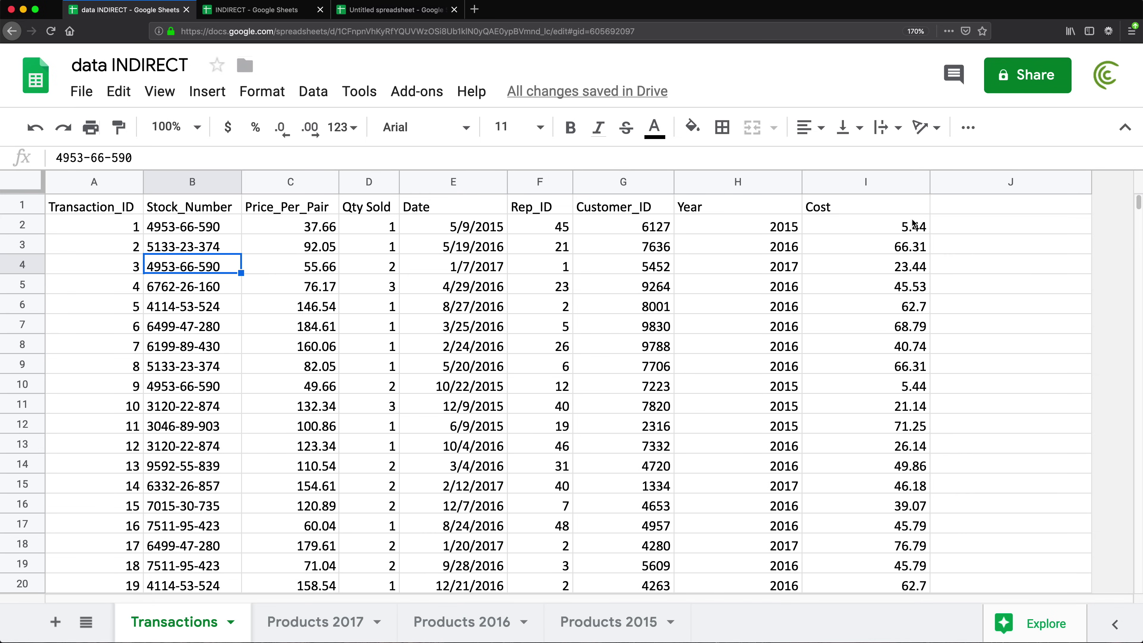
click(193, 225)
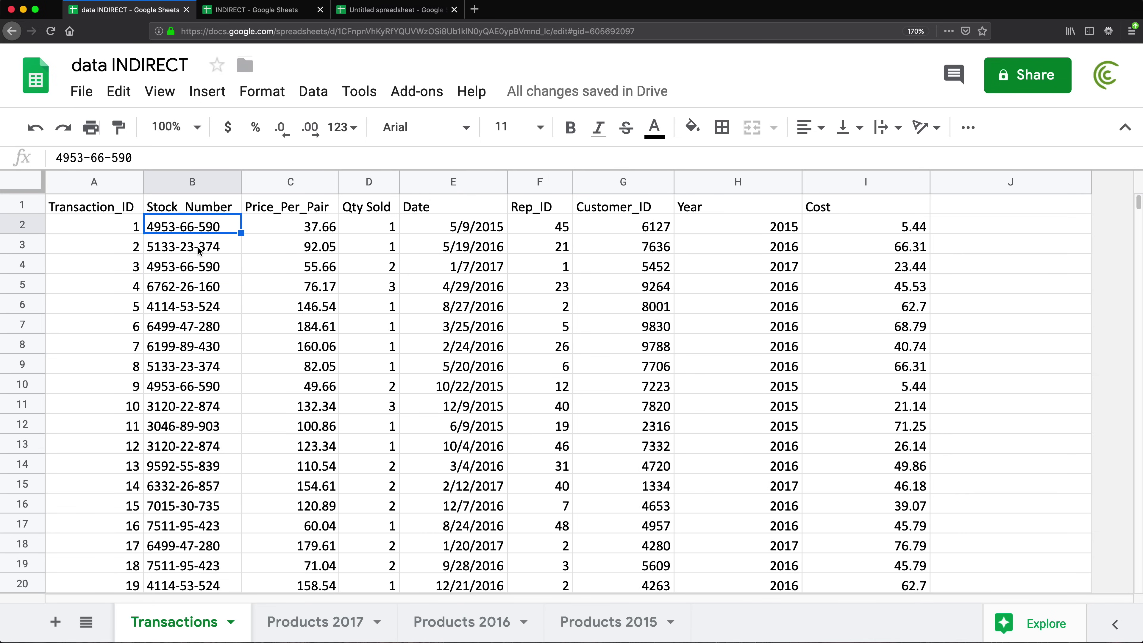
click(200, 269)
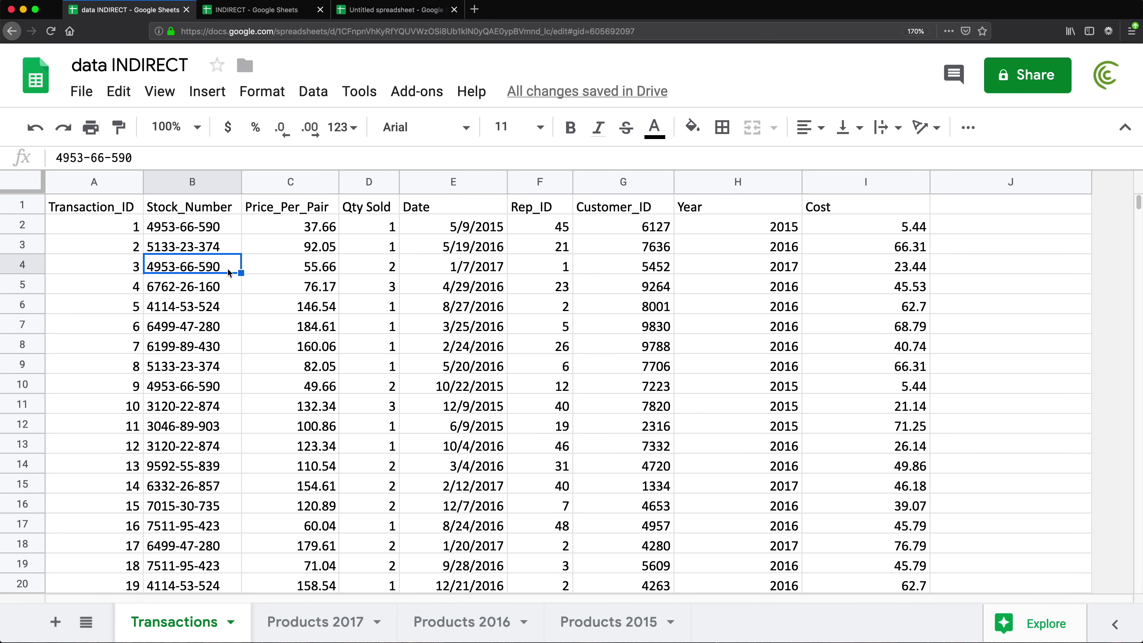
click(771, 268)
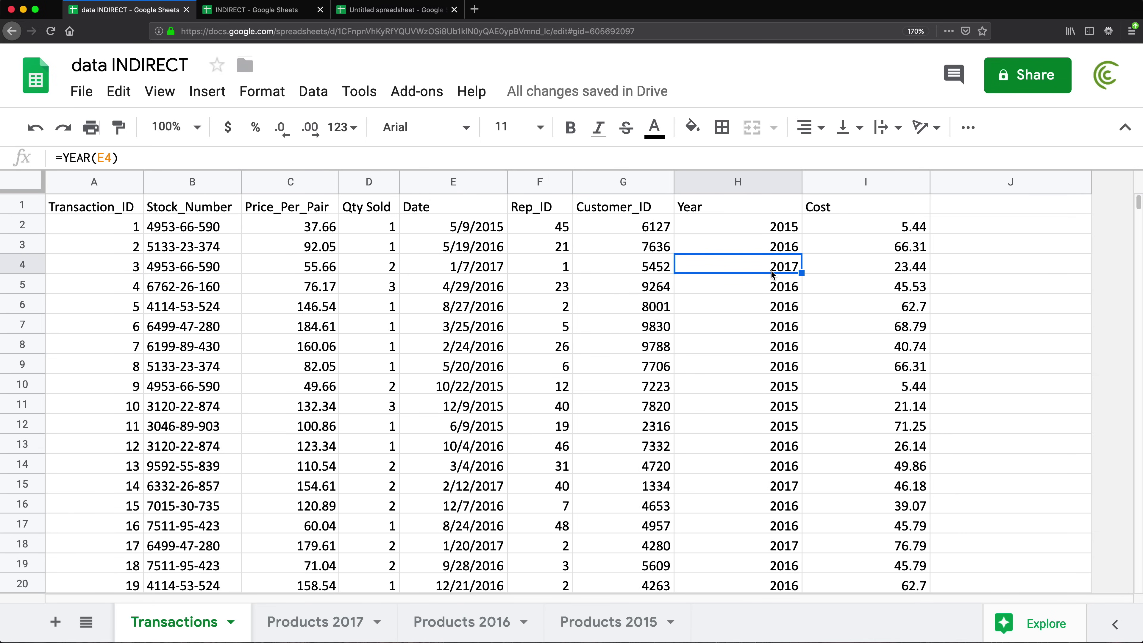
click(897, 269)
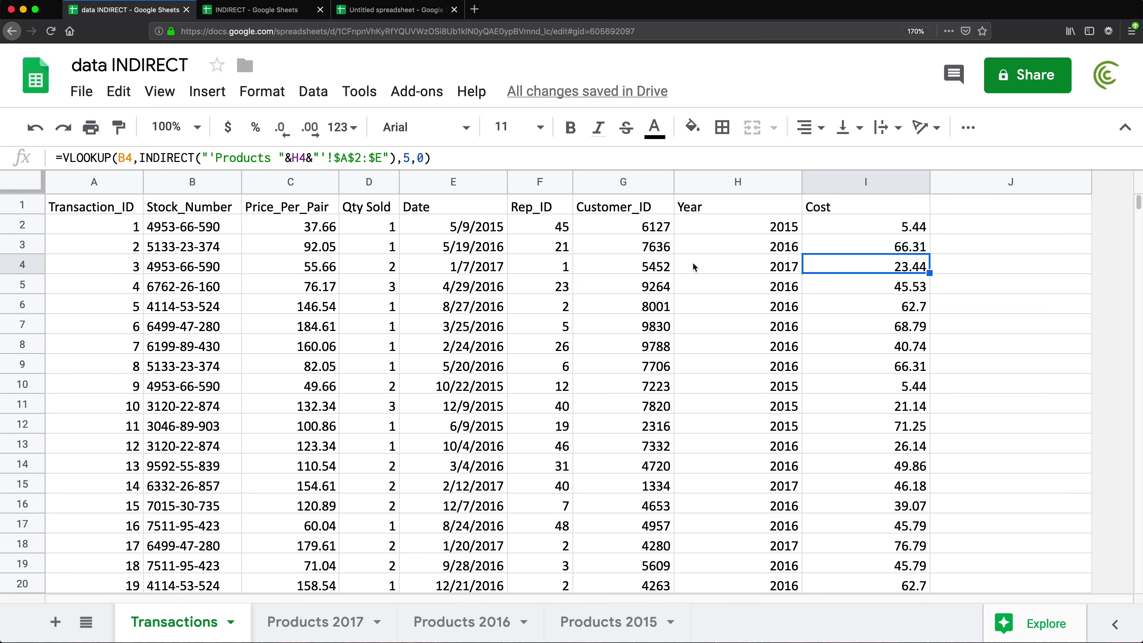
Check the third transaction's stock number, year and cost against the matching product row in Products 2017.
click(205, 268)
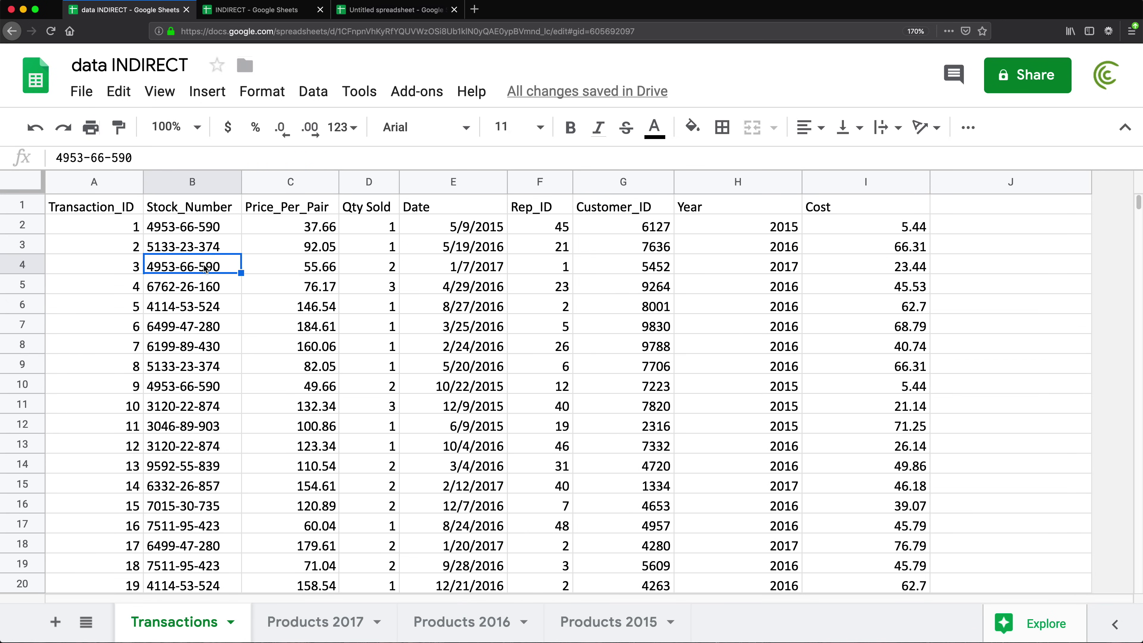
click(788, 268)
click(886, 269)
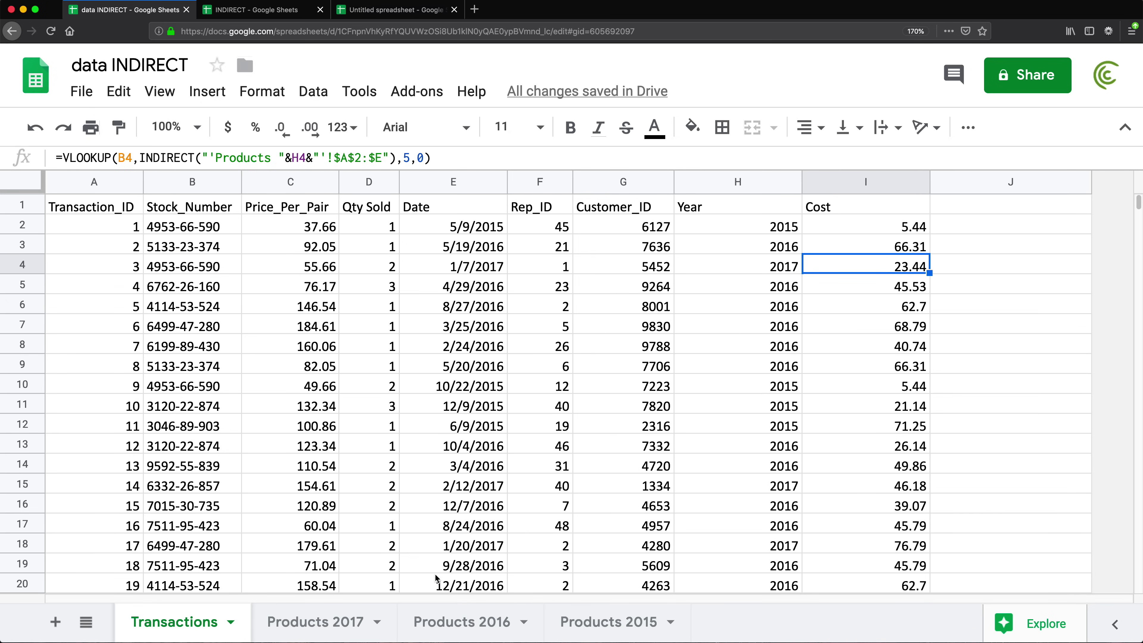
click(313, 617)
click(451, 223)
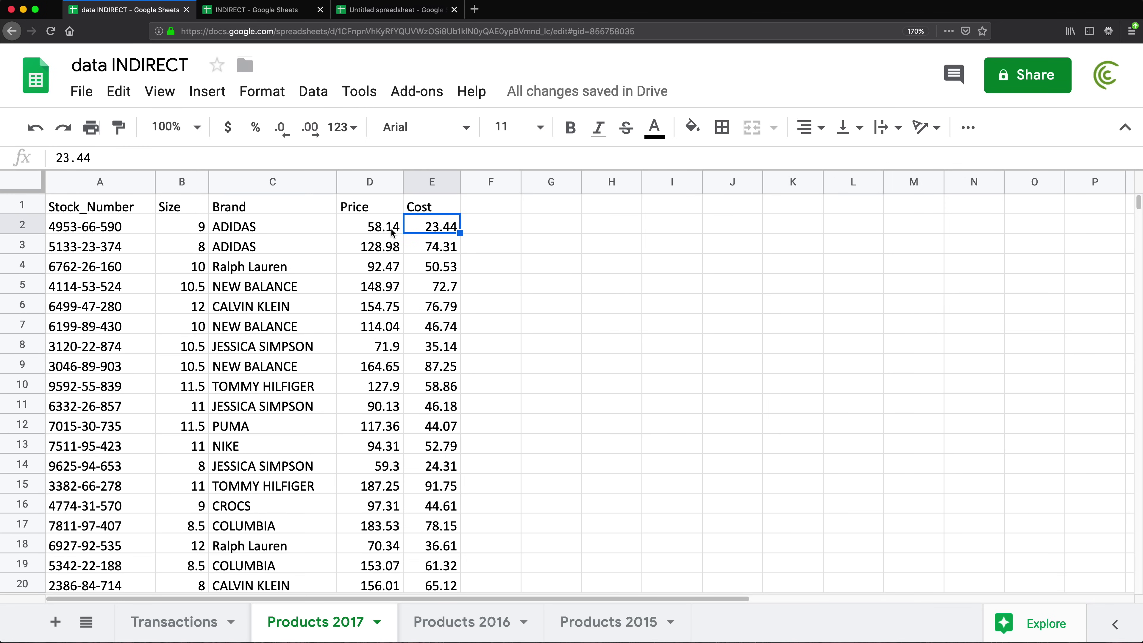
click(125, 231)
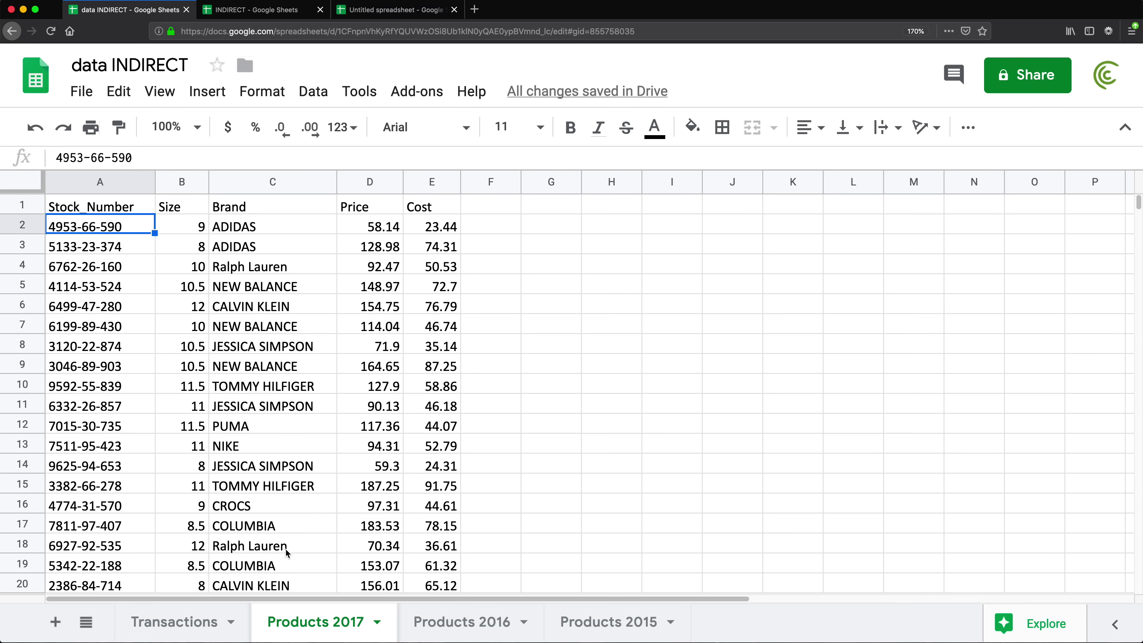
Review the Products 2017, Products 2016 and Products 2015 sheets in turn, and return to Transactions.
click(180, 621)
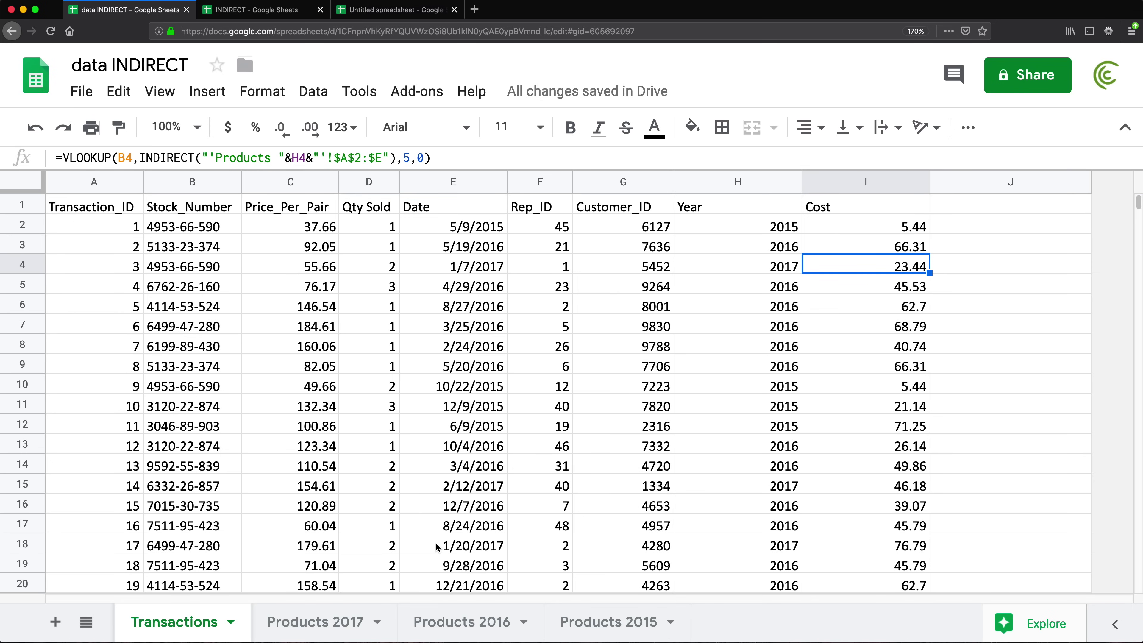
click(292, 630)
click(444, 630)
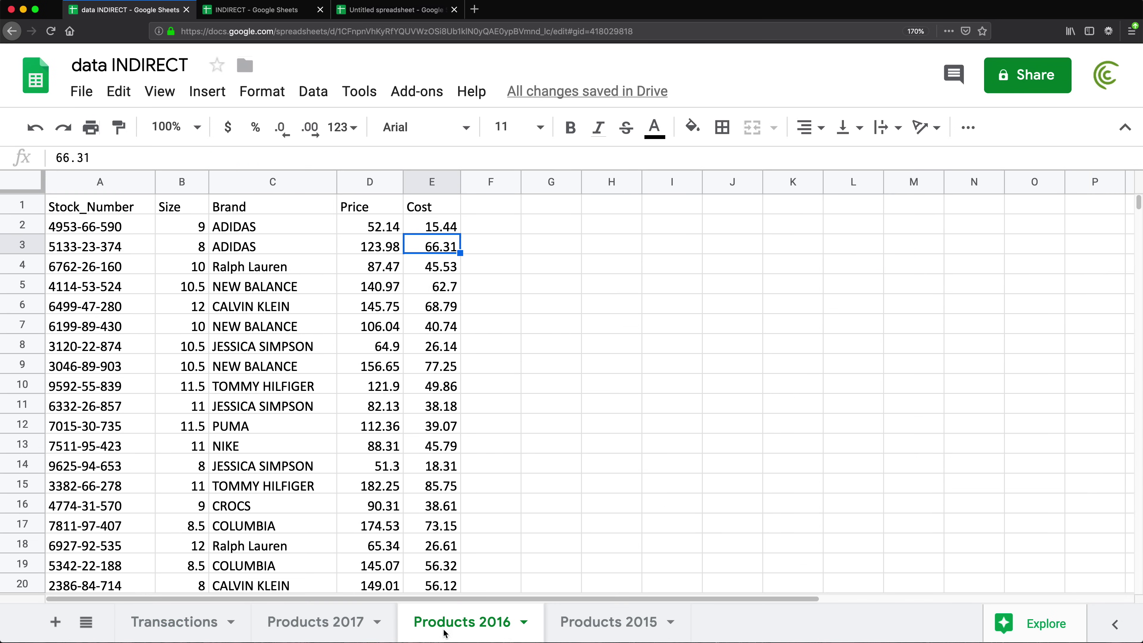
click(600, 632)
click(148, 631)
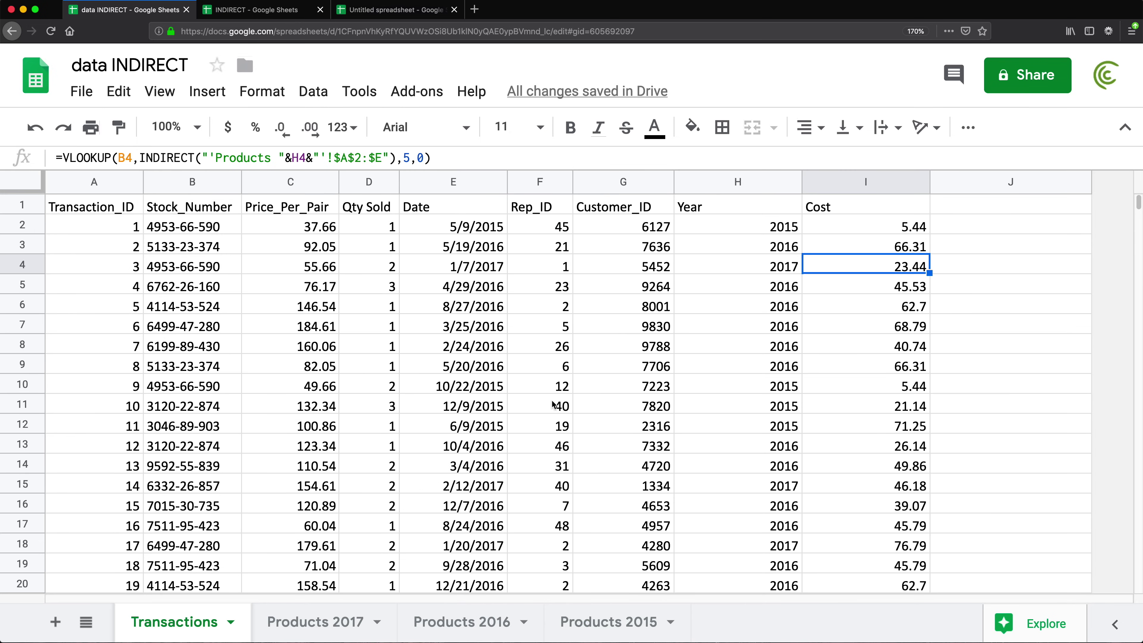
Inspect the VLOOKUP and INDIRECT formula in I2 with its cell references highlighted, leaving it as it is.
click(907, 223)
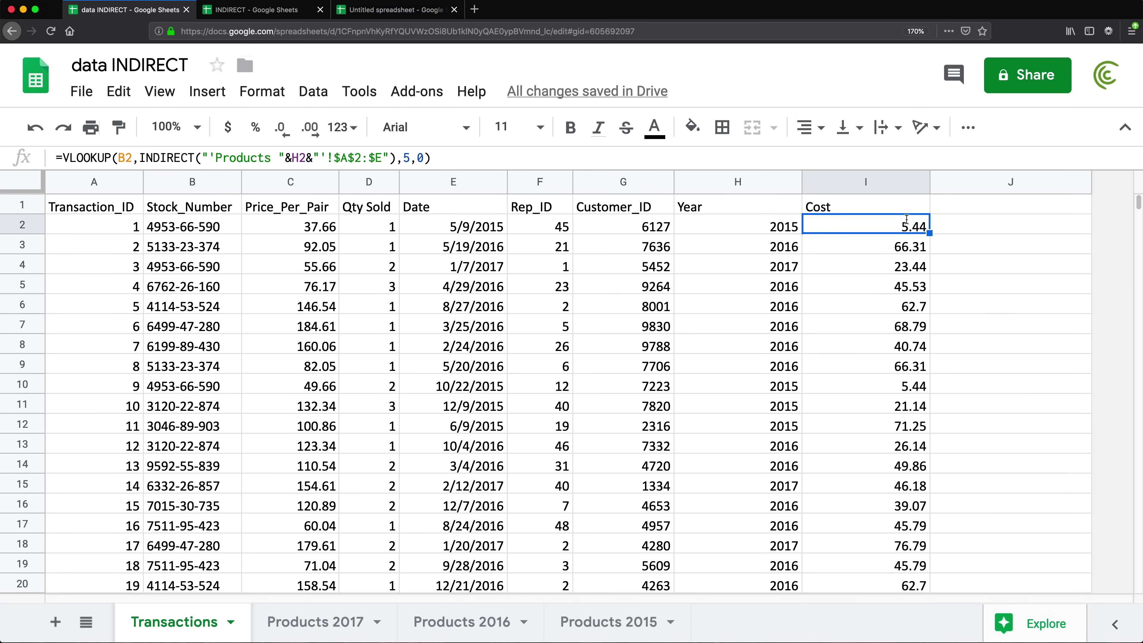
key(Return)
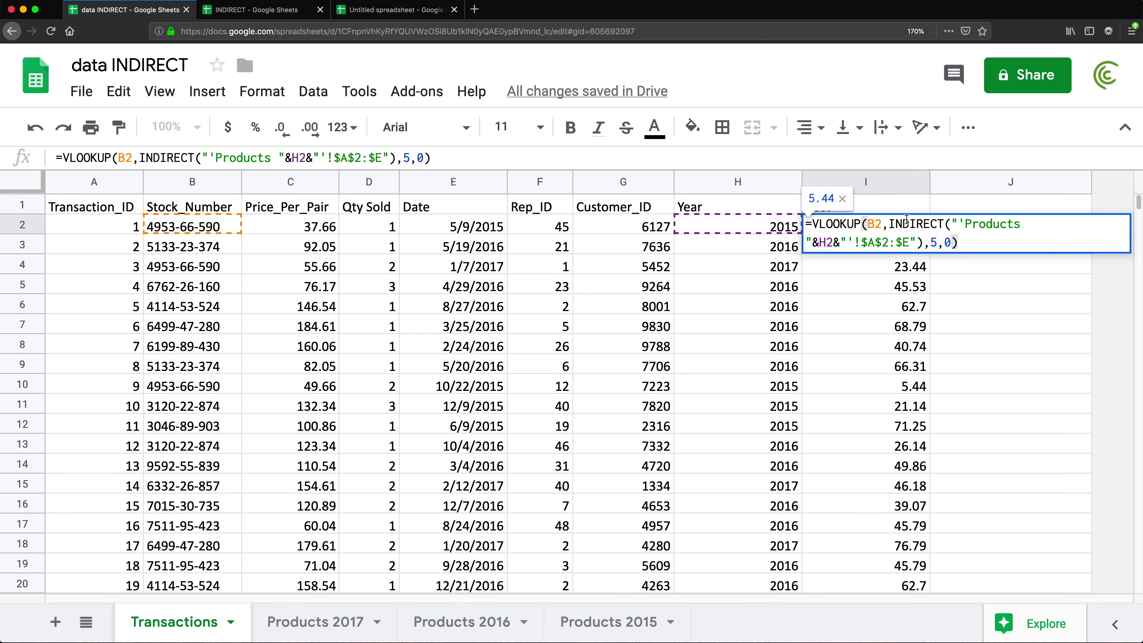
key(Return)
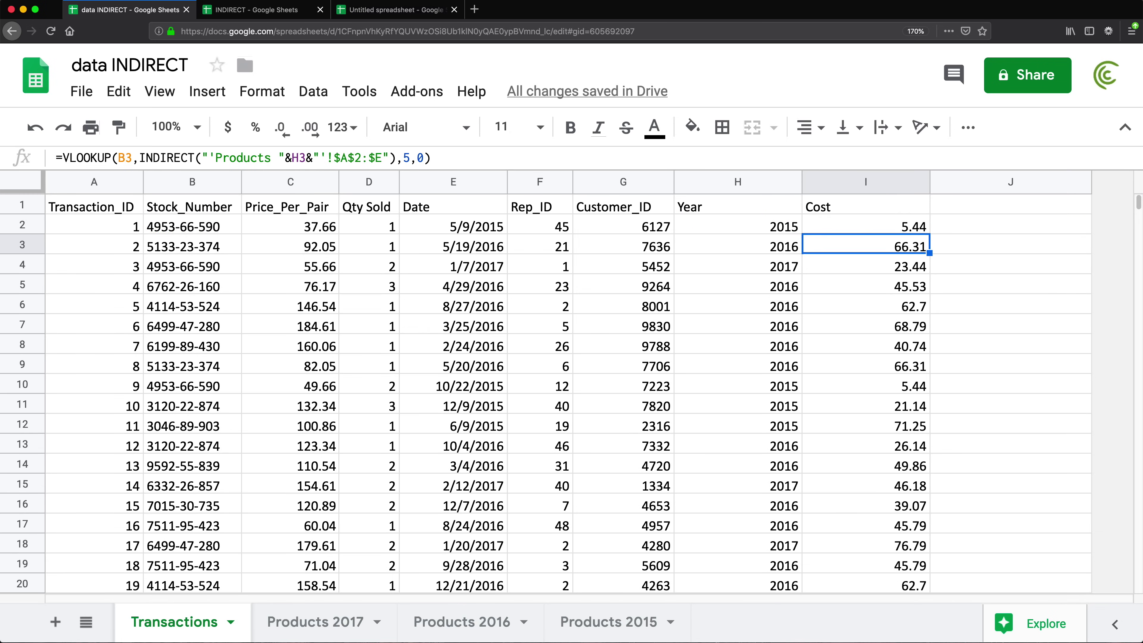